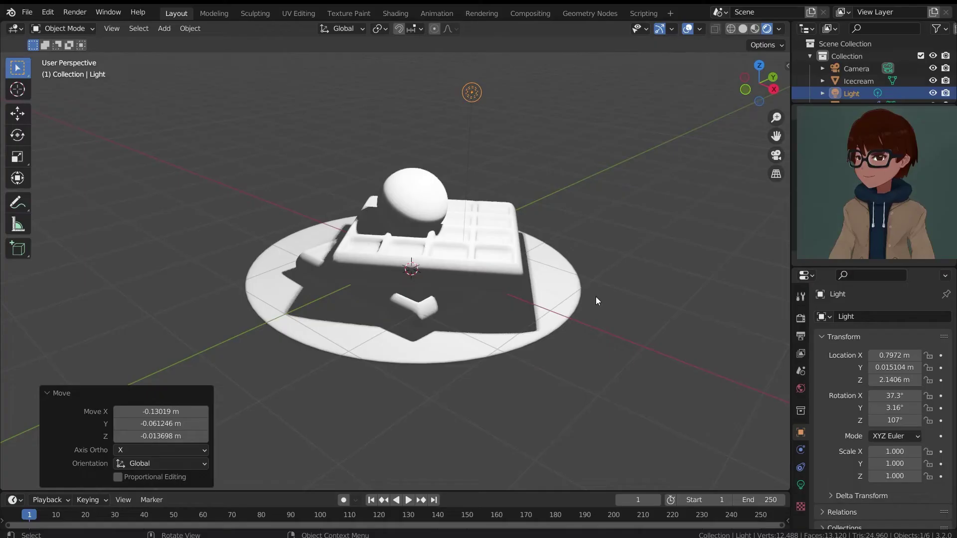
# Create a new material on the plate and name it Plate.
pyautogui.click(578, 283)
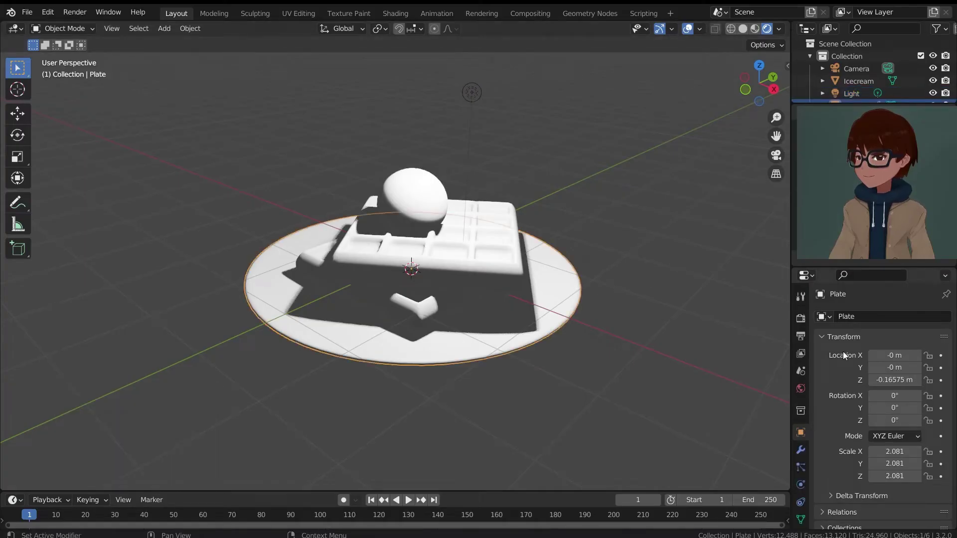
pyautogui.scroll(-3, 843, 351)
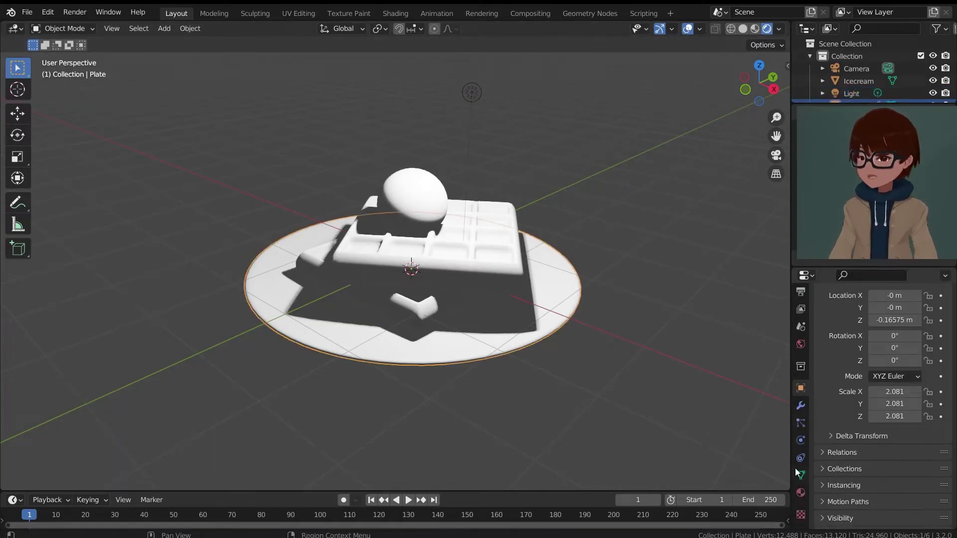
pyautogui.click(800, 497)
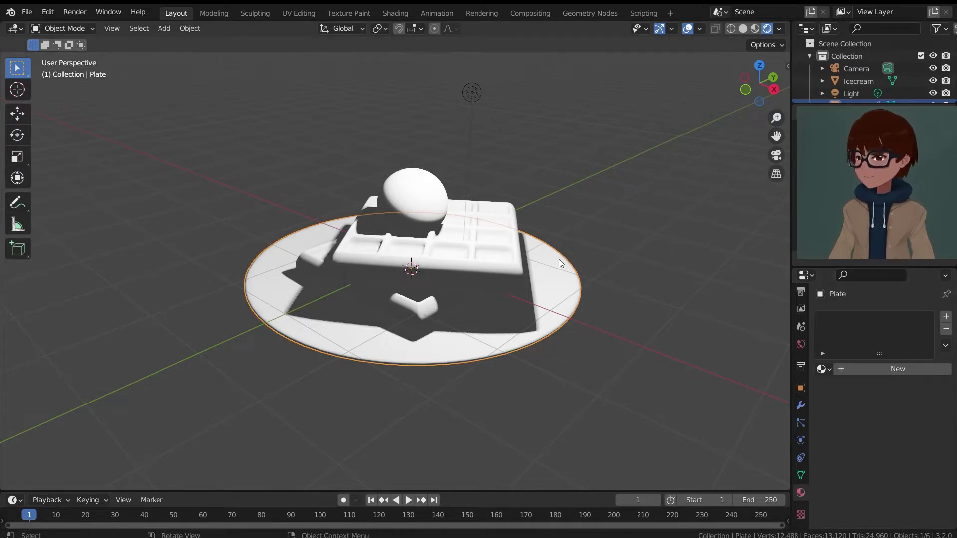
pyautogui.click(903, 369)
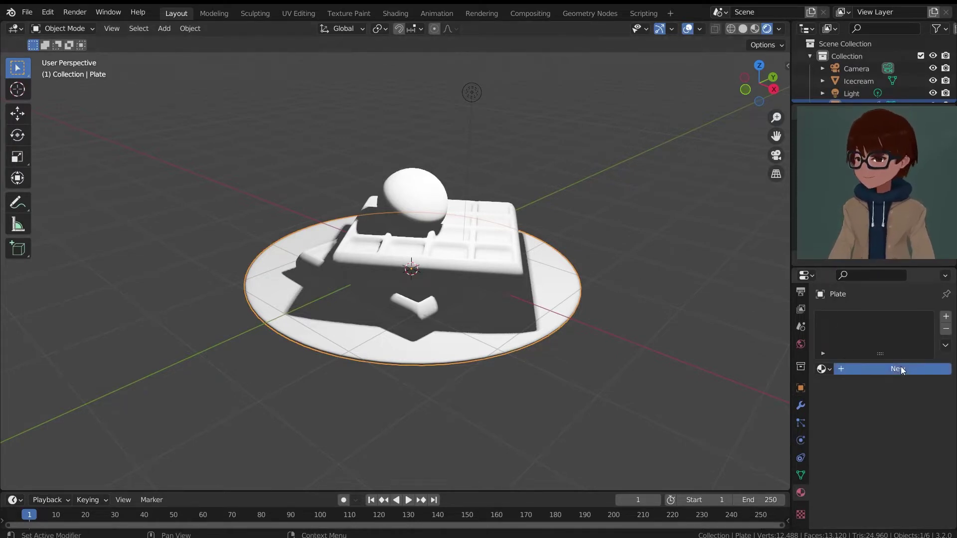
pyautogui.click(874, 370)
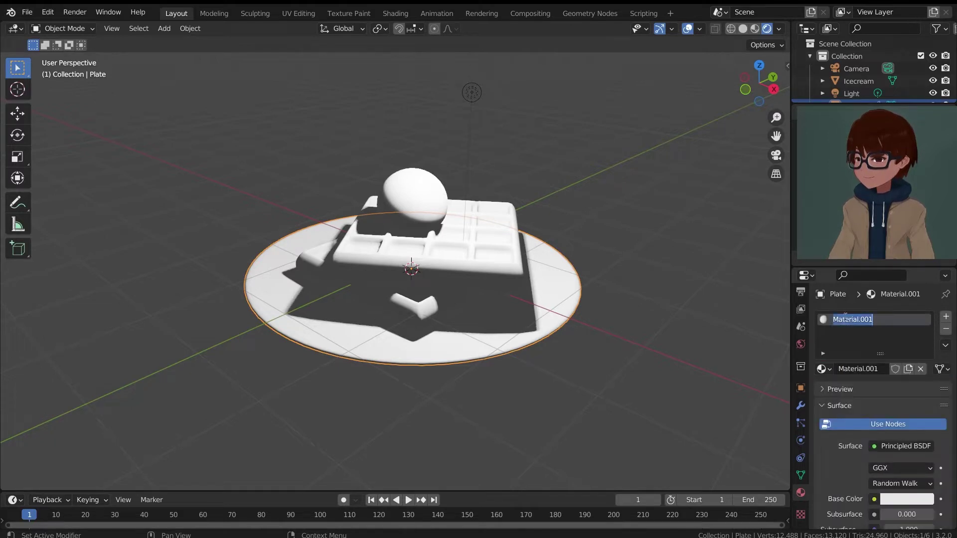
pyautogui.write('Plate')
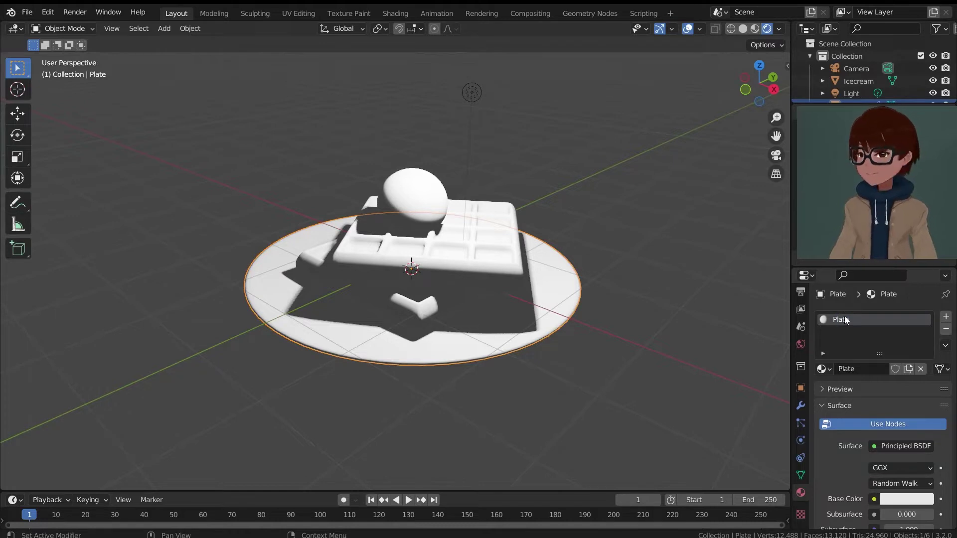
# Switch to the Shading workspace and space the plate material's Principled BSDF and Material Output nodes apart.
pyautogui.moveTo(621, 259); pyautogui.dragTo(612, 263, button='middle')
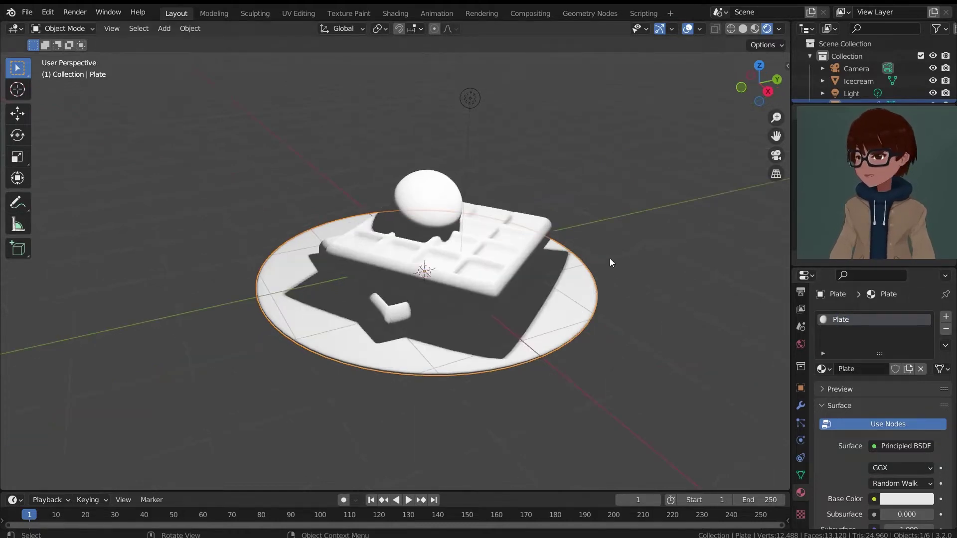
pyautogui.scroll(2, 528, 178)
pyautogui.click(394, 14)
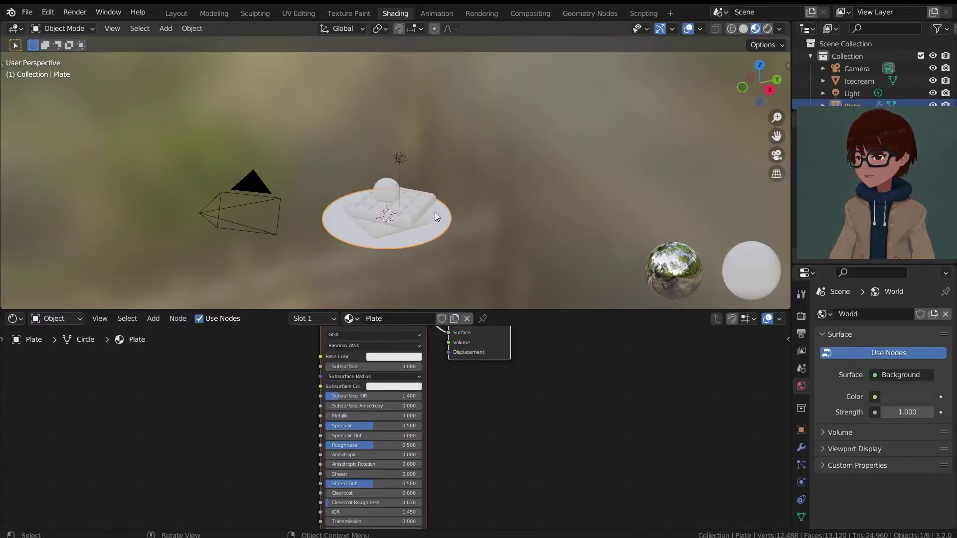
pyautogui.moveTo(512, 410); pyautogui.dragTo(590, 395)
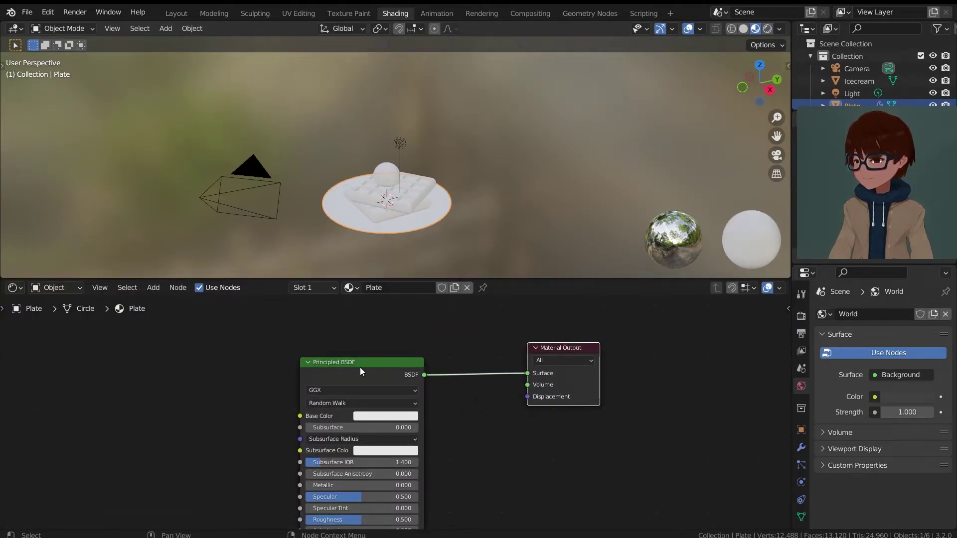
pyautogui.moveTo(361, 366); pyautogui.dragTo(289, 371)
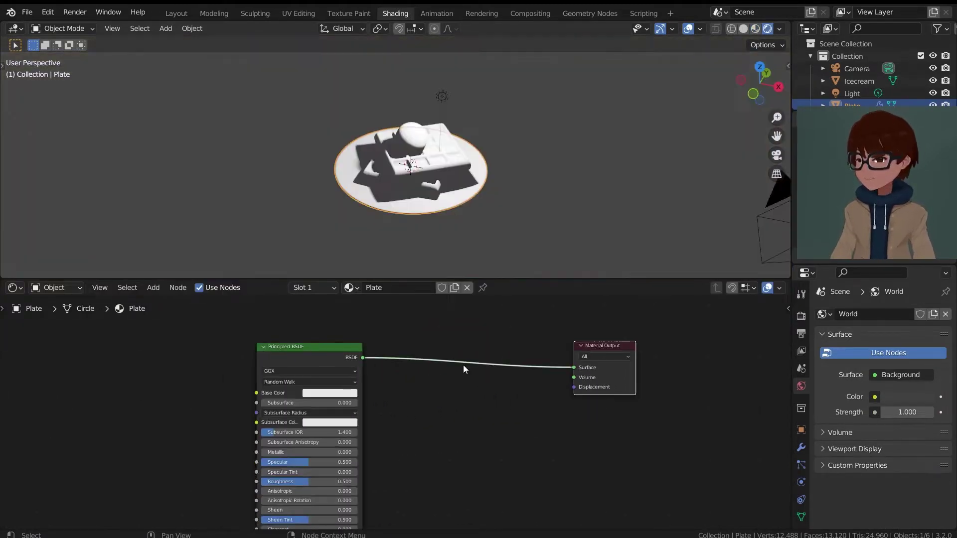
pyautogui.press('Home')
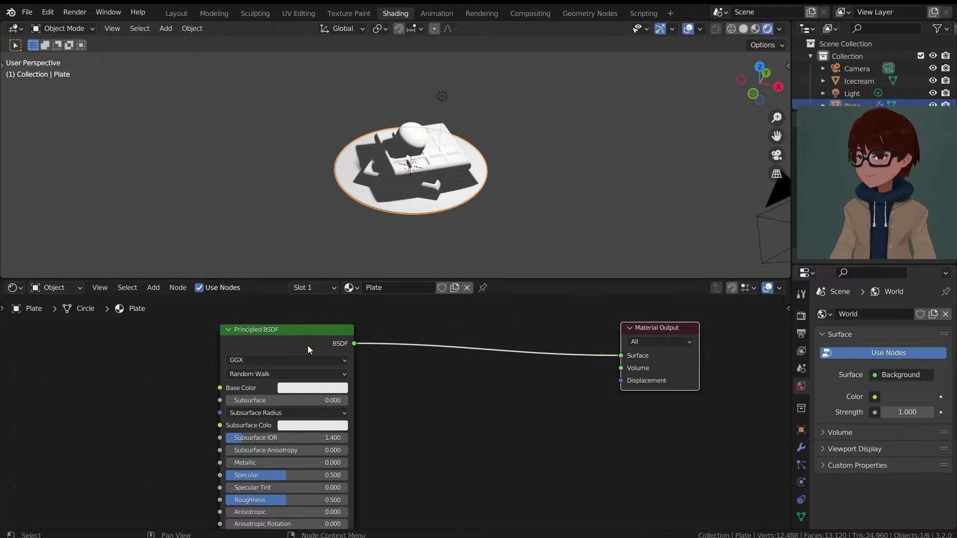
pyautogui.moveTo(259, 338); pyautogui.dragTo(361, 341)
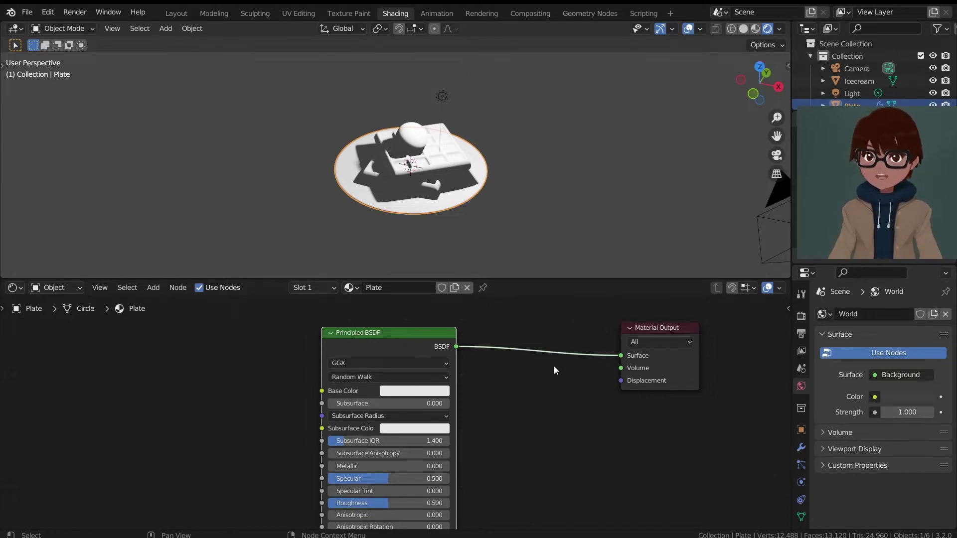
# Lower the Roughness of the plate's Principled BSDF to about 0.096.
pyautogui.scroll(2, 554, 371)
pyautogui.scroll(-3, 555, 370)
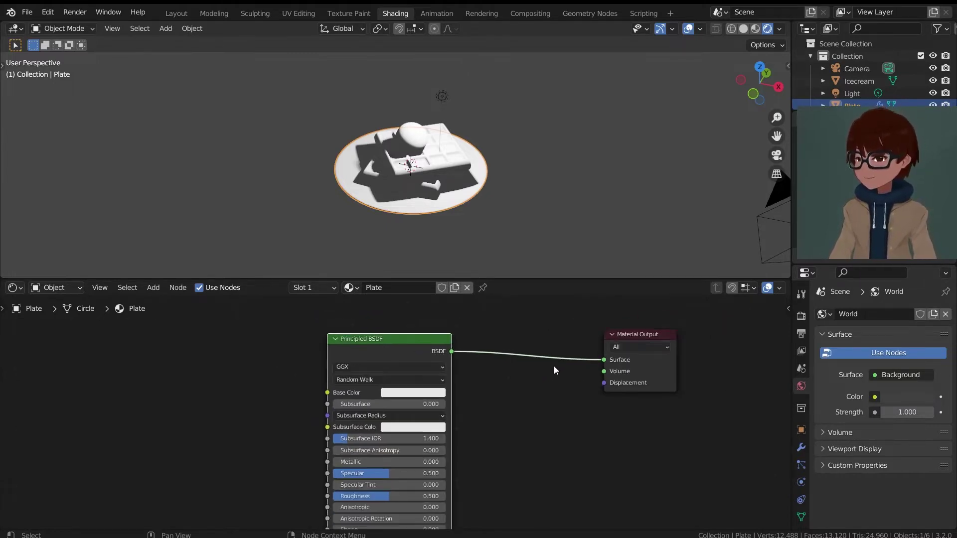
pyautogui.scroll(1, 516, 426)
pyautogui.scroll(5, 464, 172)
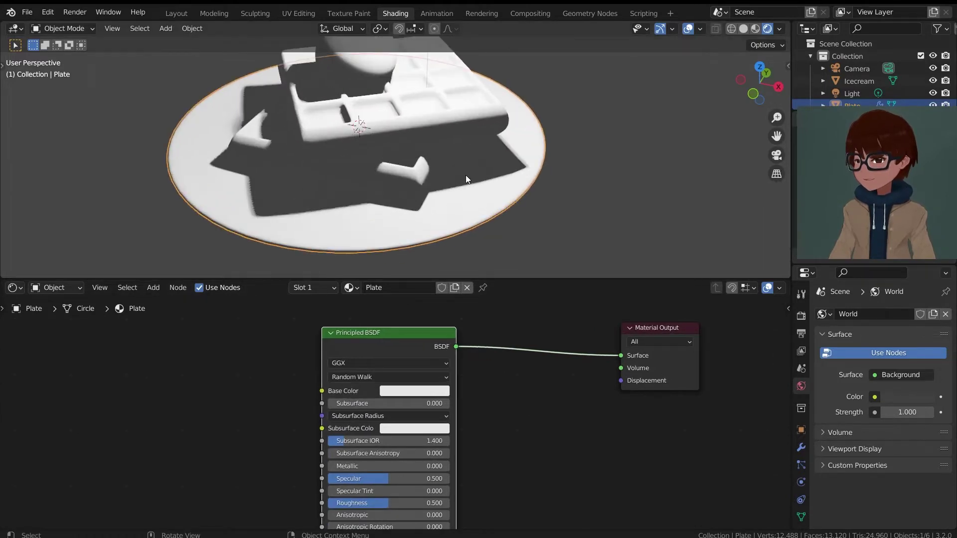
pyautogui.scroll(3, 489, 408)
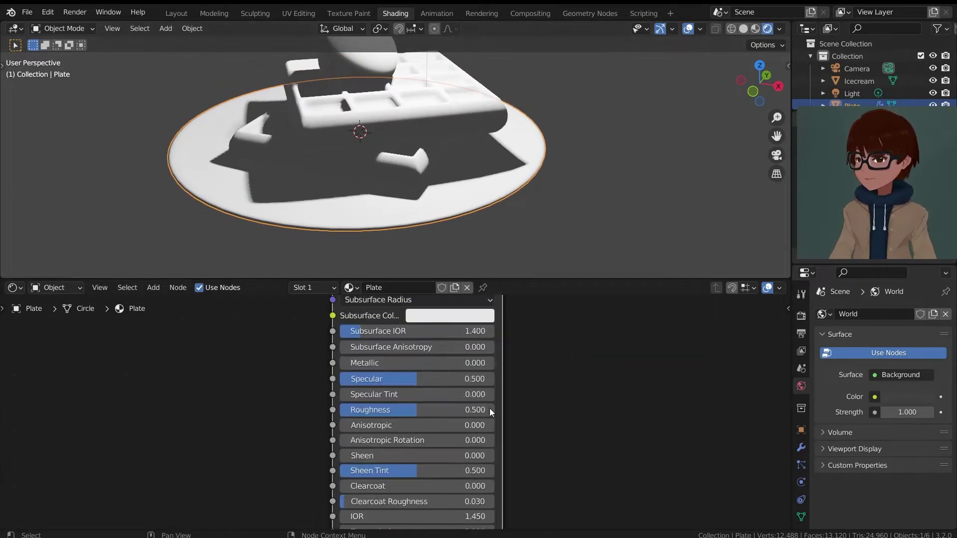
pyautogui.scroll(1, 518, 369)
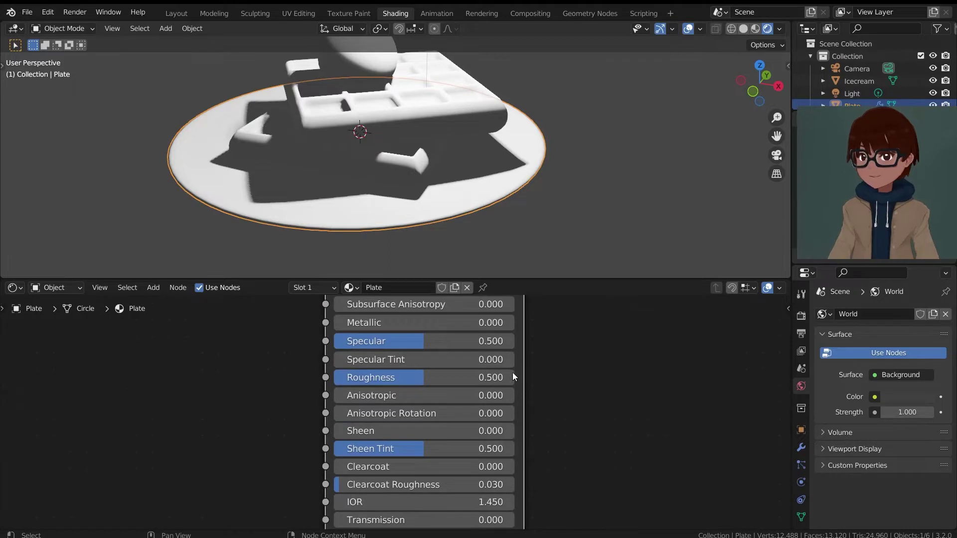
pyautogui.moveTo(457, 378); pyautogui.dragTo(353, 377)
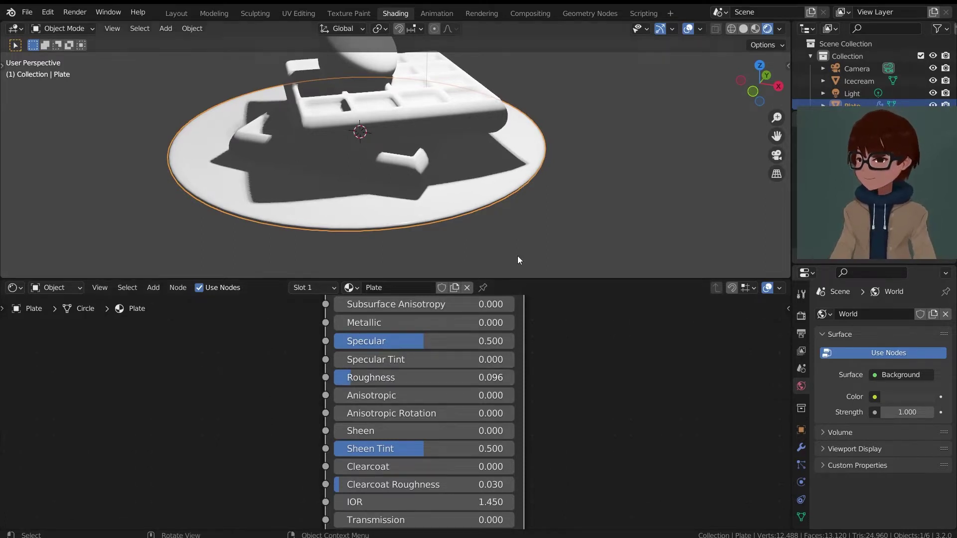
# Move the light higher and away from the plate.
pyautogui.scroll(-2, 555, 329)
pyautogui.scroll(-5, 498, 202)
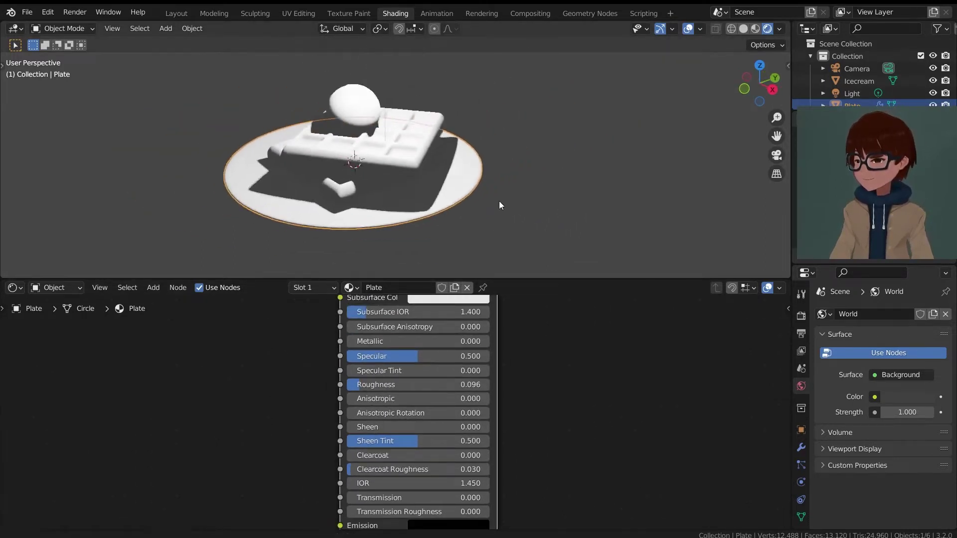
pyautogui.moveTo(473, 125); pyautogui.dragTo(543, 140, button='middle')
pyautogui.scroll(3, 450, 131)
pyautogui.scroll(-2, 519, 198)
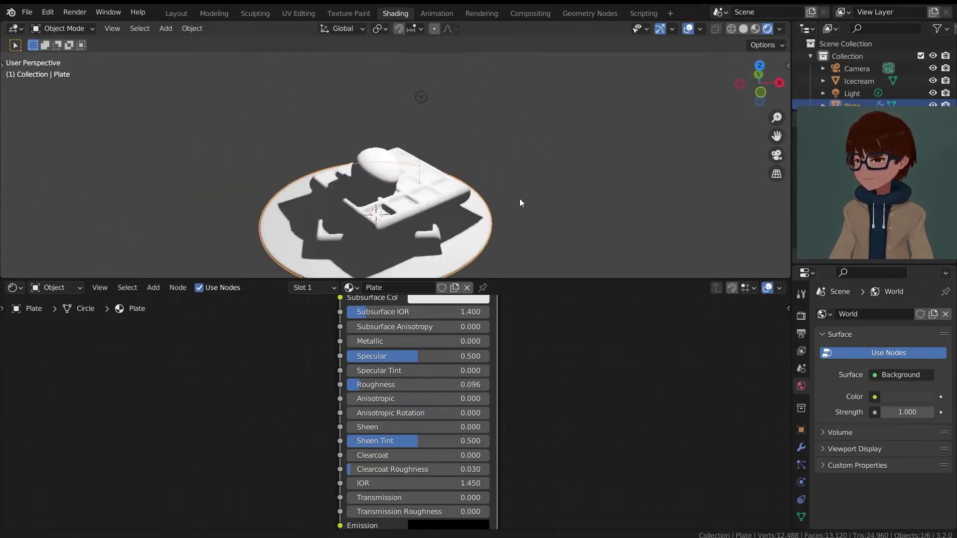
pyautogui.moveTo(520, 199); pyautogui.dragTo(429, 100, button='middle')
pyautogui.click(422, 98)
pyautogui.press('g')
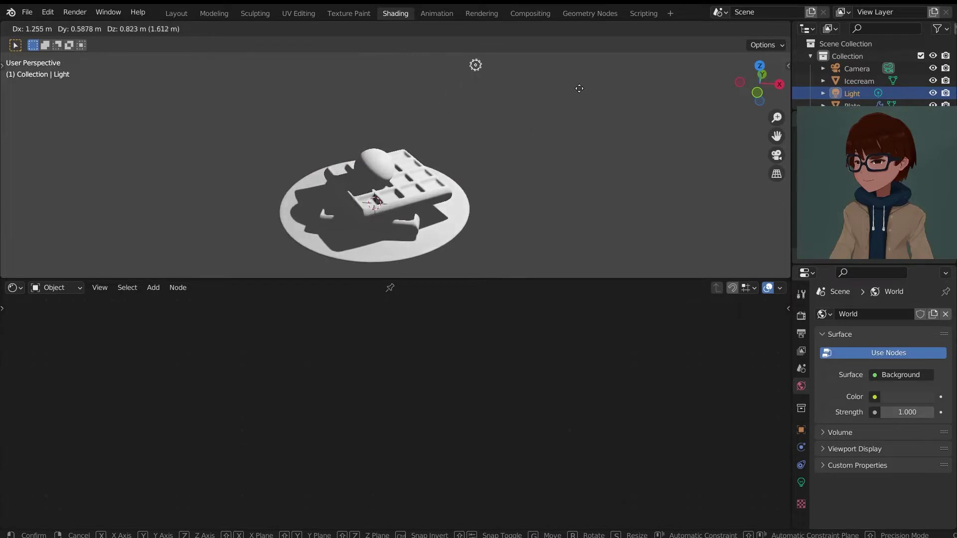
pyautogui.click(621, 45)
# Shift the light a bit farther up and outward from its new position.
pyautogui.scroll(3, 527, 180)
pyautogui.keyDown('shift'); pyautogui.moveTo(528, 181); pyautogui.dragTo(520, 144, button='middle'); pyautogui.keyUp('shift')
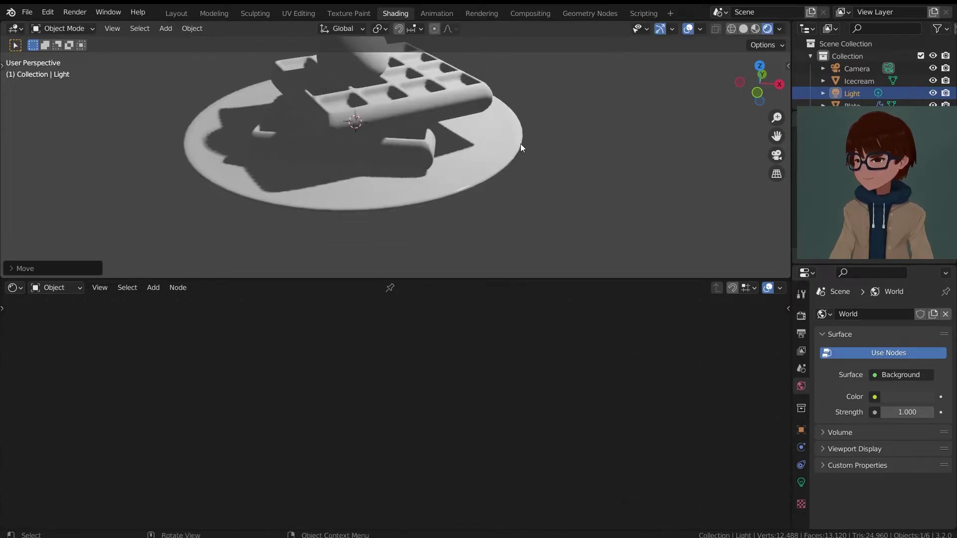
pyautogui.scroll(2, 504, 218)
pyautogui.scroll(-8, 515, 200)
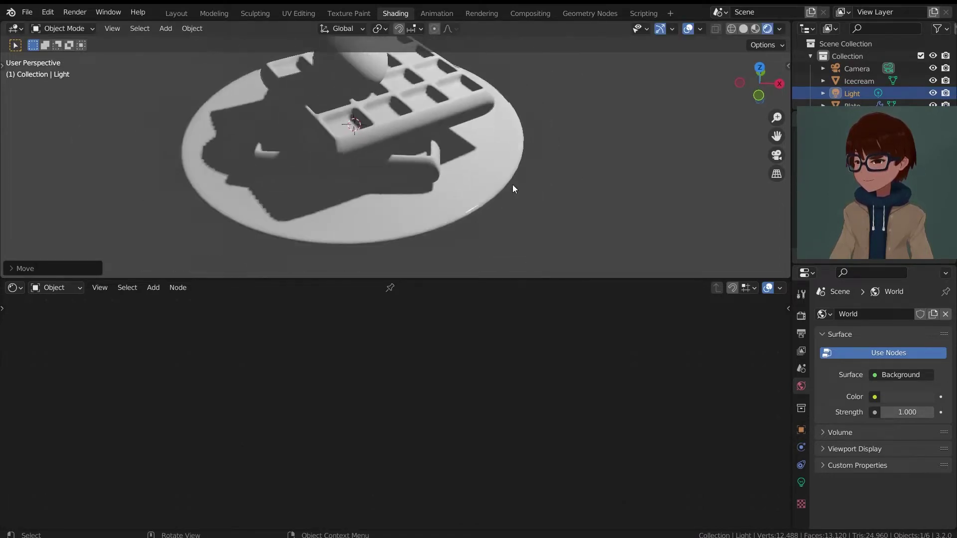
pyautogui.scroll(-3, 454, 109)
pyautogui.moveTo(487, 130); pyautogui.dragTo(514, 157, button='middle')
pyautogui.press('g')
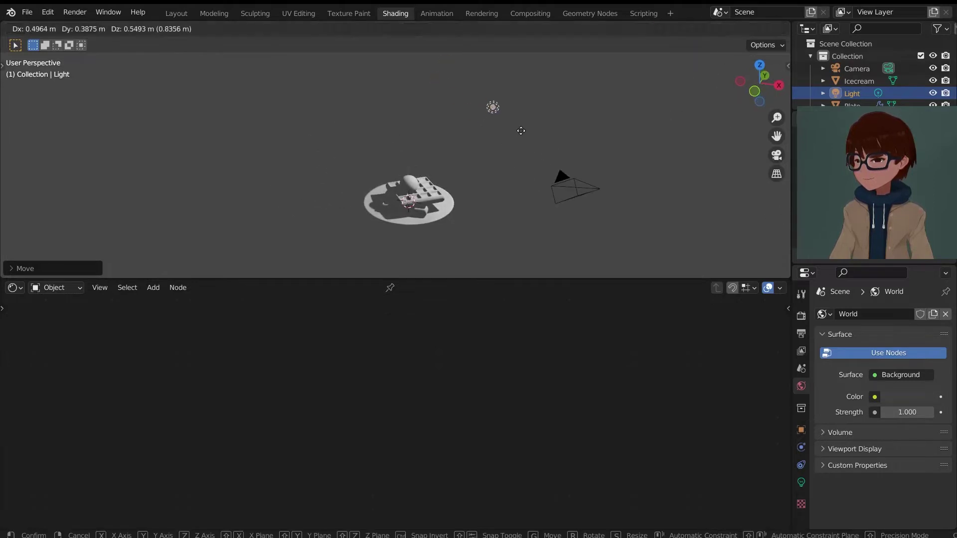
pyautogui.click(518, 124)
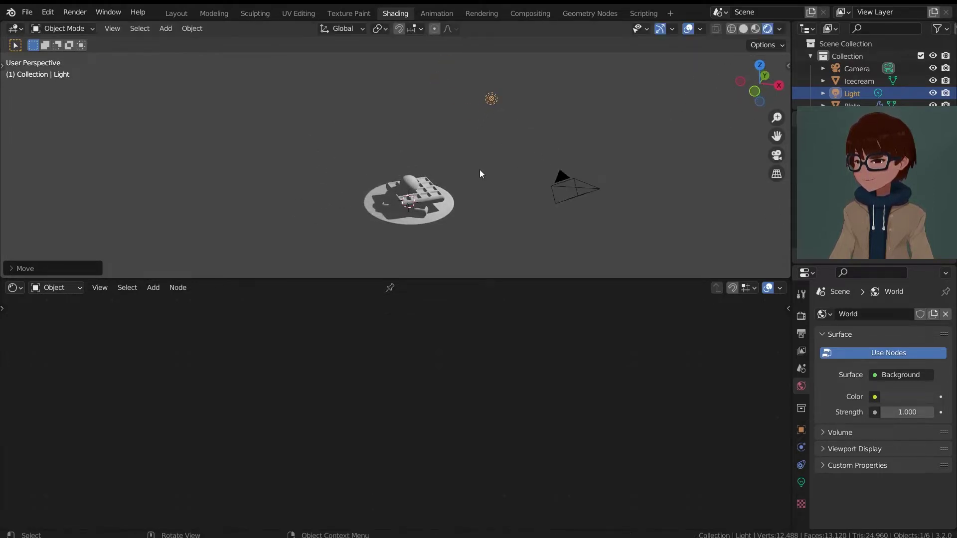
# Examine the light's reflection on the plate's rim up close.
pyautogui.scroll(9, 479, 169)
pyautogui.keyDown('shift'); pyautogui.moveTo(609, 218); pyautogui.dragTo(563, 181, button='middle'); pyautogui.keyUp('shift')
pyautogui.scroll(-2, 561, 181)
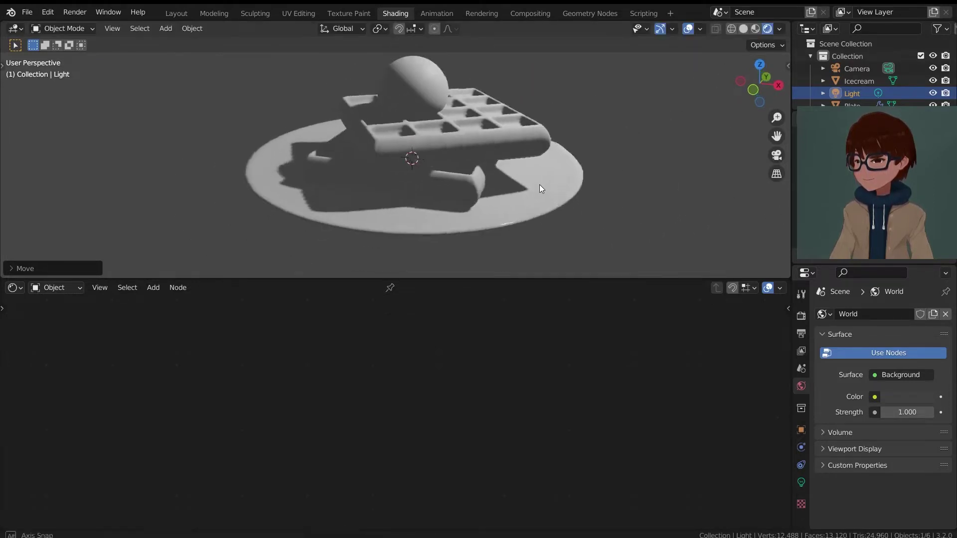
pyautogui.scroll(2, 539, 190)
pyautogui.moveTo(539, 214); pyautogui.dragTo(533, 159, button='middle')
pyautogui.scroll(1, 588, 207)
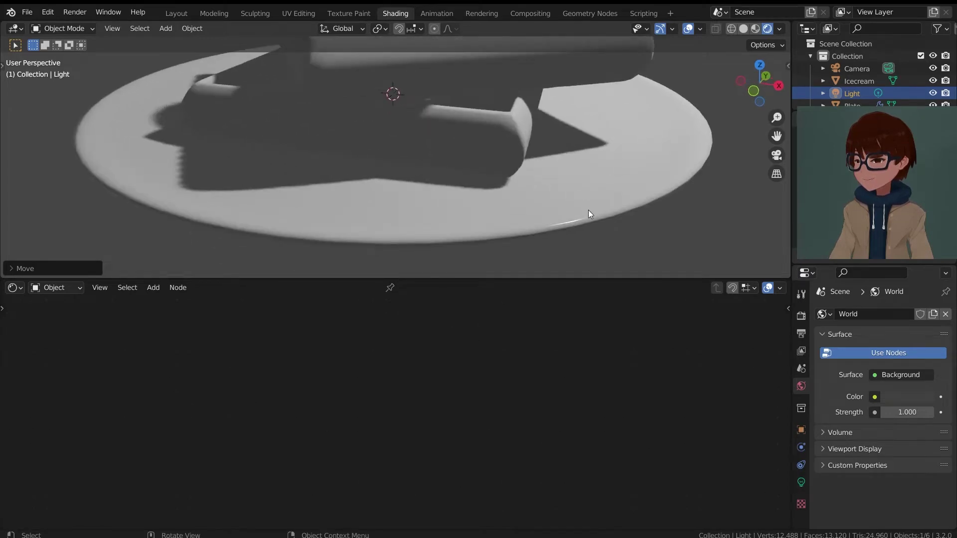
pyautogui.moveTo(588, 211); pyautogui.dragTo(568, 145, button='middle')
# Insert a Shader to RGB node between the Principled BSDF and Material Output of the plate's material.
pyautogui.click(524, 133)
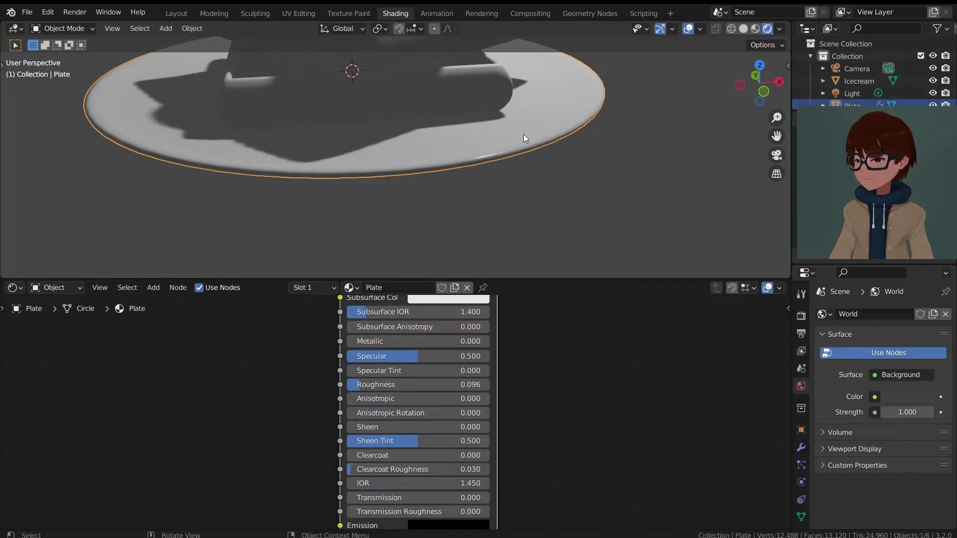
pyautogui.scroll(-3, 528, 119)
pyautogui.keyDown('shift'); pyautogui.moveTo(528, 119); pyautogui.dragTo(547, 175, button='middle'); pyautogui.keyUp('shift')
pyautogui.scroll(-3, 578, 313)
pyautogui.moveTo(571, 313); pyautogui.dragTo(483, 382, button='middle')
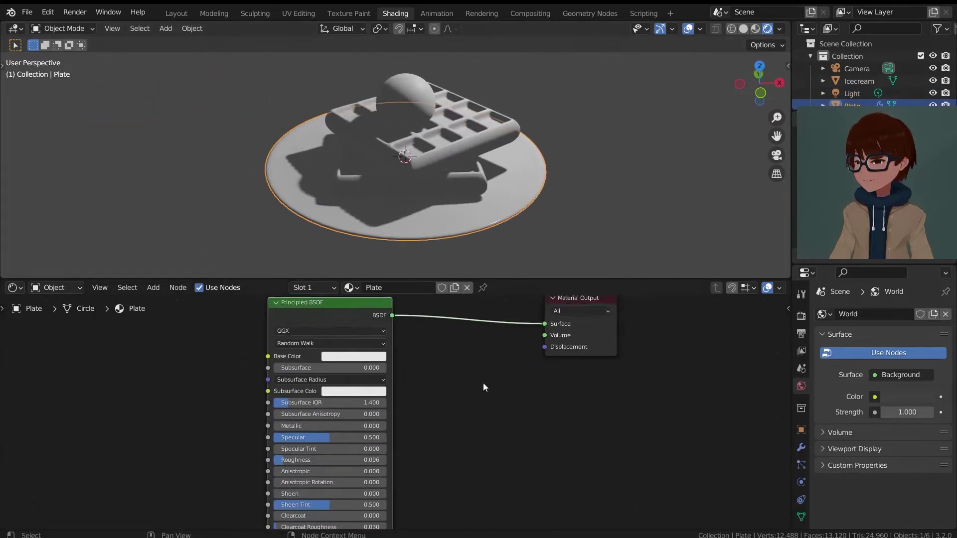
pyautogui.scroll(-1, 491, 384)
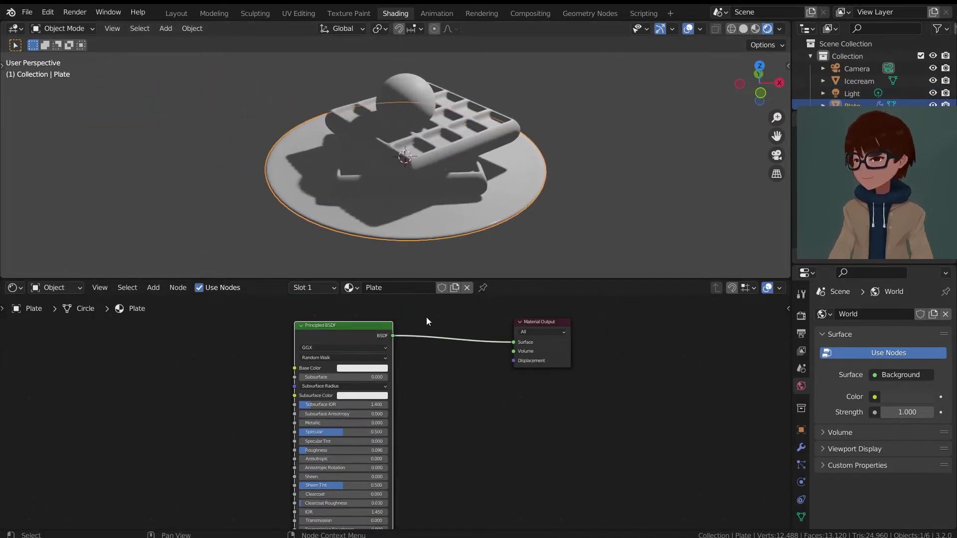
pyautogui.moveTo(426, 318); pyautogui.dragTo(464, 377, button='middle')
pyautogui.scroll(1, 458, 377)
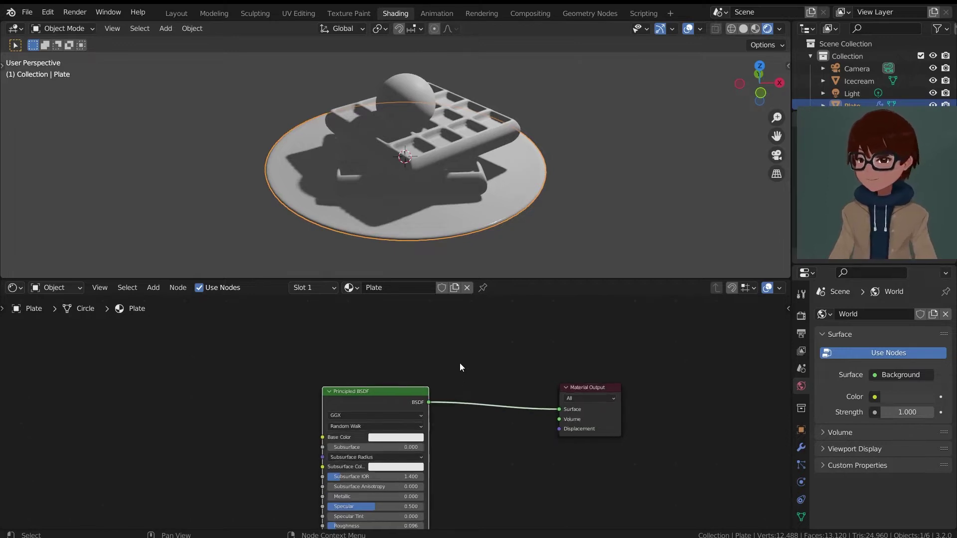
pyautogui.hotkey('shift', 'a')
pyautogui.moveTo(467, 350)
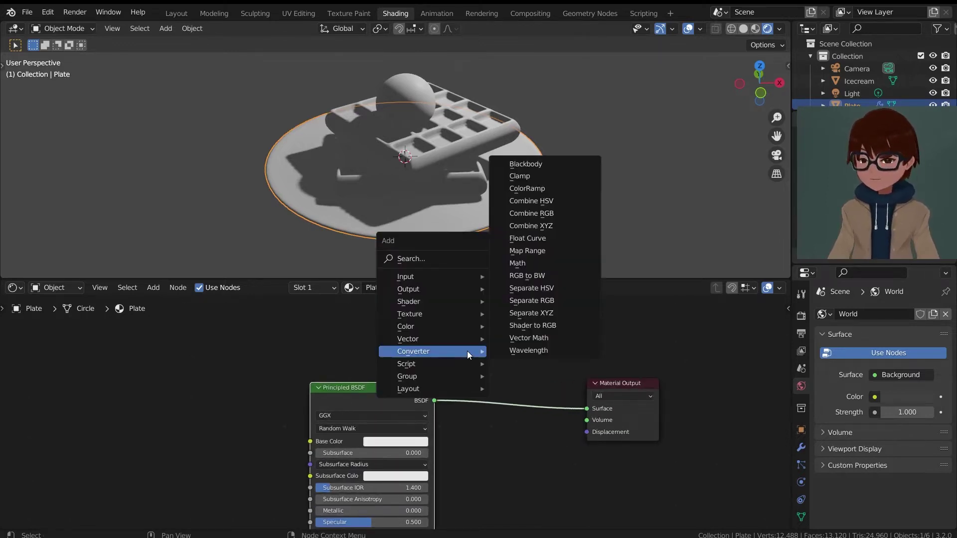
pyautogui.click(532, 329)
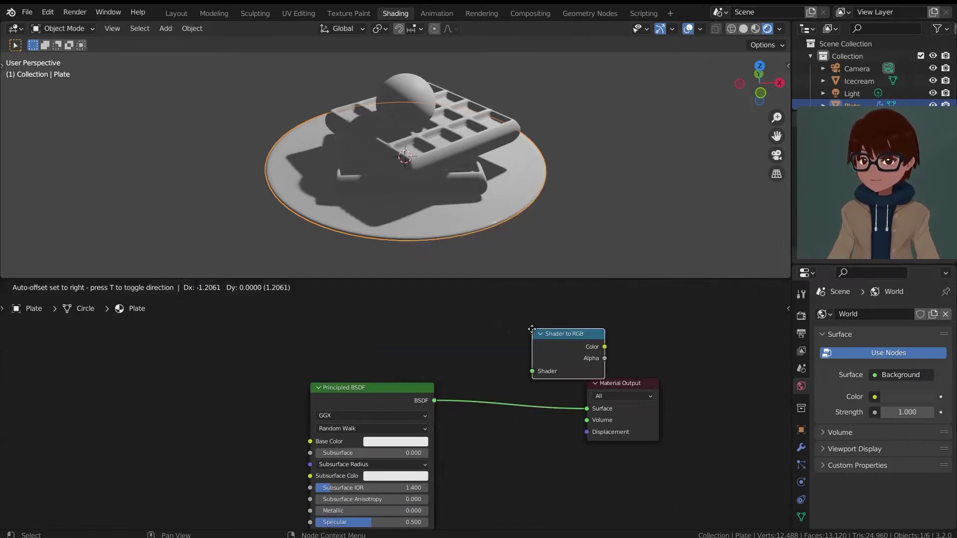
pyautogui.click(459, 382)
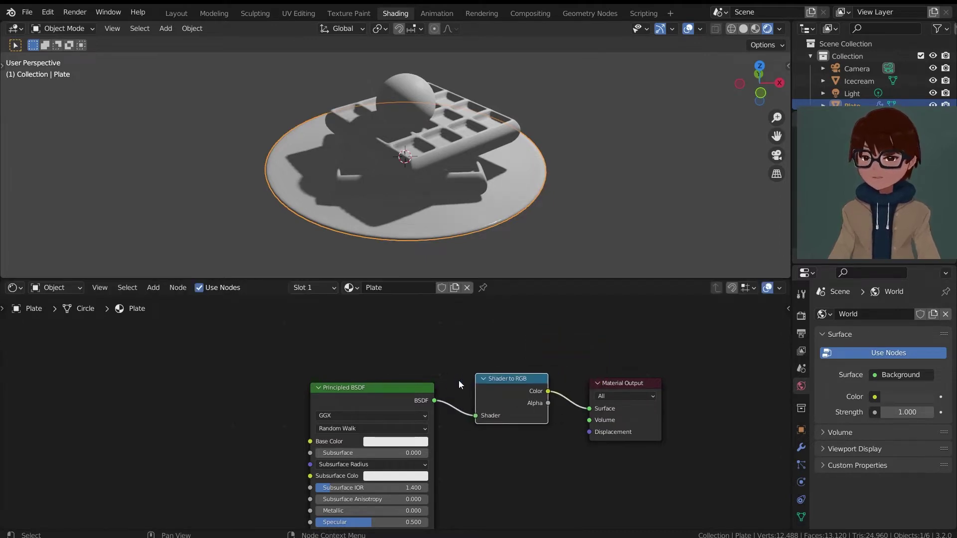
# Move the Material Output node farther from the Shader to RGB node to make room between them.
pyautogui.moveTo(540, 404); pyautogui.dragTo(482, 386, button='middle')
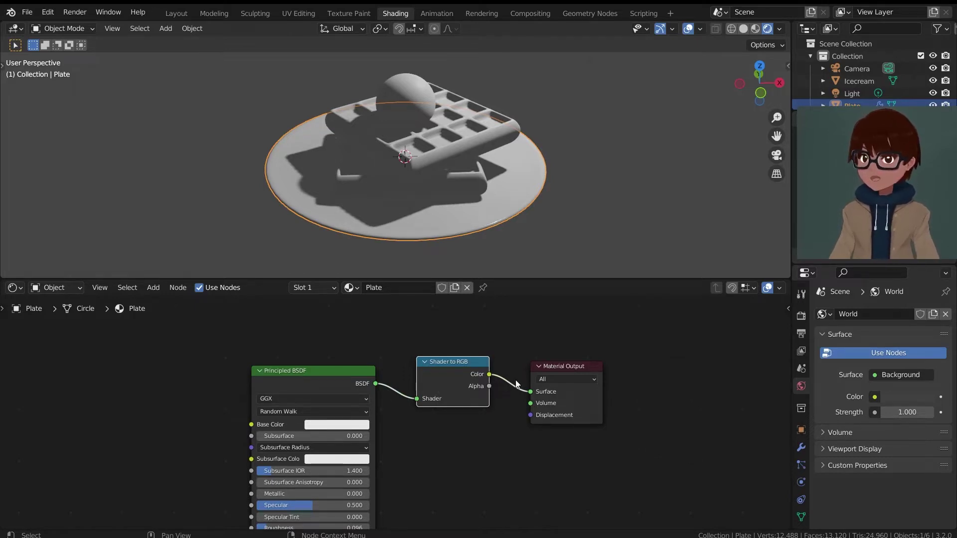
pyautogui.moveTo(516, 383); pyautogui.dragTo(419, 387, button='middle')
pyautogui.moveTo(493, 407); pyautogui.dragTo(600, 388)
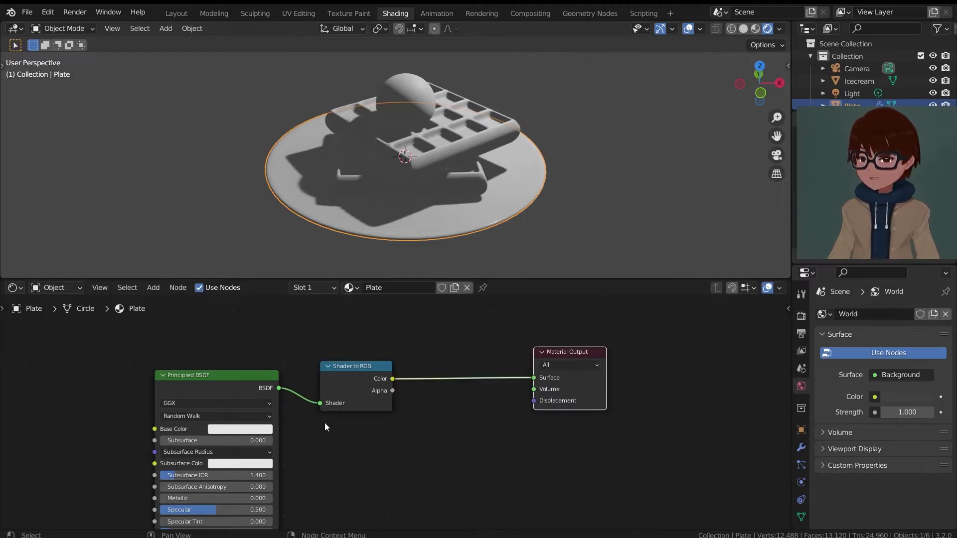
# Insert a ColorRamp node between the Shader to RGB and Material Output nodes of the plate's material.
pyautogui.hotkey('shift', 'a')
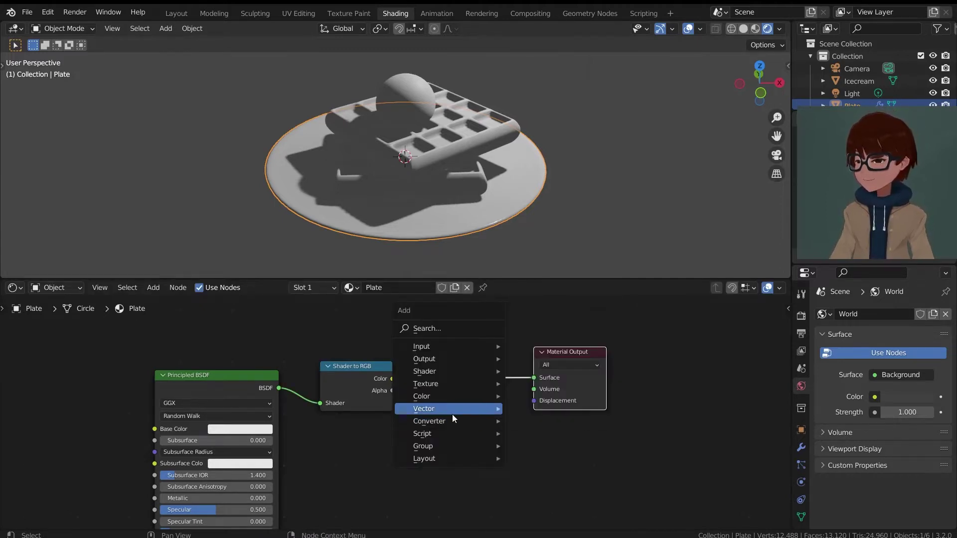
pyautogui.moveTo(449, 421)
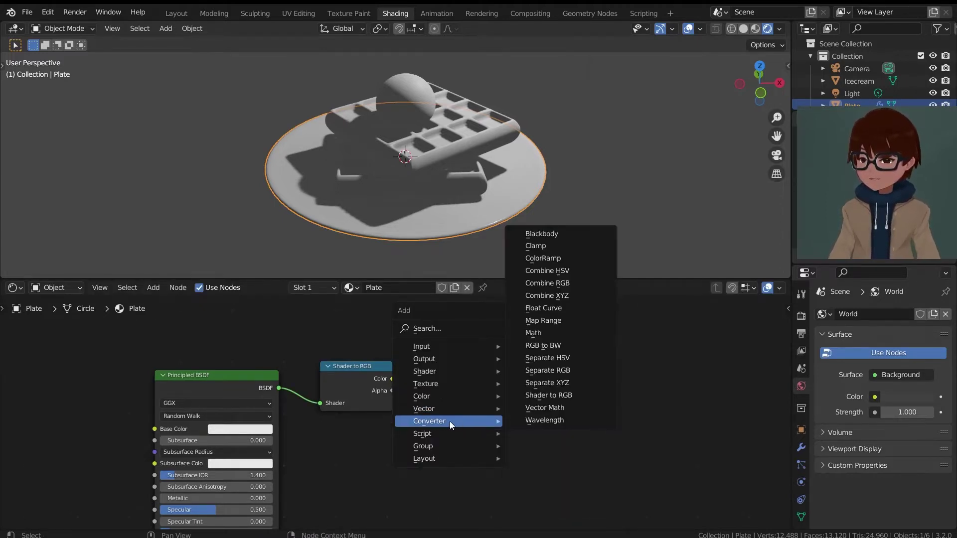
pyautogui.click(543, 259)
pyautogui.click(432, 342)
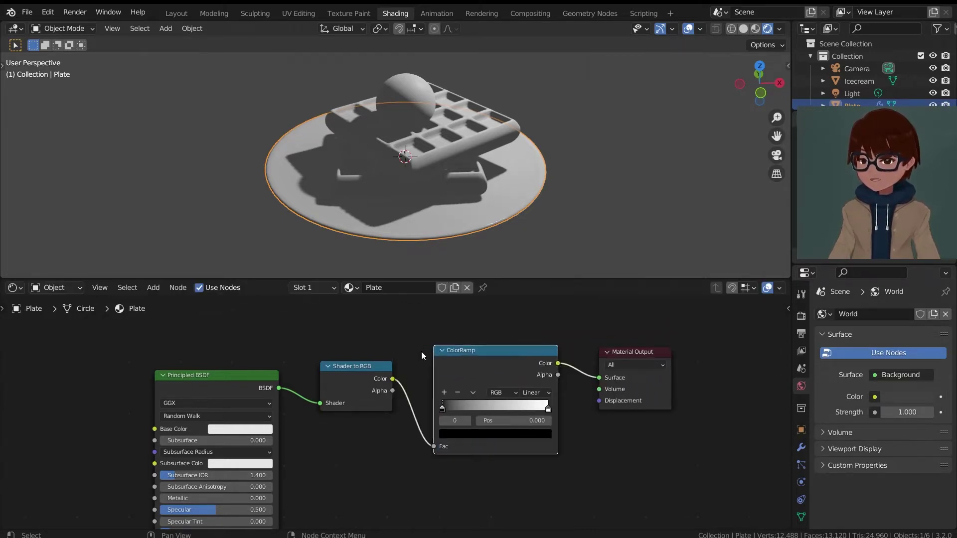
# Set the ColorRamp's interpolation to Constant and move its white stop to about 0.382.
pyautogui.scroll(1, 501, 220)
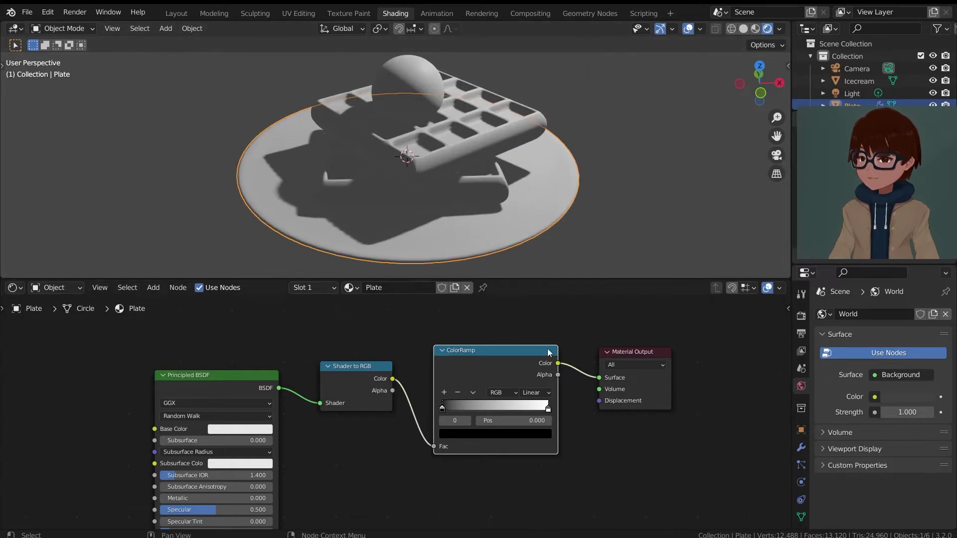
pyautogui.click(536, 392)
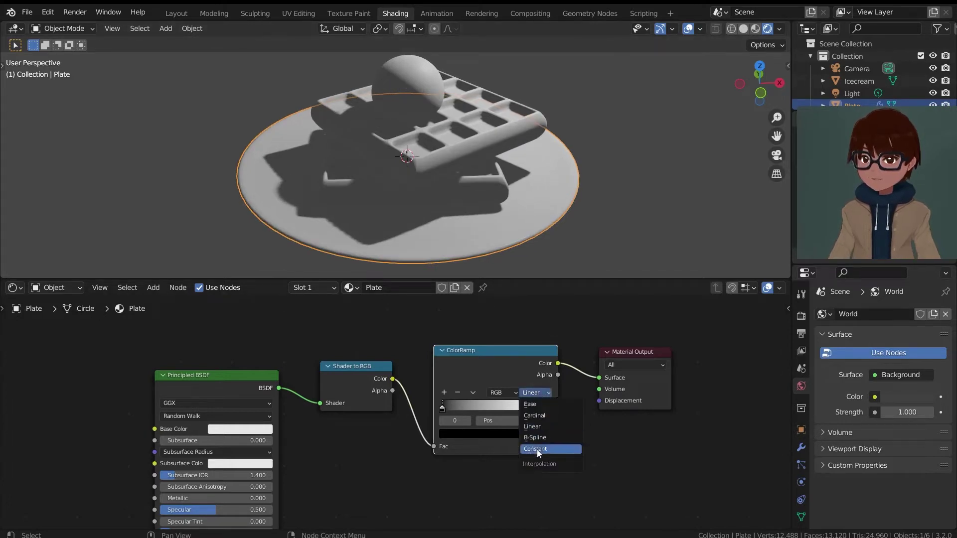
pyautogui.click(536, 450)
pyautogui.keyDown('shift'); pyautogui.moveTo(539, 255); pyautogui.dragTo(538, 206, button='middle'); pyautogui.keyUp('shift')
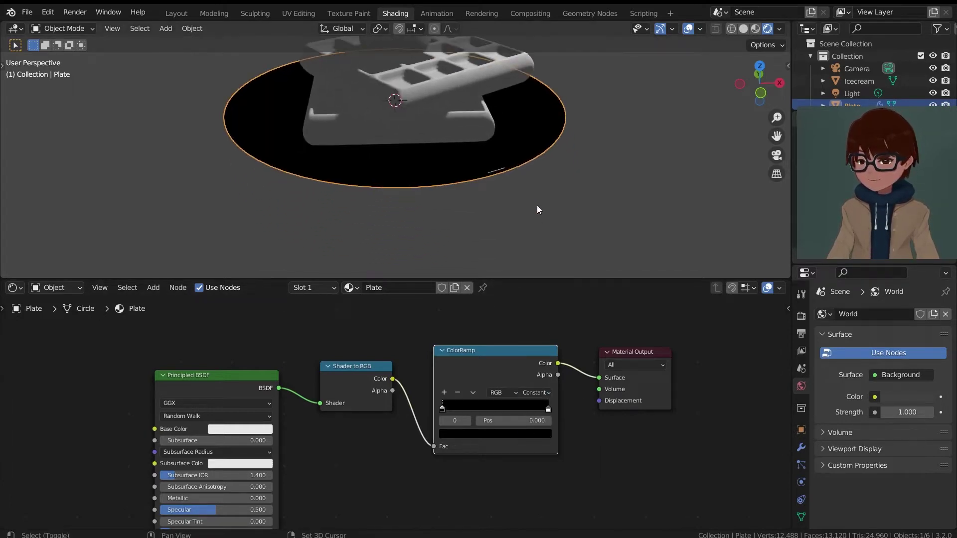
pyautogui.moveTo(548, 407); pyautogui.dragTo(477, 417)
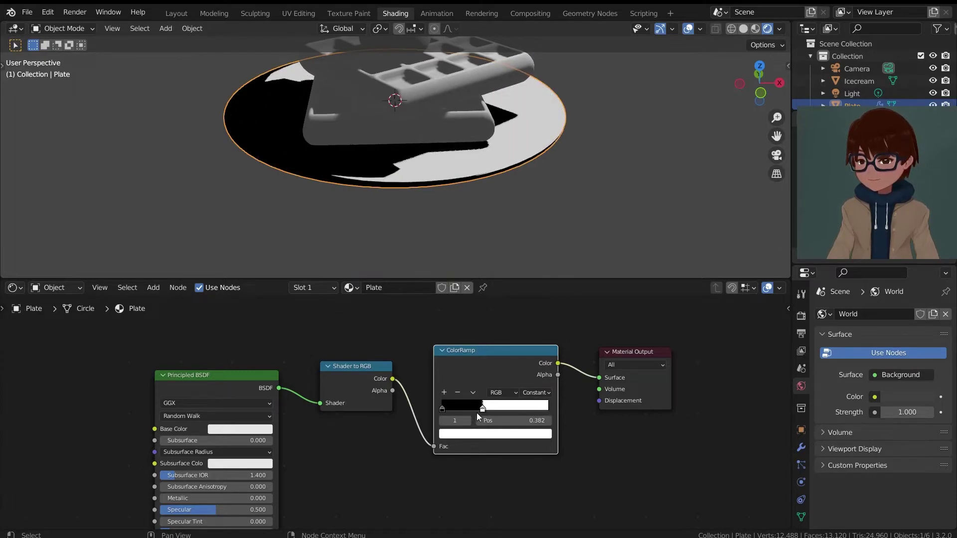
pyautogui.scroll(3, 550, 145)
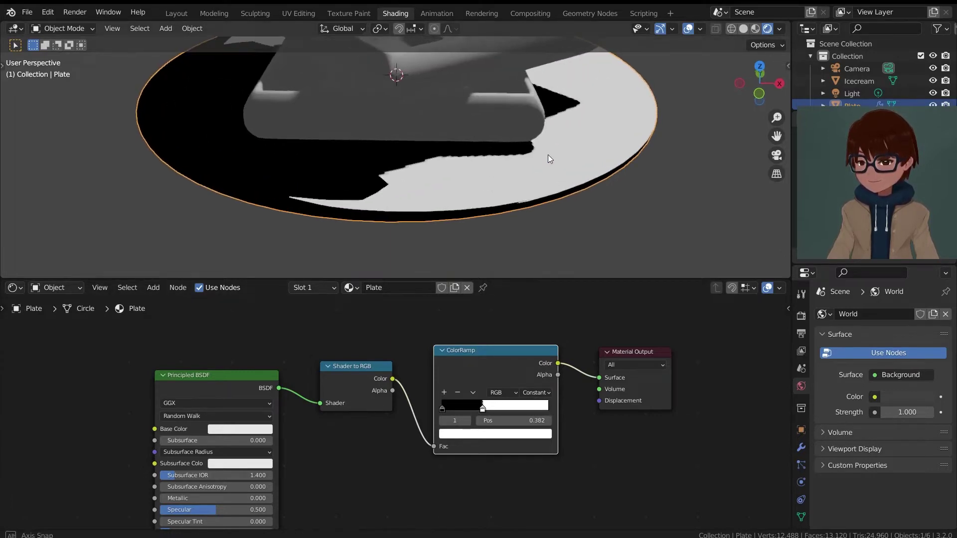
# Add a middle stop to the ColorRamp and move the white stop to about 0.713 to form a rim highlight.
pyautogui.click(445, 391)
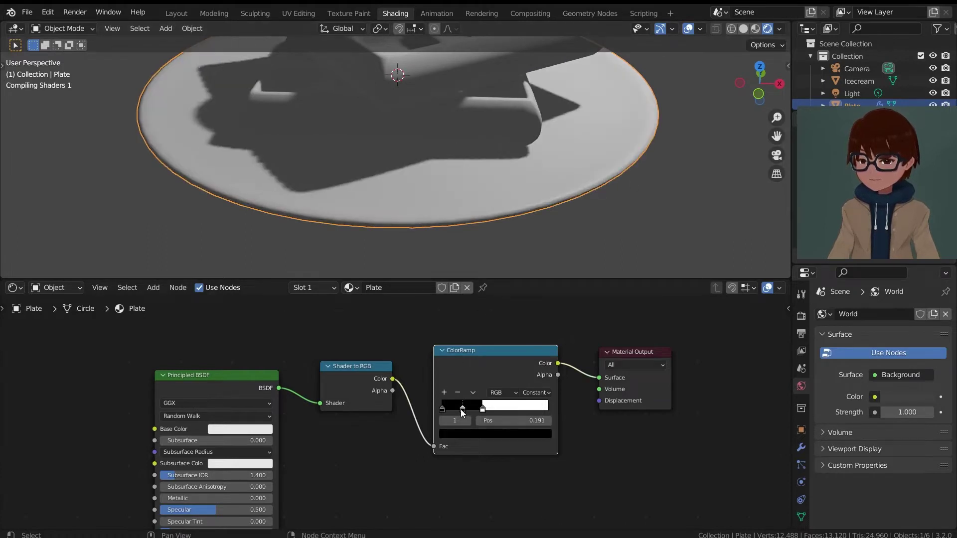
pyautogui.moveTo(461, 408)
pyautogui.mouseDown()
pyautogui.moveTo(534, 407)
pyautogui.moveTo(463, 408)
pyautogui.moveTo(525, 403)
pyautogui.mouseUp()
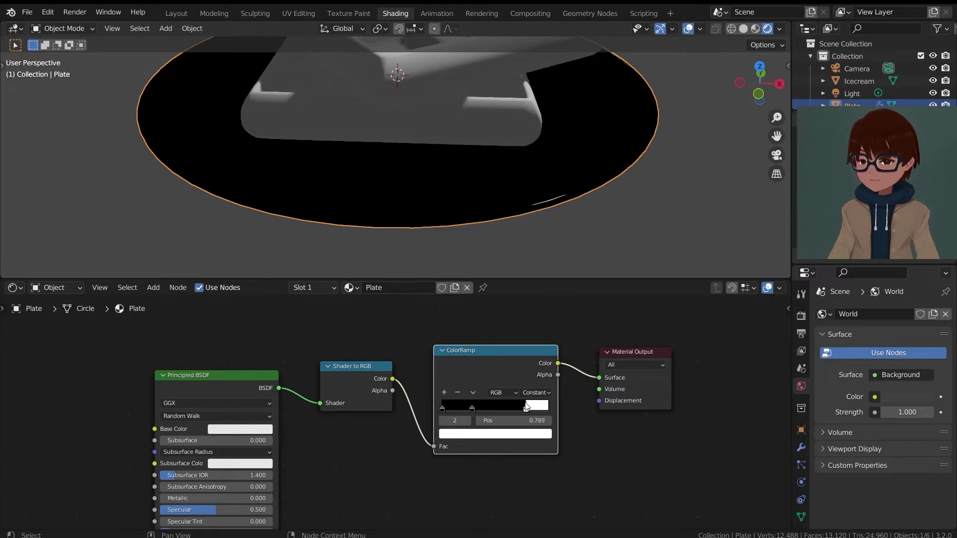
pyautogui.moveTo(537, 227); pyautogui.dragTo(545, 239, button='middle')
pyautogui.moveTo(535, 408); pyautogui.dragTo(516, 407)
pyautogui.moveTo(529, 130); pyautogui.dragTo(493, 131, button='middle')
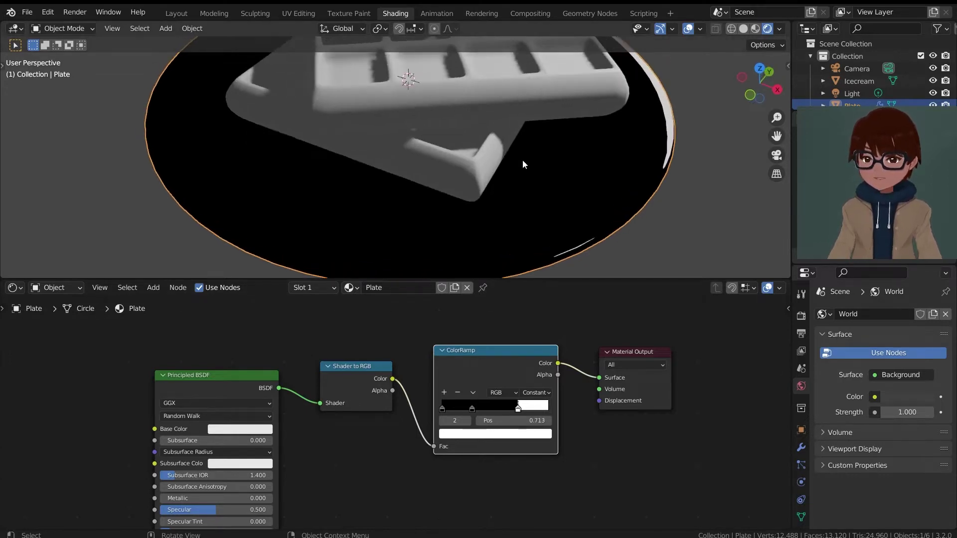
# Move the ColorRamp's middle stop to about 0.24 and make it light grey with a value of about 0.555.
pyautogui.click(472, 408)
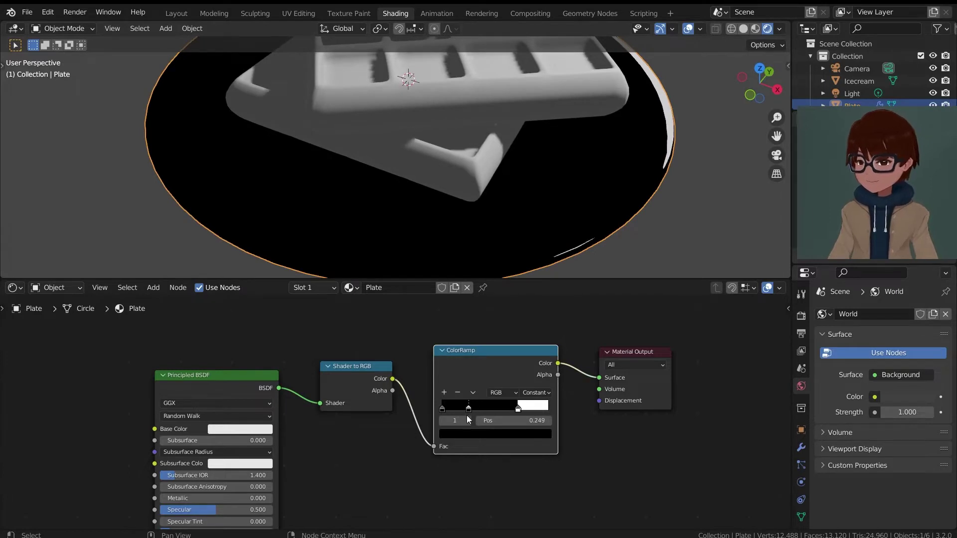
pyautogui.click(474, 434)
pyautogui.moveTo(528, 310)
pyautogui.mouseDown()
pyautogui.moveTo(527, 299)
pyautogui.moveTo(528, 319)
pyautogui.moveTo(528, 302)
pyautogui.mouseUp()
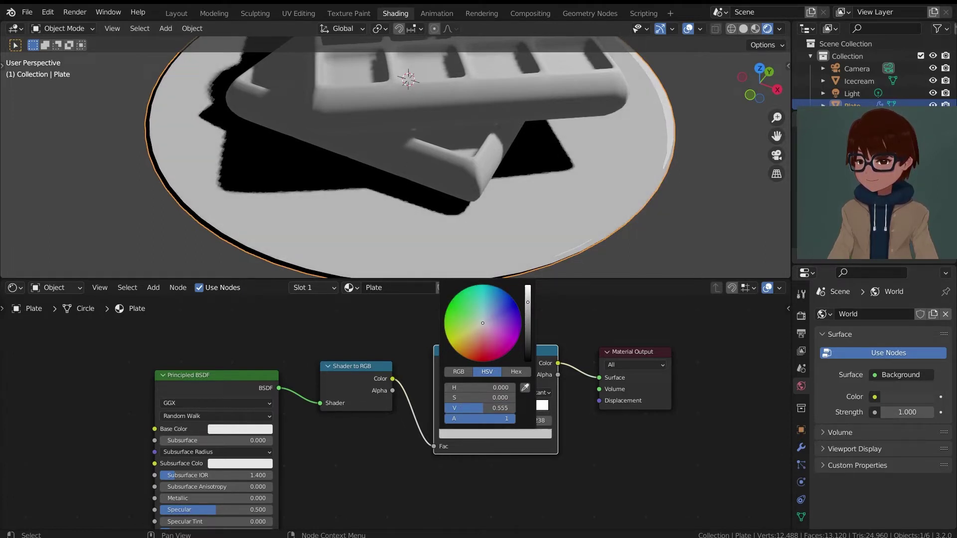
# Recolour the ColorRamp's first stop from black to a dark reddish brown, hue about 0.007 and saturation about 0.237.
pyautogui.scroll(-3, 542, 175)
pyautogui.moveTo(543, 174)
pyautogui.mouseDown(button='middle')
pyautogui.moveTo(441, 151)
pyautogui.moveTo(541, 172)
pyautogui.mouseUp(button='middle')
pyautogui.scroll(2, 544, 194)
pyautogui.click(441, 407)
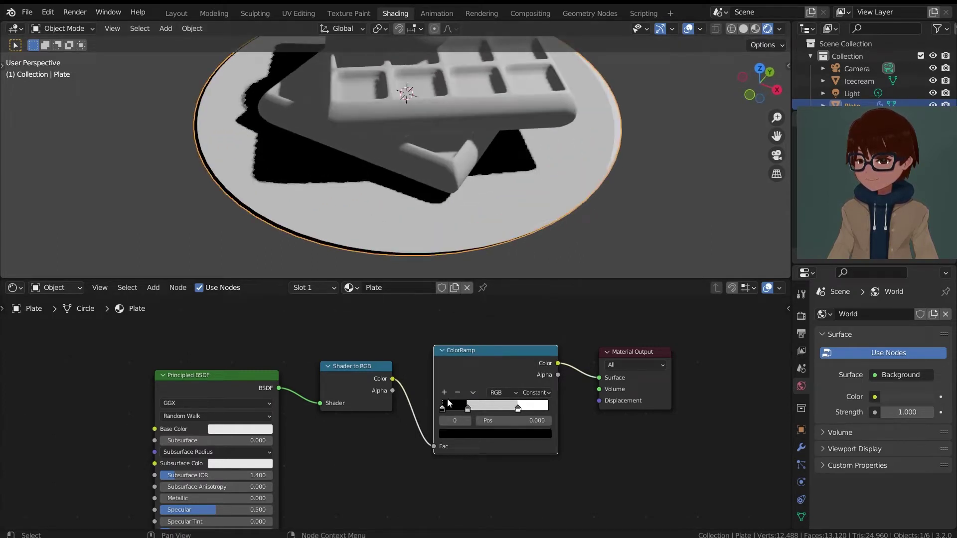
pyautogui.click(526, 431)
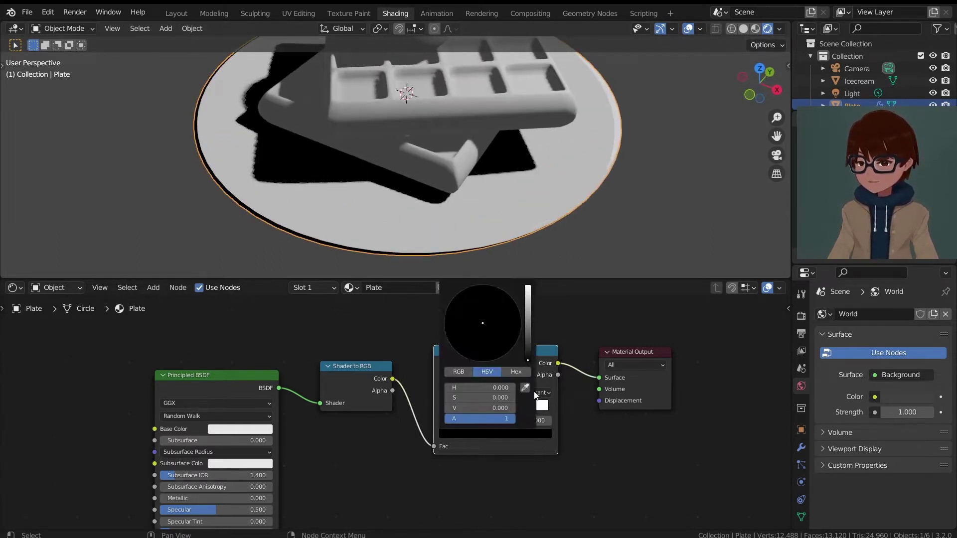
pyautogui.moveTo(530, 361)
pyautogui.mouseDown()
pyautogui.moveTo(527, 346)
pyautogui.moveTo(480, 327)
pyautogui.mouseUp()
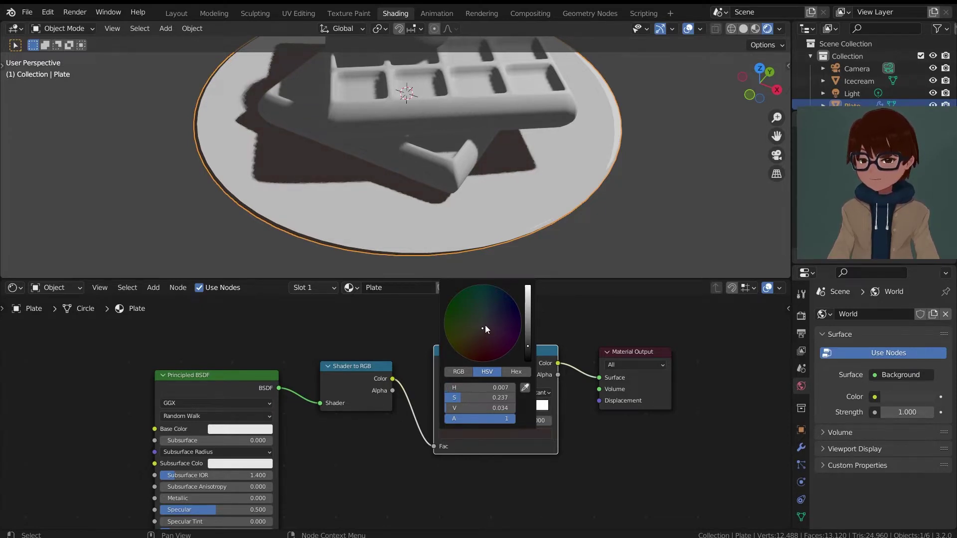
pyautogui.moveTo(528, 342); pyautogui.dragTo(528, 344)
# Check the plate's toon shading from several angles and save the file.
pyautogui.moveTo(514, 145); pyautogui.dragTo(549, 172, button='middle')
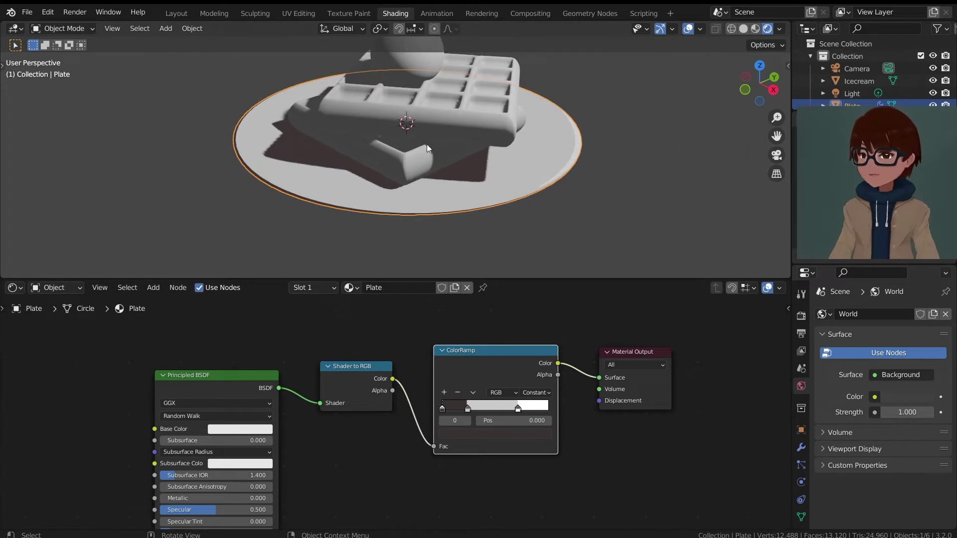
pyautogui.moveTo(459, 133); pyautogui.dragTo(503, 139, button='middle')
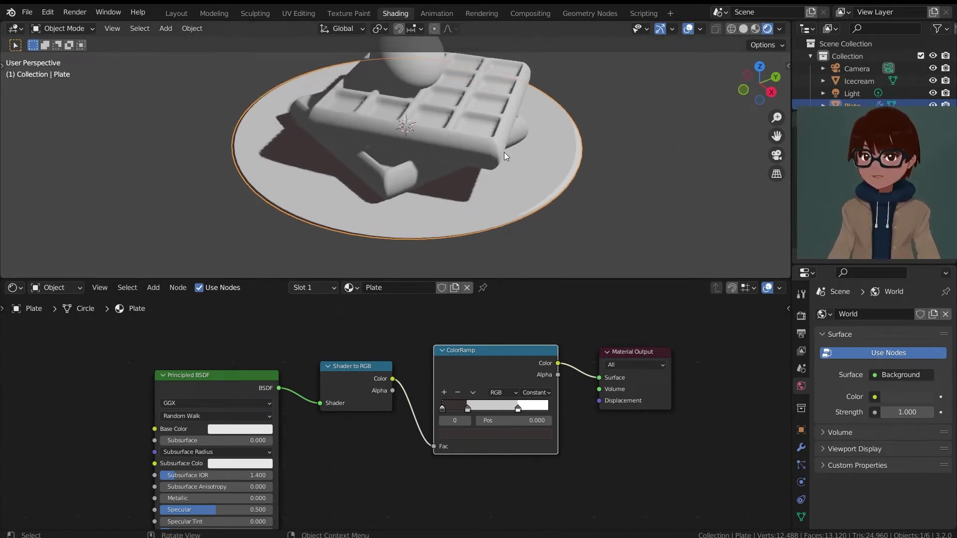
pyautogui.moveTo(549, 157); pyautogui.dragTo(544, 132, button='middle')
pyautogui.hotkey('ctrl', 's')
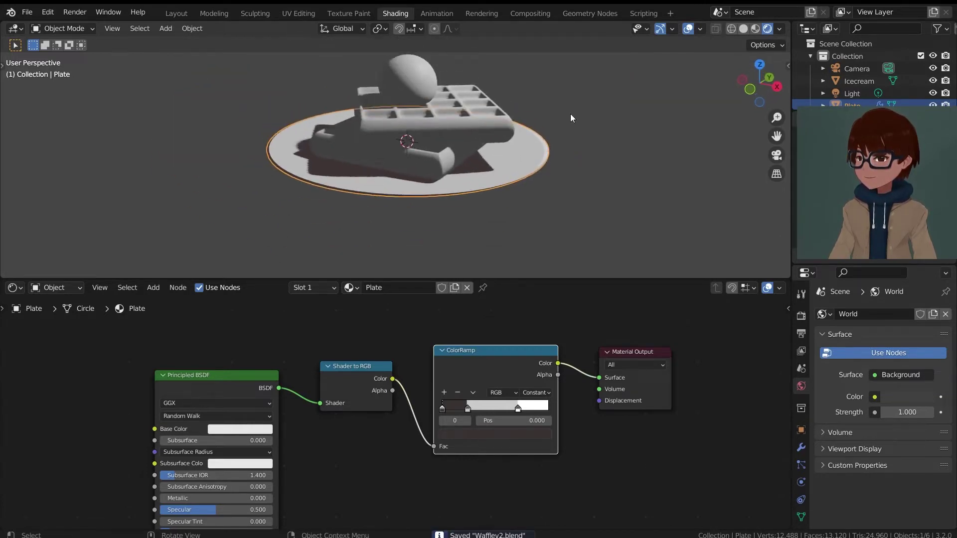
# Create a new material for the upper waffle and name it Waffle.
pyautogui.moveTo(570, 114); pyautogui.dragTo(560, 145, button='middle')
pyautogui.scroll(2, 560, 145)
pyautogui.click(489, 150)
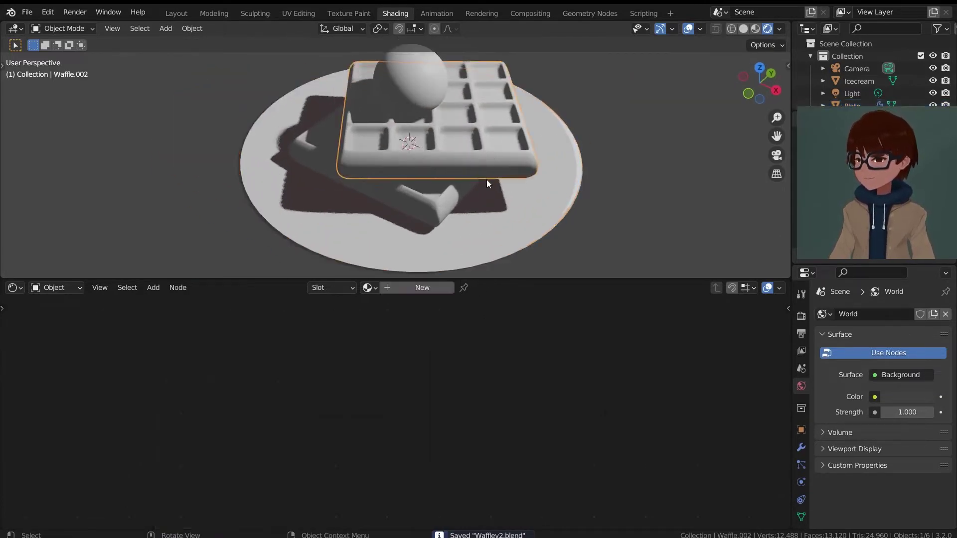
pyautogui.scroll(2, 495, 130)
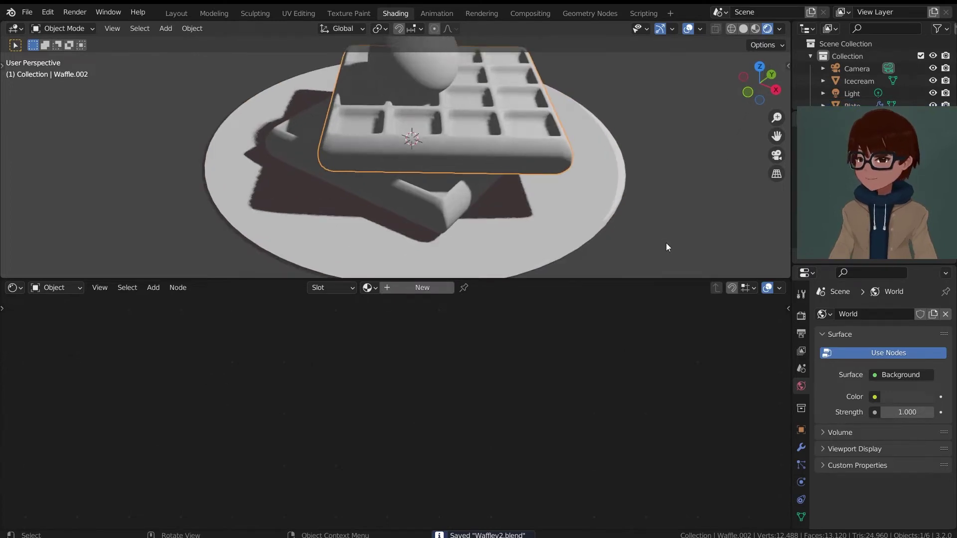
pyautogui.scroll(-2, 802, 485)
pyautogui.click(800, 492)
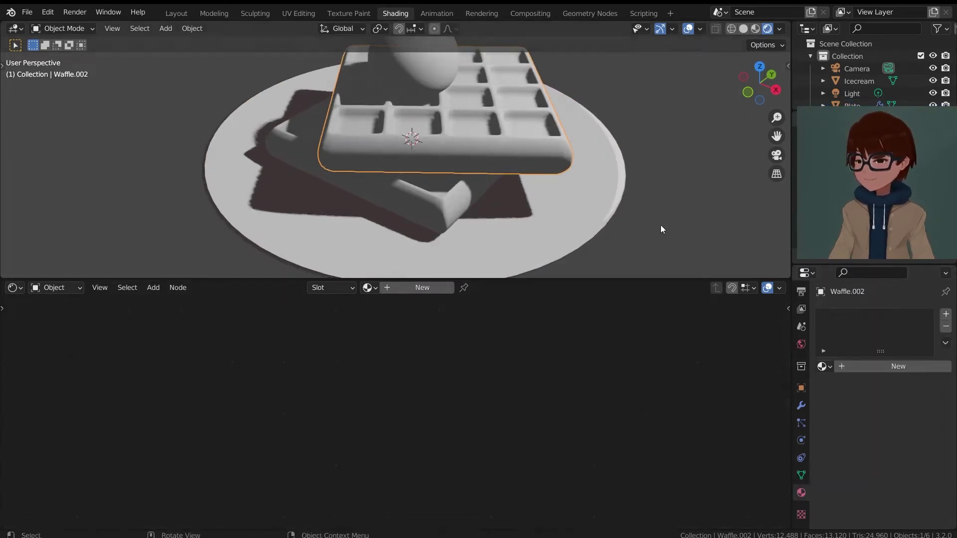
pyautogui.click(870, 367)
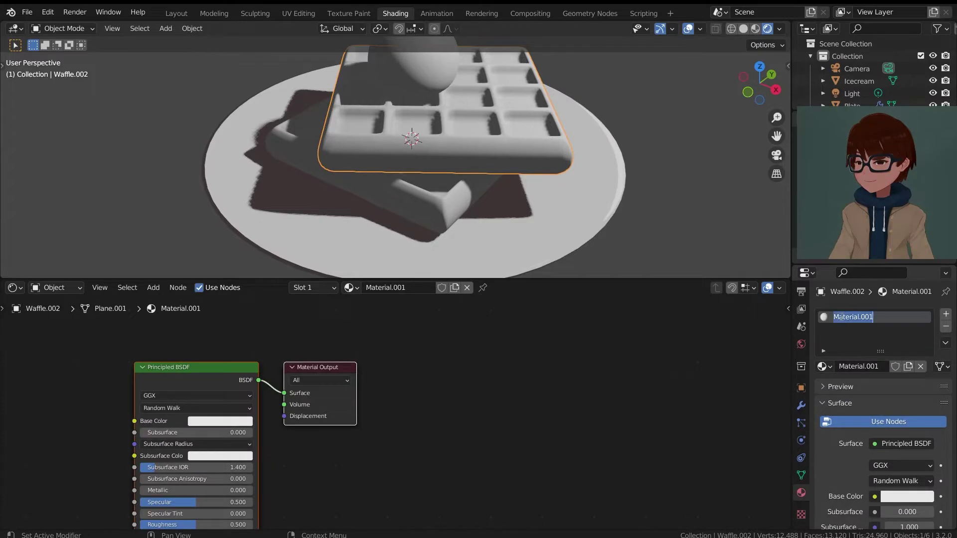
pyautogui.write('Waf')
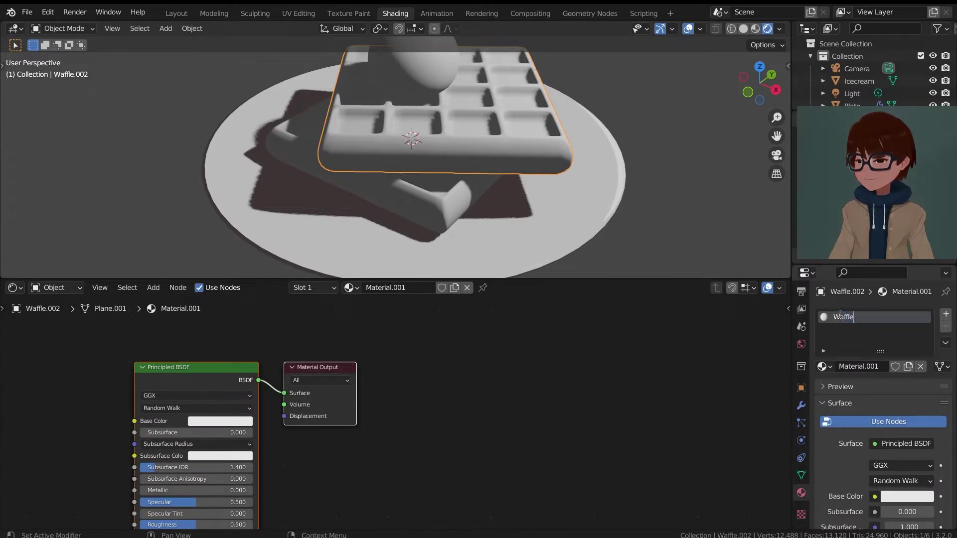
pyautogui.write('fle')
pyautogui.press('Return')
# Assign the existing Waffle material to the lower waffle.
pyautogui.moveTo(578, 160); pyautogui.dragTo(464, 241, button='middle')
pyautogui.click(465, 241)
pyautogui.click(823, 366)
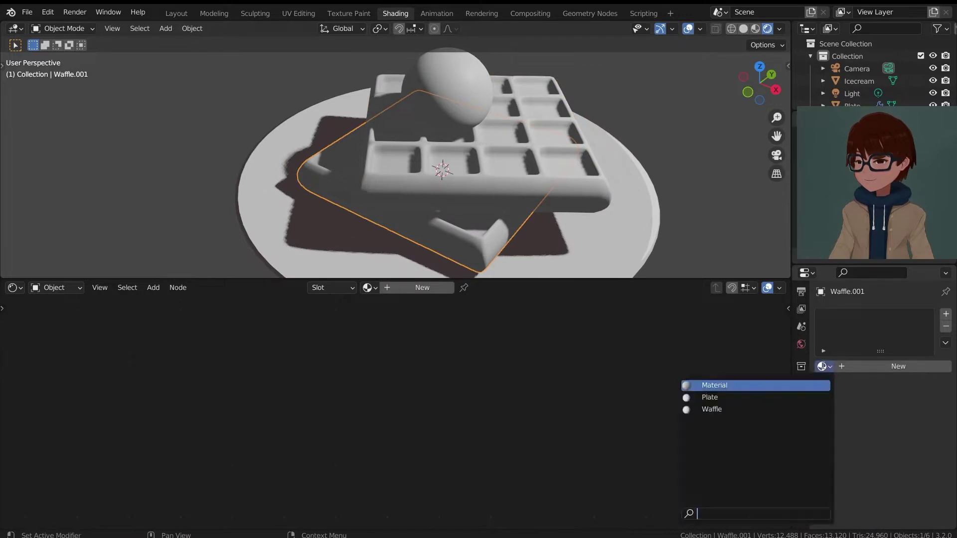
pyautogui.click(782, 409)
pyautogui.scroll(-4, 555, 94)
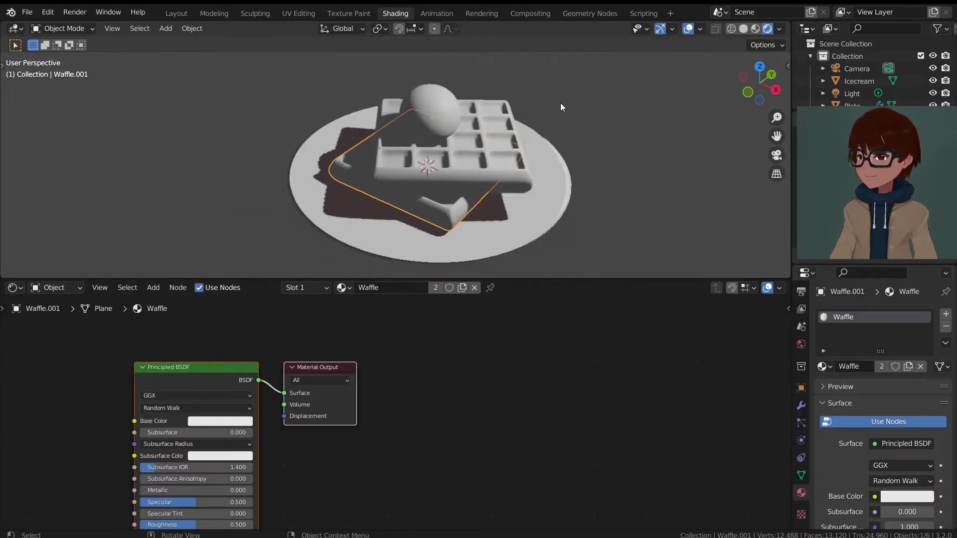
pyautogui.moveTo(560, 103); pyautogui.dragTo(569, 139, button='middle')
# Select the upper waffle again and enable Ambient Occlusion in the Eevee render settings.
pyautogui.scroll(2, 571, 137)
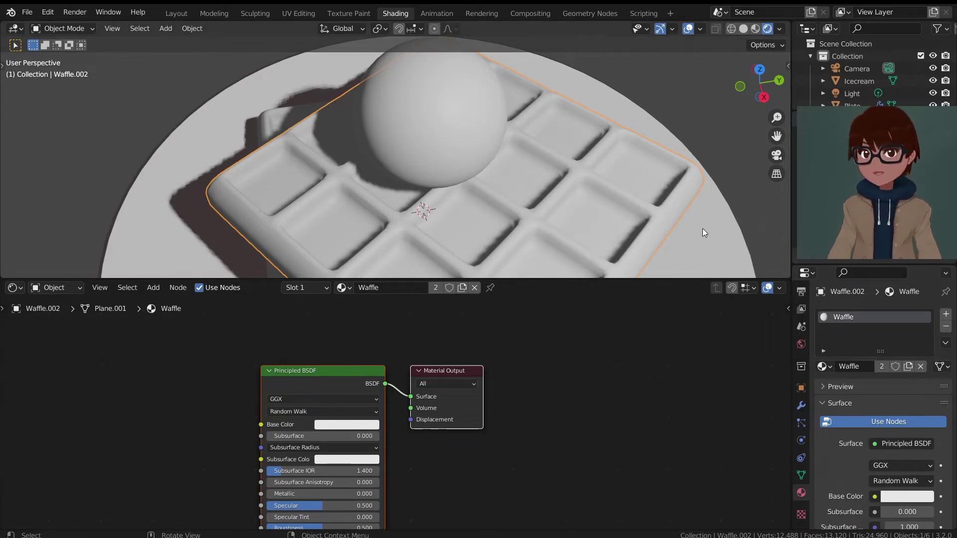
pyautogui.scroll(-2, 546, 196)
pyautogui.moveTo(548, 181); pyautogui.dragTo(567, 142, button='middle')
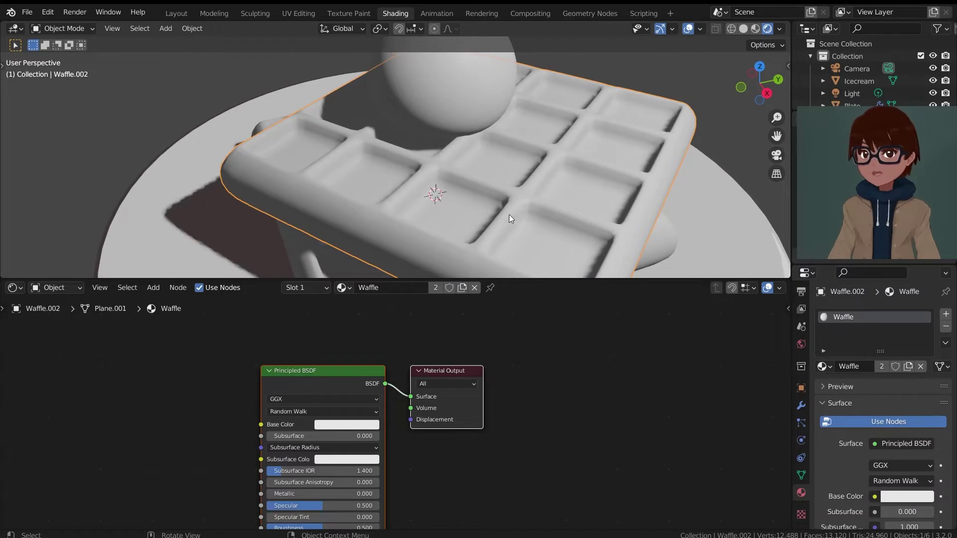
pyautogui.scroll(2, 808, 341)
pyautogui.click(802, 335)
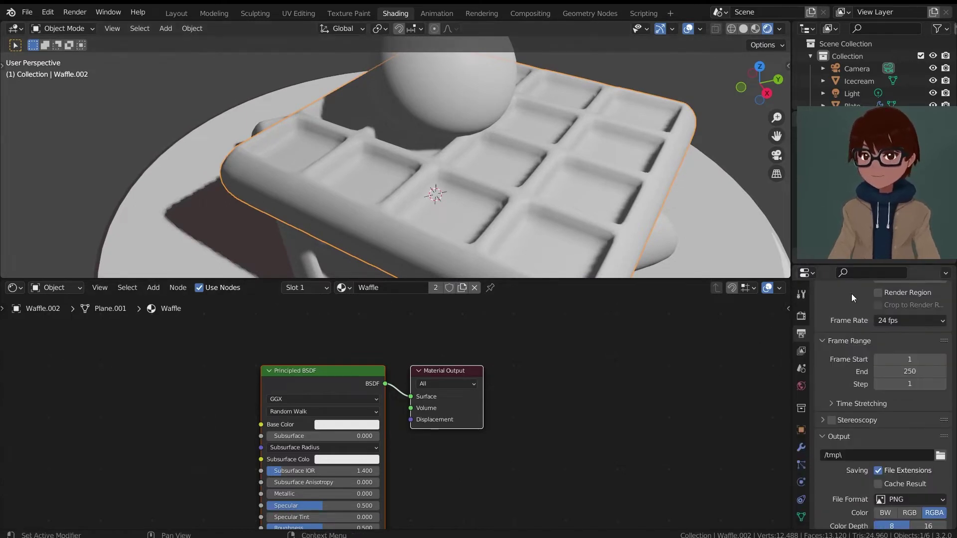
pyautogui.click(802, 316)
pyautogui.scroll(4, 875, 339)
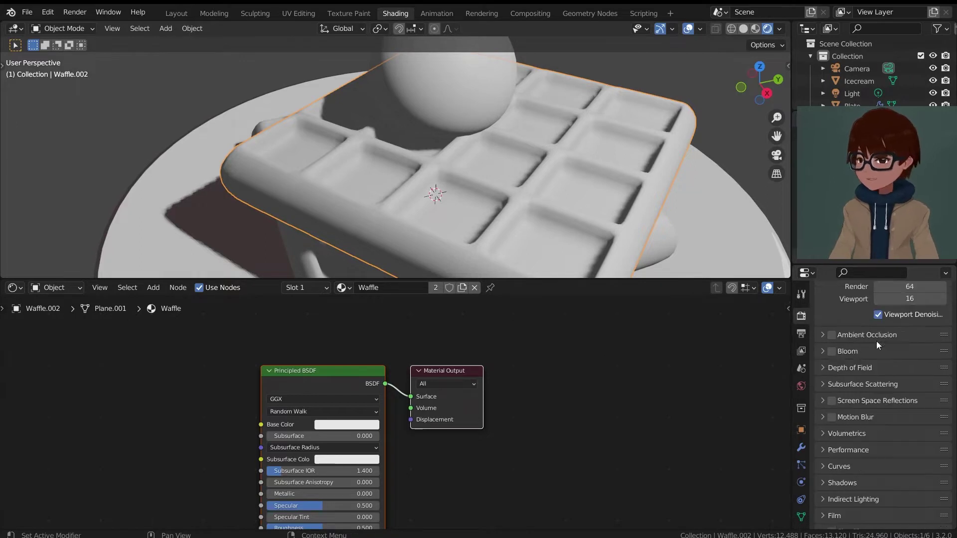
pyautogui.click(832, 375)
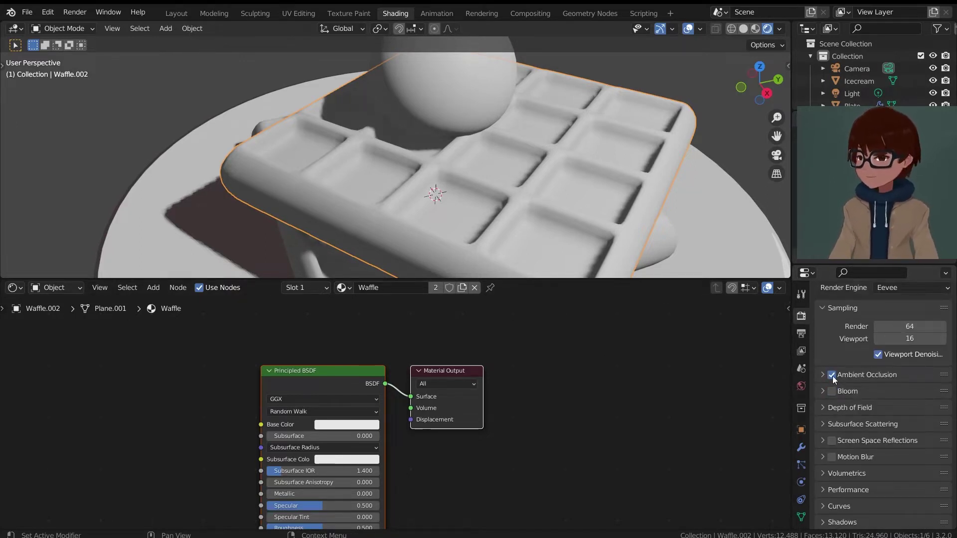
# Enable Bloom and expand the Screen Space Reflections settings of the renderer.
pyautogui.scroll(-2, 829, 392)
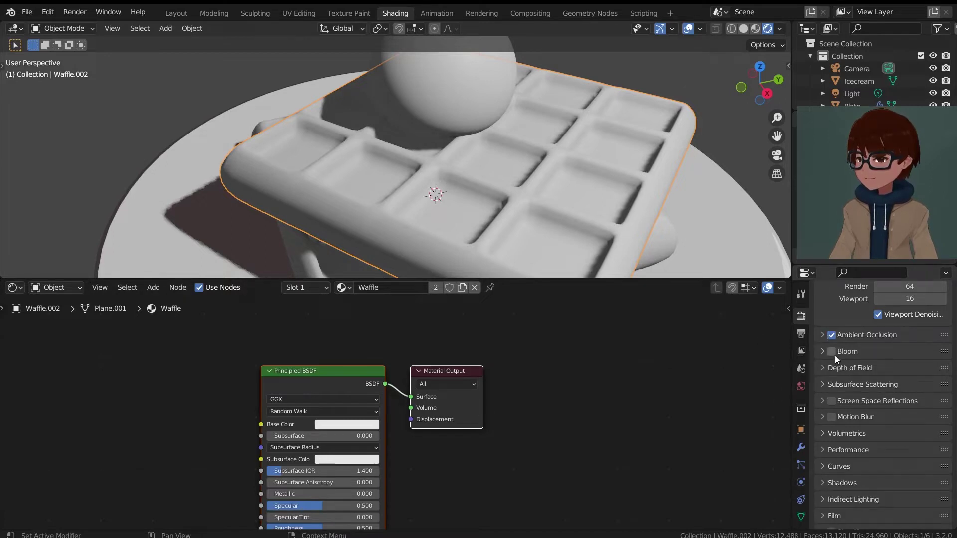
pyautogui.scroll(-2, 851, 379)
pyautogui.scroll(2, 864, 349)
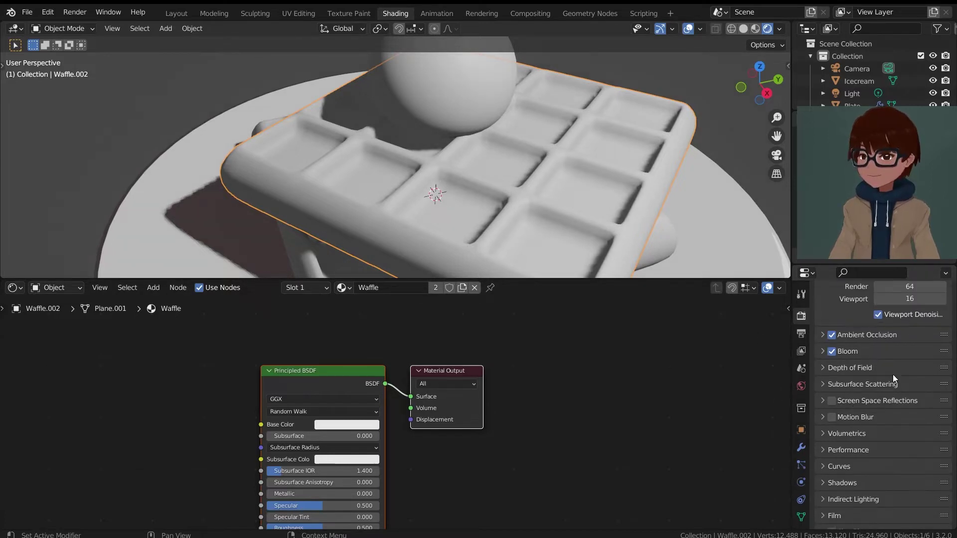
pyautogui.click(869, 398)
# Set the view transform in the render's Color Management settings to Standard.
pyautogui.scroll(-8, 859, 474)
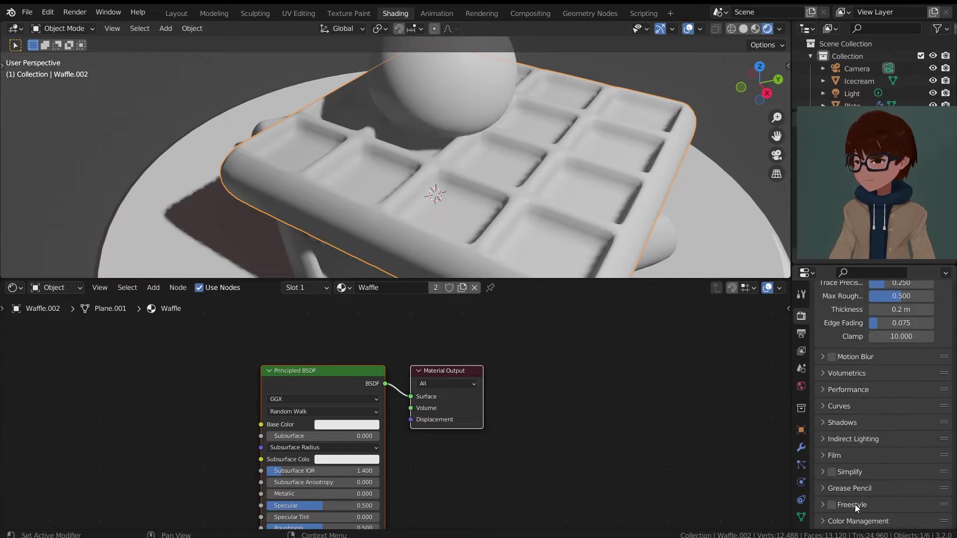
pyautogui.click(854, 522)
pyautogui.scroll(-6, 866, 426)
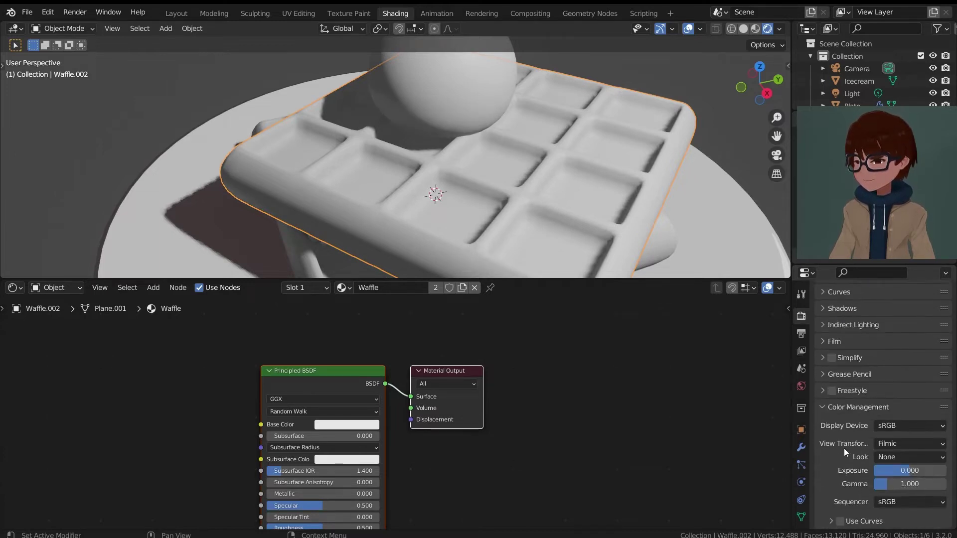
pyautogui.click(890, 444)
pyautogui.click(890, 456)
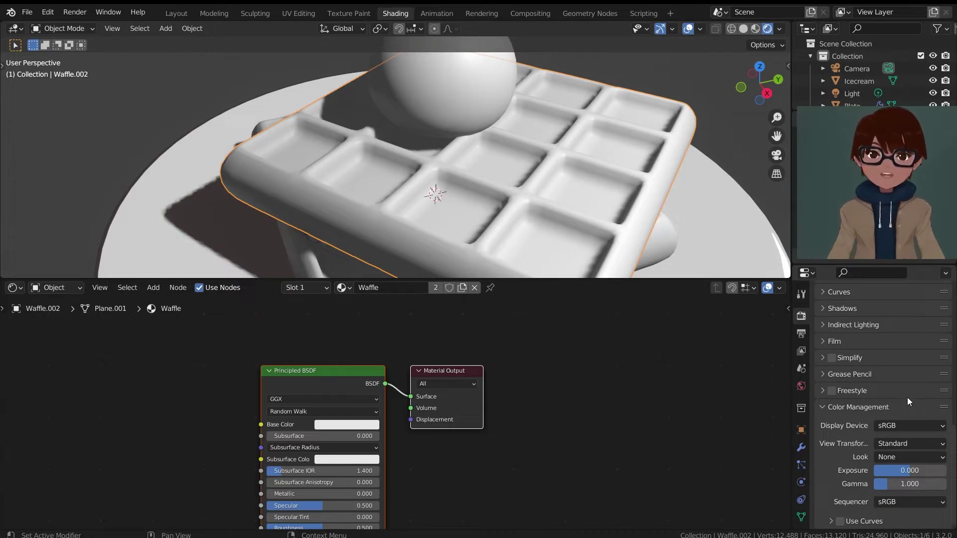
# Examine the shading of the waffles, ball and plate from lower and higher angles and at different distances.
pyautogui.scroll(-5, 623, 199)
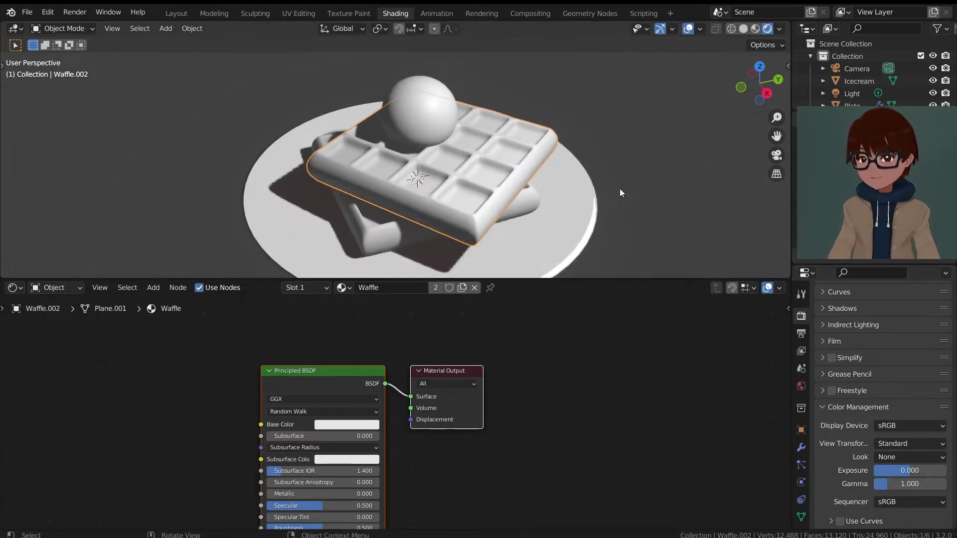
pyautogui.scroll(-2, 555, 166)
pyautogui.moveTo(555, 165); pyautogui.dragTo(544, 145, button='middle')
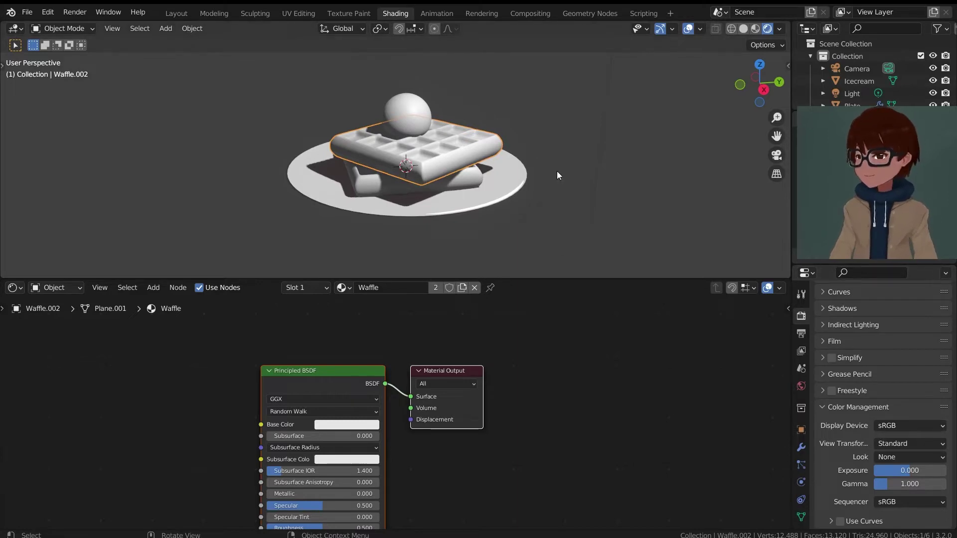
pyautogui.moveTo(557, 171); pyautogui.dragTo(559, 183, button='middle')
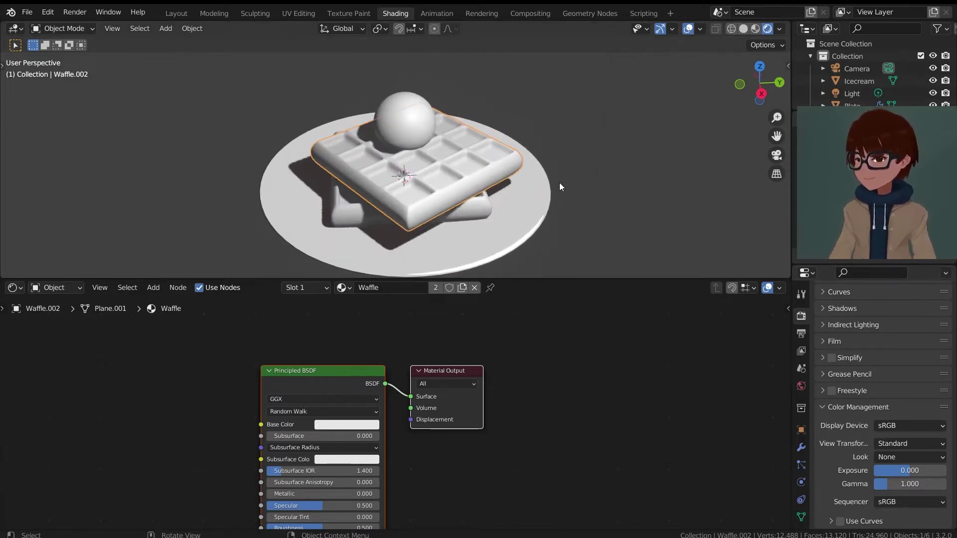
pyautogui.scroll(3, 484, 155)
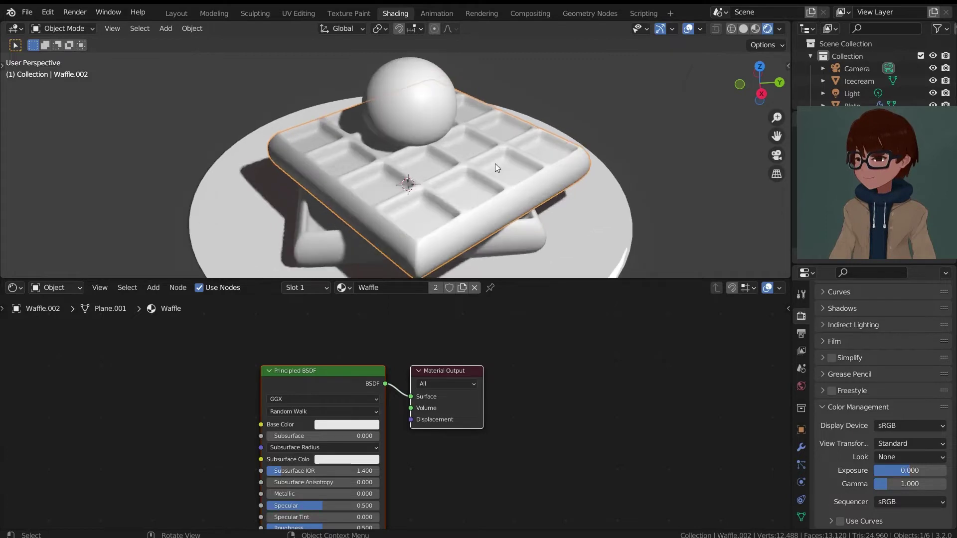
pyautogui.scroll(1, 524, 381)
pyautogui.scroll(1, 831, 486)
pyautogui.scroll(-2, 801, 486)
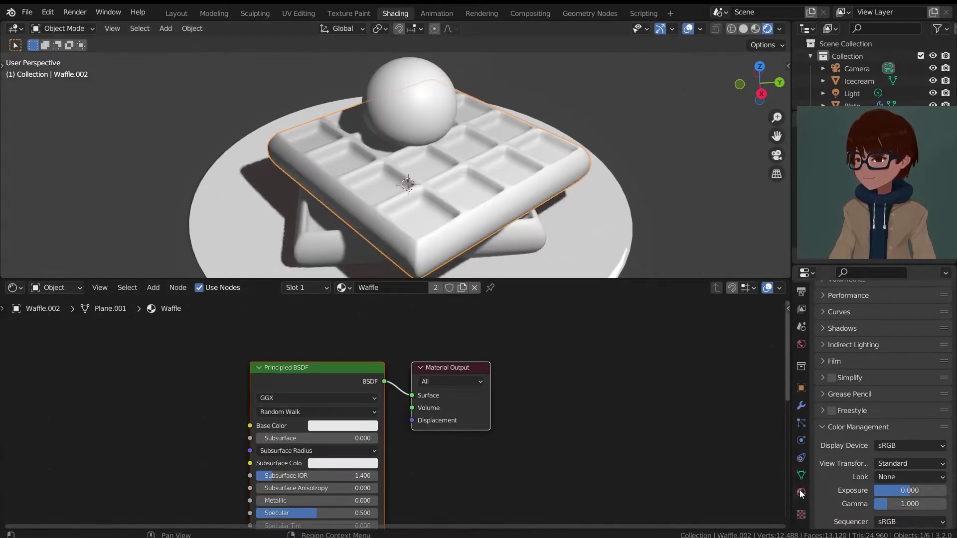
# Show the material properties of the upper waffle and open the program preferences.
pyautogui.click(801, 492)
pyautogui.scroll(10, 850, 349)
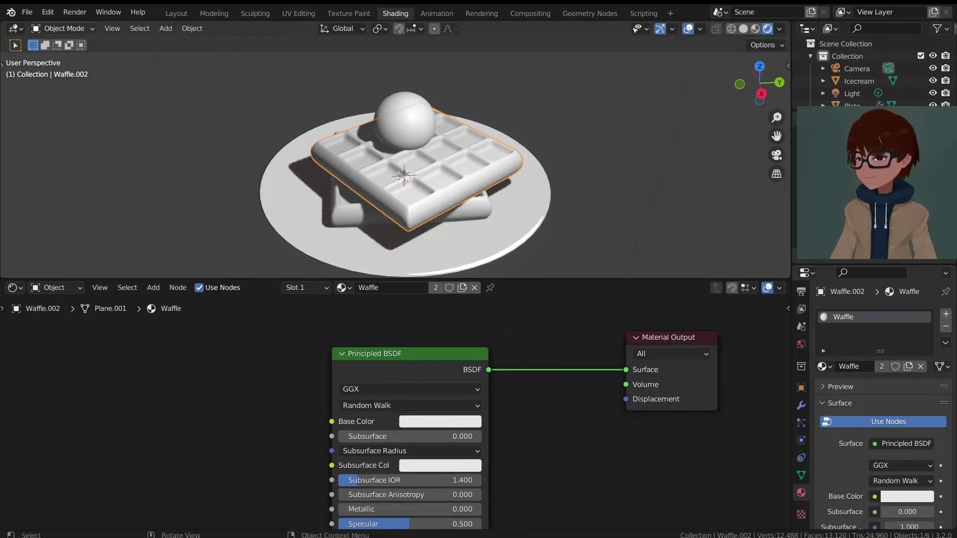
pyautogui.click(51, 14)
pyautogui.click(107, 191)
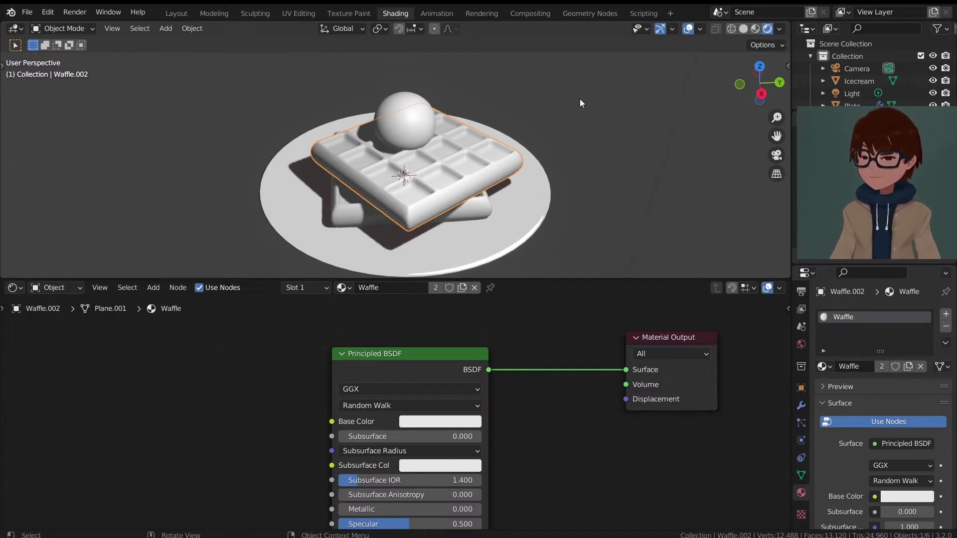
# Add an Ambient Occlusion node to the Waffle material, placed above the Principled BSDF node.
pyautogui.scroll(-2, 467, 357)
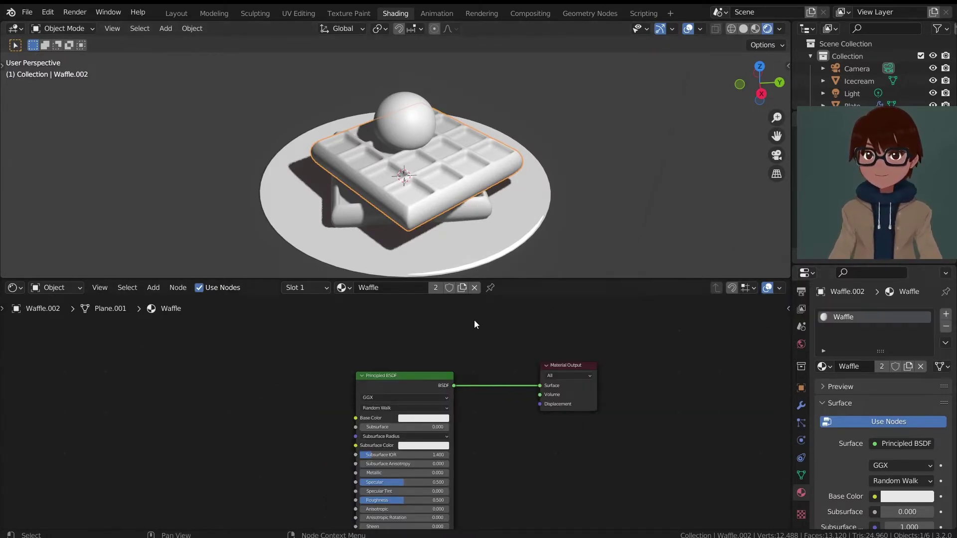
pyautogui.moveTo(439, 318); pyautogui.dragTo(441, 374, button='middle')
pyautogui.scroll(1, 440, 375)
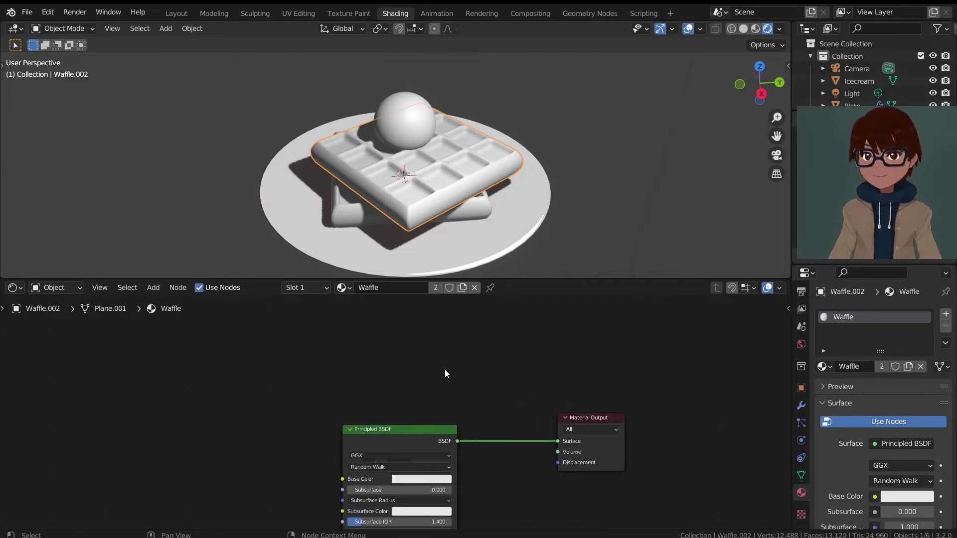
pyautogui.scroll(1, 431, 373)
pyautogui.hotkey('shift', 'a')
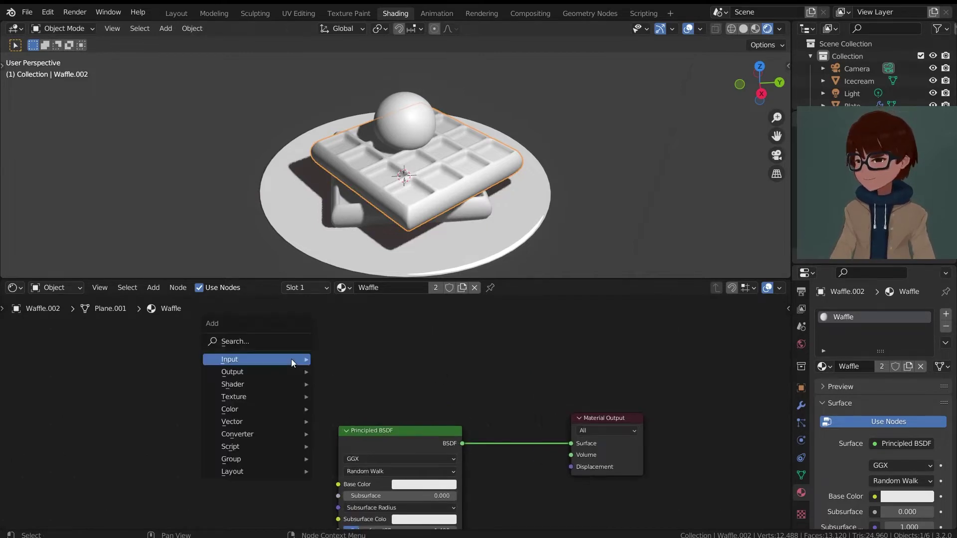
pyautogui.moveTo(269, 359)
pyautogui.click(353, 124)
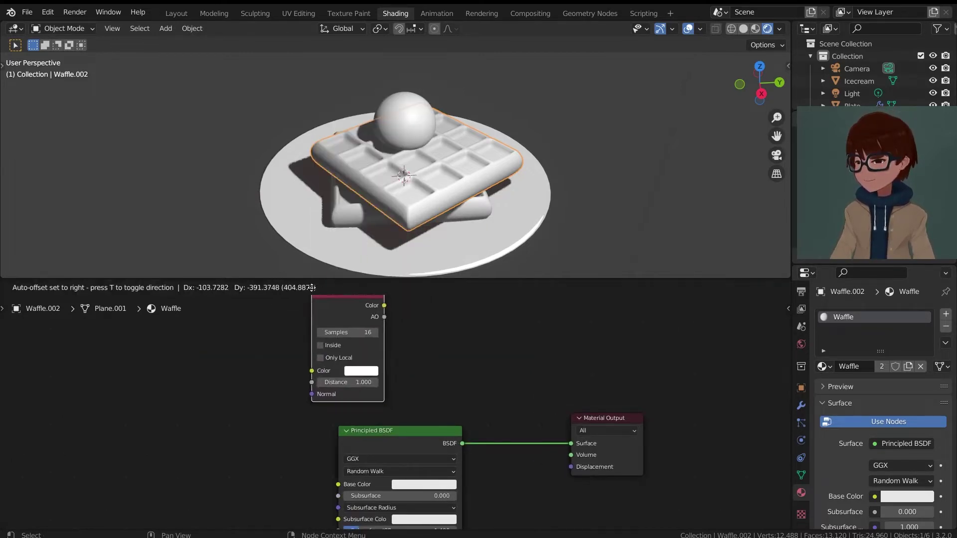
pyautogui.click(274, 325)
pyautogui.scroll(2, 359, 353)
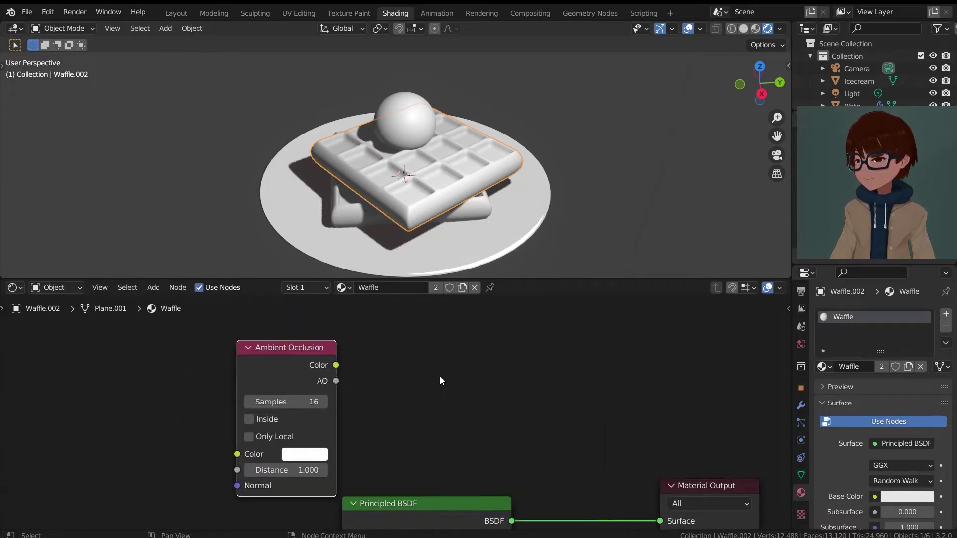
# Preview the Ambient Occlusion node's Color output through a Viewer node and examine its effect on the waffles from several angles.
pyautogui.keyDown('ctrl'); pyautogui.keyDown('shift'); pyautogui.click(311, 360); pyautogui.keyUp('shift'); pyautogui.keyUp('ctrl')
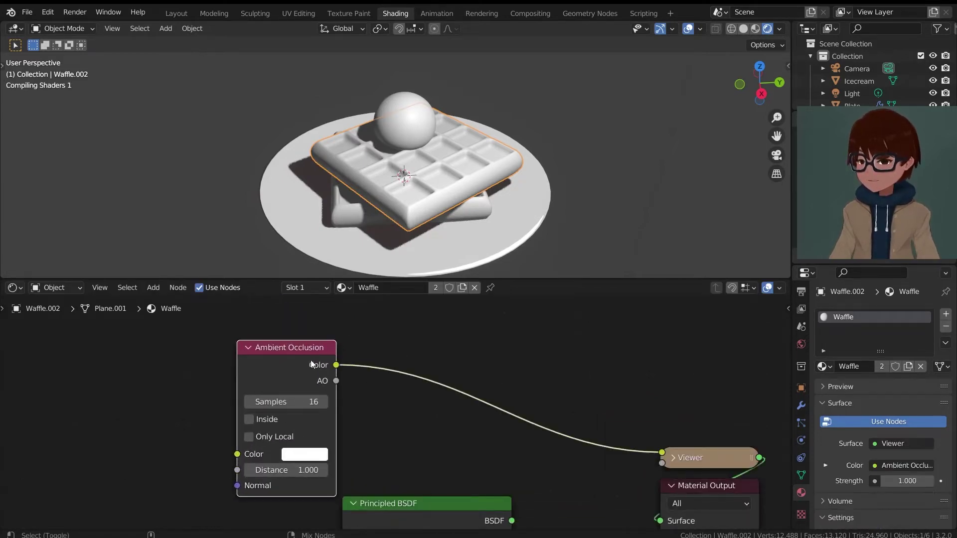
pyautogui.moveTo(310, 360); pyautogui.dragTo(422, 347)
pyautogui.scroll(3, 447, 232)
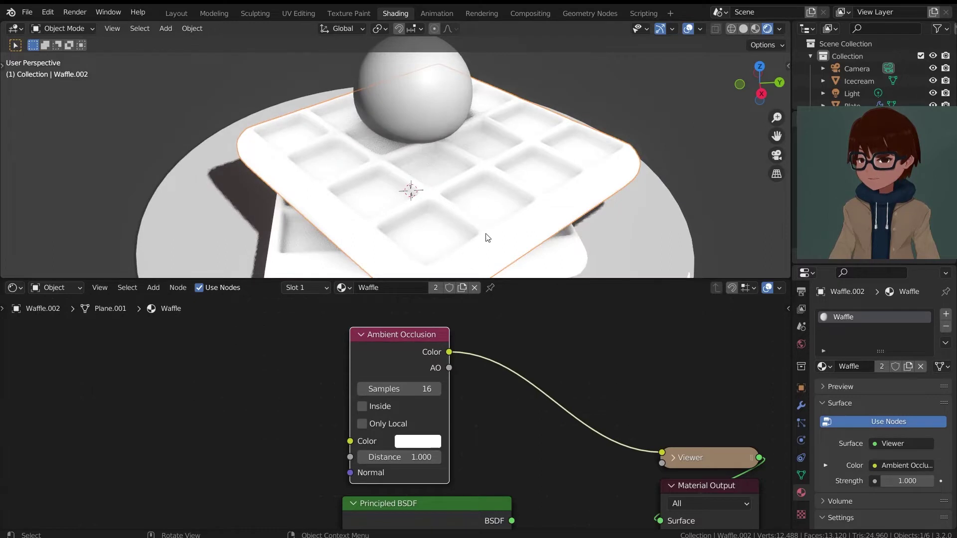
pyautogui.moveTo(488, 237); pyautogui.dragTo(503, 184, button='middle')
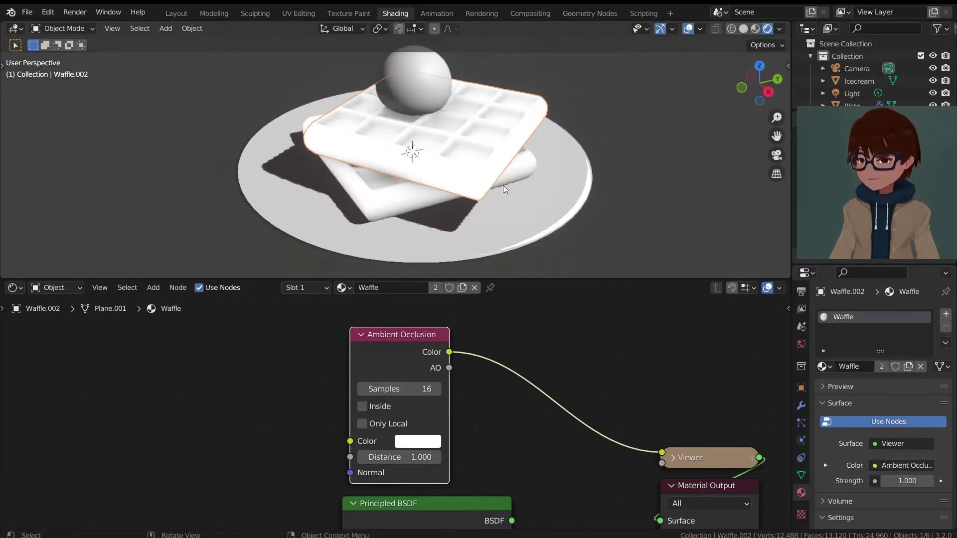
pyautogui.scroll(4, 496, 194)
pyautogui.scroll(-1, 507, 393)
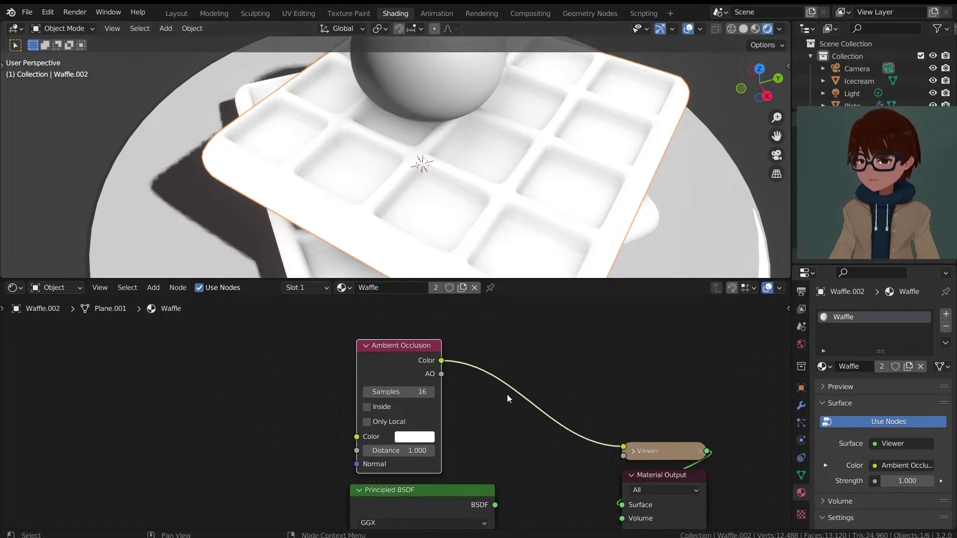
# Insert a MixRGB node between the Ambient Occlusion and Viewer nodes, with the occlusion Color driving its Fac input.
pyautogui.moveTo(517, 392); pyautogui.dragTo(602, 383, button='middle')
pyautogui.moveTo(498, 363); pyautogui.dragTo(289, 369)
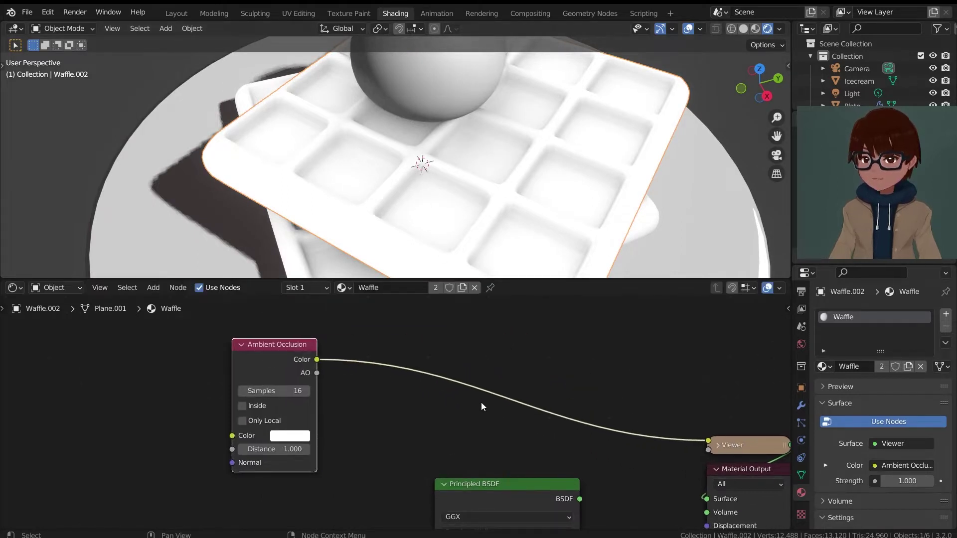
pyautogui.hotkey('shift', 'a')
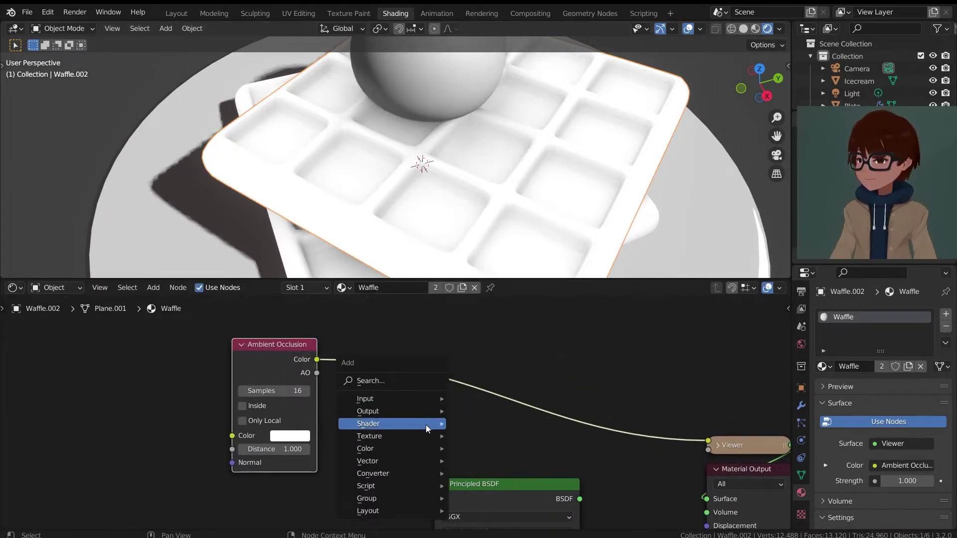
pyautogui.moveTo(401, 448)
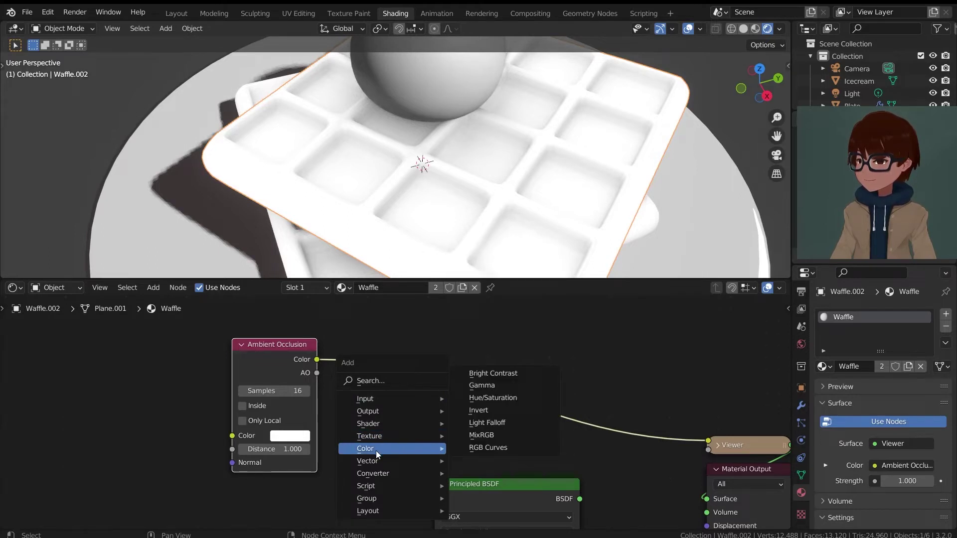
pyautogui.click(482, 434)
pyautogui.click(501, 341)
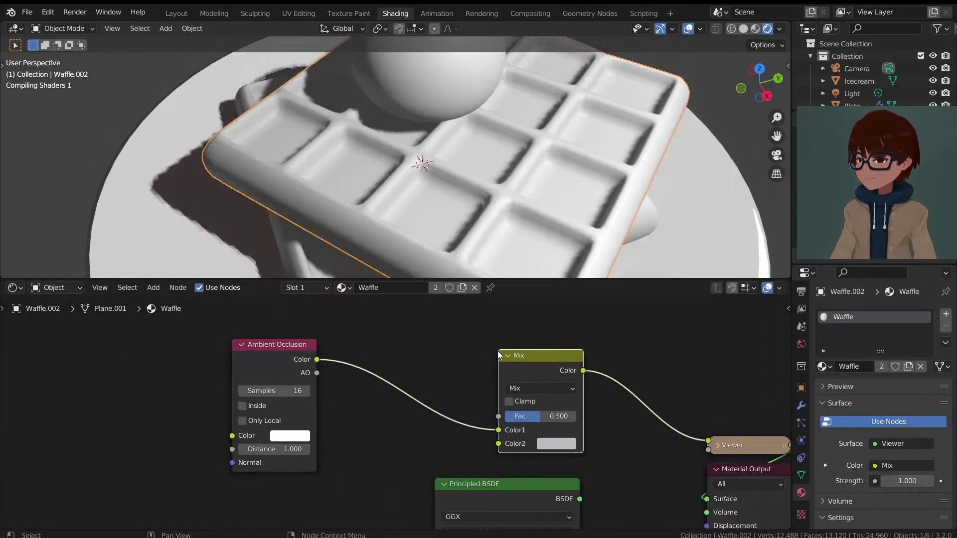
pyautogui.moveTo(498, 429); pyautogui.dragTo(499, 416)
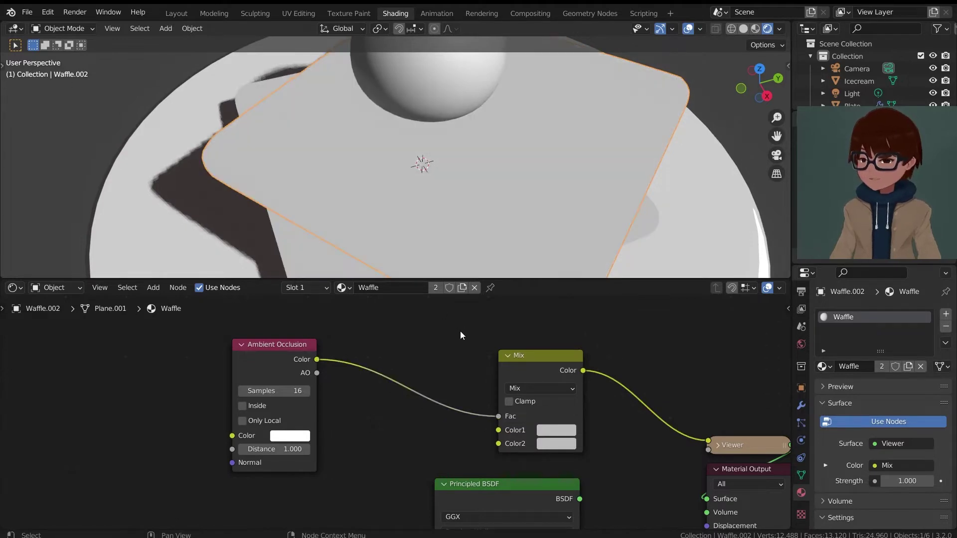
# Set the Mix node's Color1 to black and its Color2 to white.
pyautogui.click(552, 430)
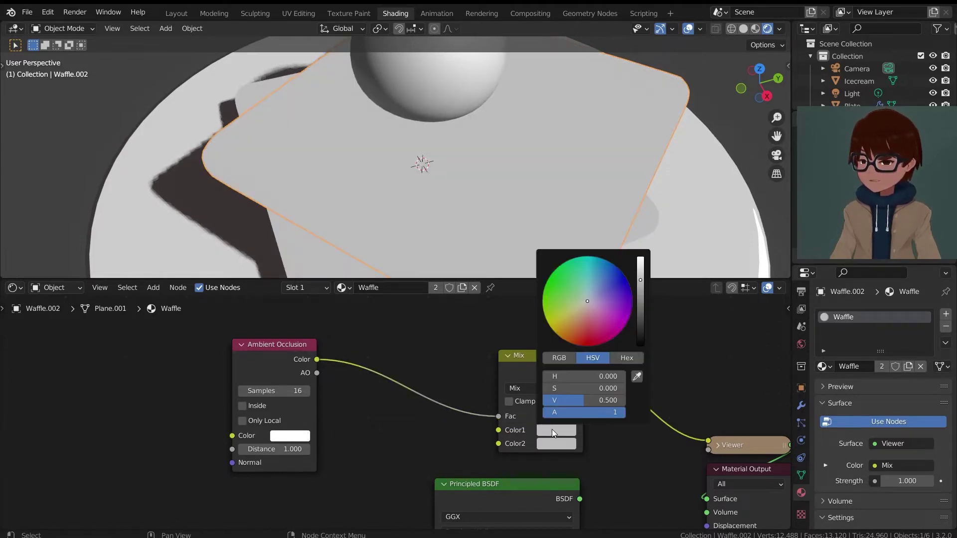
pyautogui.moveTo(642, 312); pyautogui.dragTo(641, 346)
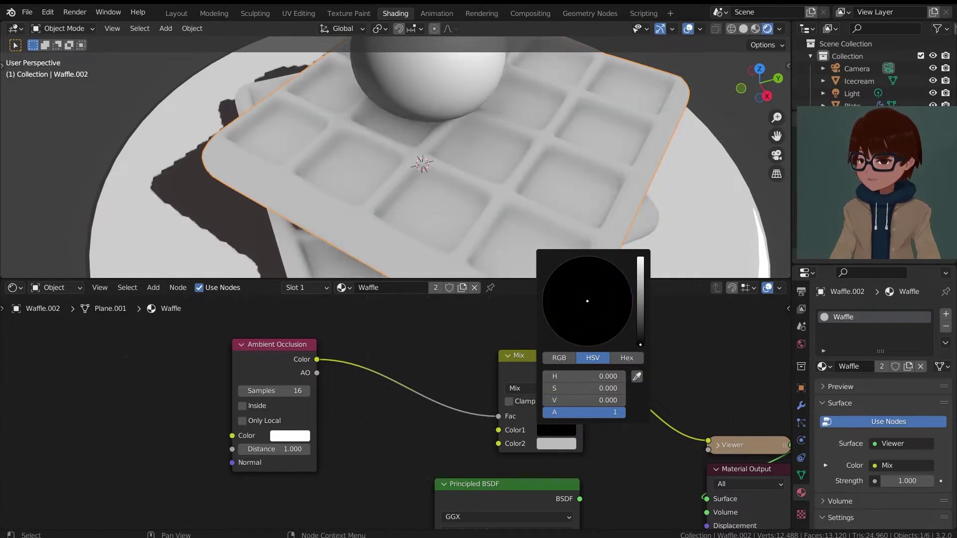
pyautogui.click(558, 443)
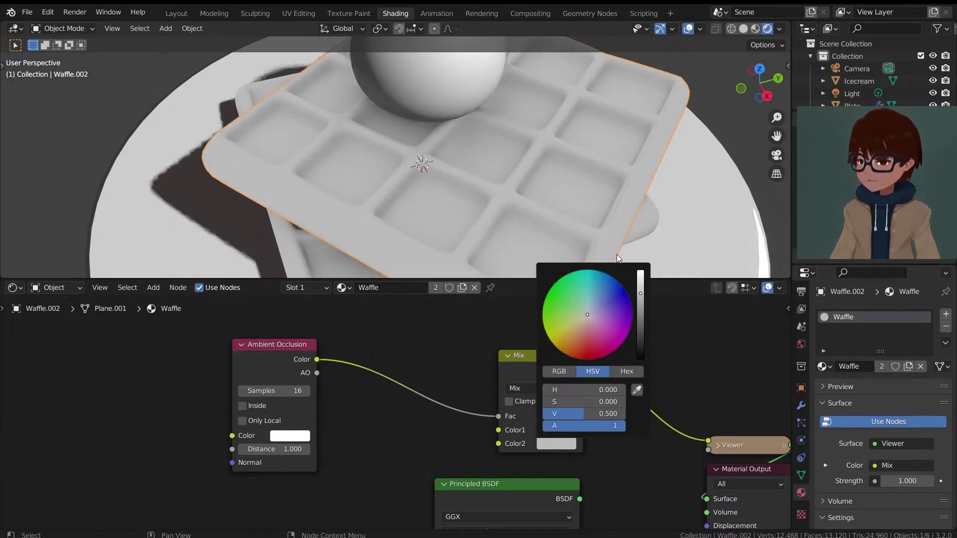
pyautogui.moveTo(642, 290); pyautogui.dragTo(641, 272)
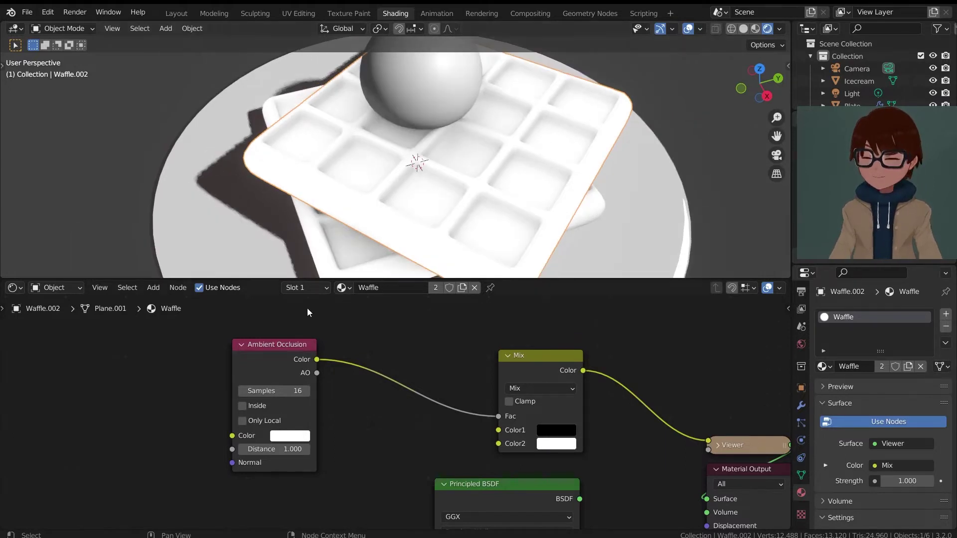
# Move the Ambient Occlusion node farther from the Mix node and set its Distance to 9.300.
pyautogui.moveTo(283, 351); pyautogui.dragTo(234, 340)
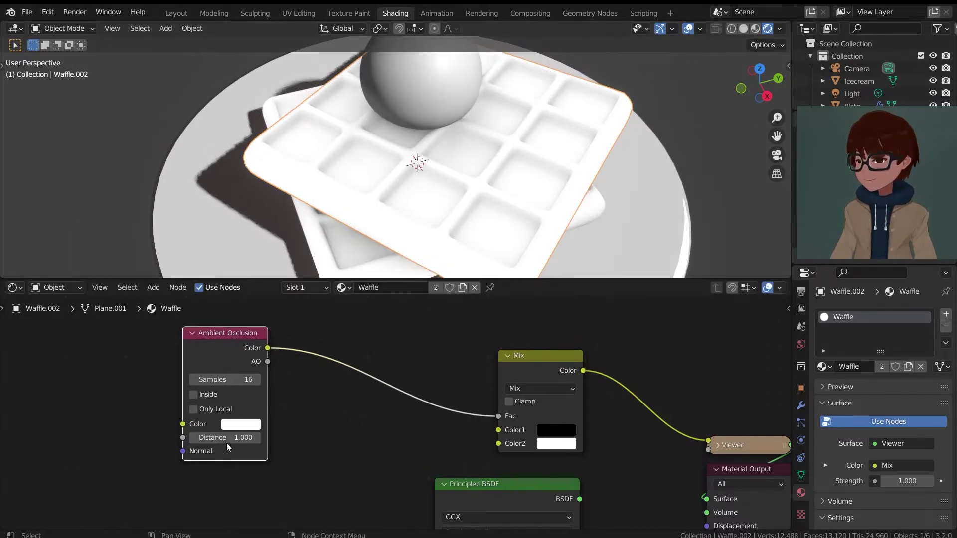
pyautogui.moveTo(227, 439)
pyautogui.mouseDown()
pyautogui.moveTo(252, 438)
pyautogui.moveTo(195, 438)
pyautogui.moveTo(239, 438)
pyautogui.mouseUp()
pyautogui.scroll(-1, 338, 420)
# Insert a Math node between the Ambient Occlusion and Mix nodes, set to Power with an exponent of 2.400.
pyautogui.hotkey('shift', 'a')
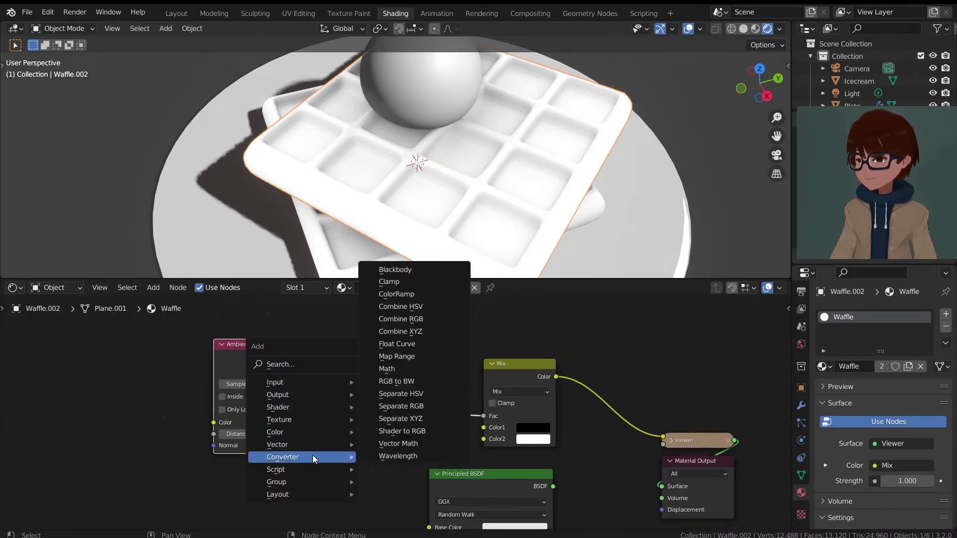
pyautogui.click(404, 382)
pyautogui.click(337, 347)
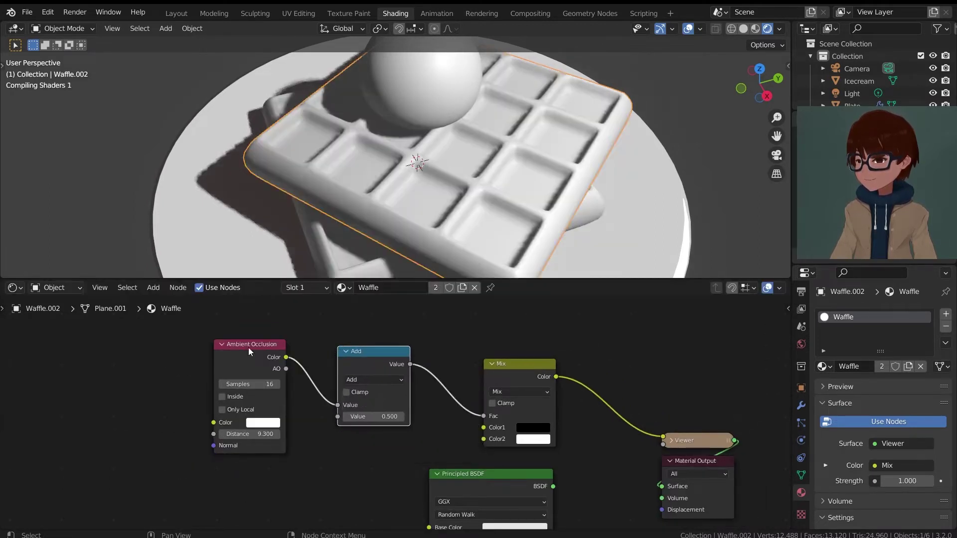
pyautogui.click(376, 379)
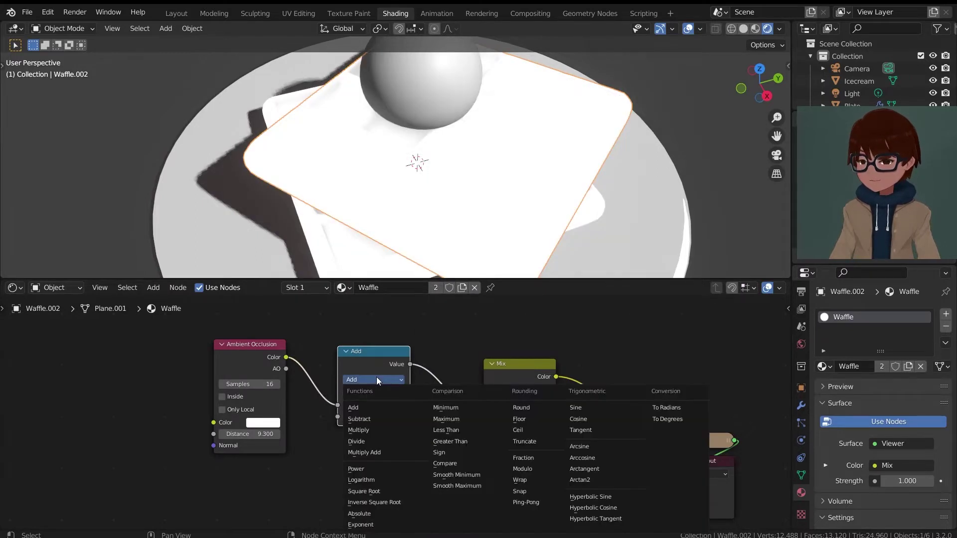
pyautogui.click(378, 469)
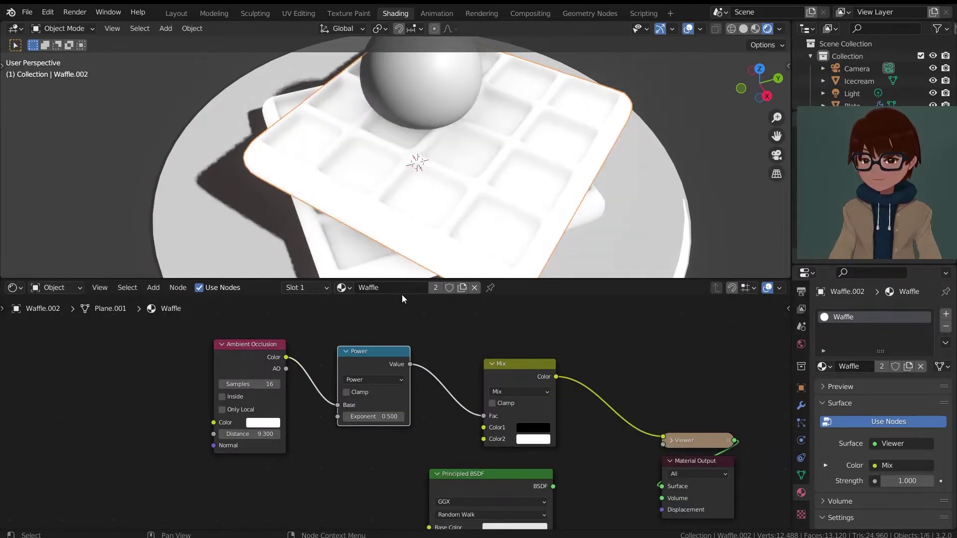
pyautogui.scroll(1, 395, 412)
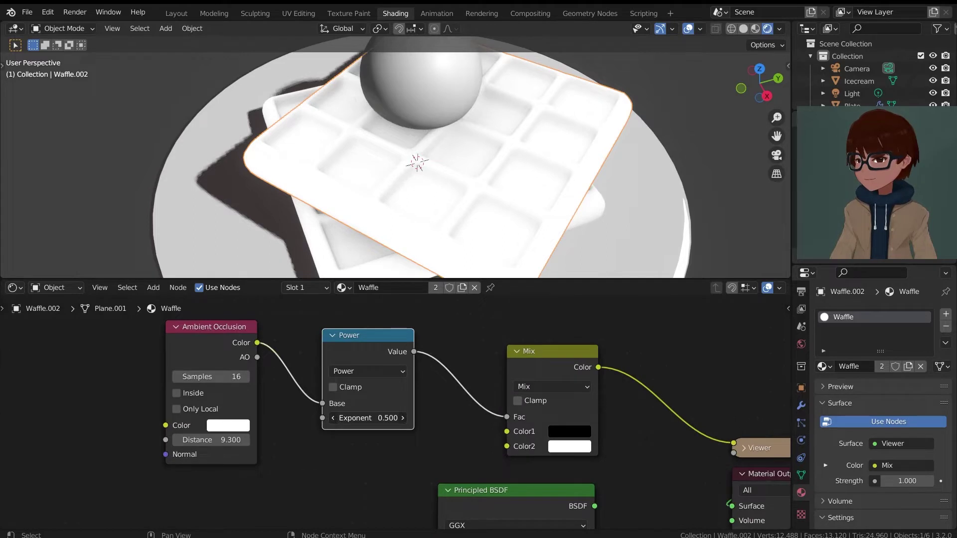
pyautogui.moveTo(368, 418); pyautogui.dragTo(399, 417)
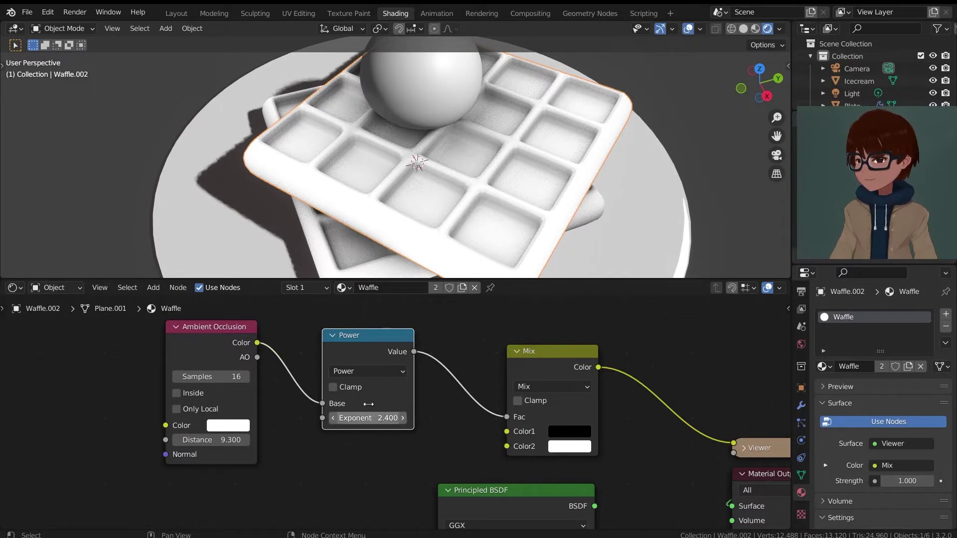
# Set the Mix node's Color1 to a dark brown with hue 0.066, saturation 0.950 and value 0.082.
pyautogui.scroll(-3, 360, 160)
pyautogui.moveTo(360, 159); pyautogui.dragTo(523, 189, button='middle')
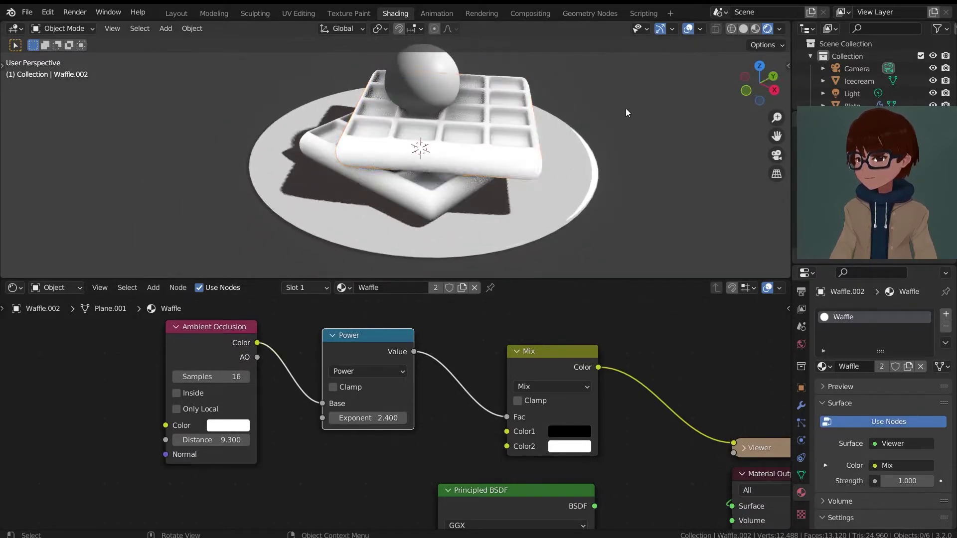
pyautogui.scroll(5, 524, 150)
pyautogui.moveTo(524, 149)
pyautogui.mouseDown(button='middle')
pyautogui.moveTo(391, 121)
pyautogui.moveTo(515, 124)
pyautogui.moveTo(523, 157)
pyautogui.mouseUp(button='middle')
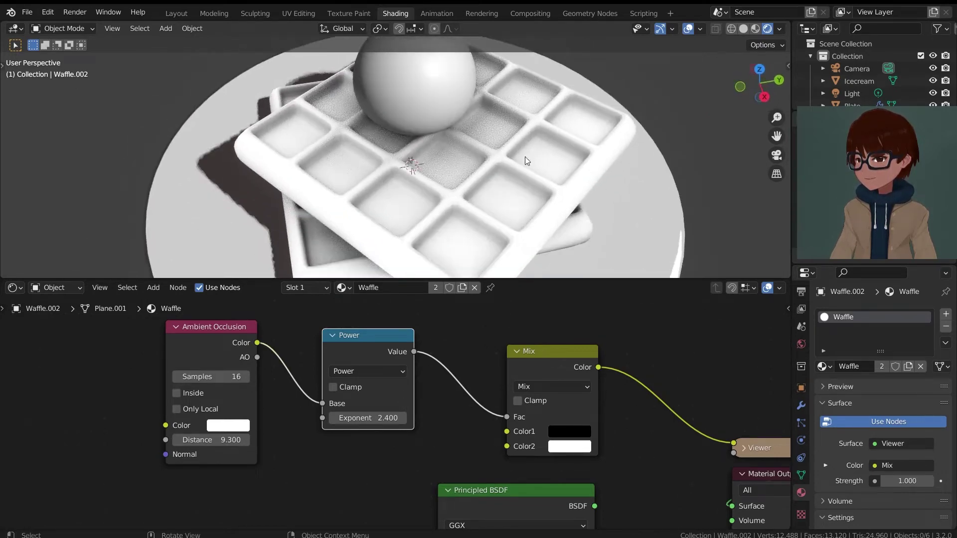
pyautogui.scroll(-2, 611, 417)
pyautogui.moveTo(612, 416); pyautogui.dragTo(501, 384, button='middle')
pyautogui.scroll(3, 499, 386)
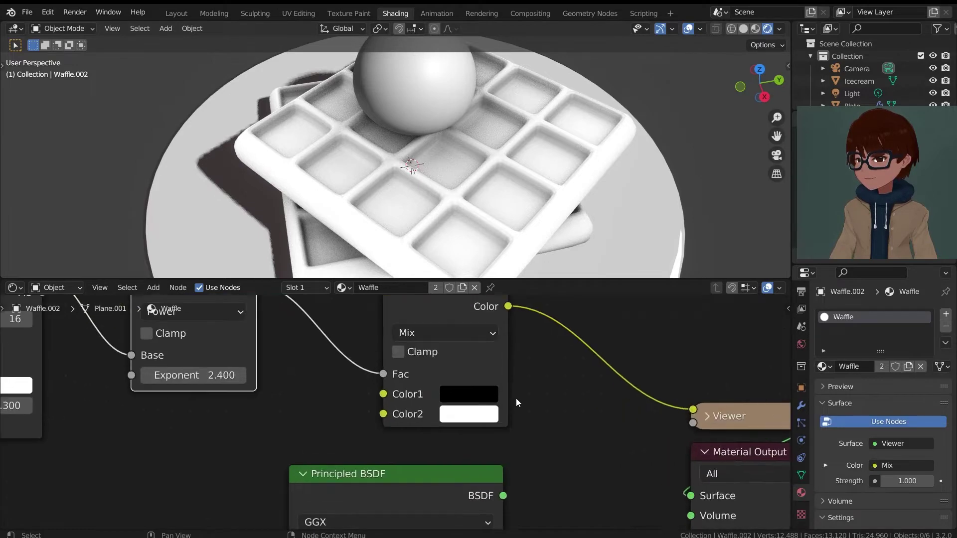
pyautogui.click(489, 396)
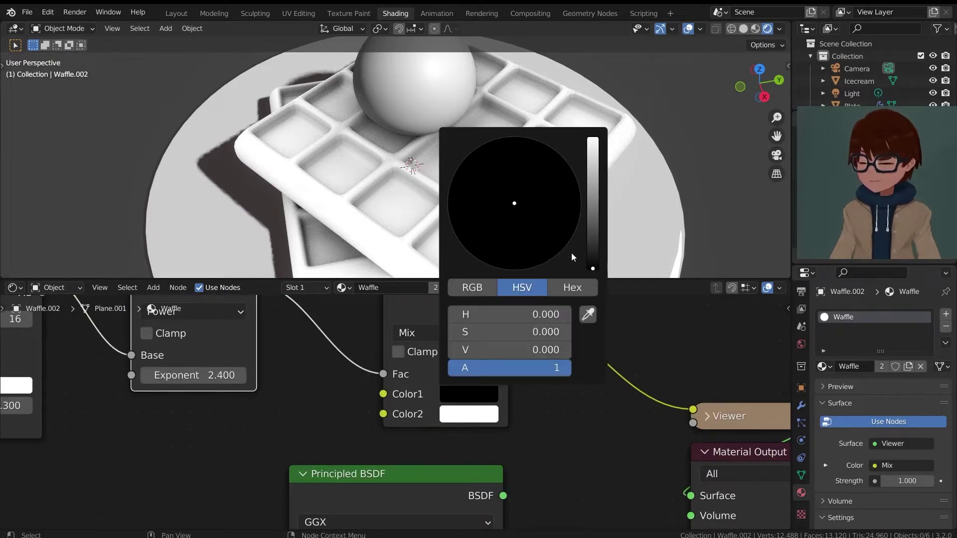
pyautogui.click(593, 254)
pyautogui.click(504, 251)
pyautogui.moveTo(592, 241); pyautogui.dragTo(593, 235)
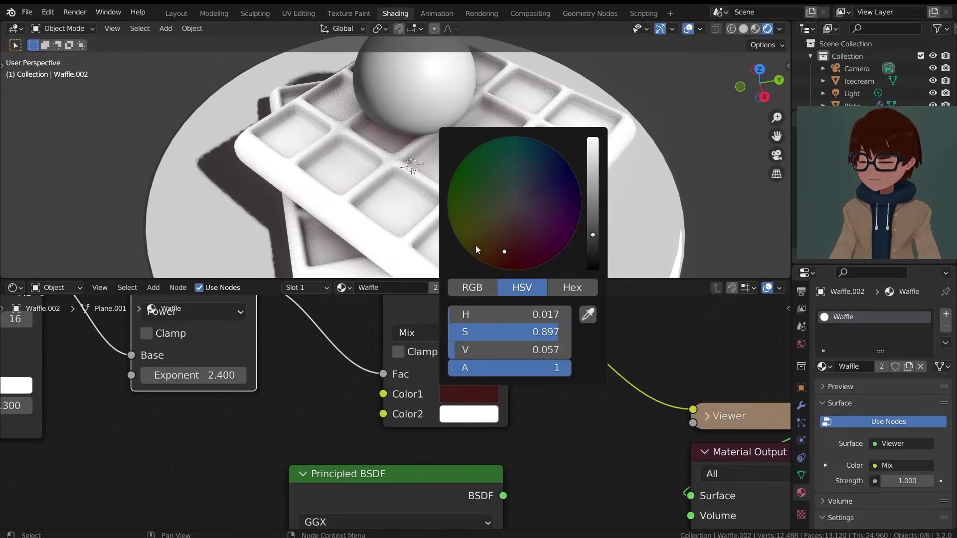
pyautogui.moveTo(505, 252); pyautogui.dragTo(496, 241)
pyautogui.moveTo(593, 235); pyautogui.dragTo(593, 224)
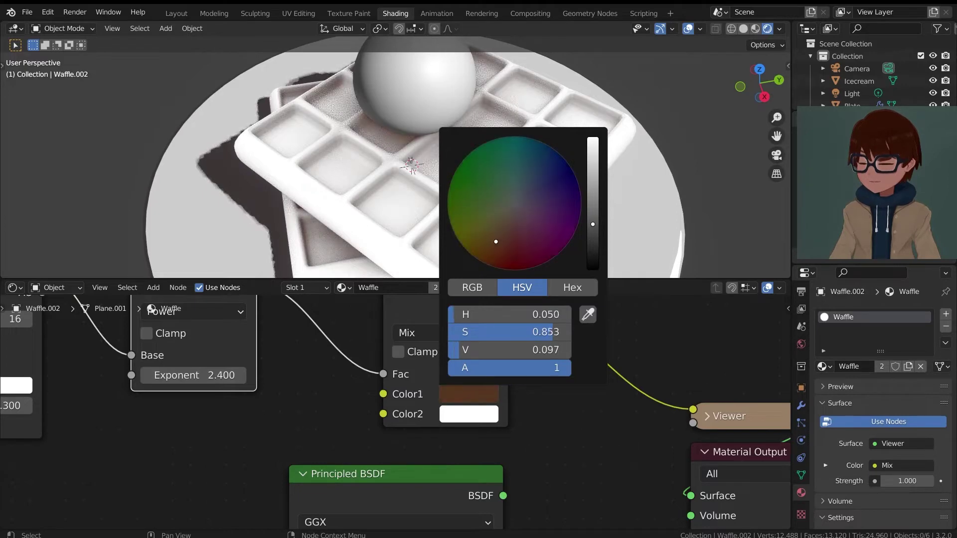
pyautogui.moveTo(496, 241); pyautogui.dragTo(488, 249)
pyautogui.moveTo(592, 237)
pyautogui.mouseDown()
pyautogui.moveTo(592, 218)
pyautogui.moveTo(593, 228)
pyautogui.mouseUp()
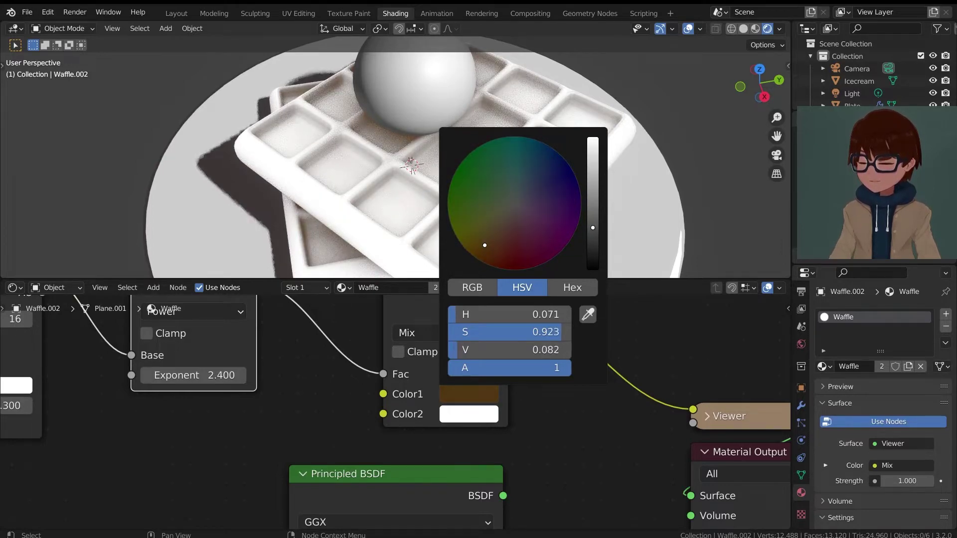
pyautogui.moveTo(480, 249); pyautogui.dragTo(482, 249)
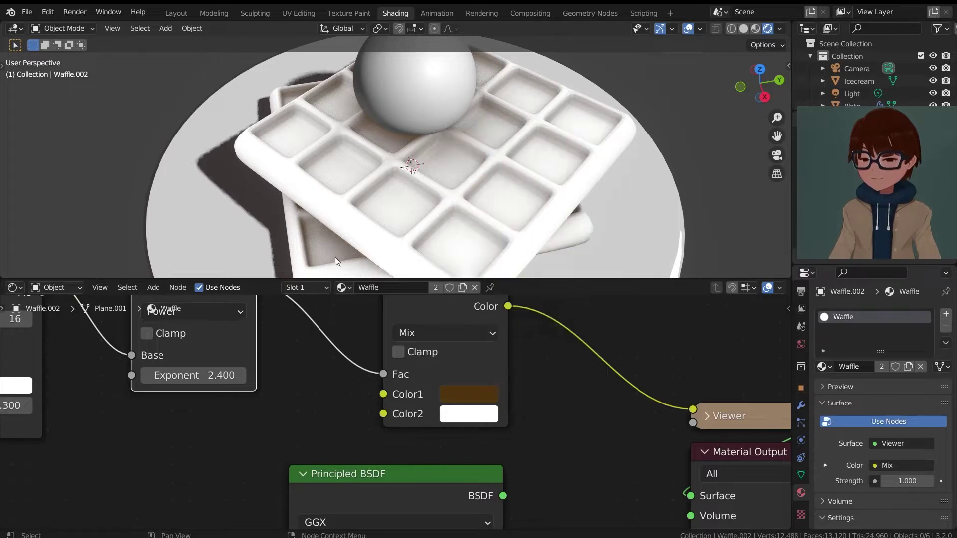
# Change the Mix node's Color2 to a light peach-orange waffle tone at full brightness.
pyautogui.click(477, 422)
pyautogui.moveTo(508, 234); pyautogui.dragTo(496, 248)
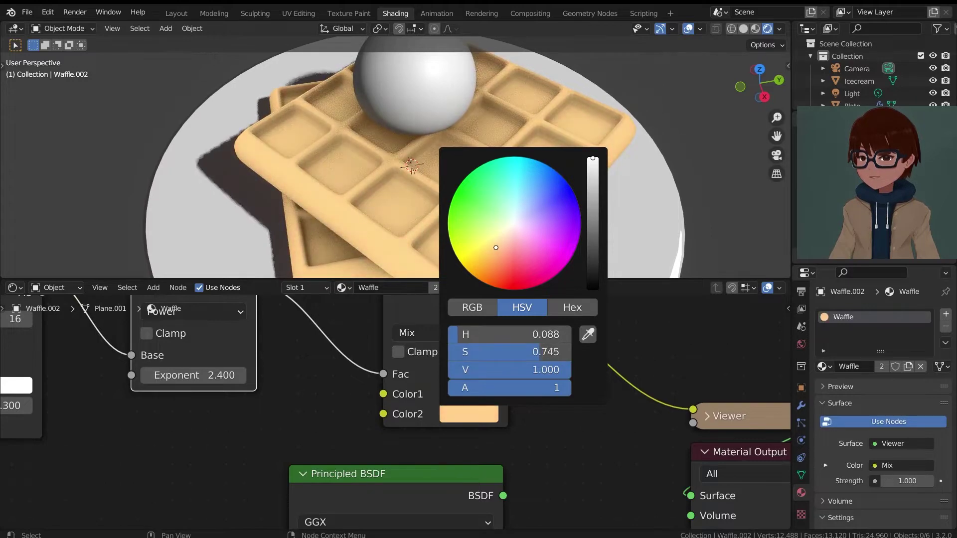
pyautogui.moveTo(596, 160)
pyautogui.mouseDown()
pyautogui.moveTo(593, 167)
pyautogui.moveTo(594, 156)
pyautogui.mouseUp()
pyautogui.moveTo(489, 246); pyautogui.dragTo(492, 253)
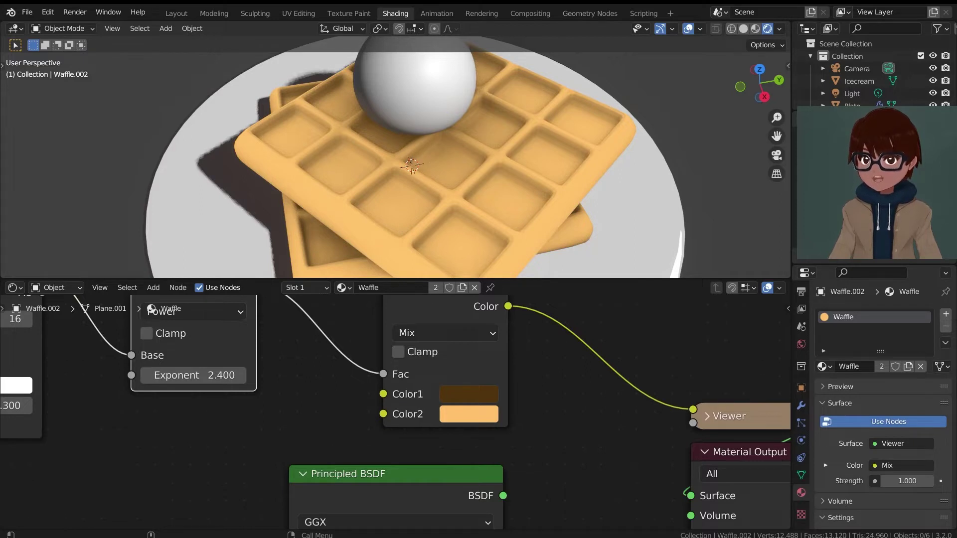
pyautogui.click(469, 414)
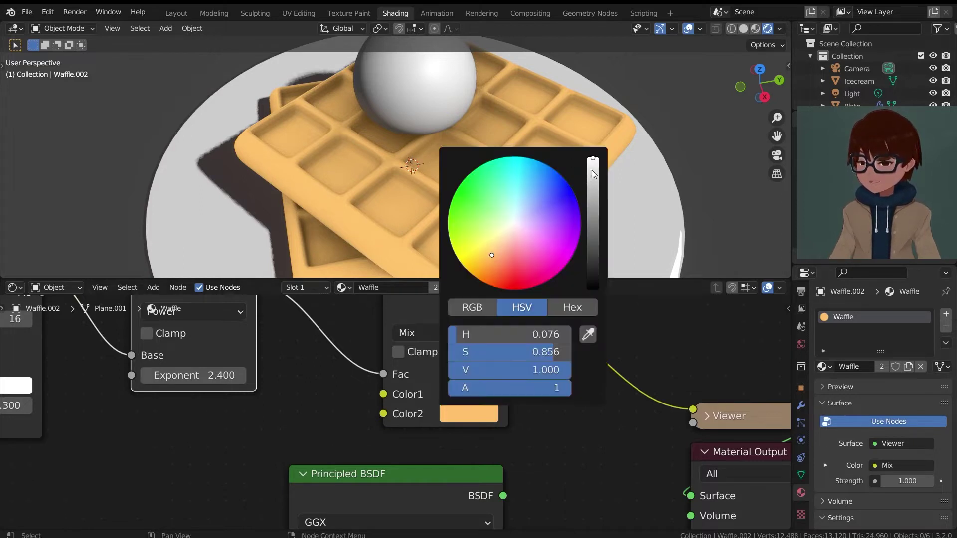
pyautogui.moveTo(495, 253); pyautogui.dragTo(495, 250)
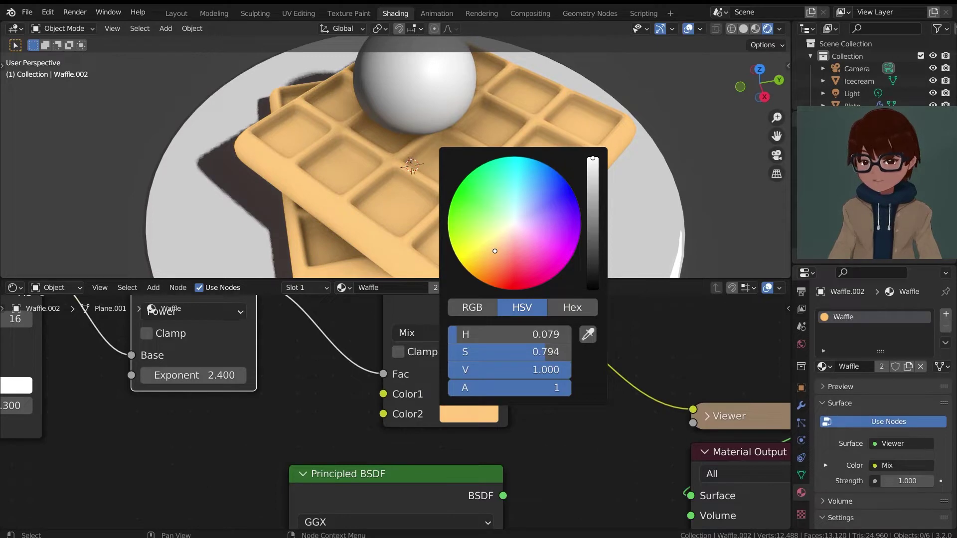
pyautogui.moveTo(495, 251); pyautogui.dragTo(496, 257)
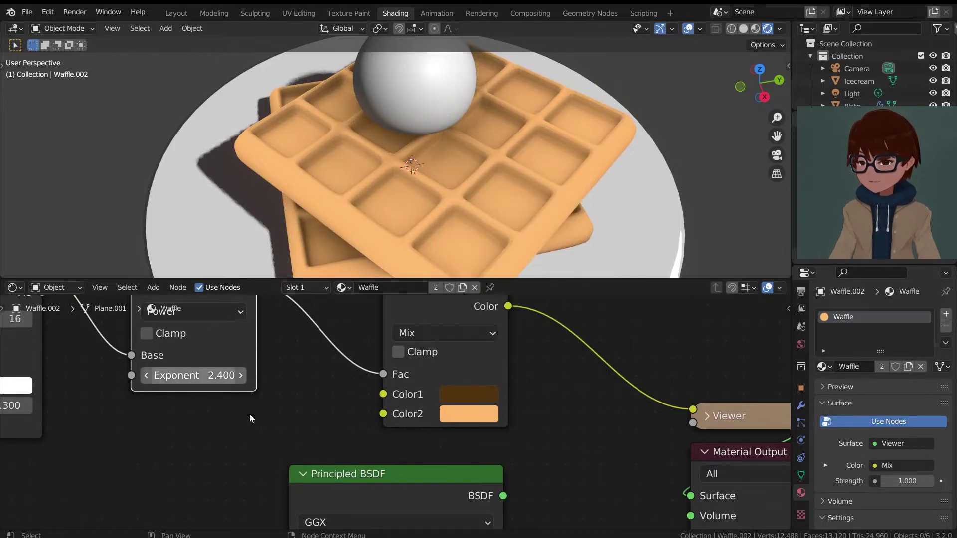
# Shift the Mix node's Color1 to a dark reddish brown and raise the Power node's exponent to 5.000.
pyautogui.click(470, 394)
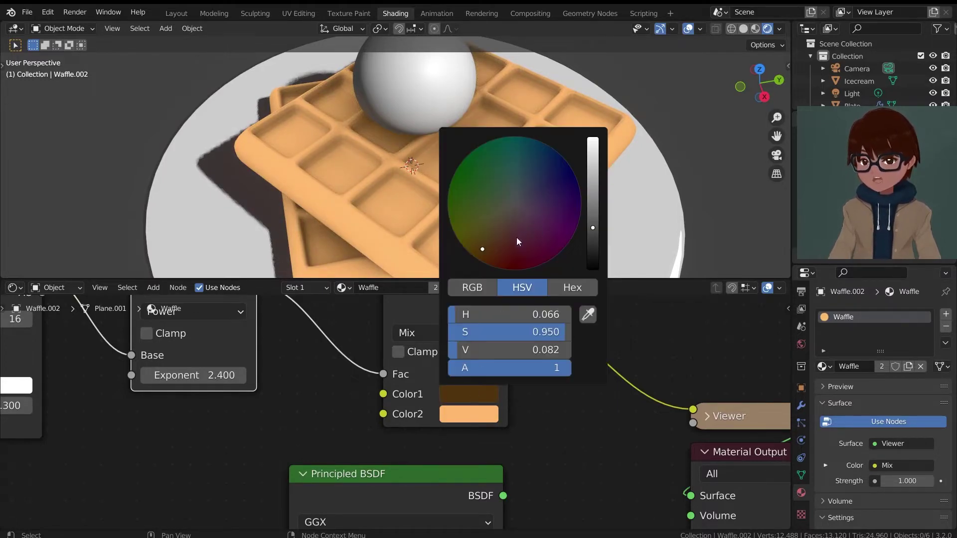
pyautogui.moveTo(491, 253); pyautogui.dragTo(492, 266)
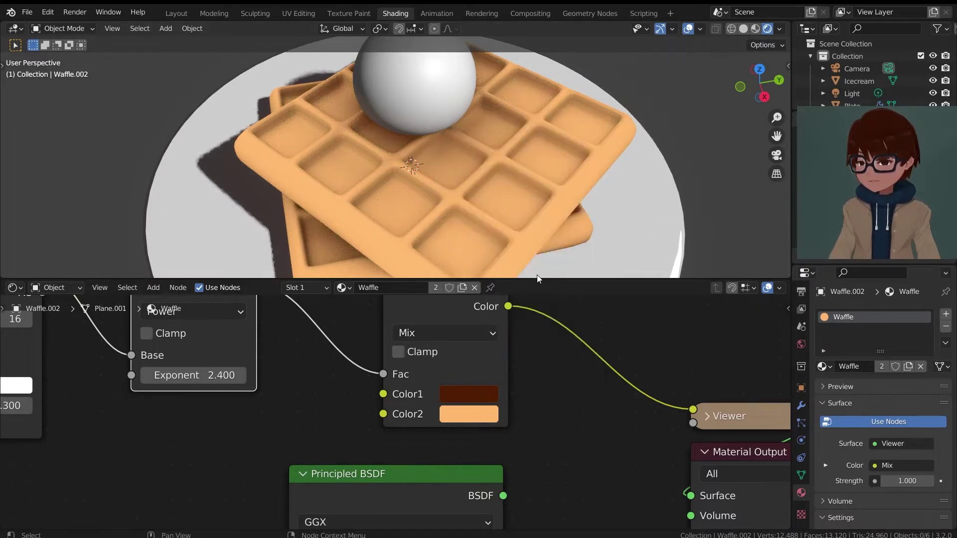
pyautogui.scroll(-4, 593, 161)
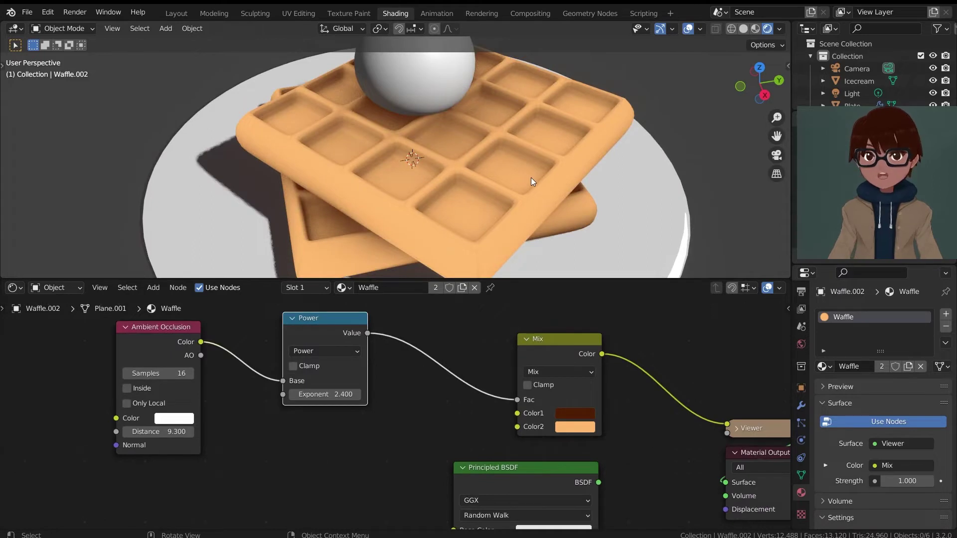
pyautogui.scroll(1, 329, 395)
pyautogui.moveTo(328, 393)
pyautogui.mouseDown()
pyautogui.moveTo(369, 394)
pyautogui.moveTo(350, 394)
pyautogui.moveTo(359, 394)
pyautogui.mouseUp()
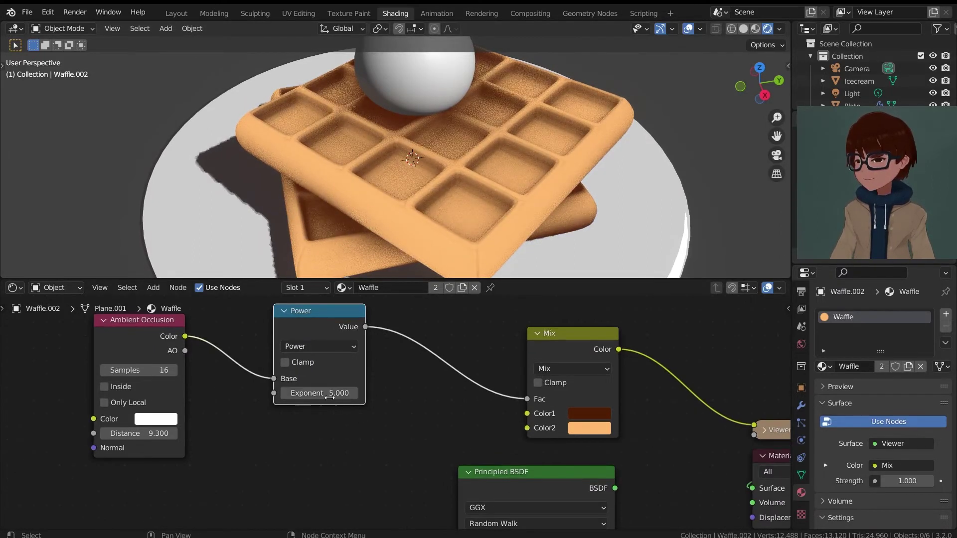
# Brighten the Mix node's Color1 to a saturated burnt orange.
pyautogui.scroll(-2, 413, 164)
pyautogui.moveTo(413, 164)
pyautogui.mouseDown(button='middle')
pyautogui.moveTo(437, 125)
pyautogui.moveTo(412, 172)
pyautogui.mouseUp(button='middle')
pyautogui.scroll(3, 412, 172)
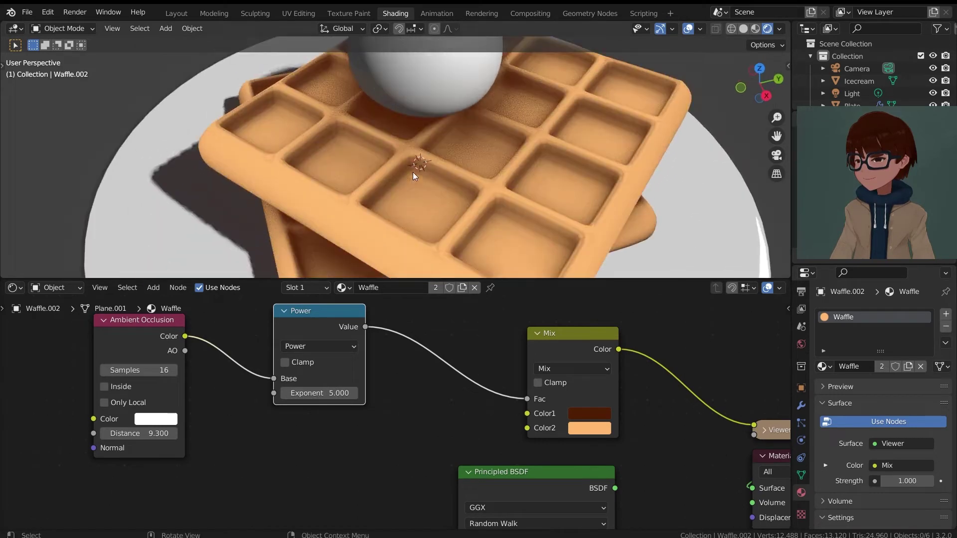
pyautogui.click(586, 416)
pyautogui.moveTo(681, 294); pyautogui.dragTo(680, 266)
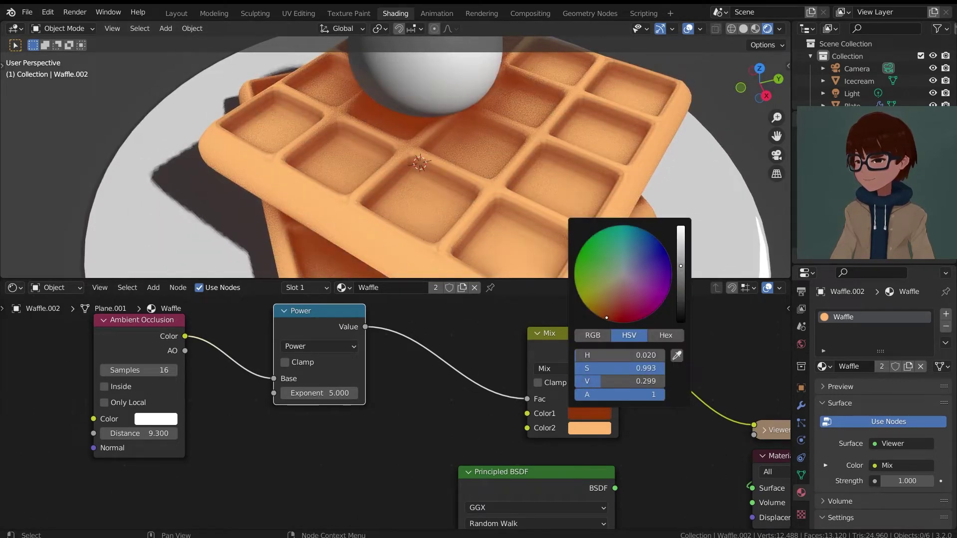
pyautogui.moveTo(608, 319); pyautogui.dragTo(605, 315)
pyautogui.moveTo(682, 263); pyautogui.dragTo(682, 258)
# Select the upper waffle and set its Subdivision modifier to 2 levels for both viewport and render.
pyautogui.scroll(-5, 406, 100)
pyautogui.moveTo(451, 133); pyautogui.dragTo(600, 161, button='middle')
pyautogui.scroll(5, 458, 141)
pyautogui.scroll(6, 450, 145)
pyautogui.scroll(-5, 450, 145)
pyautogui.scroll(2, 454, 154)
pyautogui.click(444, 144)
pyautogui.rightClick(443, 145)
pyautogui.click(444, 145)
pyautogui.scroll(-4, 607, 188)
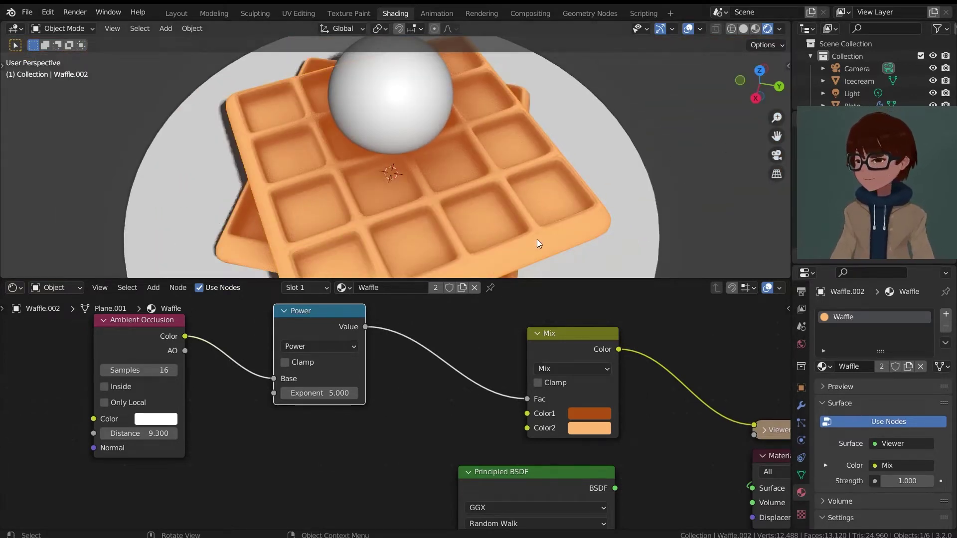
pyautogui.moveTo(536, 239); pyautogui.dragTo(578, 214, button='middle')
pyautogui.scroll(3, 573, 217)
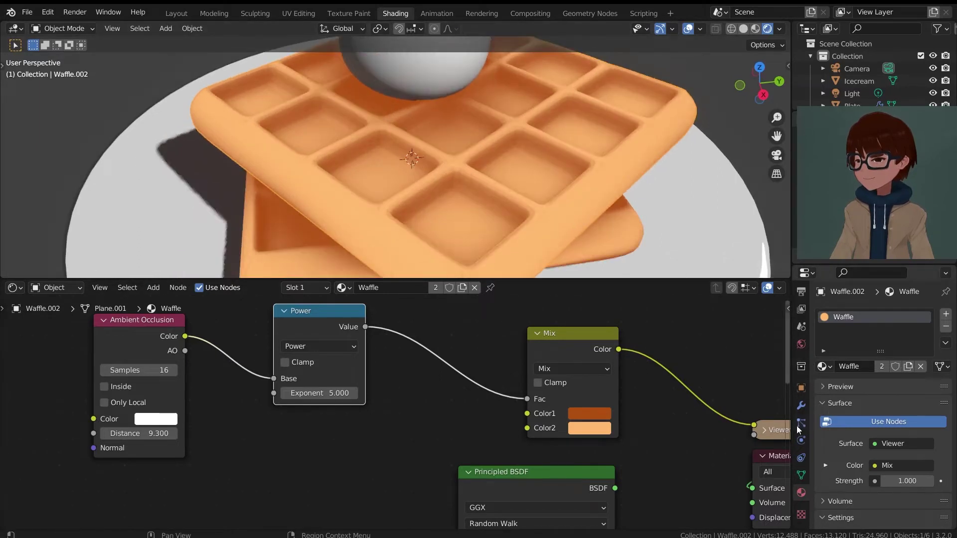
pyautogui.click(801, 405)
pyautogui.scroll(-2, 850, 405)
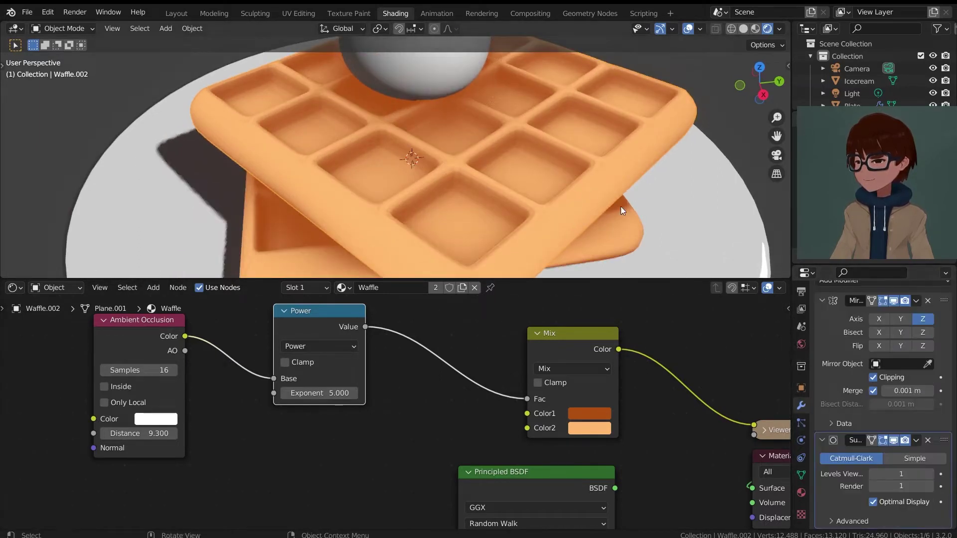
pyautogui.click(930, 475)
pyautogui.click(929, 488)
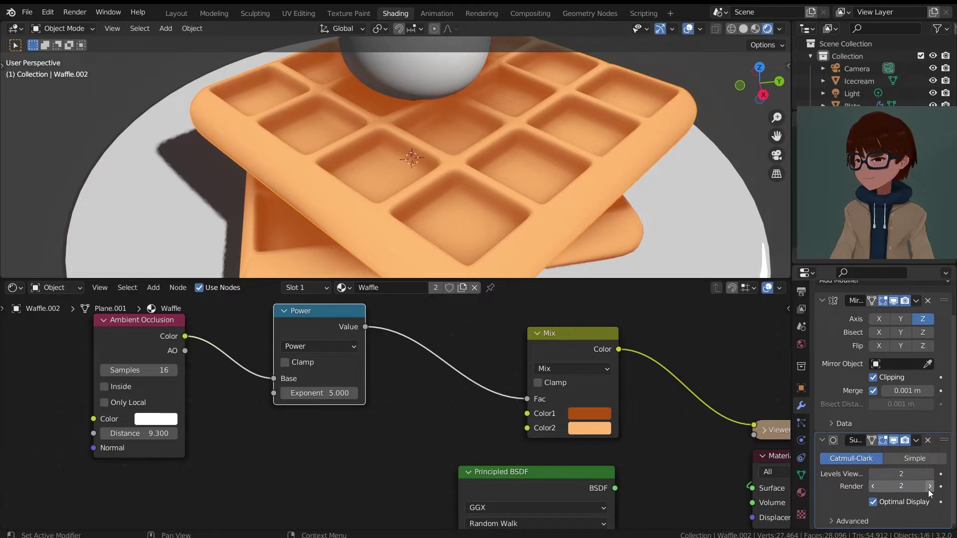
# Examine the shading and smoothness of the stacked waffles from several angles.
pyautogui.scroll(-4, 601, 110)
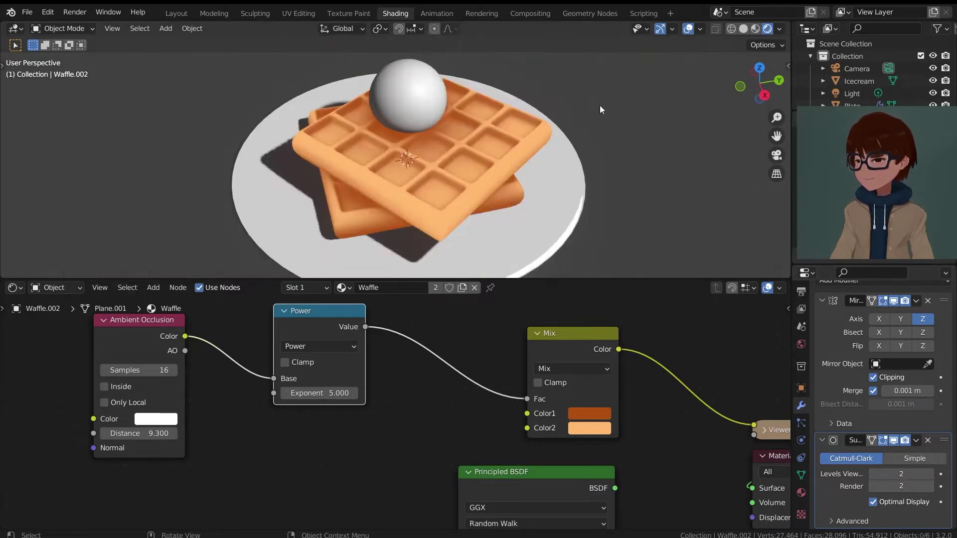
pyautogui.moveTo(534, 133); pyautogui.dragTo(587, 113, button='middle')
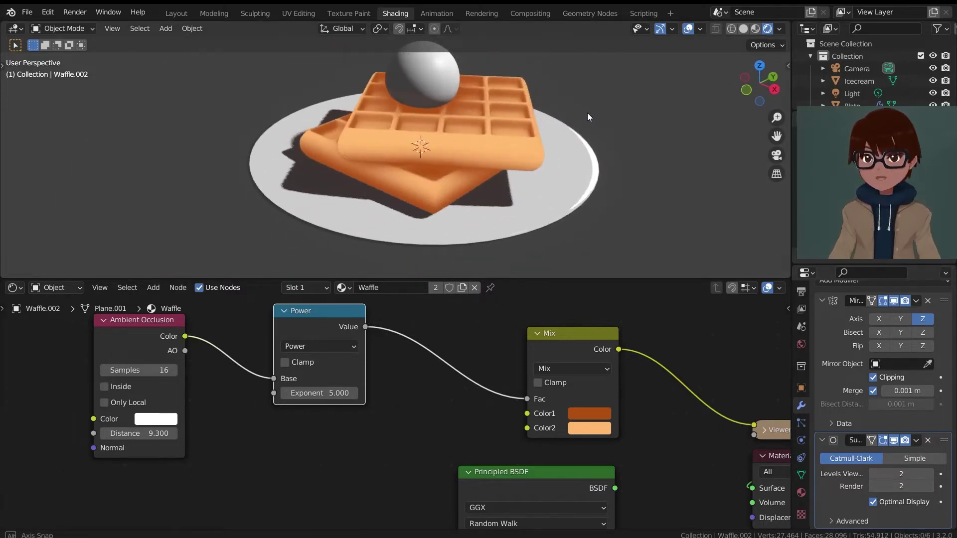
pyautogui.scroll(-1, 463, 370)
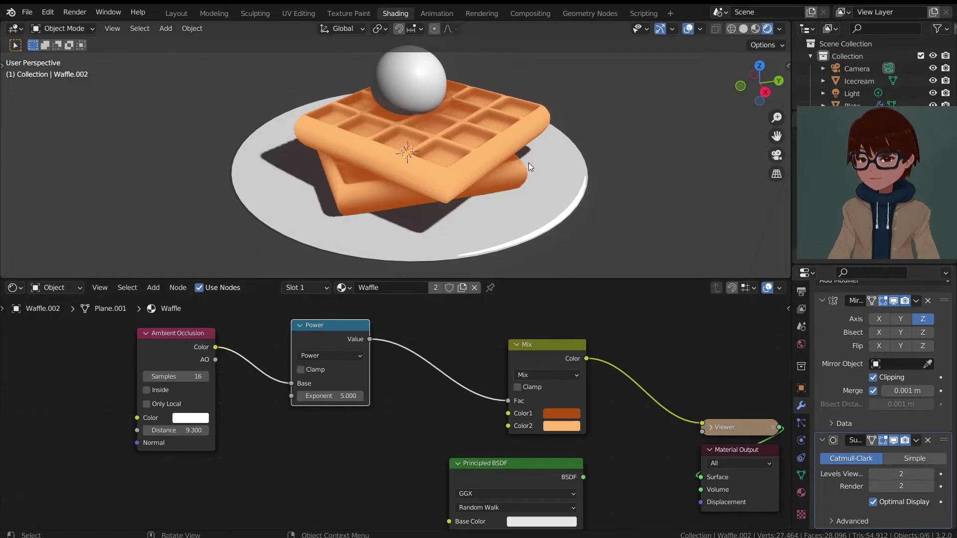
pyautogui.scroll(3, 528, 163)
pyautogui.moveTo(528, 163); pyautogui.dragTo(684, 153, button='middle')
pyautogui.scroll(-1, 474, 399)
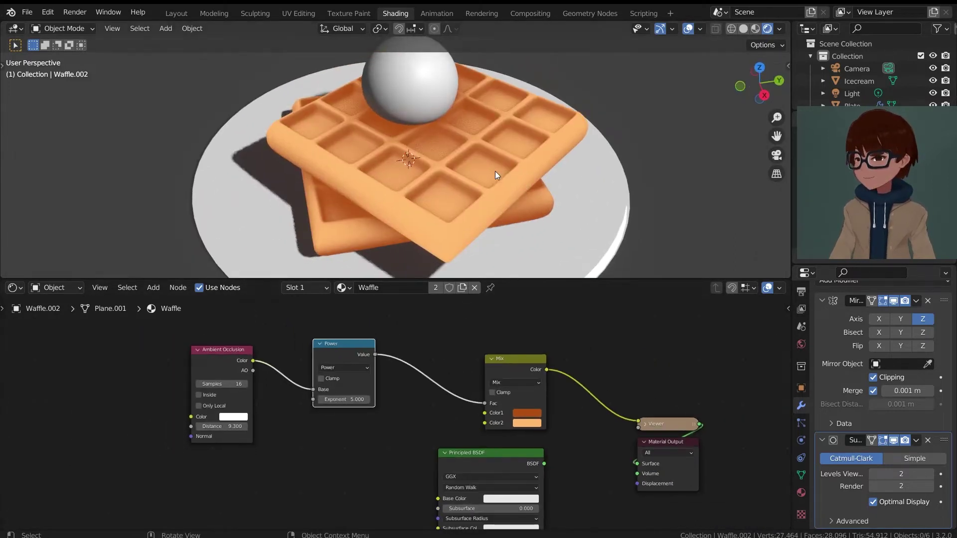
pyautogui.moveTo(495, 166); pyautogui.dragTo(474, 185, button='middle')
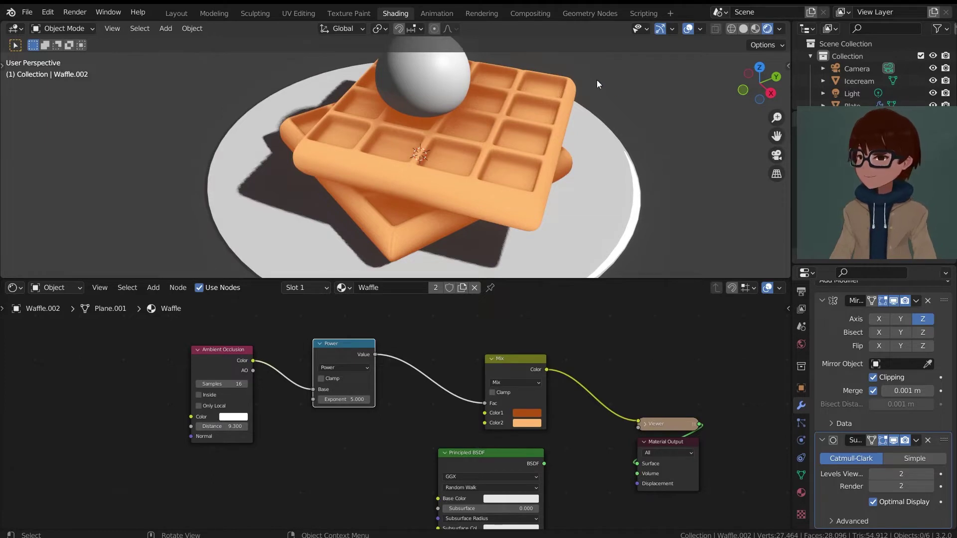
# Make the upper waffle's material a separate single-user copy and rename it Waffle_sugar.
pyautogui.click(554, 86)
pyautogui.scroll(1, 640, 163)
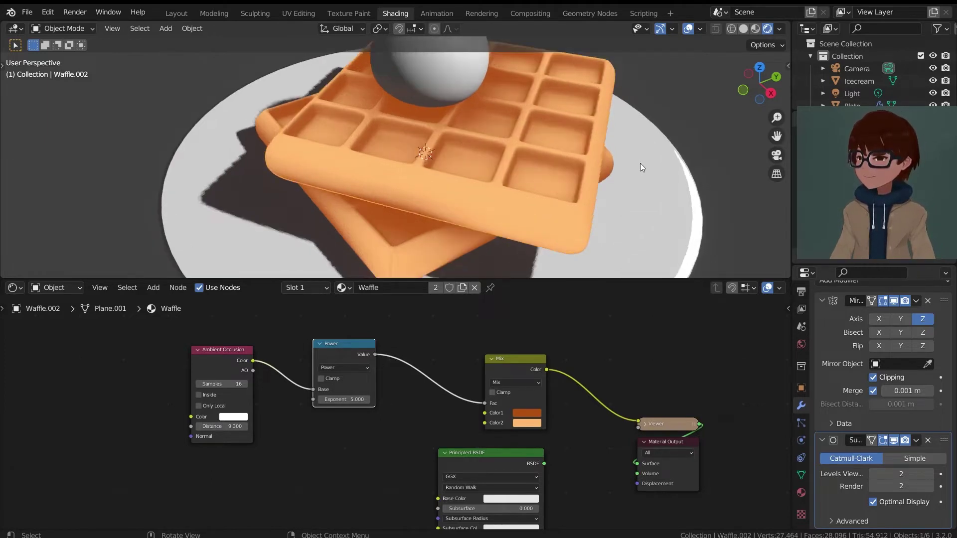
pyautogui.keyDown('shift'); pyautogui.moveTo(640, 163); pyautogui.dragTo(562, 165, button='middle'); pyautogui.keyUp('shift')
pyautogui.click(801, 492)
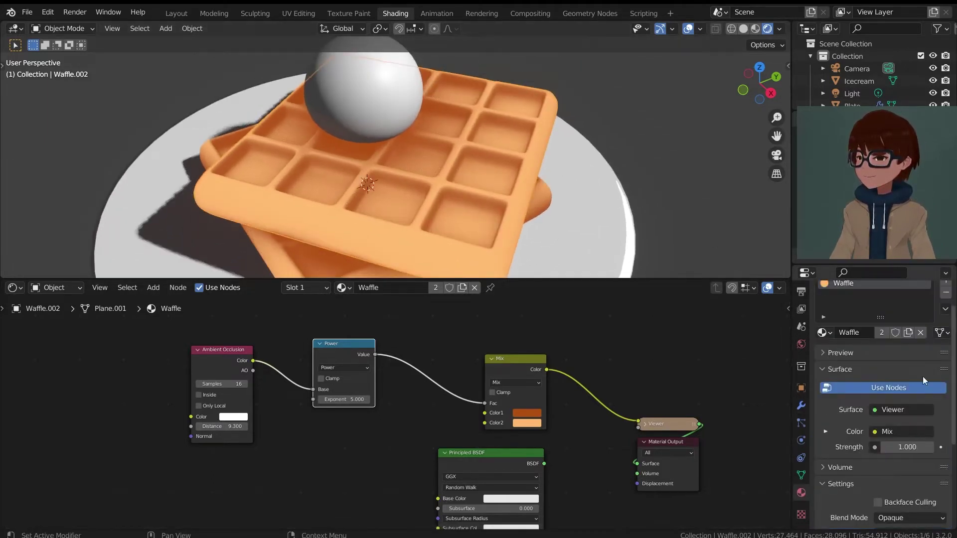
pyautogui.scroll(1, 880, 351)
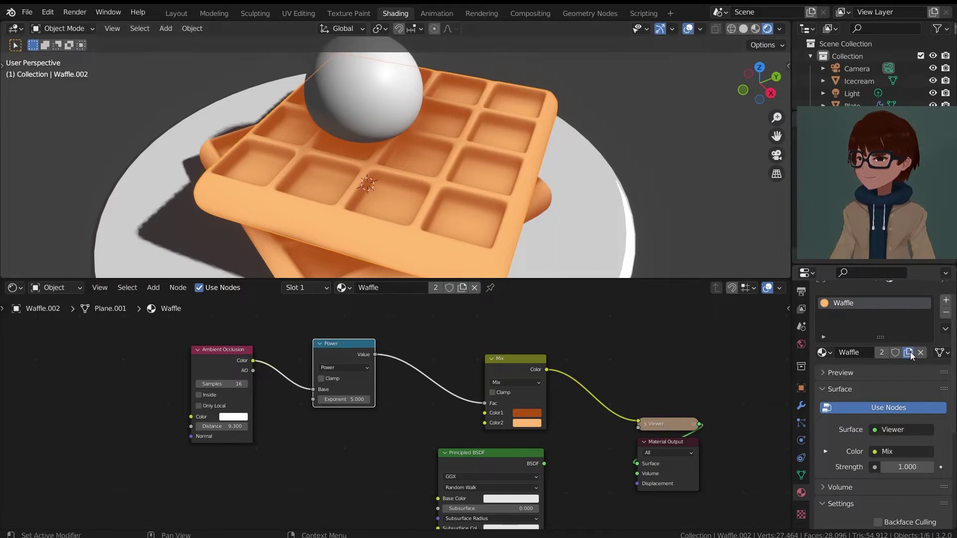
pyautogui.click(880, 352)
pyautogui.doubleClick(854, 302)
pyautogui.moveTo(855, 303); pyautogui.dragTo(918, 306)
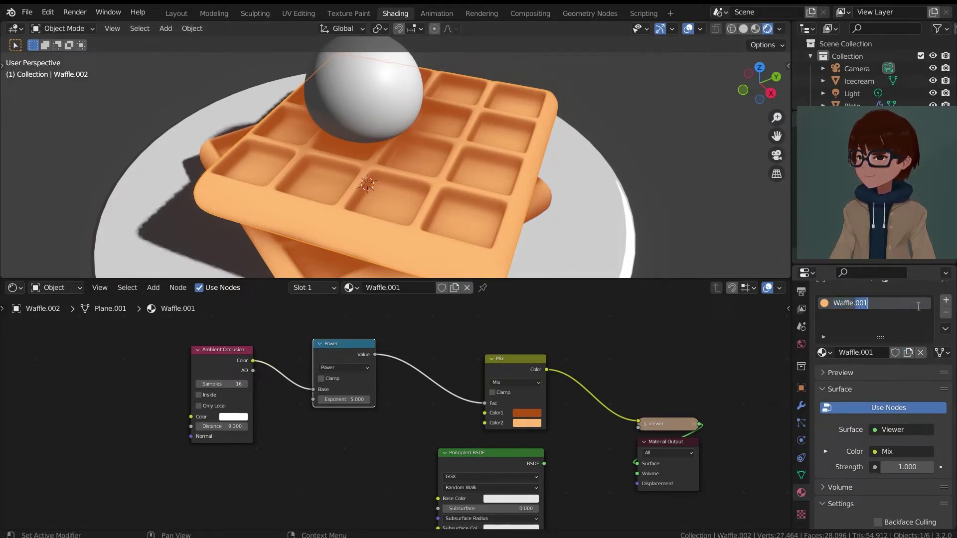
pyautogui.write('_sugar')
pyautogui.press('Return')
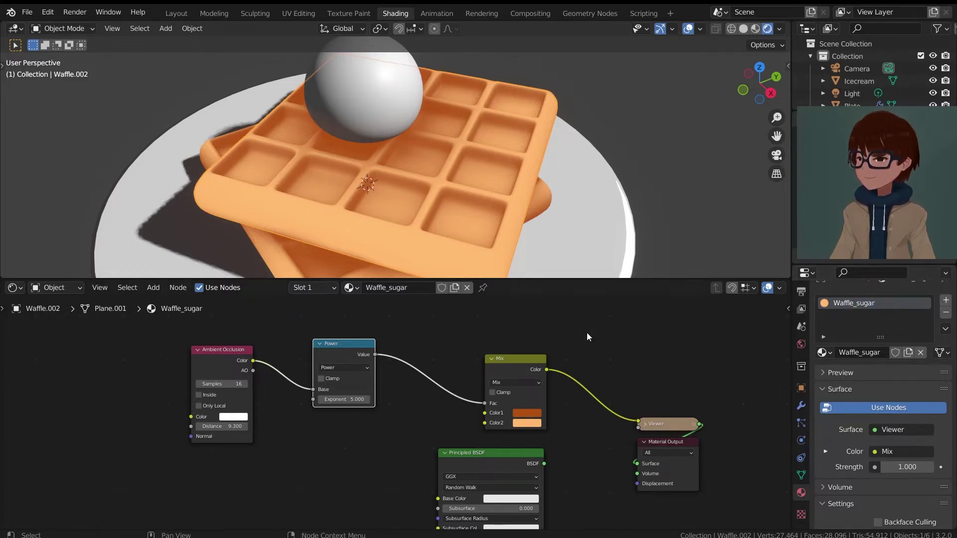
# Save the waffle scene file.
pyautogui.scroll(-5, 567, 244)
pyautogui.hotkey('ctrl', 's')
pyautogui.scroll(1, 557, 192)
pyautogui.scroll(-3, 569, 382)
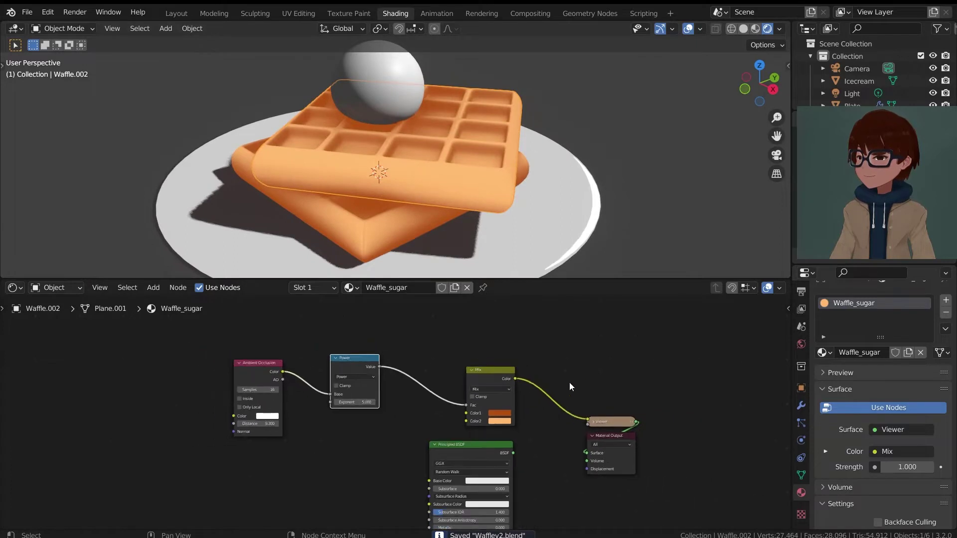
pyautogui.moveTo(543, 168)
pyautogui.mouseDown(button='middle')
pyautogui.moveTo(545, 193)
pyautogui.moveTo(530, 174)
pyautogui.mouseUp(button='middle')
pyautogui.scroll(2, 532, 186)
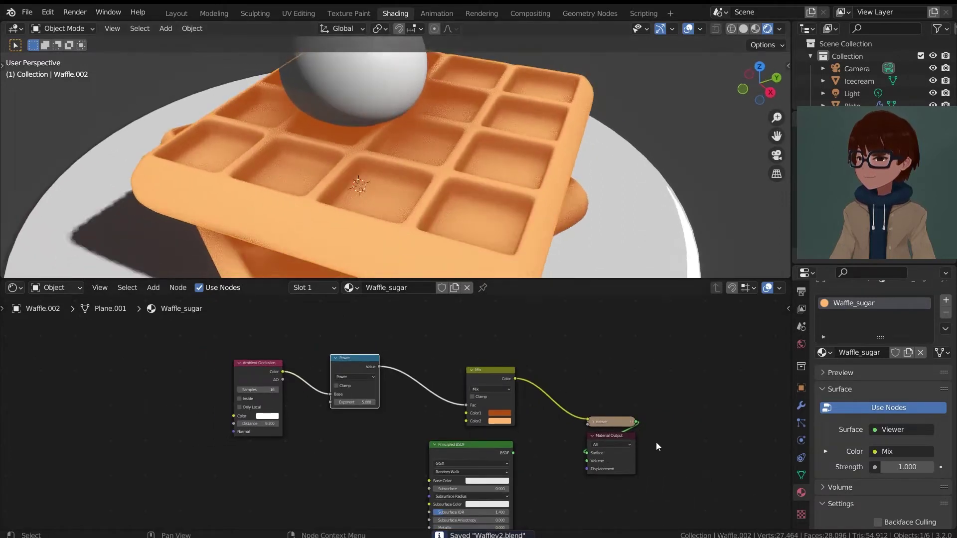
# Apply the upper waffle's Mirror modifier and recentre its origin.
pyautogui.click(656, 443)
pyautogui.scroll(-2, 521, 190)
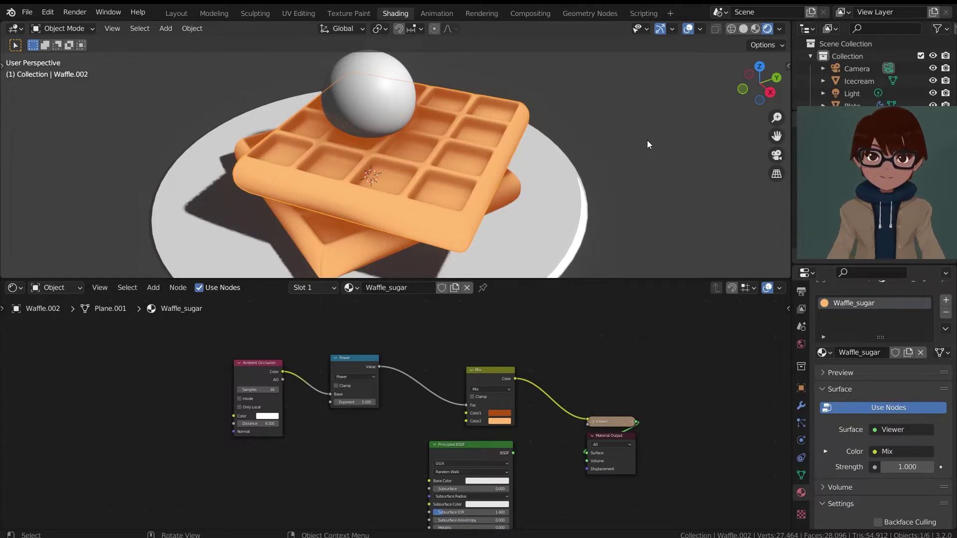
pyautogui.press('KP_1')
pyautogui.scroll(1, 527, 110)
pyautogui.scroll(1, 527, 110)
pyautogui.keyDown('shift'); pyautogui.moveTo(529, 106); pyautogui.dragTo(464, 190, button='middle'); pyautogui.keyUp('shift')
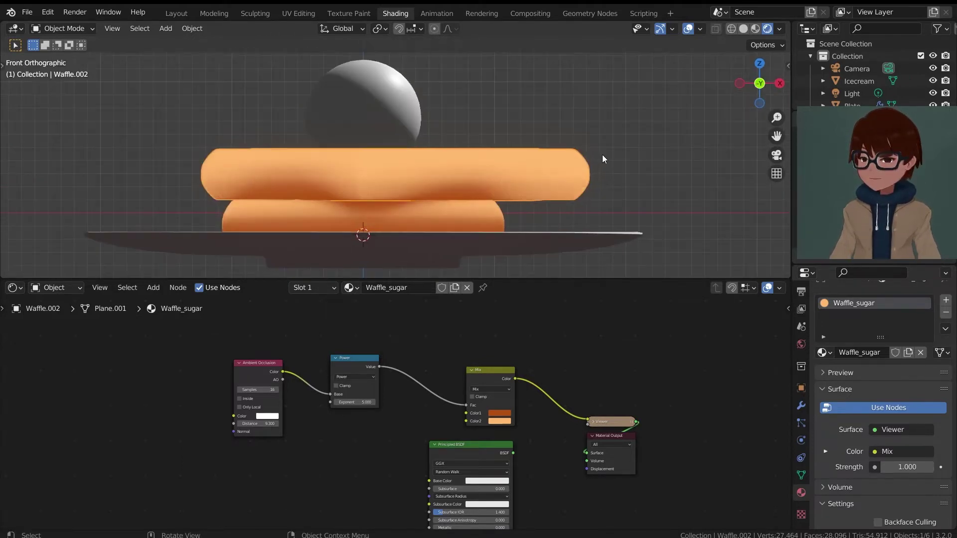
pyautogui.scroll(2, 602, 155)
pyautogui.press('Tab')
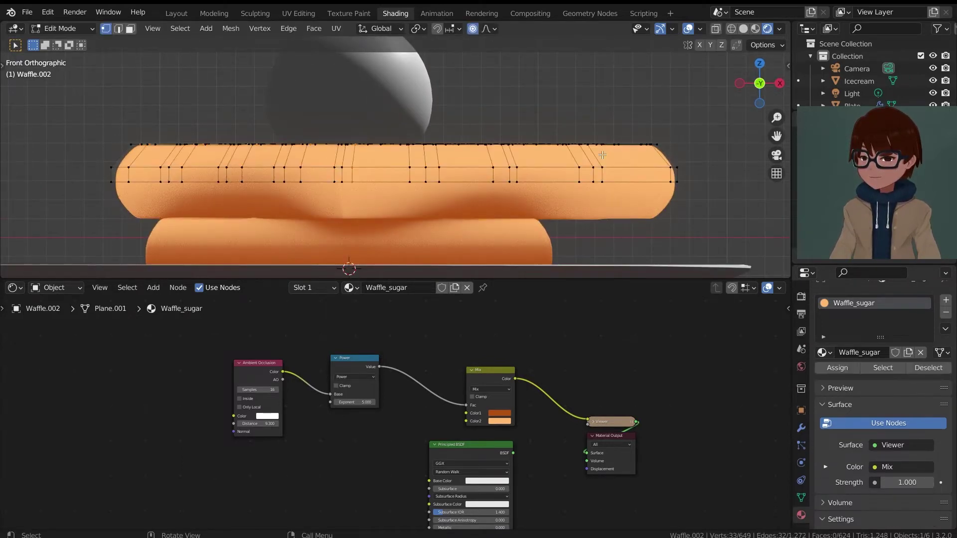
pyautogui.press('Tab')
pyautogui.scroll(-1, 565, 142)
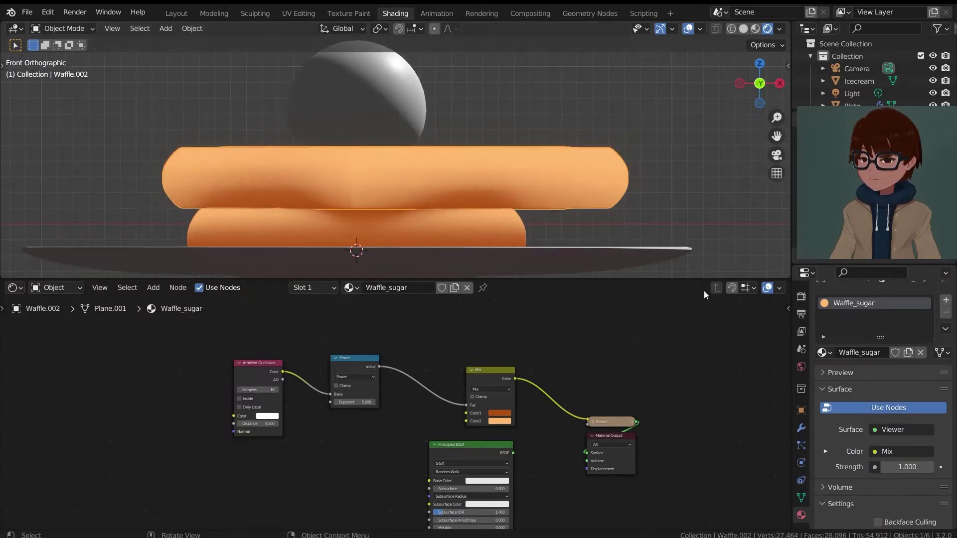
pyautogui.click(800, 428)
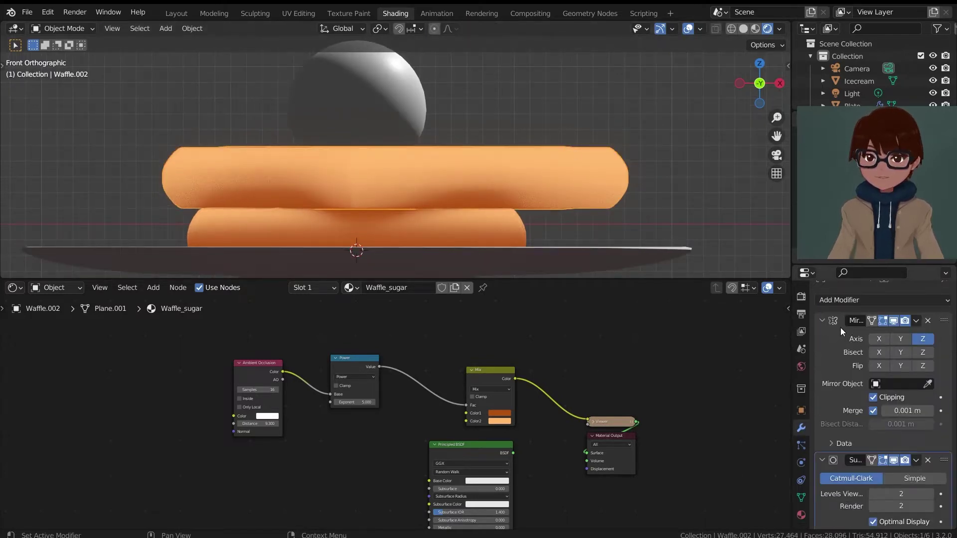
pyautogui.click(916, 321)
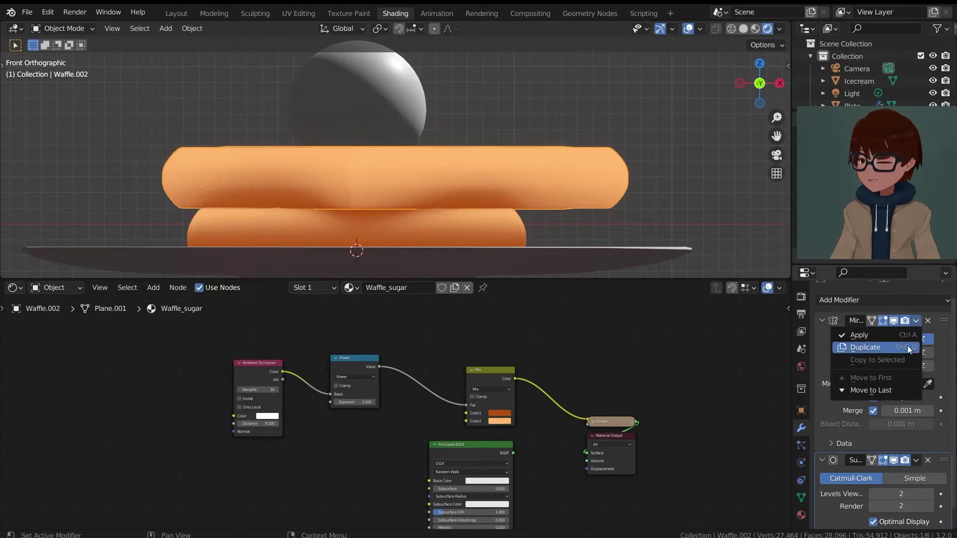
pyautogui.click(905, 339)
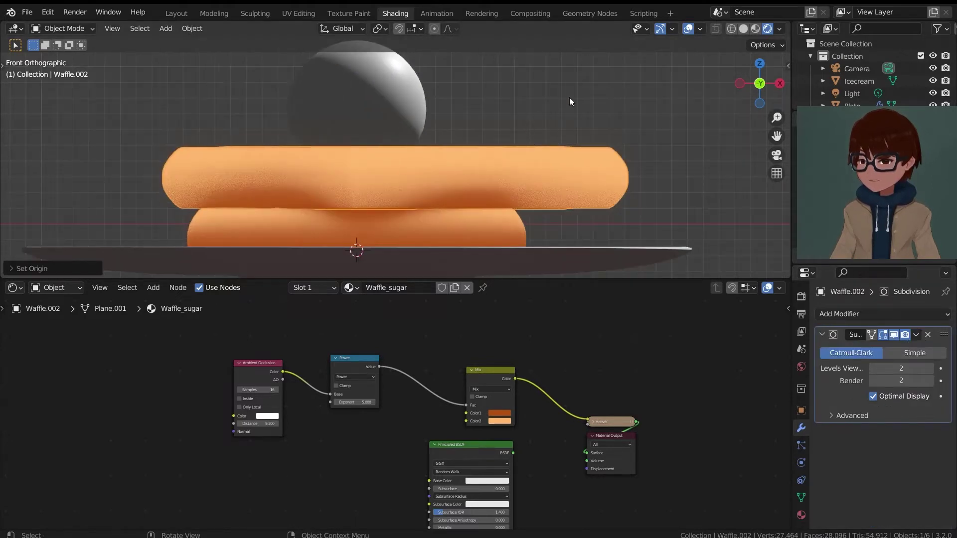
# UV-map the upper waffle's whole mesh from the front view with Project from View (Bounds) in the UV Editing workspace.
pyautogui.scroll(2, 569, 97)
pyautogui.scroll(-3, 569, 98)
pyautogui.press('Tab')
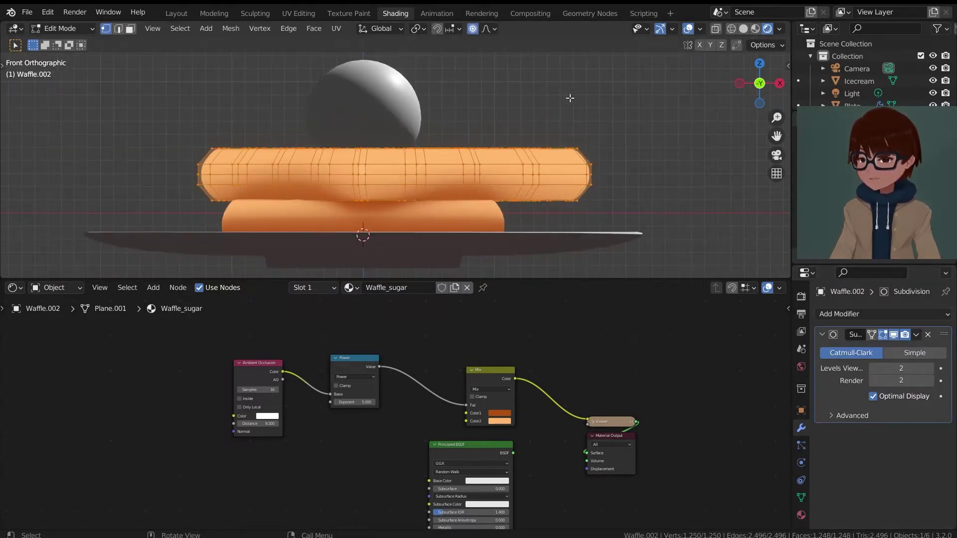
pyautogui.press('u')
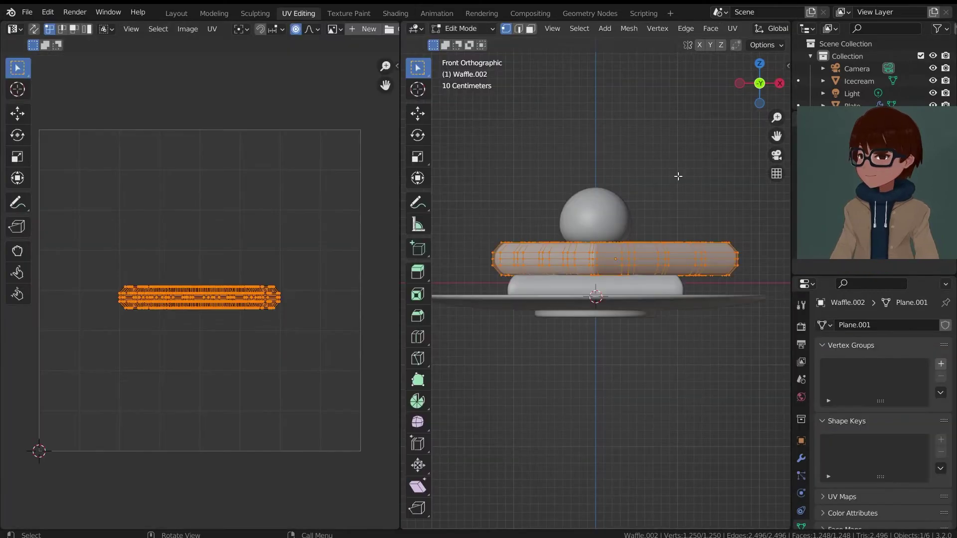
pyautogui.press('u')
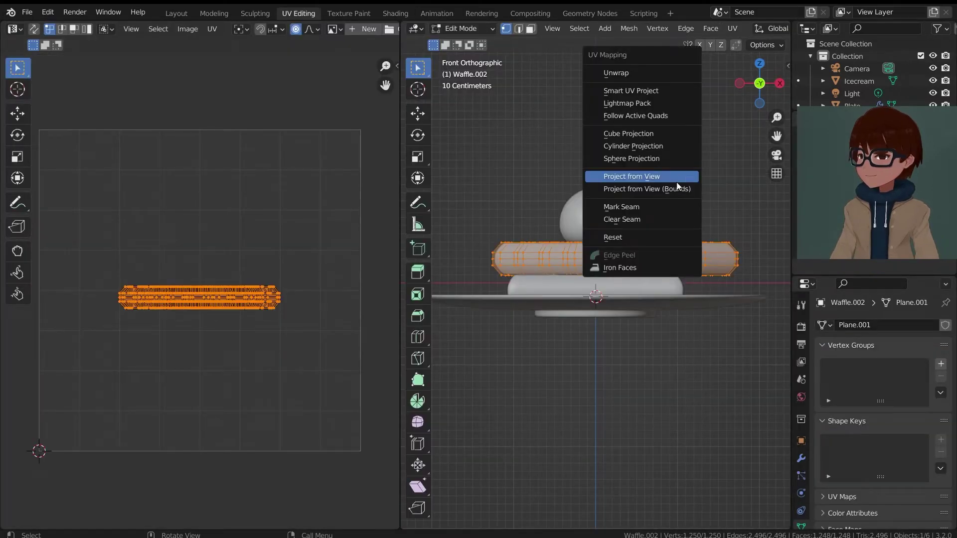
pyautogui.click(652, 192)
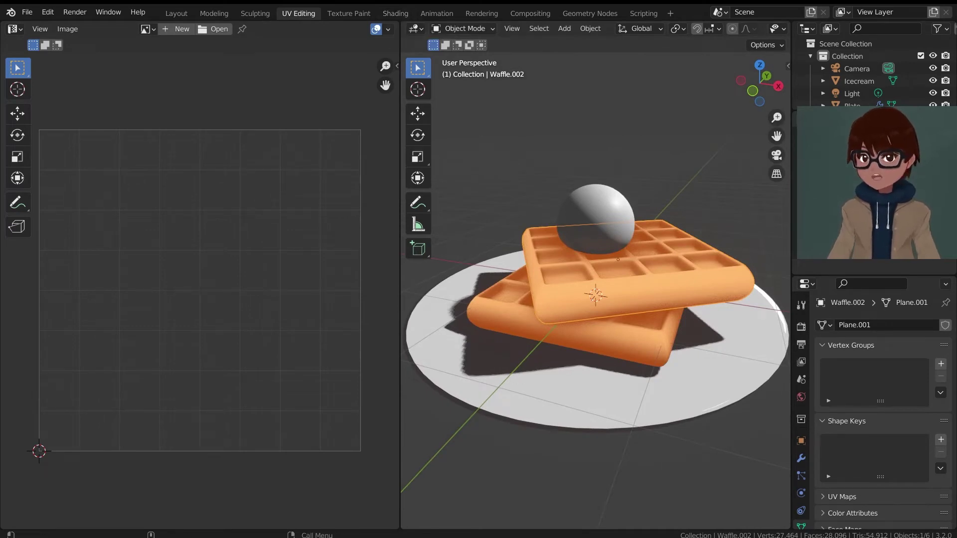
# Return to the Shading workspace and move the Principled BSDF node below the Waffle_sugar node chain.
pyautogui.click(385, 15)
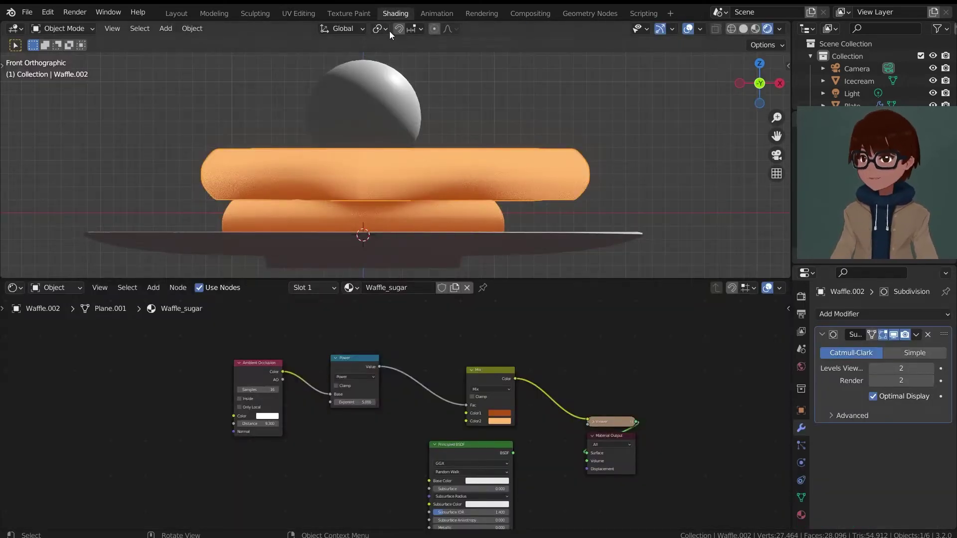
pyautogui.moveTo(497, 176); pyautogui.dragTo(374, 203, button='middle')
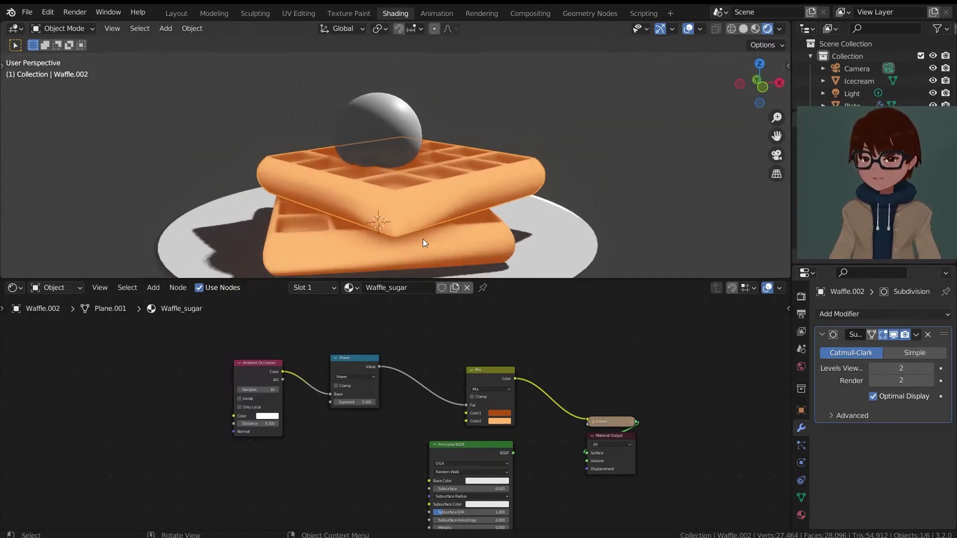
pyautogui.moveTo(462, 460); pyautogui.dragTo(312, 516)
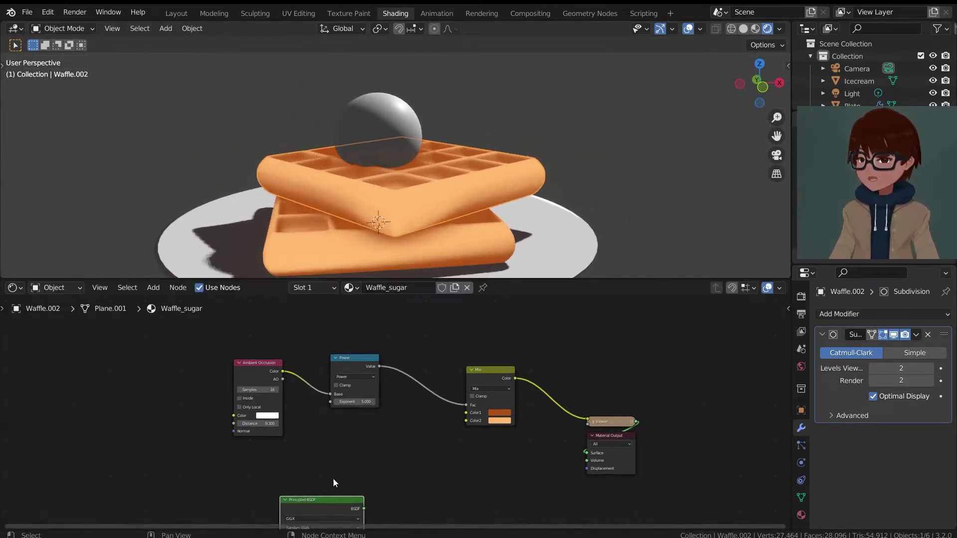
# Add a Texture Coordinate node above the existing Waffle_sugar nodes.
pyautogui.scroll(-1, 370, 445)
pyautogui.scroll(3, 399, 417)
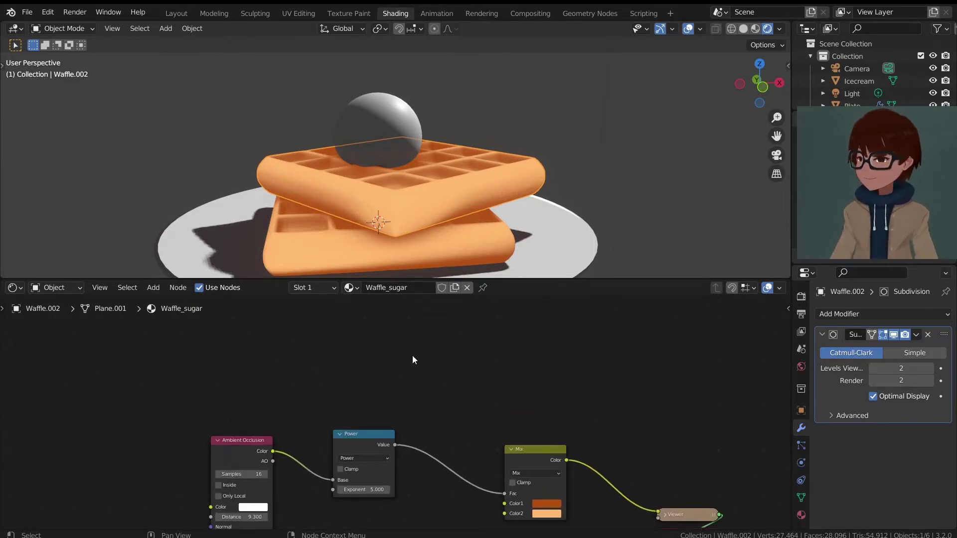
pyautogui.hotkey('shift', 'a')
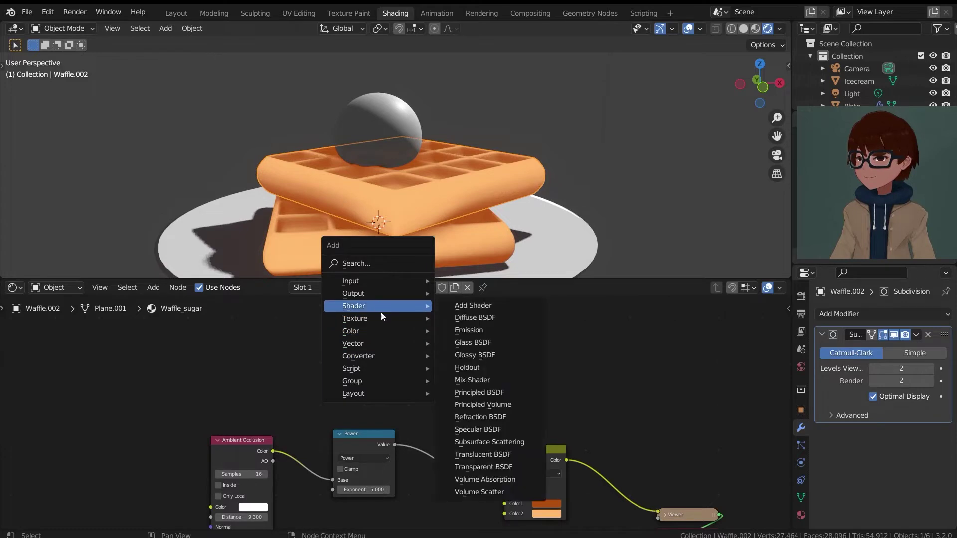
pyautogui.moveTo(373, 322)
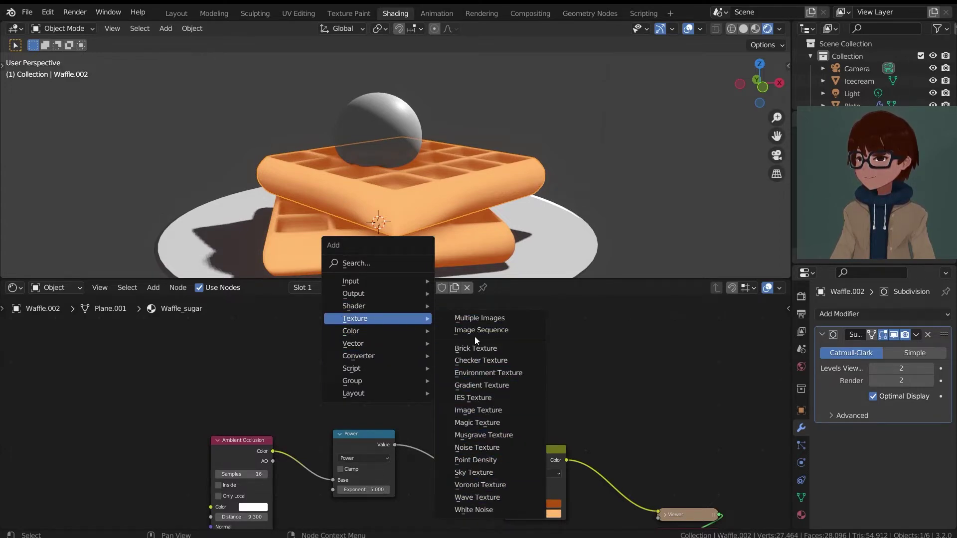
pyautogui.moveTo(381, 279)
pyautogui.click(473, 230)
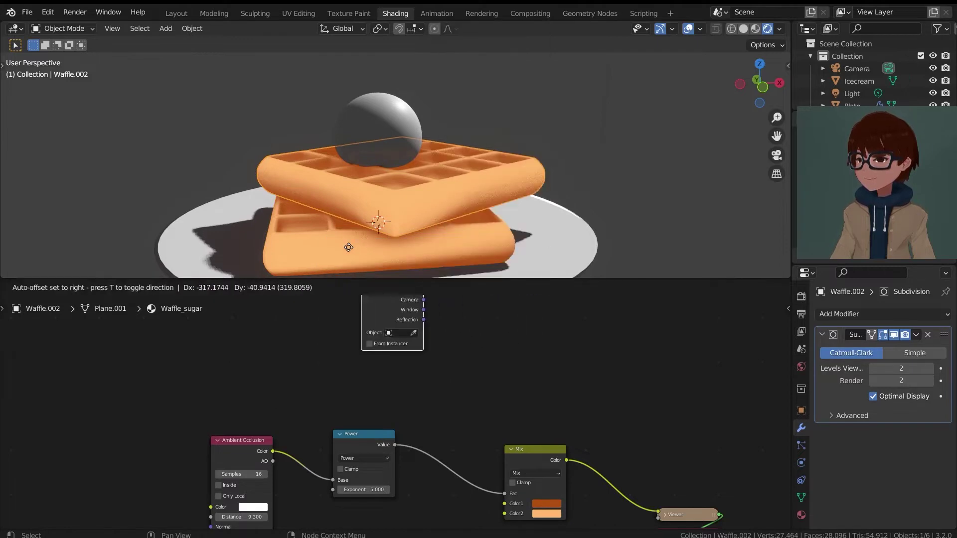
pyautogui.click(444, 358)
# Preview the Texture Coordinate node's outputs on the upper waffle, ending with UV connected to the Viewer.
pyautogui.moveTo(444, 357); pyautogui.dragTo(484, 405, button='middle')
pyautogui.scroll(4, 423, 372)
pyautogui.moveTo(424, 372); pyautogui.dragTo(473, 410, button='middle')
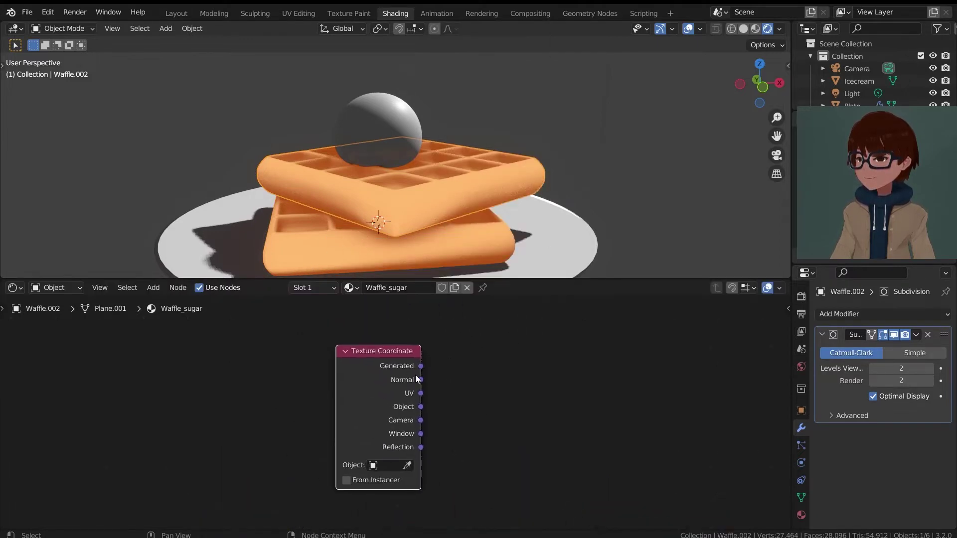
pyautogui.scroll(3, 417, 387)
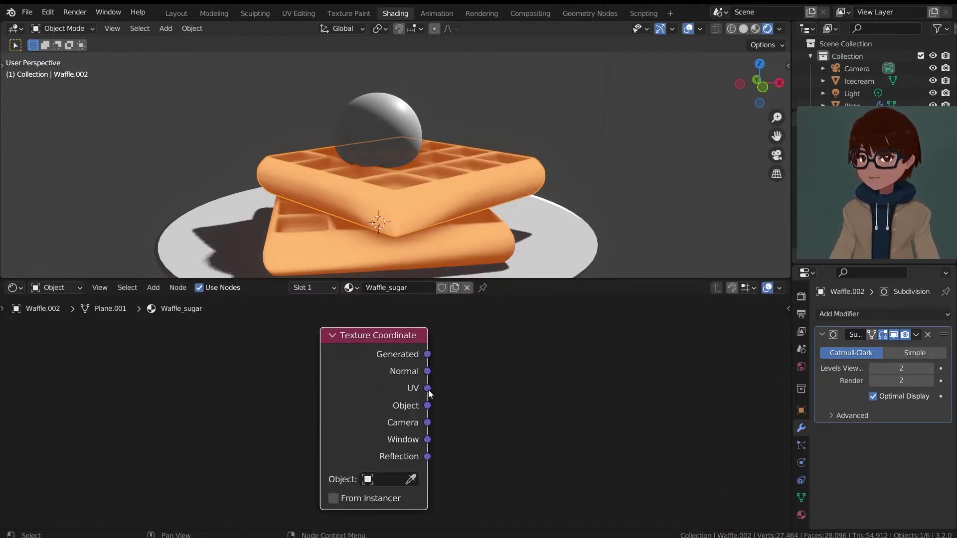
pyautogui.keyDown('ctrl'); pyautogui.keyDown('shift'); pyautogui.click(389, 364); pyautogui.keyUp('shift'); pyautogui.keyUp('ctrl')
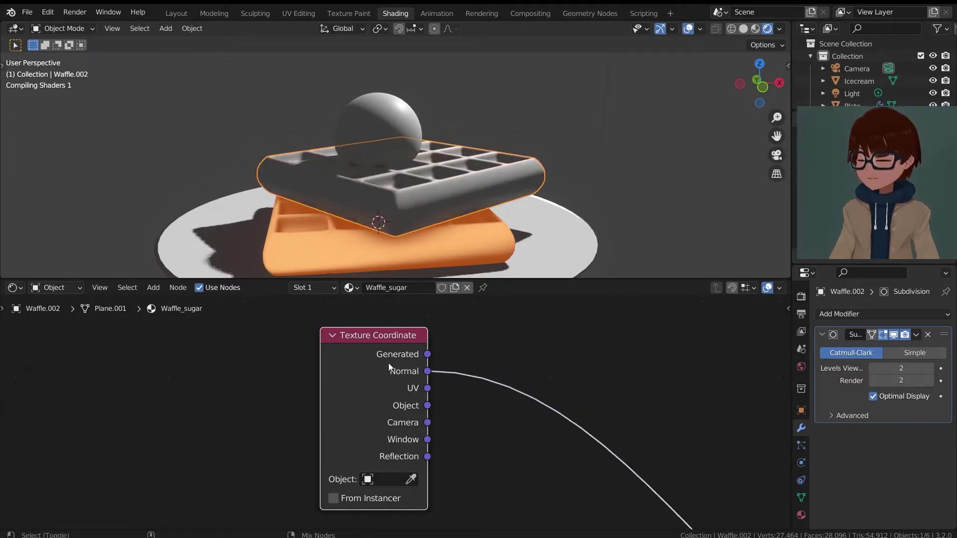
pyautogui.keyDown('ctrl'); pyautogui.keyDown('shift'); pyautogui.click(388, 363); pyautogui.keyUp('shift'); pyautogui.keyUp('ctrl')
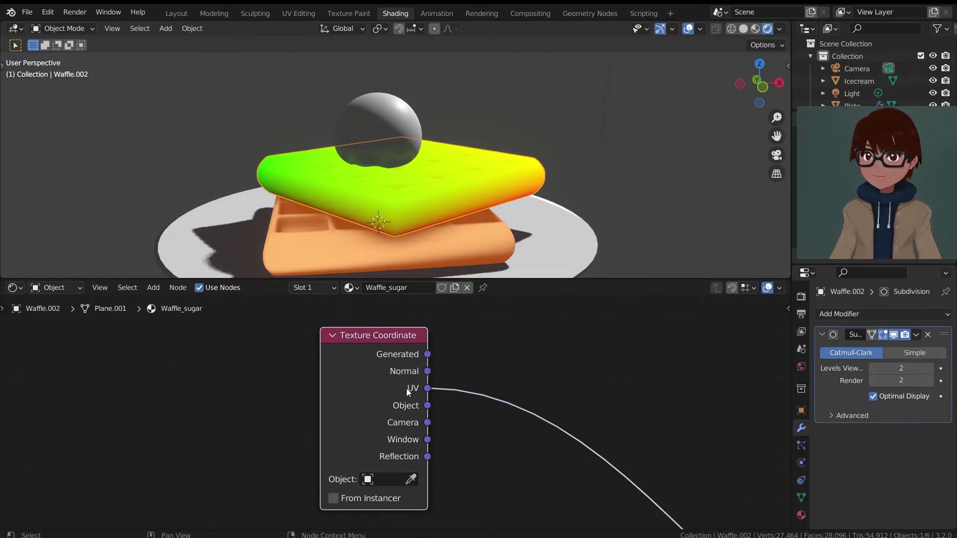
# Insert a Separate XYZ node after the Texture Coordinate's UV output and preview its Y output.
pyautogui.scroll(-2, 415, 390)
pyautogui.scroll(1, 441, 399)
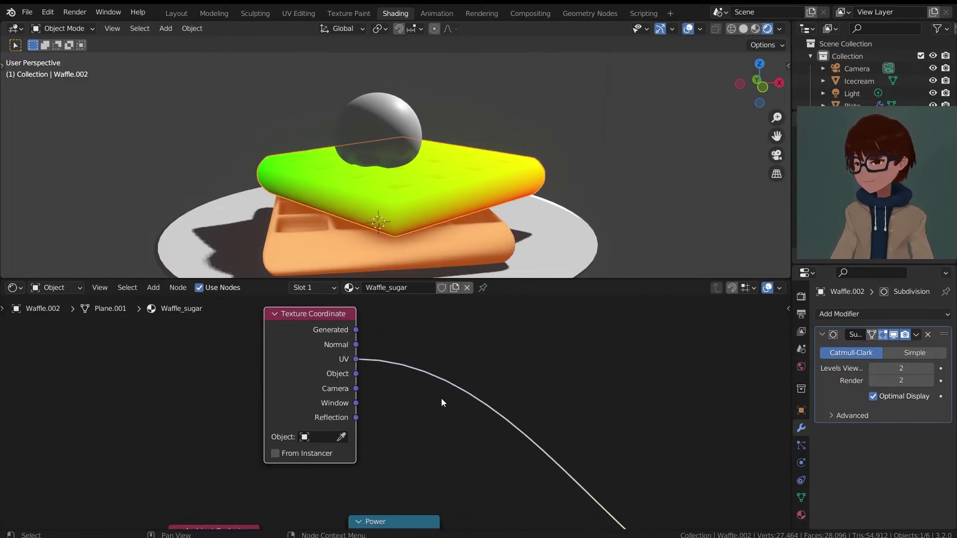
pyautogui.hotkey('shift', 'a')
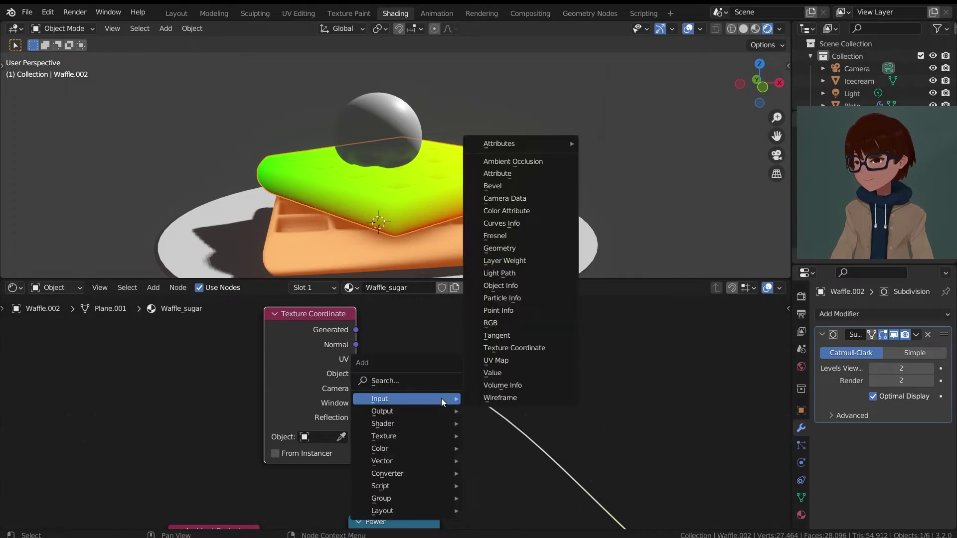
pyautogui.moveTo(428, 472)
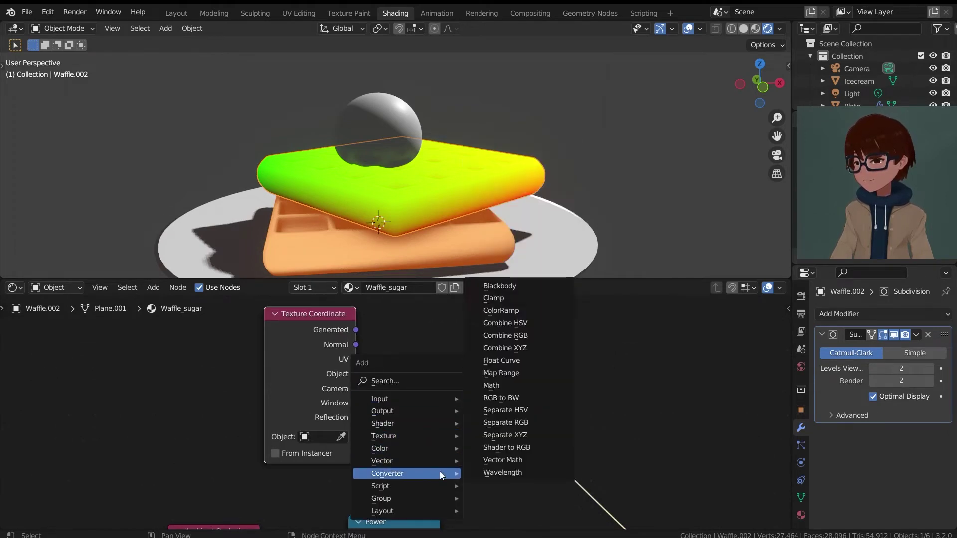
pyautogui.click(520, 432)
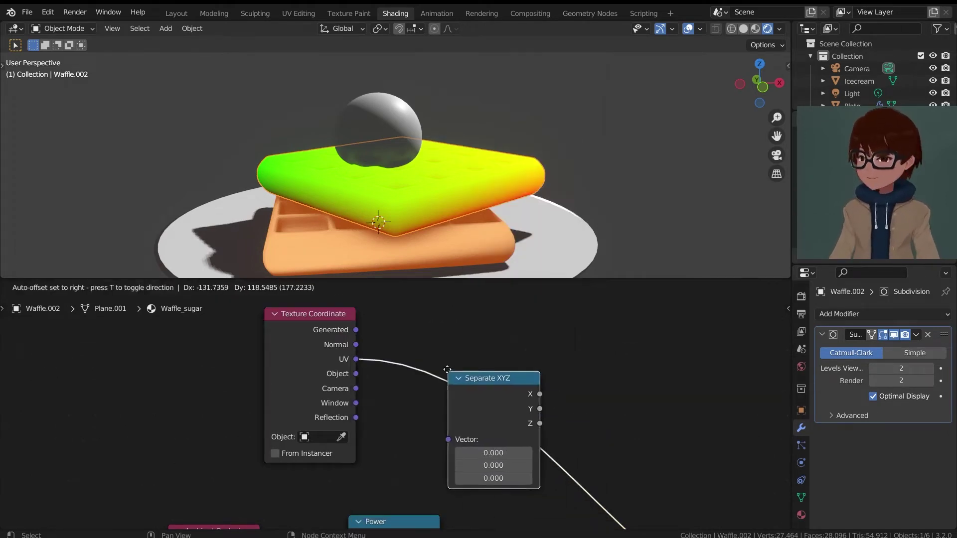
pyautogui.click(407, 330)
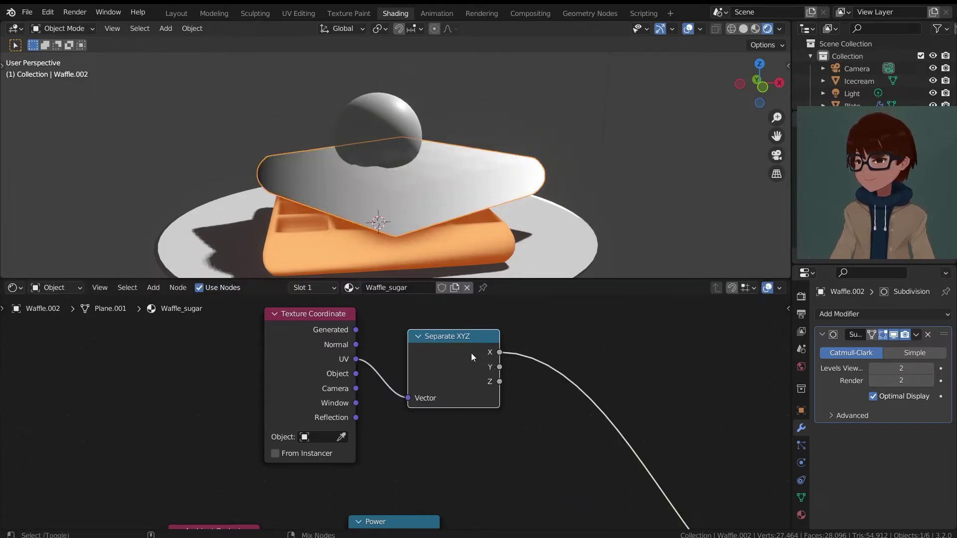
pyautogui.keyDown('ctrl'); pyautogui.keyDown('shift'); pyautogui.click(472, 353); pyautogui.keyUp('shift'); pyautogui.keyUp('ctrl')
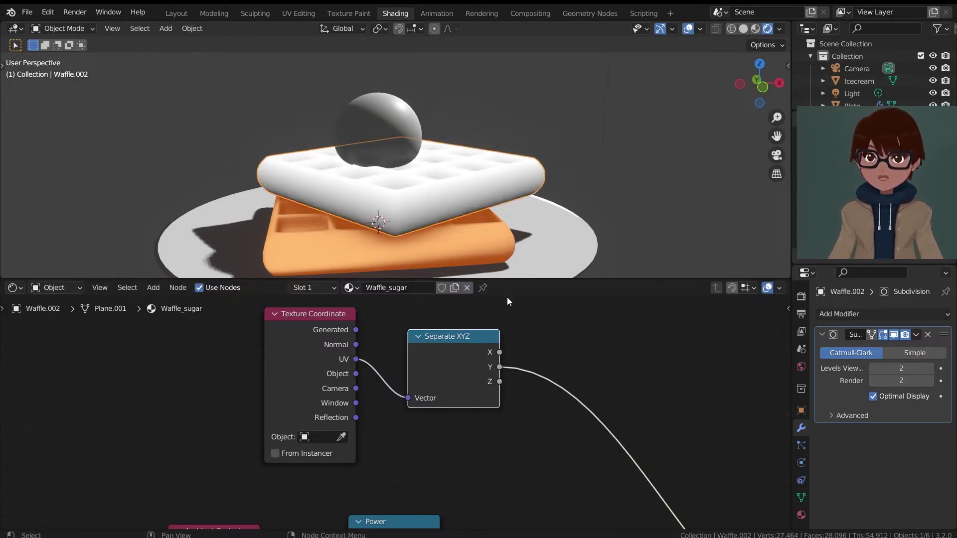
# Examine the Y gradient along the upper waffle's sides and its projected layout in the UV Editing workspace.
pyautogui.moveTo(354, 182); pyautogui.dragTo(434, 166, button='middle')
pyautogui.scroll(3, 501, 178)
pyautogui.moveTo(535, 180); pyautogui.dragTo(478, 175, button='middle')
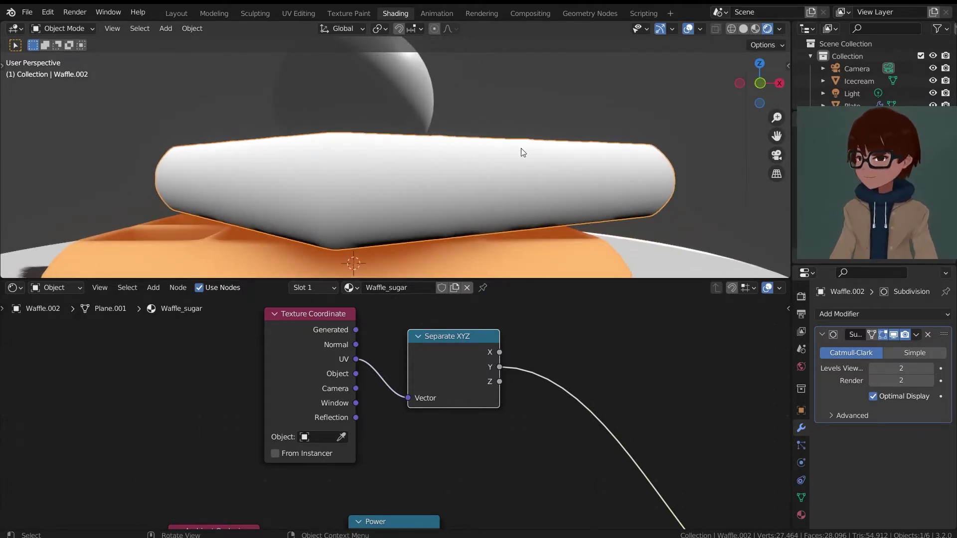
pyautogui.click(302, 16)
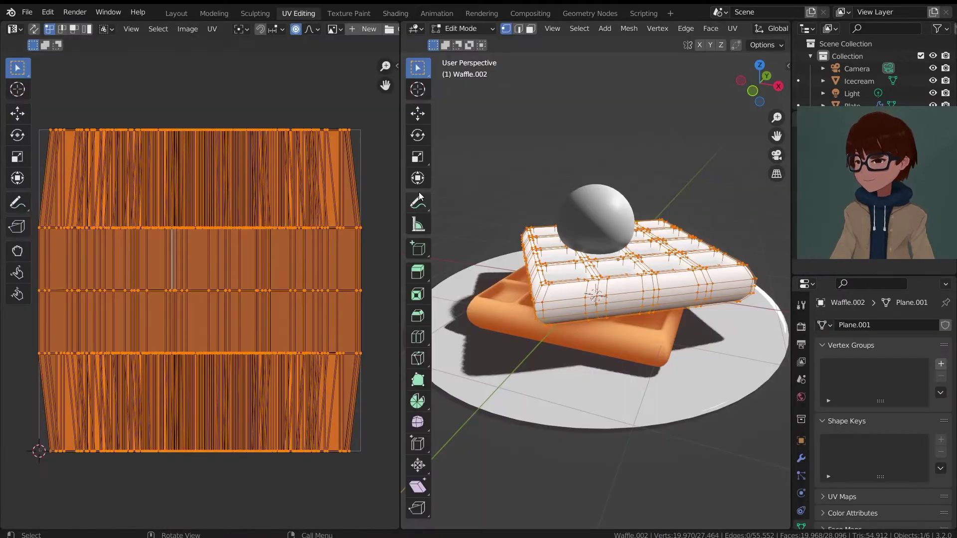
pyautogui.press('Tab')
pyautogui.scroll(3, 642, 289)
pyautogui.moveTo(606, 314); pyautogui.dragTo(601, 248, button='middle')
pyautogui.scroll(-2, 629, 245)
pyautogui.scroll(1, 598, 246)
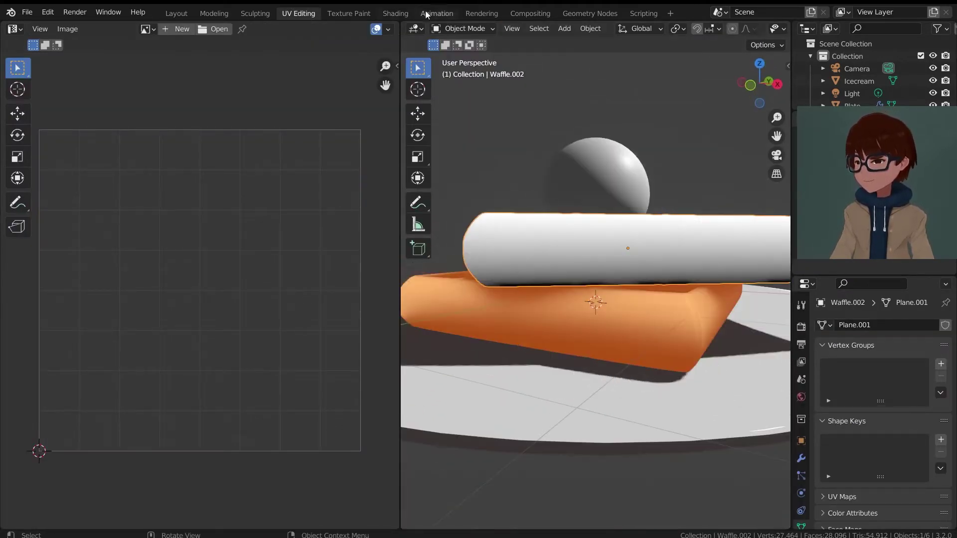
# Move the Mix node closer to Power and insert a ColorRamp between the Separate XYZ's Y output and the Viewer.
pyautogui.click(395, 14)
pyautogui.scroll(-4, 507, 367)
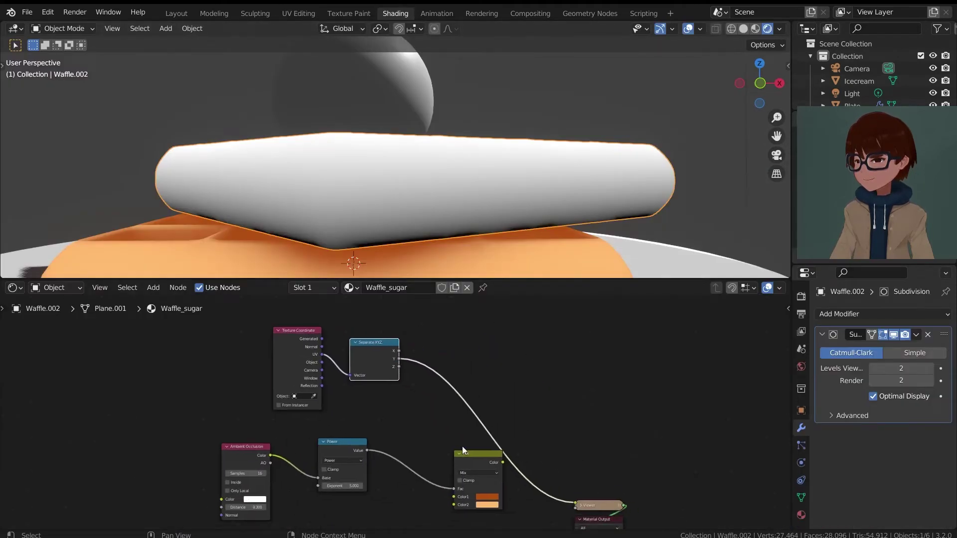
pyautogui.moveTo(463, 450); pyautogui.dragTo(412, 469)
pyautogui.scroll(2, 518, 374)
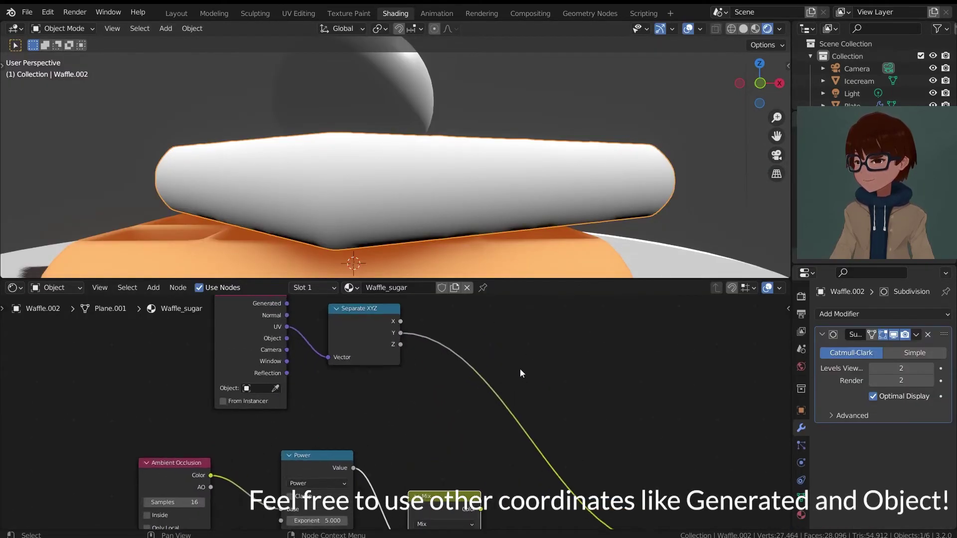
pyautogui.hotkey('shift', 'a')
pyautogui.moveTo(519, 369)
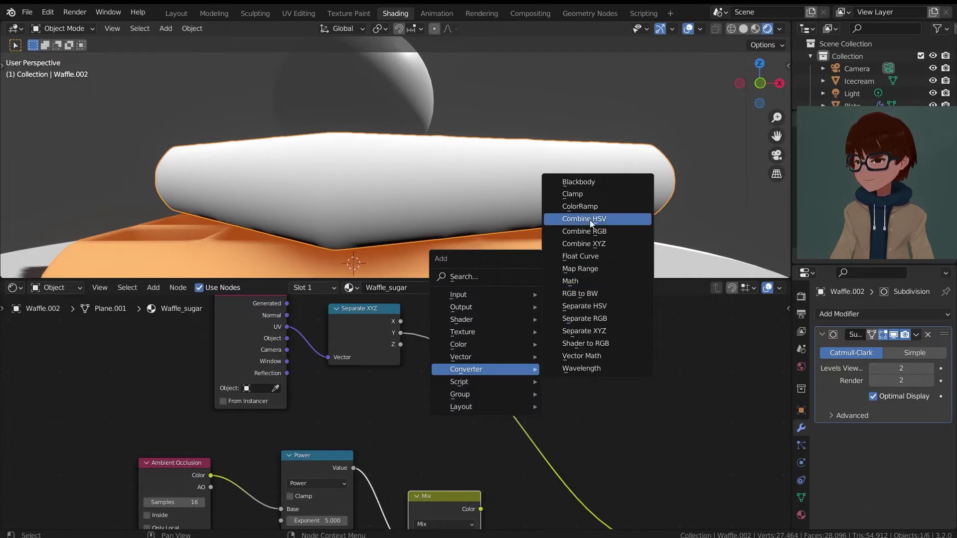
pyautogui.click(579, 206)
pyautogui.click(551, 316)
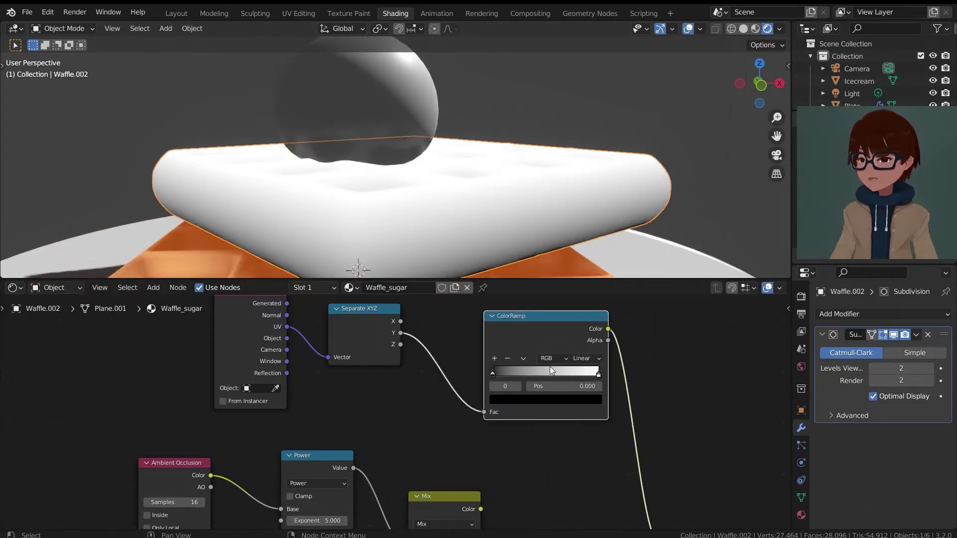
# Move the Separate XYZ node beside the ColorRamp and set the ramp's black stop position to 0.724.
pyautogui.moveTo(525, 332); pyautogui.dragTo(549, 354, button='middle')
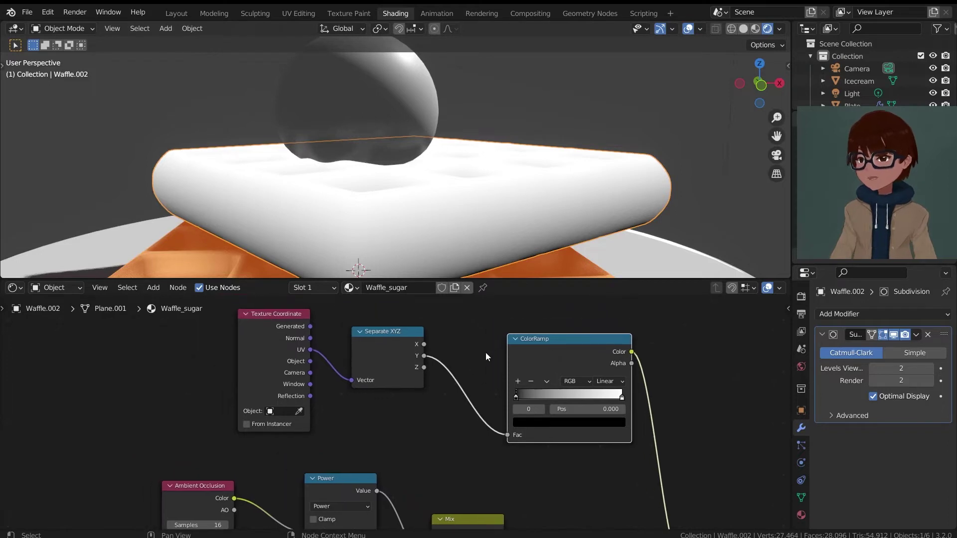
pyautogui.moveTo(384, 330); pyautogui.dragTo(441, 336)
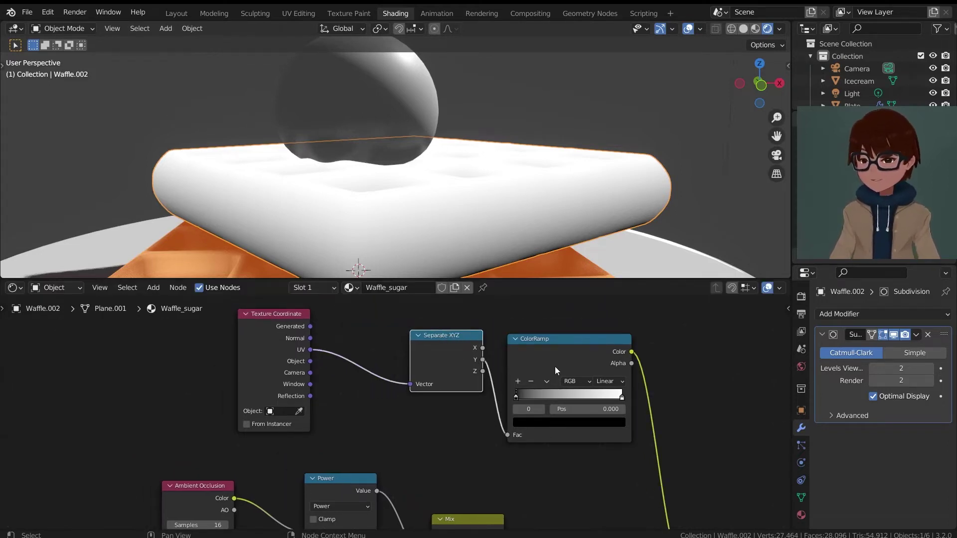
pyautogui.moveTo(516, 396); pyautogui.dragTo(587, 390)
pyautogui.moveTo(562, 211); pyautogui.dragTo(527, 189, button='middle')
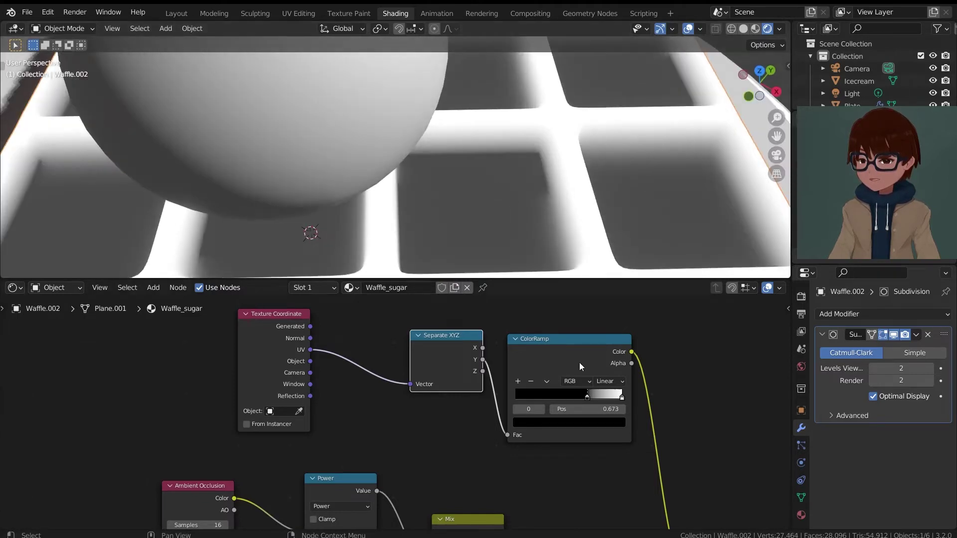
pyautogui.moveTo(589, 393); pyautogui.dragTo(593, 393)
pyautogui.scroll(-5, 530, 188)
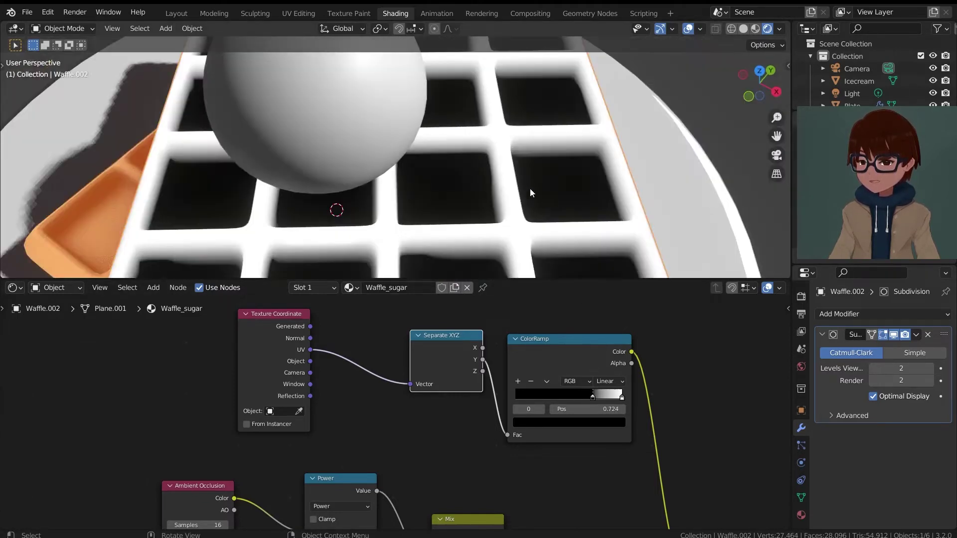
pyautogui.scroll(-3, 531, 166)
pyautogui.moveTo(531, 165); pyautogui.dragTo(509, 178, button='middle')
pyautogui.scroll(6, 508, 179)
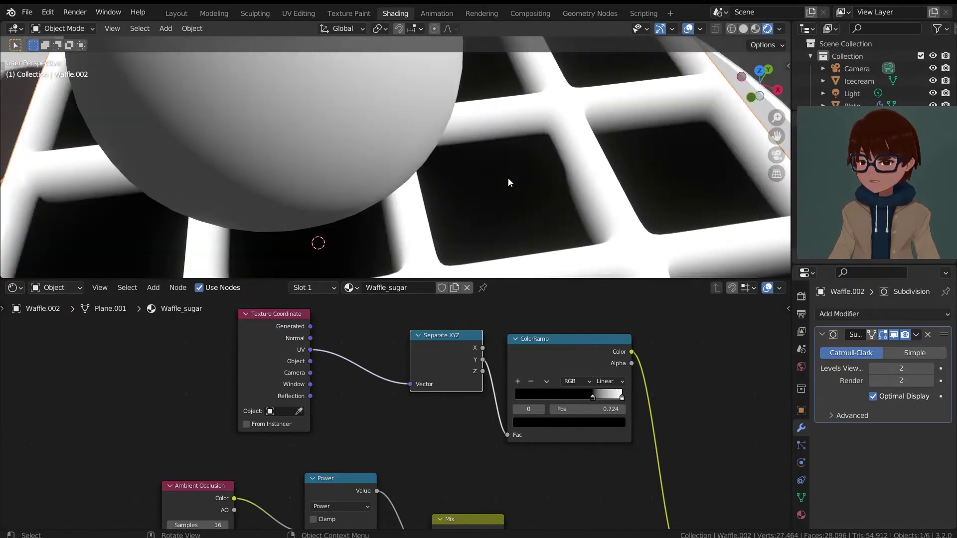
pyautogui.scroll(-8, 549, 147)
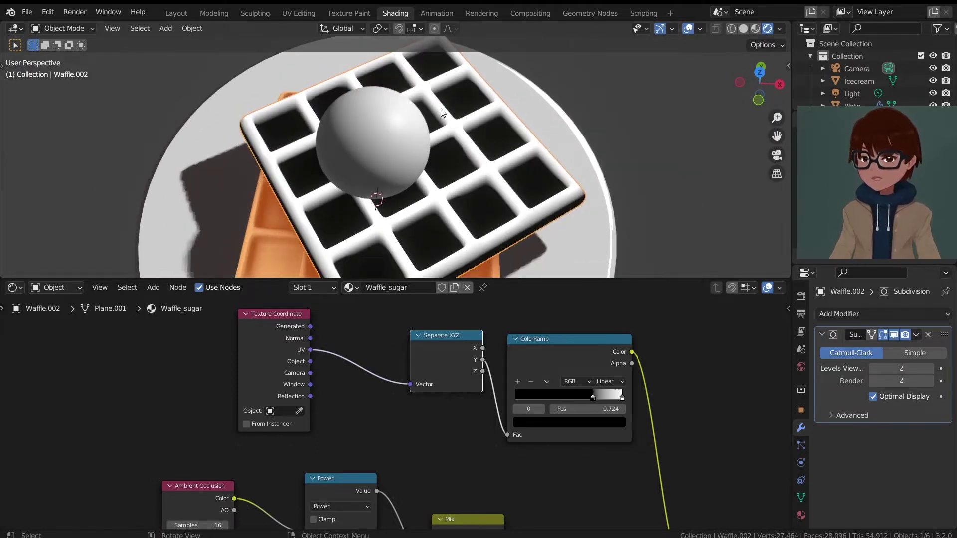
pyautogui.scroll(2, 563, 377)
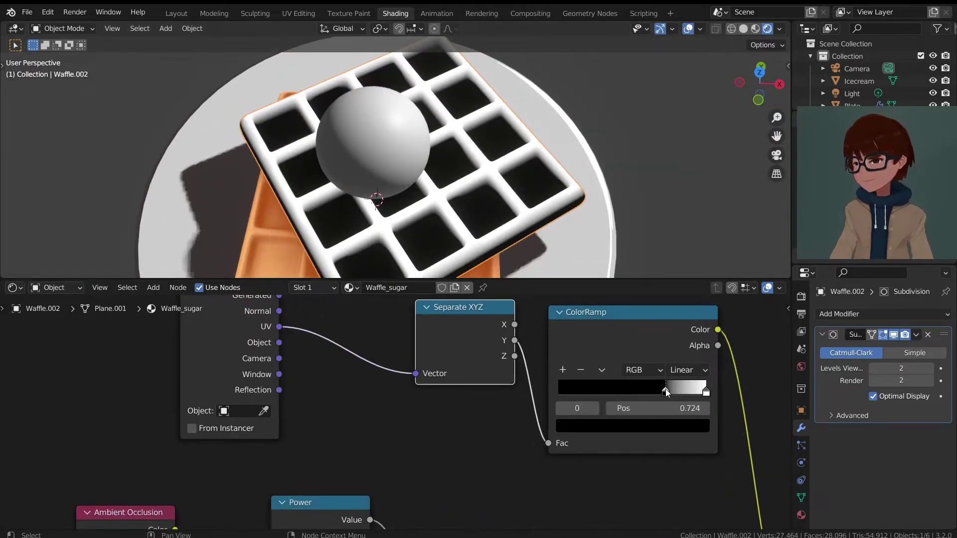
# Tune the gradient ColorRamp on the waffle's sides, with its black stop at 0.498 and its white stop at 0.778.
pyautogui.moveTo(665, 392)
pyautogui.mouseDown()
pyautogui.moveTo(658, 392)
pyautogui.moveTo(700, 392)
pyautogui.moveTo(663, 390)
pyautogui.mouseUp()
pyautogui.scroll(-2, 524, 185)
pyautogui.moveTo(523, 184); pyautogui.dragTo(572, 117, button='middle')
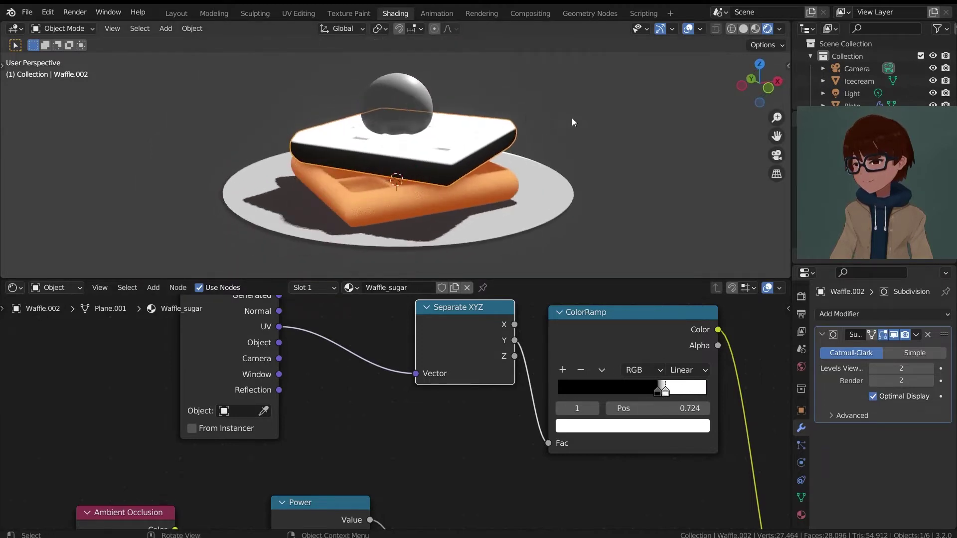
pyautogui.scroll(4, 572, 118)
pyautogui.moveTo(657, 397); pyautogui.dragTo(631, 391)
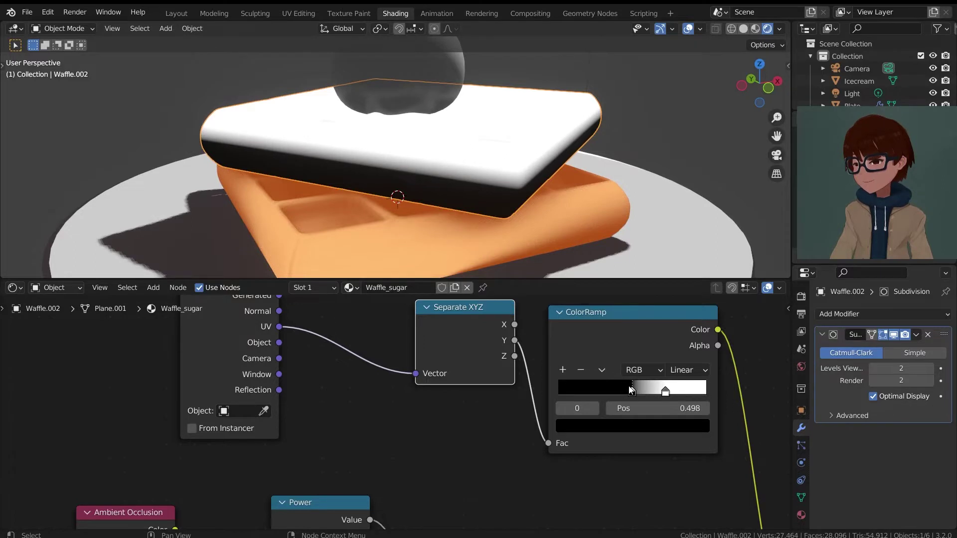
pyautogui.moveTo(562, 201); pyautogui.dragTo(529, 227, button='middle')
pyautogui.moveTo(666, 392); pyautogui.dragTo(673, 391)
pyautogui.moveTo(493, 134); pyautogui.dragTo(523, 134, button='middle')
# Move the Texture Coordinate, Separate XYZ and ColorRamp nodes below the Ambient Occlusion branch and delete the unused Principled BSDF.
pyautogui.scroll(-4, 622, 385)
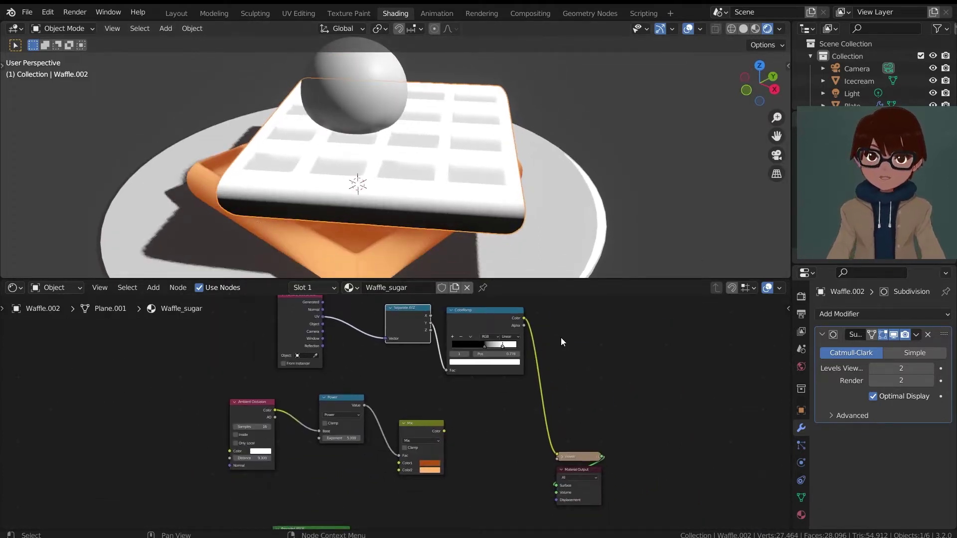
pyautogui.scroll(-3, 379, 351)
pyautogui.moveTo(342, 352); pyautogui.dragTo(364, 353, button='middle')
pyautogui.moveTo(292, 329); pyautogui.dragTo(515, 356)
pyautogui.moveTo(515, 349); pyautogui.dragTo(543, 329, button='middle')
pyautogui.moveTo(532, 317); pyautogui.dragTo(476, 465)
pyautogui.scroll(4, 470, 402)
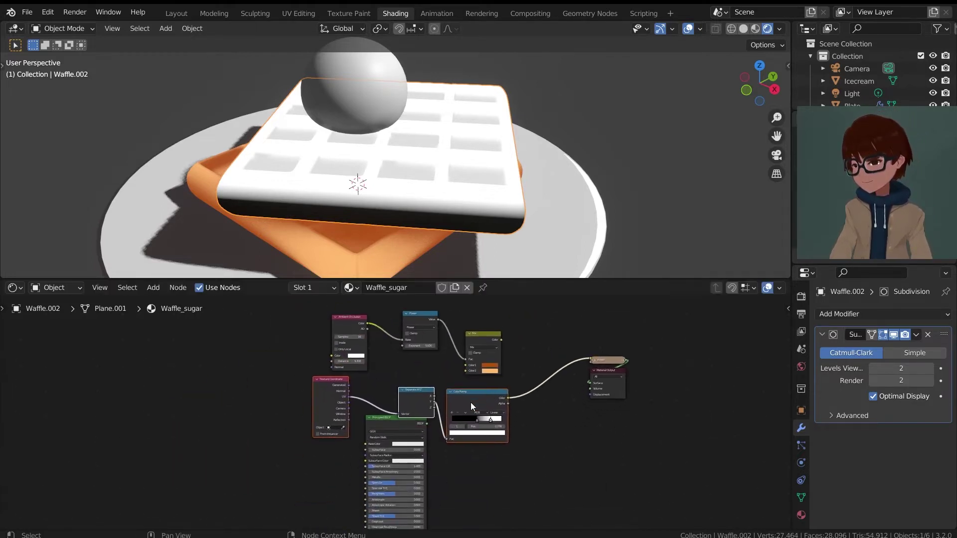
pyautogui.click(375, 424)
pyautogui.press('x')
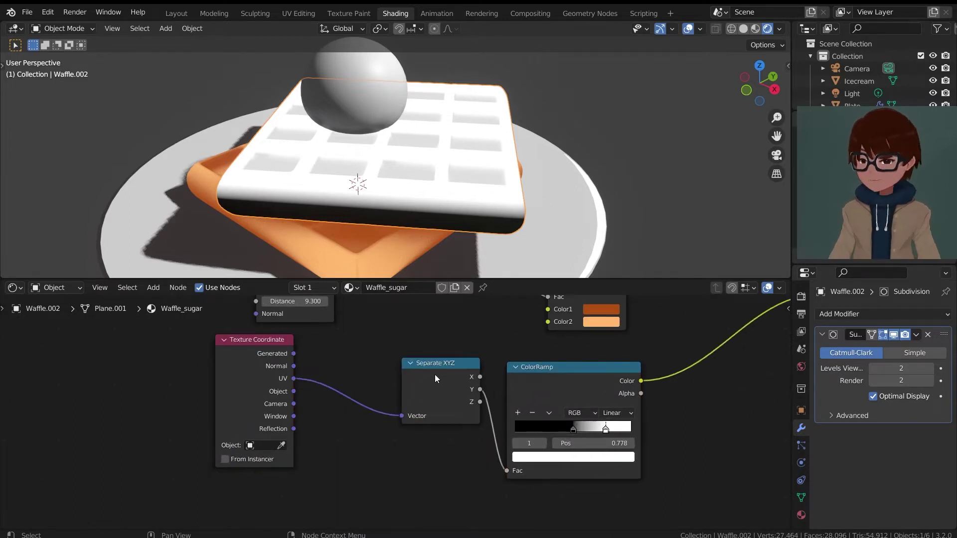
# Move Ambient Occlusion farther from Power and pack the Texture Coordinate, Separate XYZ and ColorRamp nodes closely together.
pyautogui.scroll(-1, 434, 375)
pyautogui.moveTo(395, 397); pyautogui.dragTo(357, 431, button='middle')
pyautogui.scroll(-2, 373, 378)
pyautogui.moveTo(270, 324); pyautogui.dragTo(232, 317)
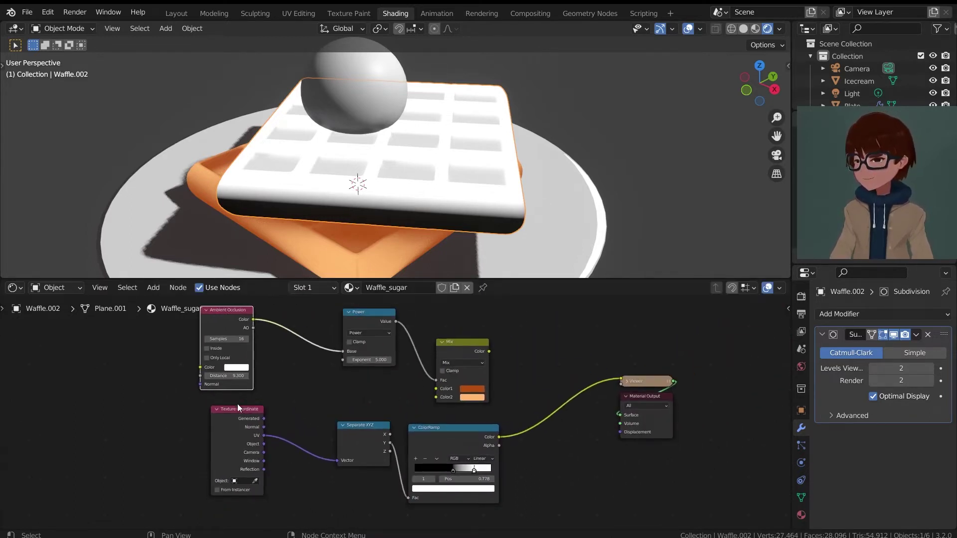
pyautogui.moveTo(237, 408); pyautogui.dragTo(277, 410)
pyautogui.moveTo(363, 425); pyautogui.dragTo(352, 416)
pyautogui.moveTo(437, 436); pyautogui.dragTo(409, 435)
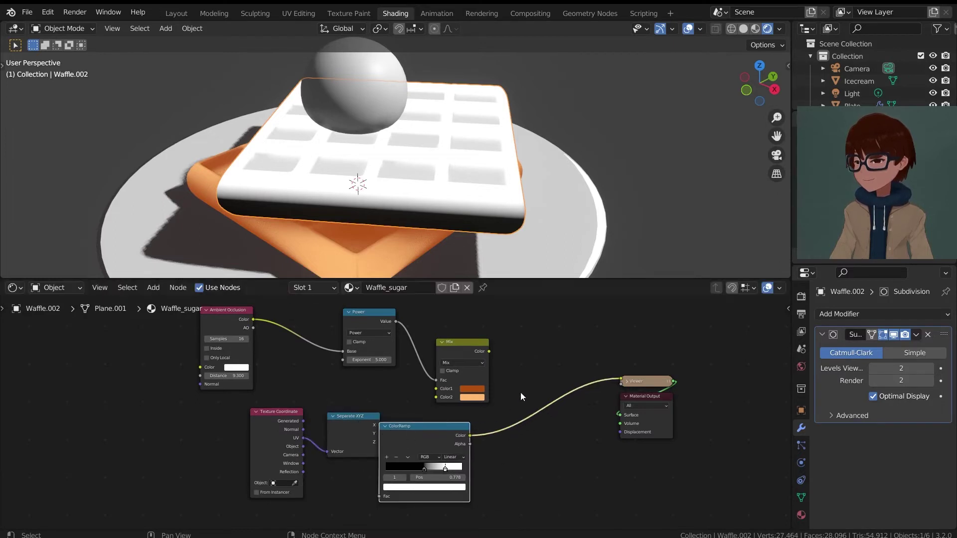
# Move the three gradient mask nodes together farther away from the Ambient Occlusion branch and the Material Output.
pyautogui.moveTo(618, 384); pyautogui.dragTo(536, 379, button='middle')
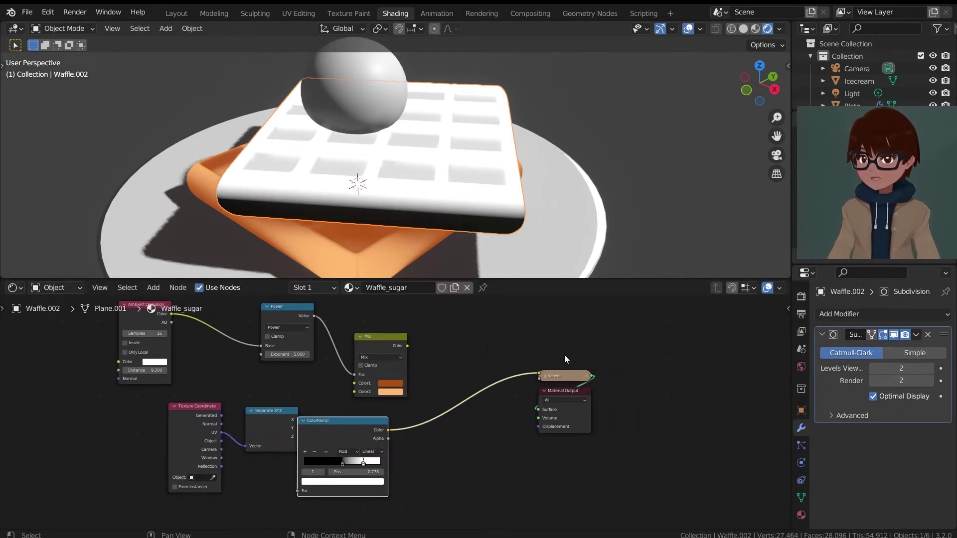
pyautogui.moveTo(442, 512); pyautogui.dragTo(154, 428)
pyautogui.moveTo(400, 441); pyautogui.dragTo(461, 401, button='middle')
pyautogui.press('g')
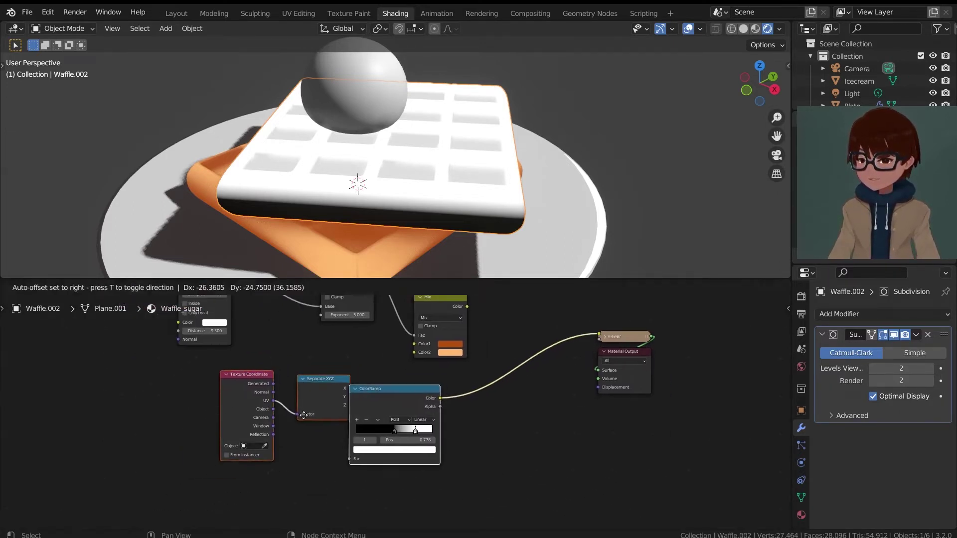
pyautogui.click(402, 432)
pyautogui.click(497, 445)
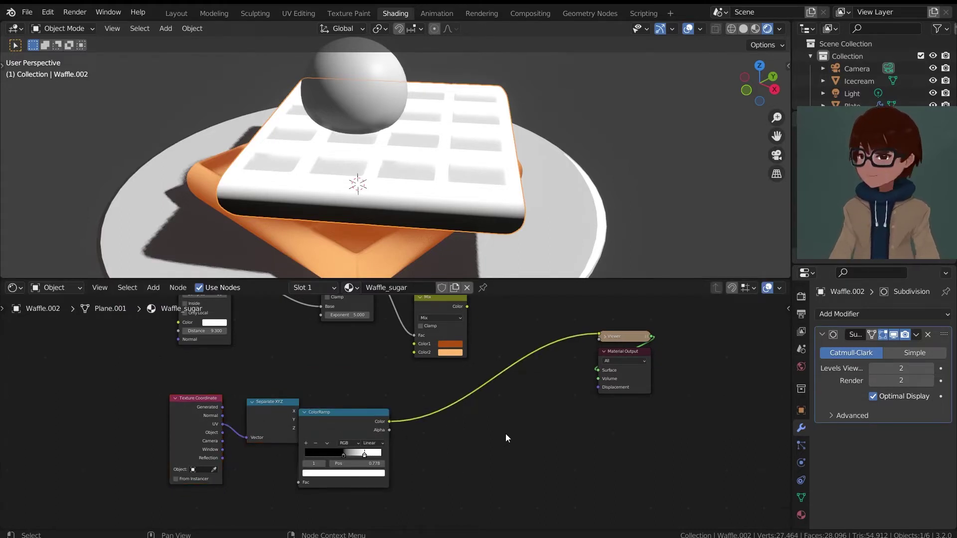
# Add a Voronoi Texture node below the gradient ColorRamp and preview its Distance output on the upper waffle.
pyautogui.scroll(1, 503, 435)
pyautogui.hotkey('shift', 'a')
pyautogui.moveTo(477, 384)
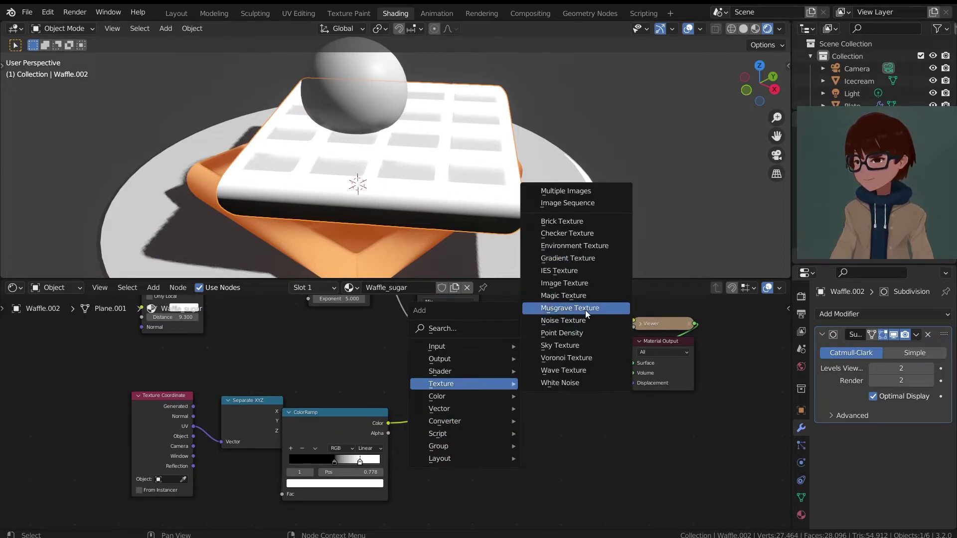
pyautogui.click(574, 357)
pyautogui.moveTo(526, 477); pyautogui.dragTo(566, 406, button='middle')
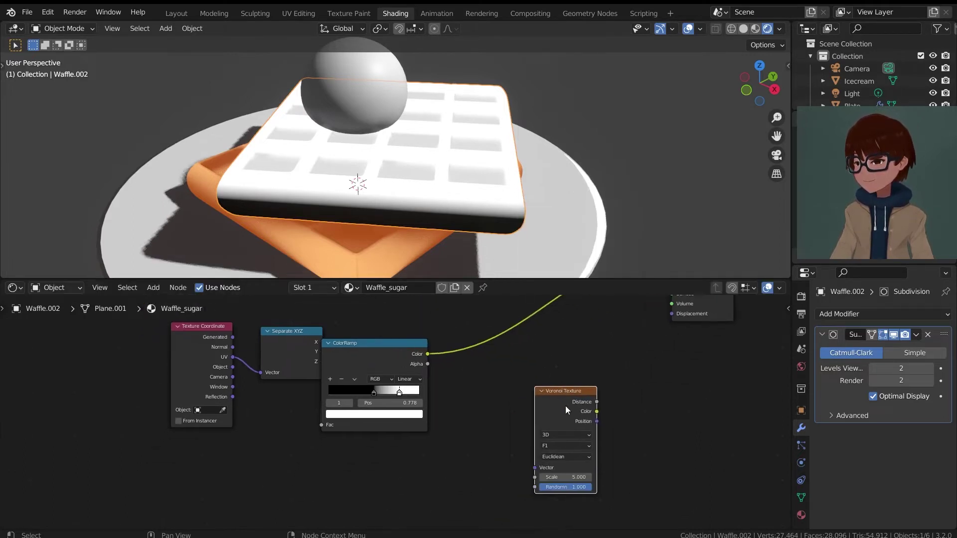
pyautogui.moveTo(565, 406); pyautogui.dragTo(459, 458)
pyautogui.moveTo(473, 419); pyautogui.dragTo(509, 370, button='middle')
pyautogui.scroll(3, 509, 370)
pyautogui.moveTo(513, 401); pyautogui.dragTo(379, 425)
pyautogui.keyDown('ctrl'); pyautogui.keyDown('shift'); pyautogui.click(380, 425); pyautogui.keyUp('shift'); pyautogui.keyUp('ctrl')
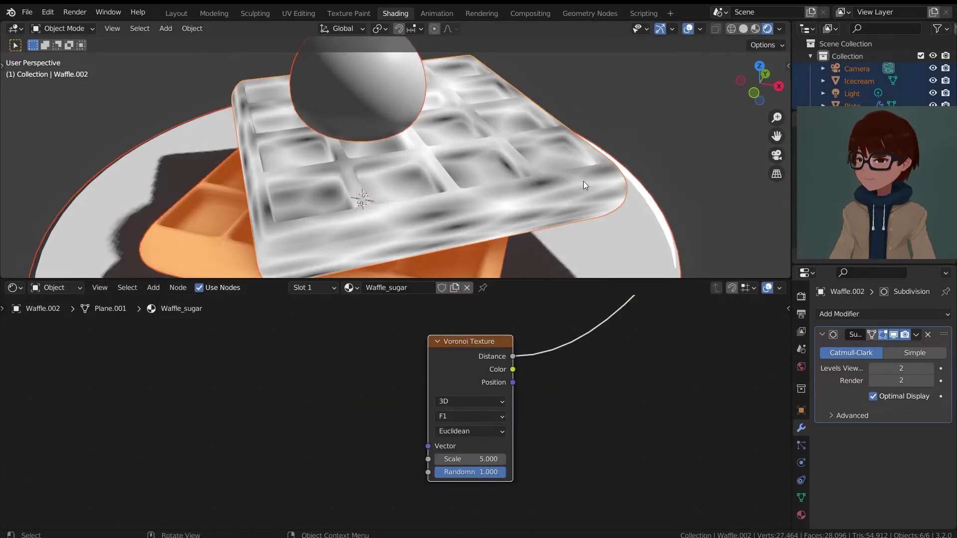
pyautogui.hotkey('alt', 'a')
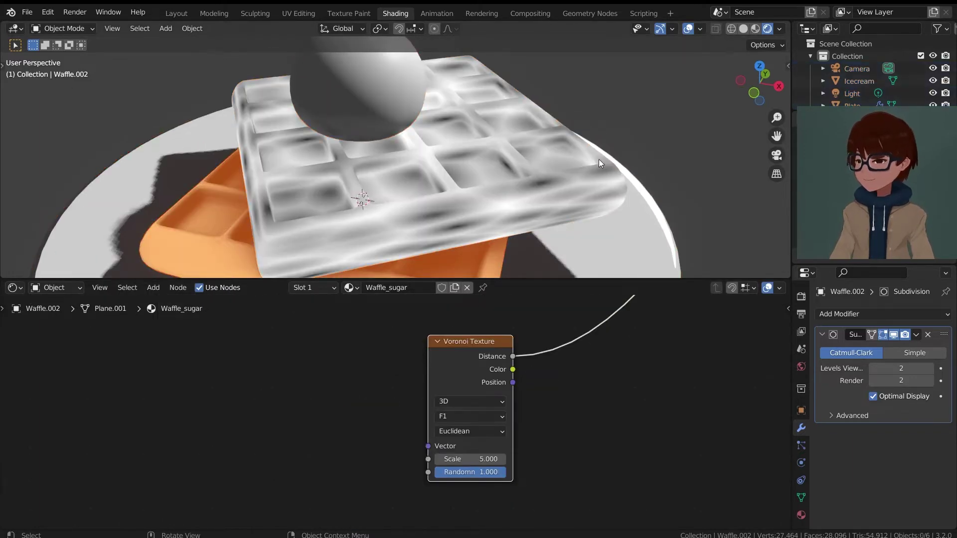
pyautogui.moveTo(599, 160); pyautogui.dragTo(420, 136, button='middle')
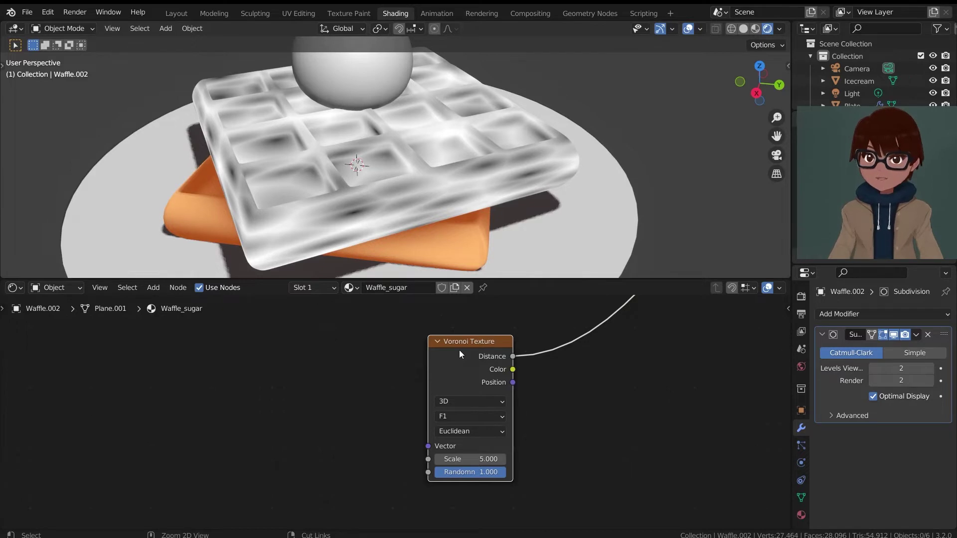
# Add Mapping and Texture Coordinate nodes to the Voronoi Texture and feed the Mapping's Vector from the Object output.
pyautogui.hotkey('ctrl', 't')
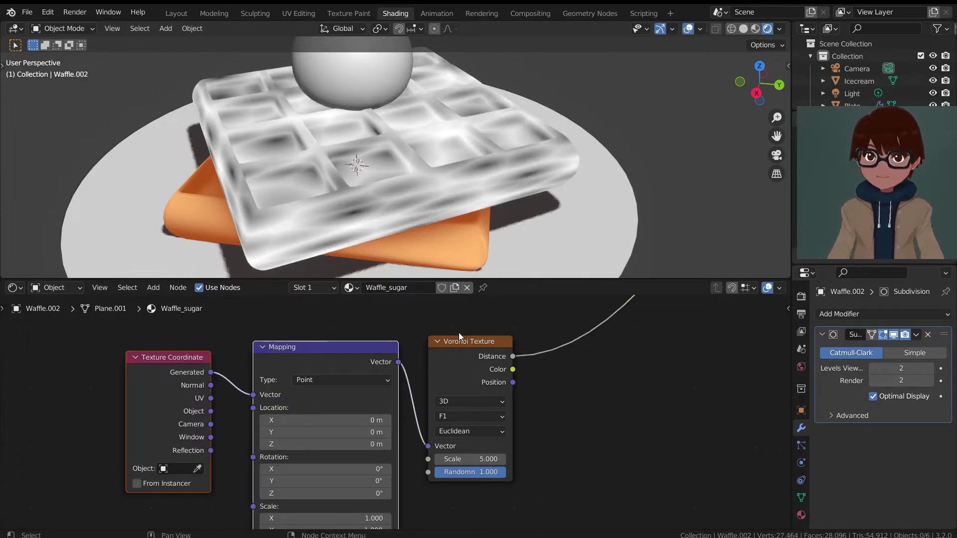
pyautogui.scroll(3, 231, 426)
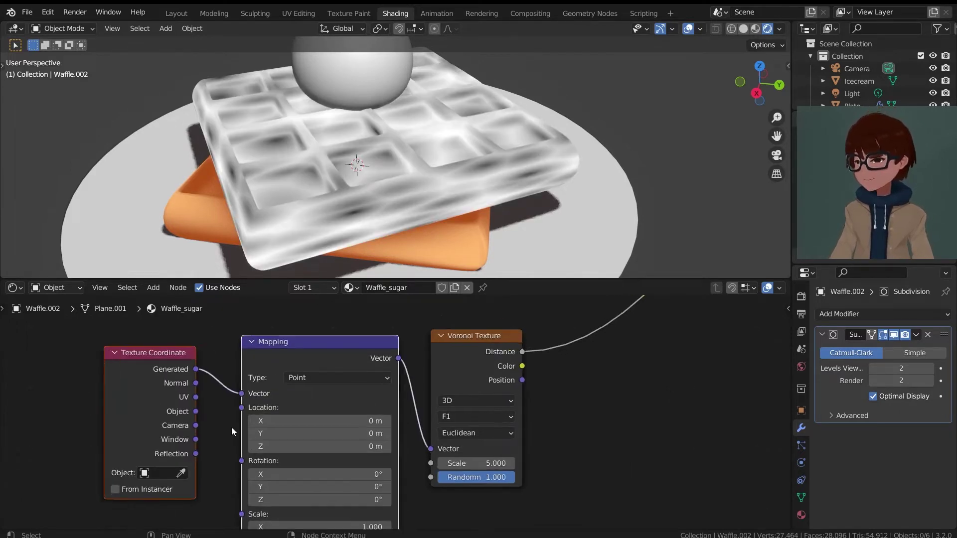
pyautogui.moveTo(204, 409); pyautogui.dragTo(296, 378, button='middle')
pyautogui.scroll(1, 253, 380)
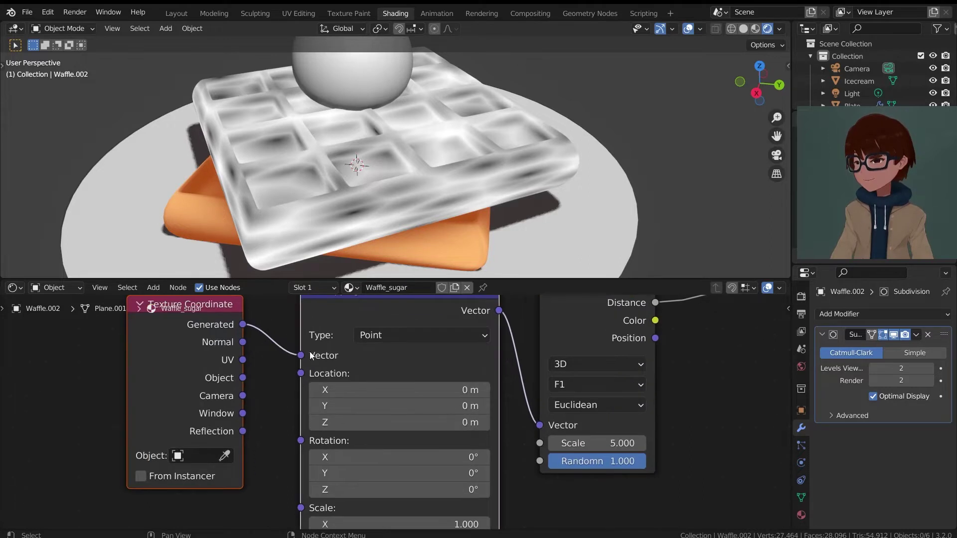
pyautogui.moveTo(243, 378); pyautogui.dragTo(301, 356)
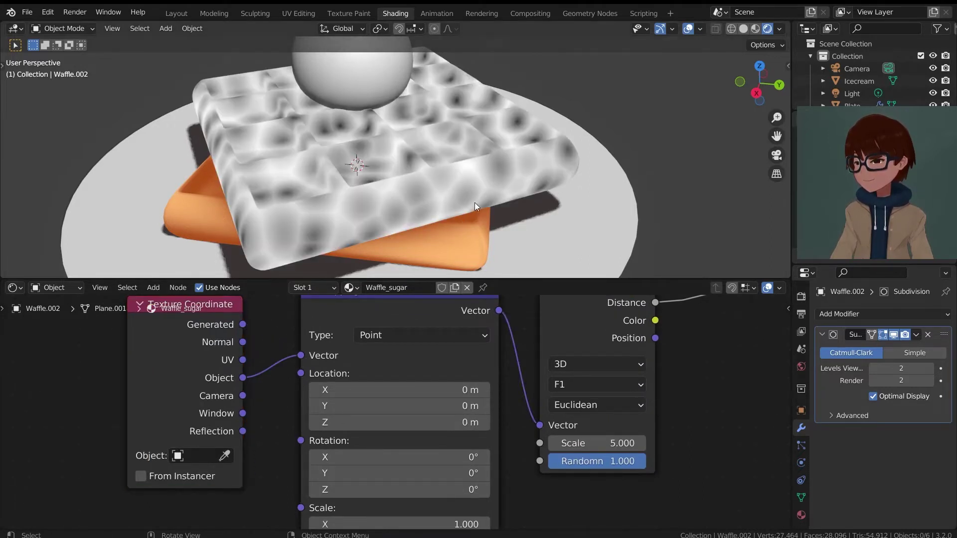
pyautogui.moveTo(474, 202); pyautogui.dragTo(452, 179, button='middle')
pyautogui.scroll(2, 502, 184)
pyautogui.scroll(3, 452, 179)
pyautogui.scroll(-3, 641, 354)
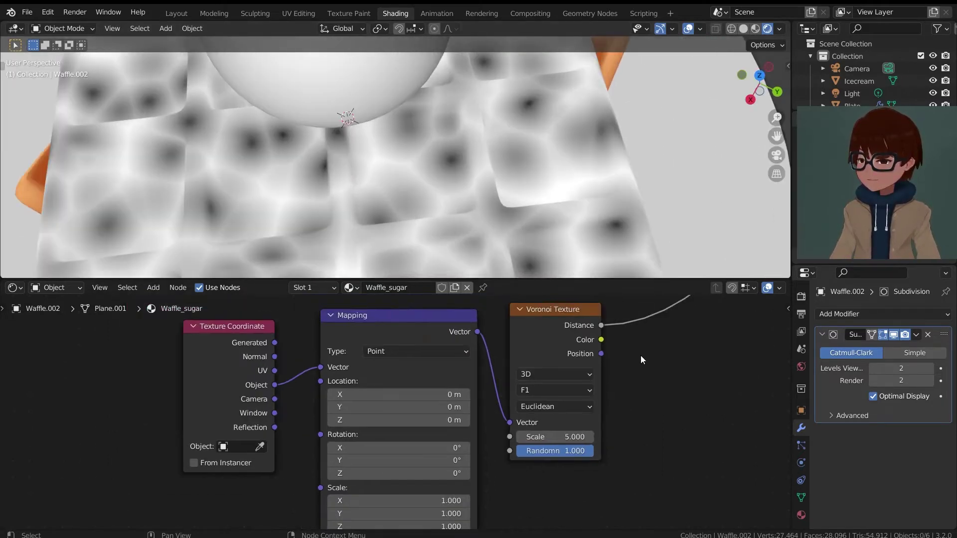
# Set the Voronoi Texture's Scale to 85.2.
pyautogui.moveTo(641, 355); pyautogui.dragTo(526, 350, button='middle')
pyautogui.scroll(2, 434, 437)
pyautogui.moveTo(439, 443); pyautogui.dragTo(619, 443)
pyautogui.moveTo(543, 420); pyautogui.dragTo(458, 460, button='middle')
pyautogui.scroll(-1, 488, 393)
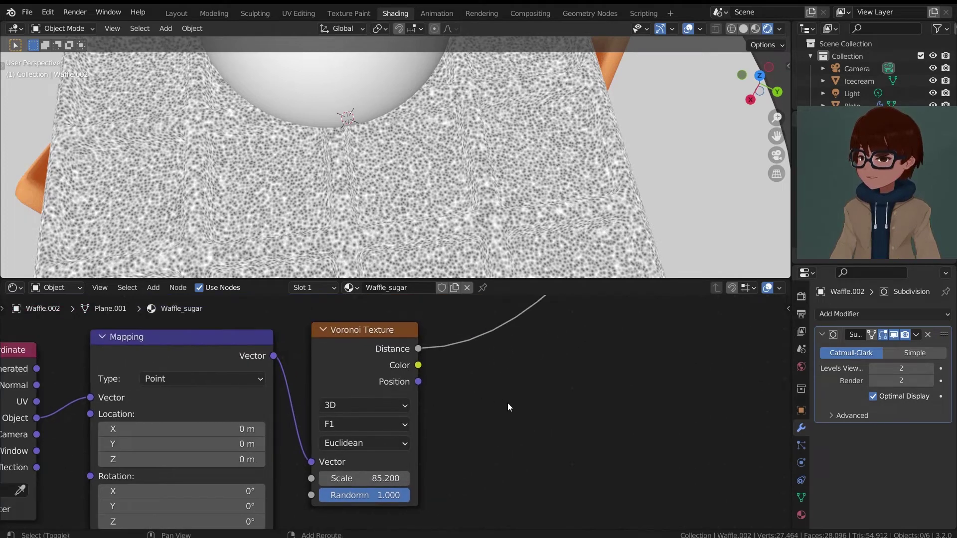
# Insert a ColorRamp node between the Voronoi Texture's Distance output and the Viewer.
pyautogui.scroll(-3, 507, 402)
pyautogui.moveTo(509, 389); pyautogui.dragTo(466, 411, button='middle')
pyautogui.hotkey('shift', 'a')
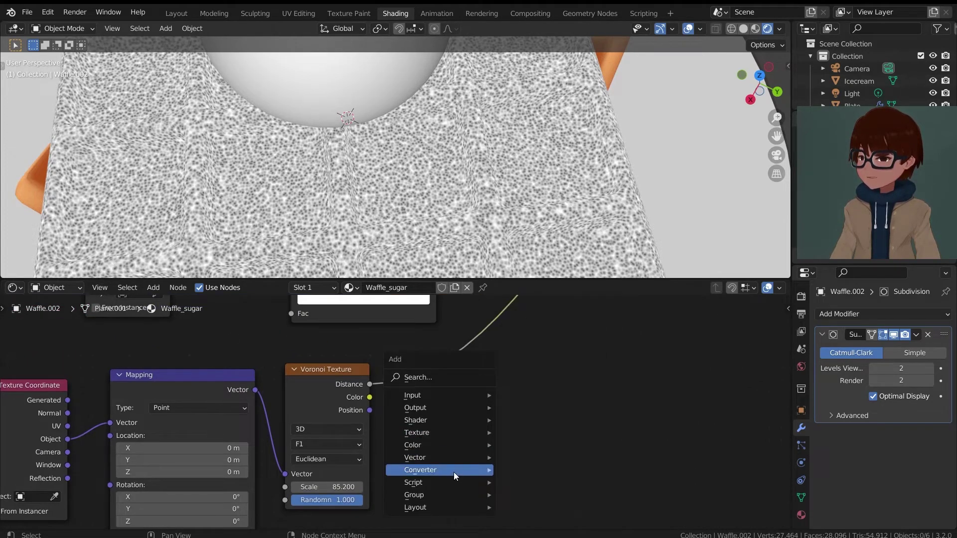
pyautogui.moveTo(454, 471)
pyautogui.click(544, 312)
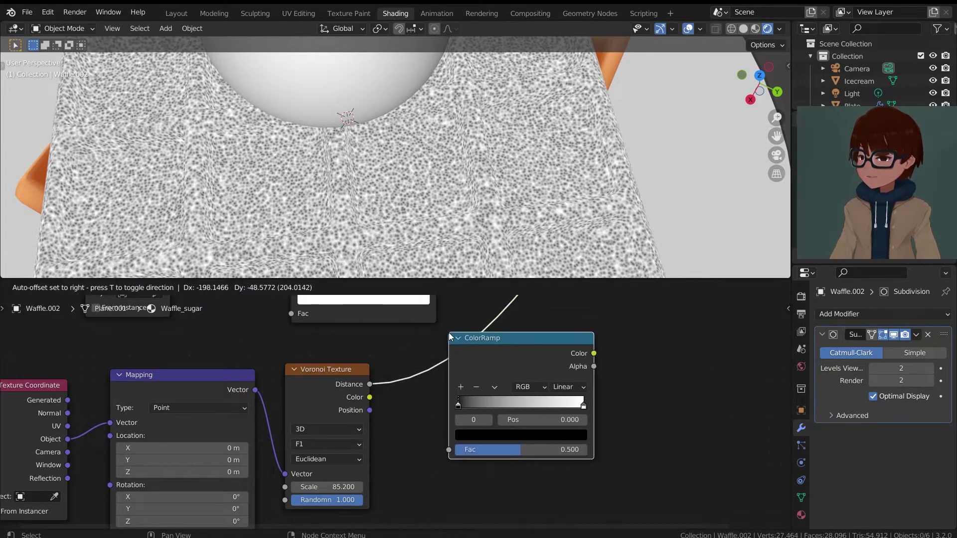
pyautogui.click(449, 336)
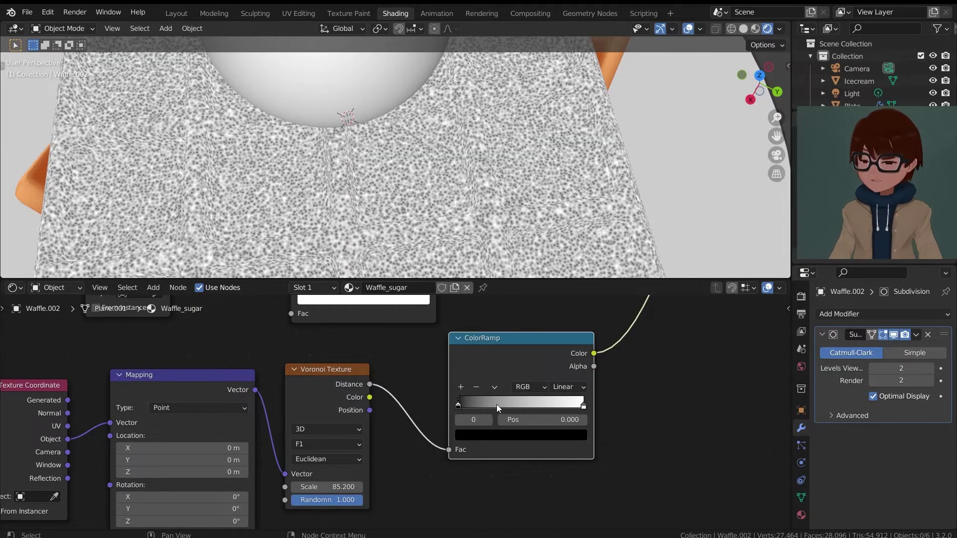
# Move the Voronoi ColorRamp's white stop slightly inward and set the Voronoi Texture's Scale to 15.1.
pyautogui.moveTo(460, 402); pyautogui.dragTo(427, 395)
pyautogui.moveTo(319, 482); pyautogui.dragTo(280, 482)
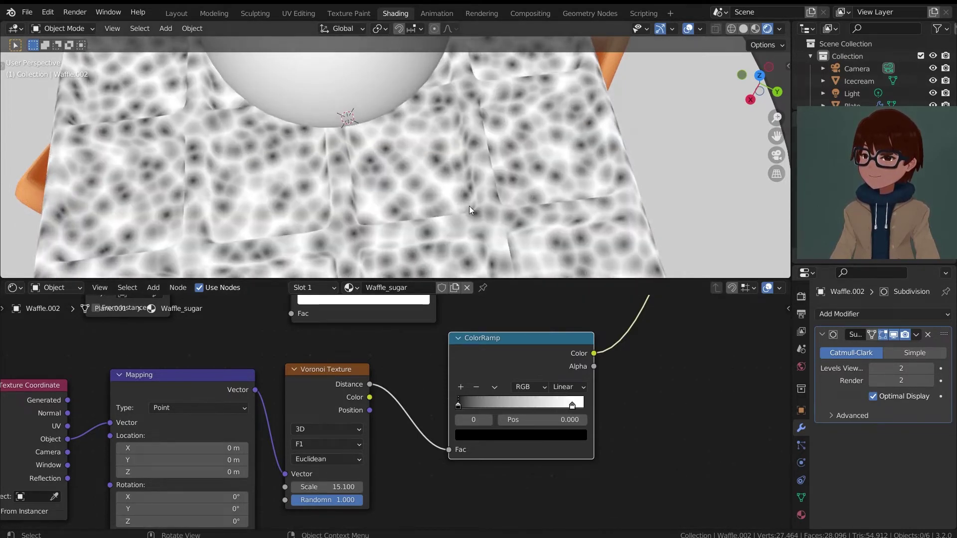
pyautogui.scroll(8, 469, 205)
pyautogui.scroll(-3, 413, 183)
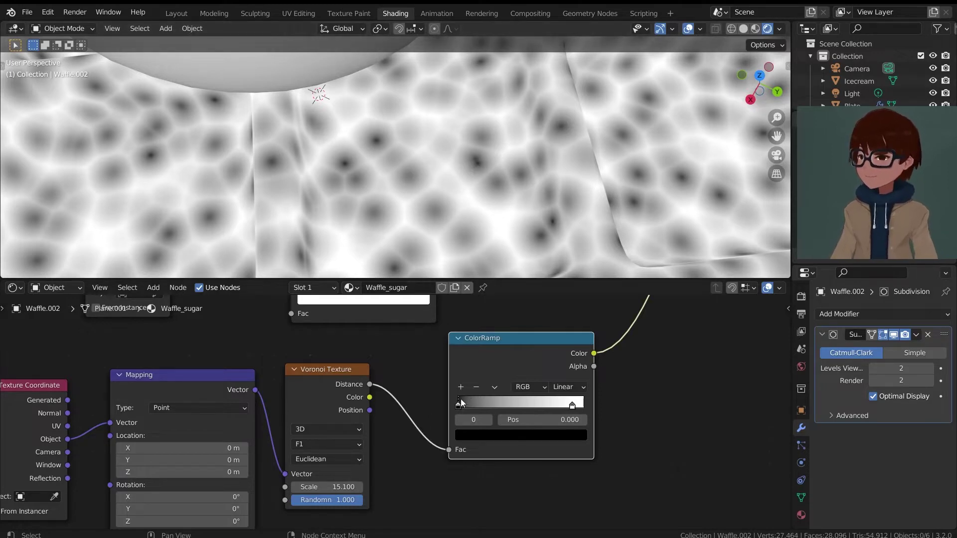
# Reverse the Voronoi ColorRamp so white is at the start, and set its black stop position to 0.156.
pyautogui.moveTo(460, 402)
pyautogui.mouseDown()
pyautogui.moveTo(564, 404)
pyautogui.moveTo(458, 405)
pyautogui.mouseUp()
pyautogui.moveTo(519, 404); pyautogui.dragTo(468, 403)
pyautogui.scroll(-4, 524, 150)
pyautogui.scroll(3, 525, 150)
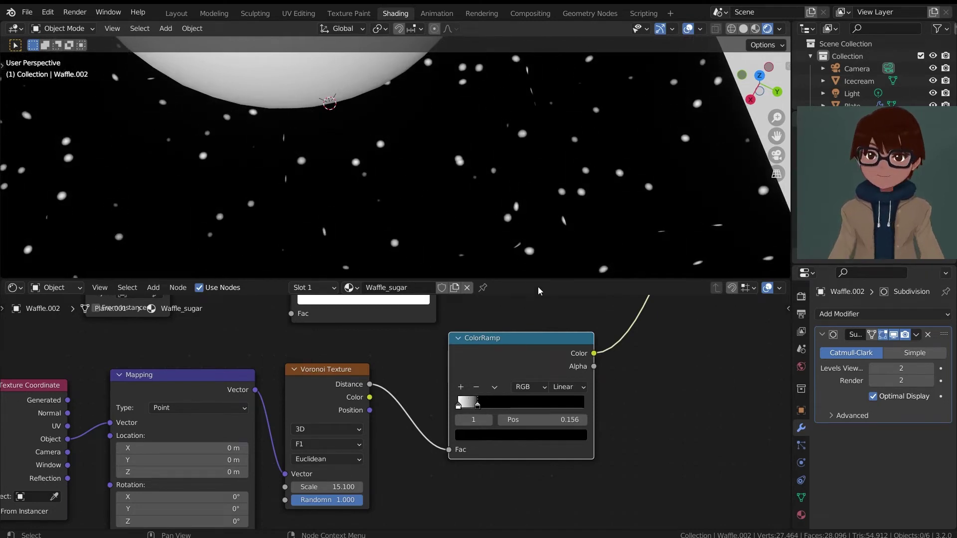
pyautogui.scroll(-4, 374, 358)
pyautogui.moveTo(371, 468); pyautogui.dragTo(401, 402, button='middle')
pyautogui.scroll(3, 388, 402)
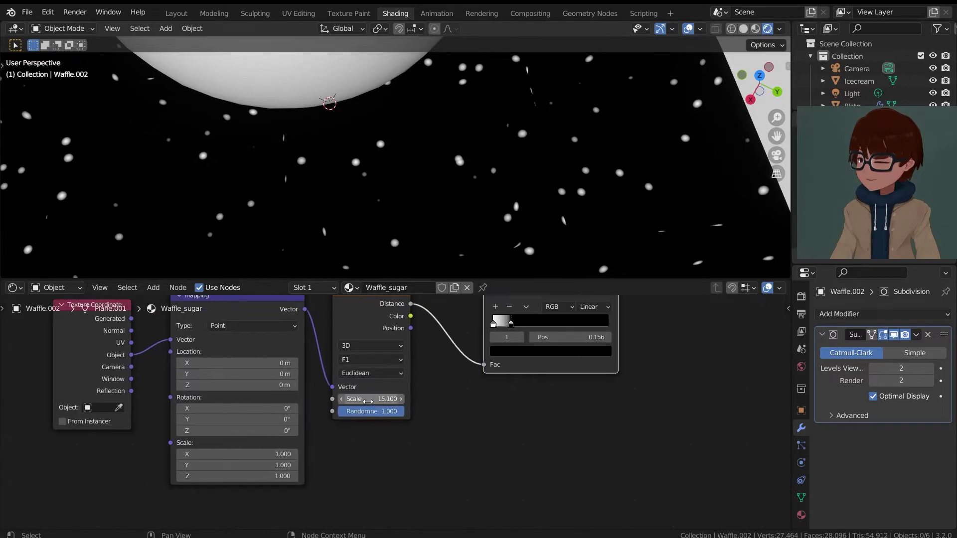
# Set the Voronoi Texture's Scale to 91.5 and move the Voronoi ColorRamp's white stop to position 0.076.
pyautogui.moveTo(368, 401); pyautogui.dragTo(587, 317)
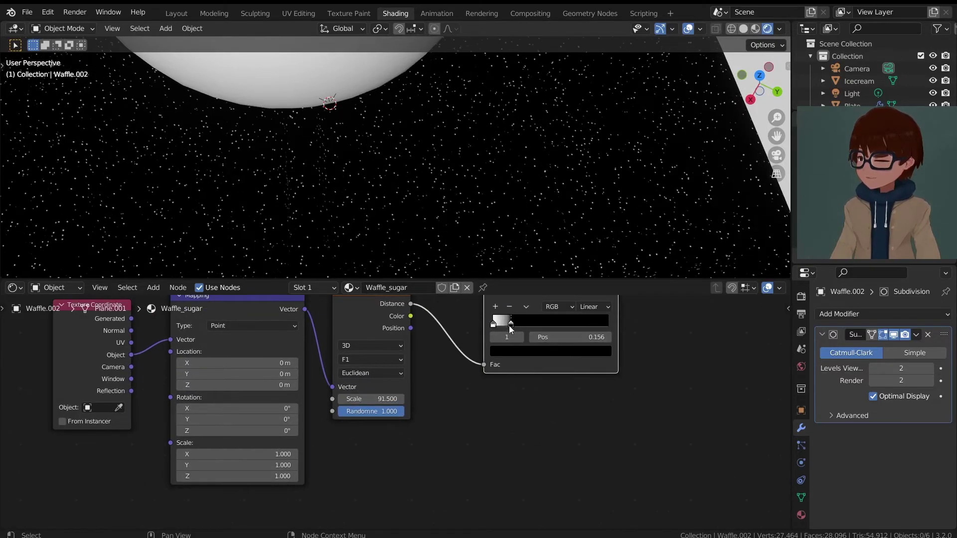
pyautogui.moveTo(509, 325)
pyautogui.mouseDown()
pyautogui.moveTo(519, 323)
pyautogui.moveTo(502, 324)
pyautogui.mouseUp()
pyautogui.moveTo(488, 212); pyautogui.dragTo(412, 95, button='middle')
pyautogui.scroll(-7, 495, 96)
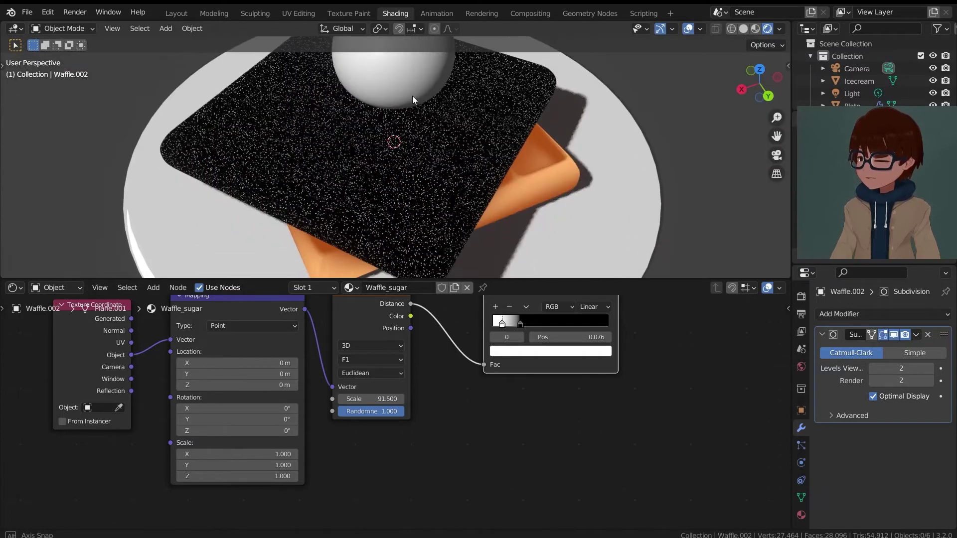
pyautogui.scroll(-5, 512, 453)
# Spread out the node layout by moving the Material Output away from the Viewer and shifting the Power node toward the Ambient Occlusion node.
pyautogui.moveTo(500, 348); pyautogui.dragTo(494, 418, button='middle')
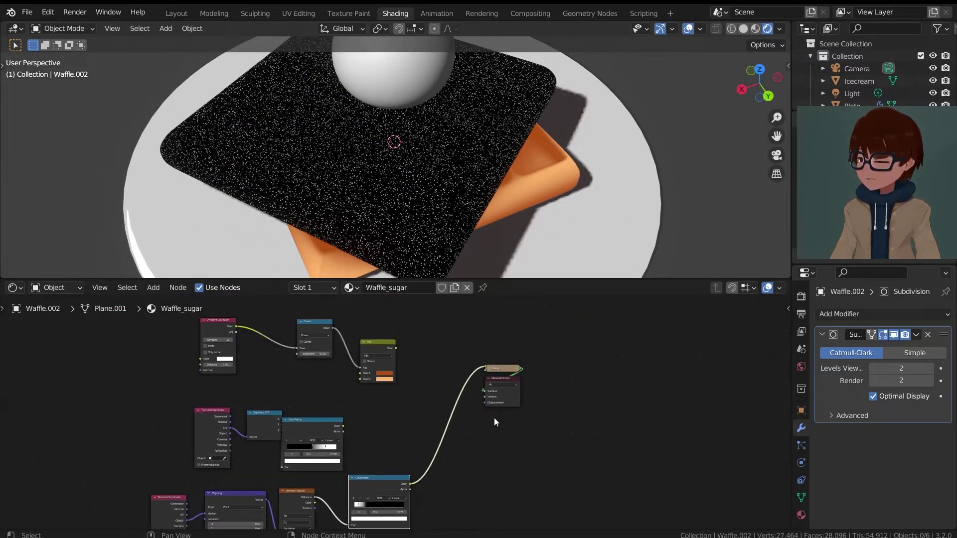
pyautogui.scroll(2, 494, 417)
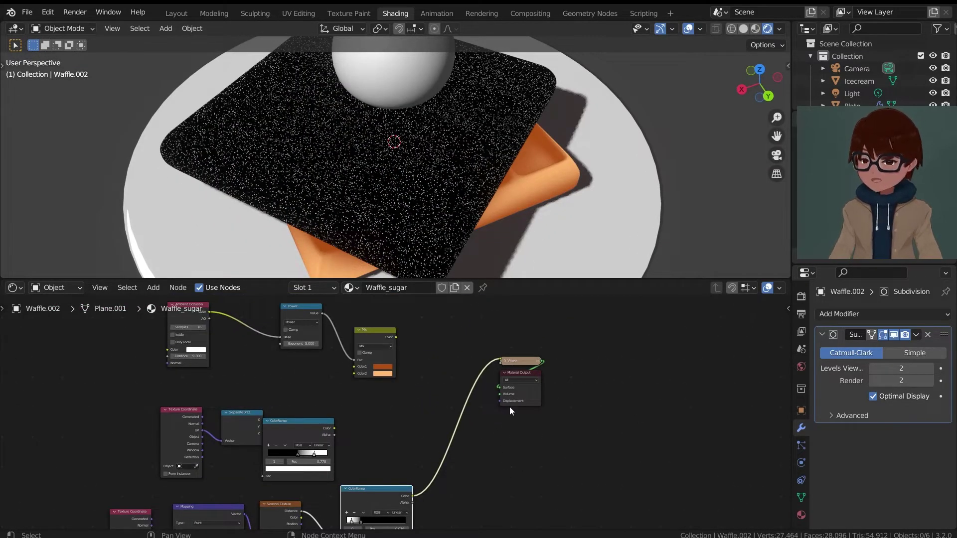
pyautogui.moveTo(512, 401); pyautogui.dragTo(615, 404)
pyautogui.moveTo(407, 351); pyautogui.dragTo(564, 373, button='middle')
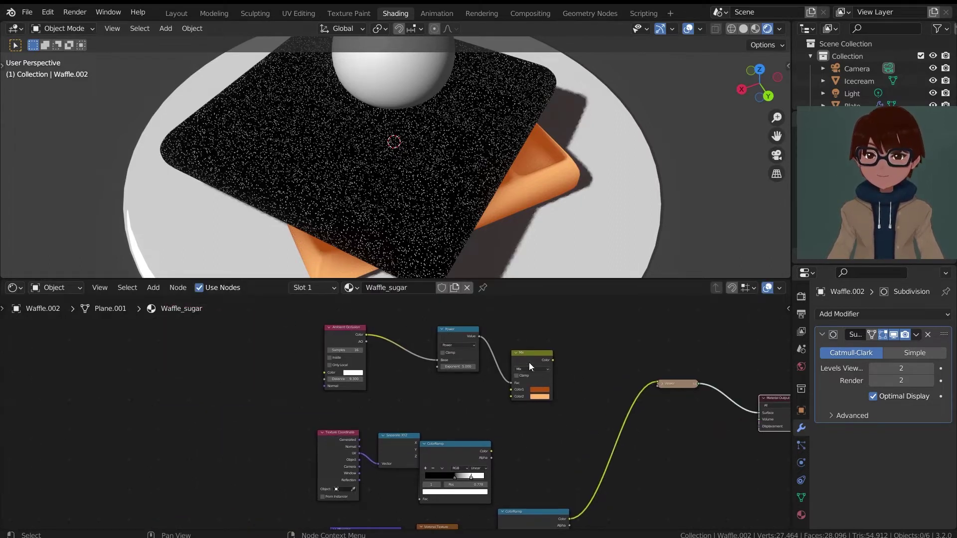
pyautogui.scroll(-3, 444, 356)
pyautogui.moveTo(444, 355); pyautogui.dragTo(380, 356, button='middle')
pyautogui.scroll(4, 381, 357)
pyautogui.moveTo(370, 339); pyautogui.dragTo(348, 342)
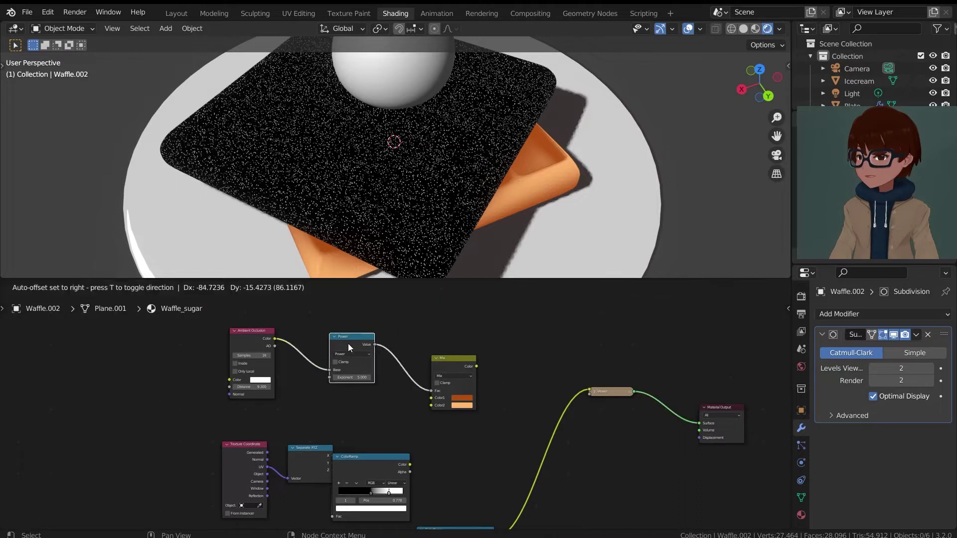
pyautogui.scroll(2, 491, 346)
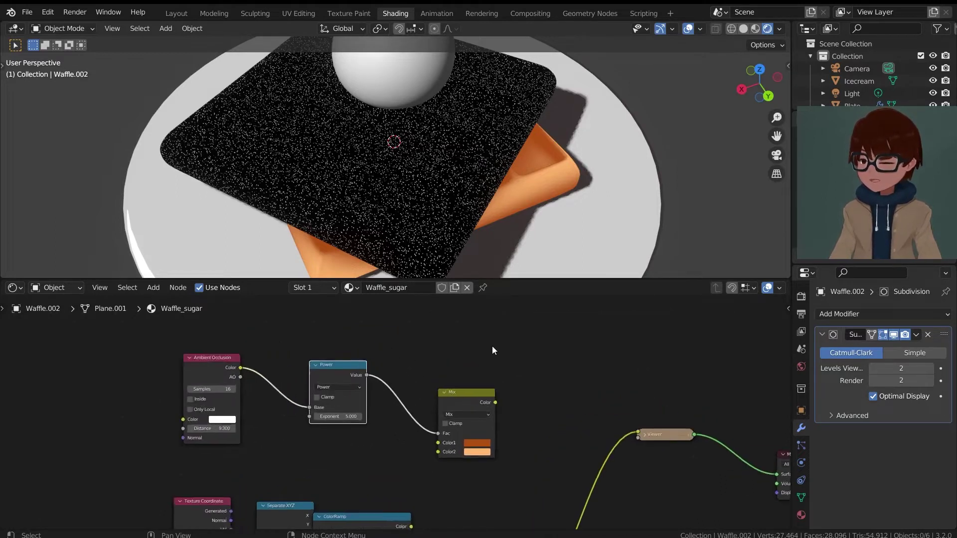
# Add a Frame and parent the Ambient Occlusion, Power and Mix nodes to it.
pyautogui.click(458, 331)
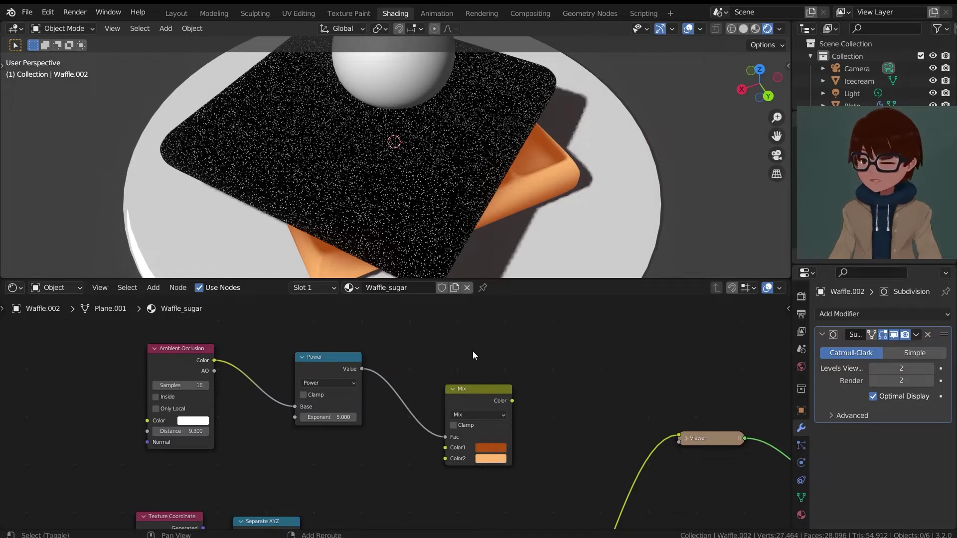
pyautogui.hotkey('shift', 'a')
pyautogui.moveTo(466, 389)
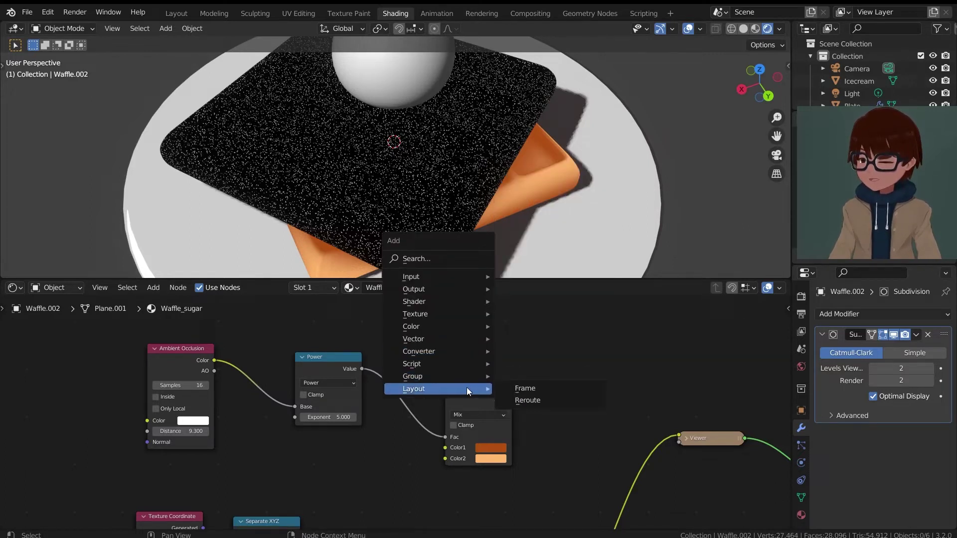
pyautogui.click(523, 388)
pyautogui.click(381, 297)
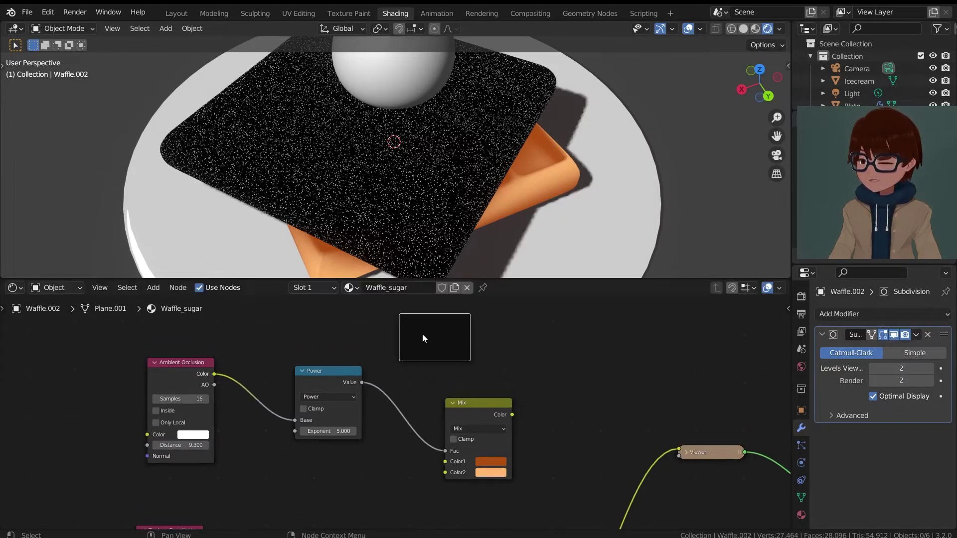
pyautogui.scroll(-1, 384, 360)
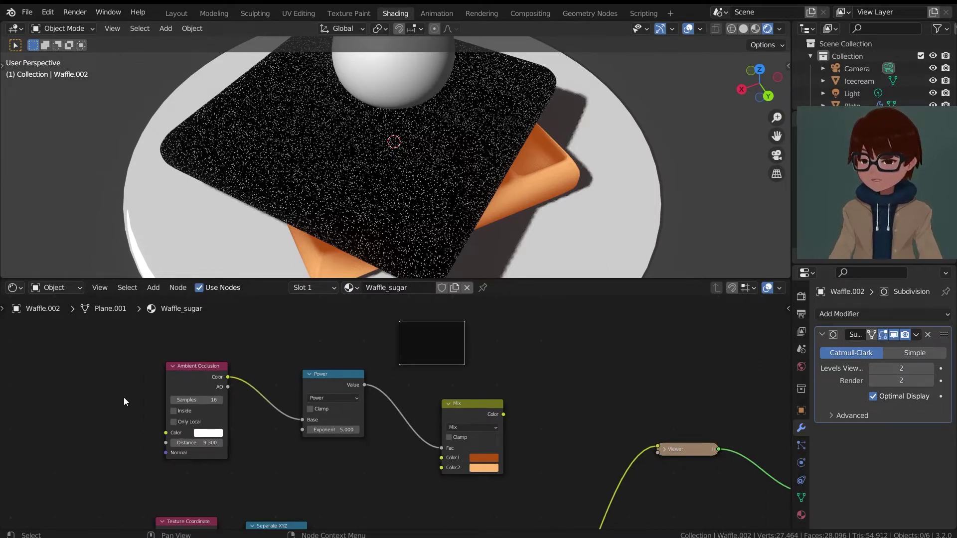
pyautogui.moveTo(124, 397); pyautogui.dragTo(503, 431)
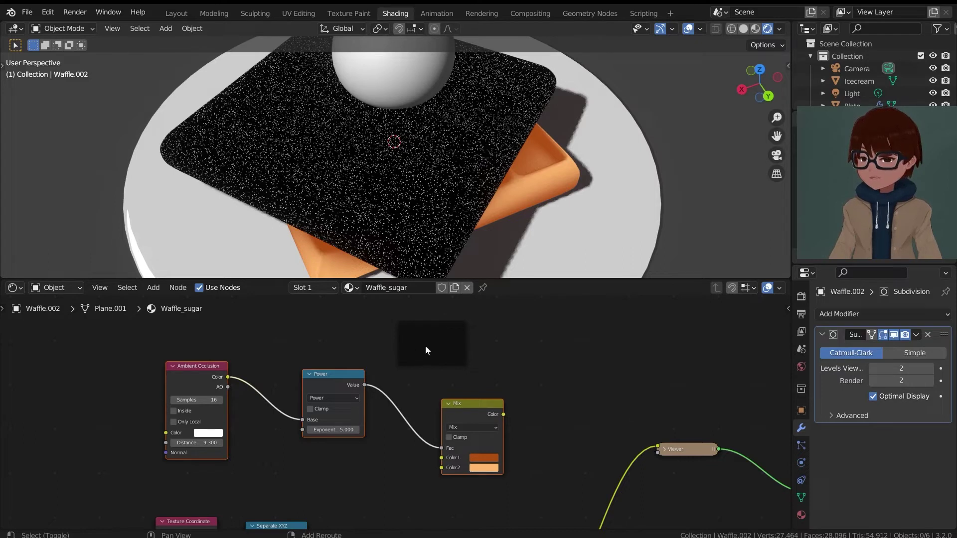
pyautogui.keyDown('shift'); pyautogui.click(461, 348); pyautogui.keyUp('shift')
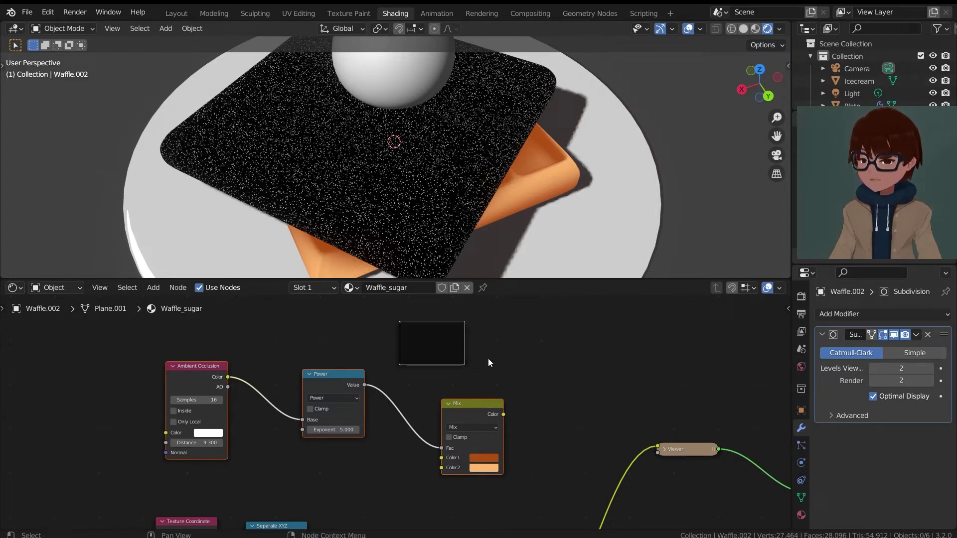
pyautogui.hotkey('ctrl', 'p')
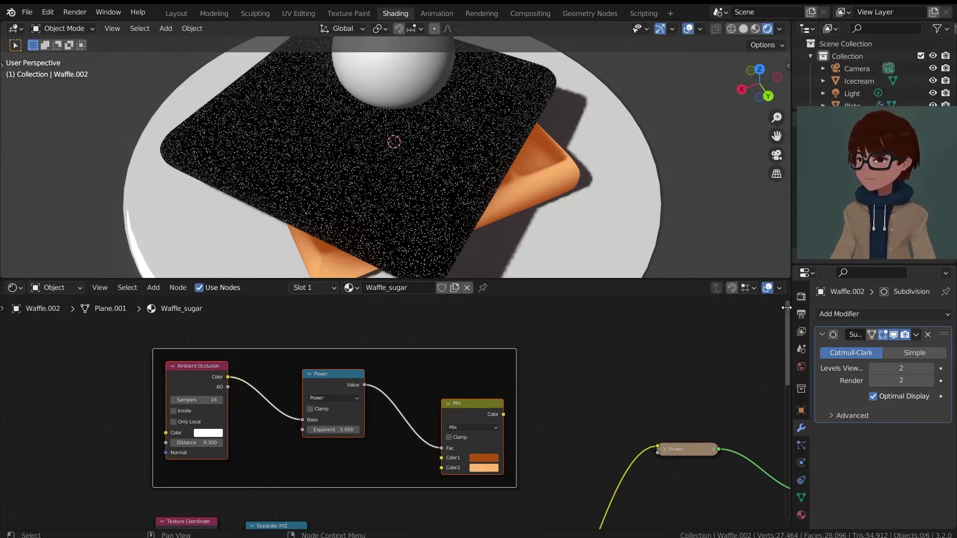
# Enable a custom color for the base color frame and set it to light orange.
pyautogui.moveTo(786, 308); pyautogui.dragTo(656, 379)
pyautogui.click(685, 357)
pyautogui.click(704, 358)
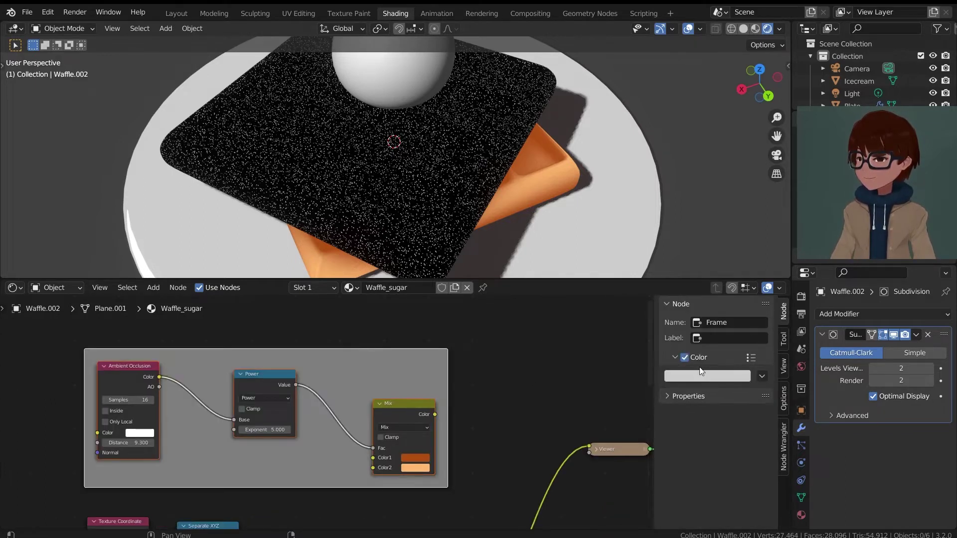
pyautogui.click(701, 373)
pyautogui.click(708, 278)
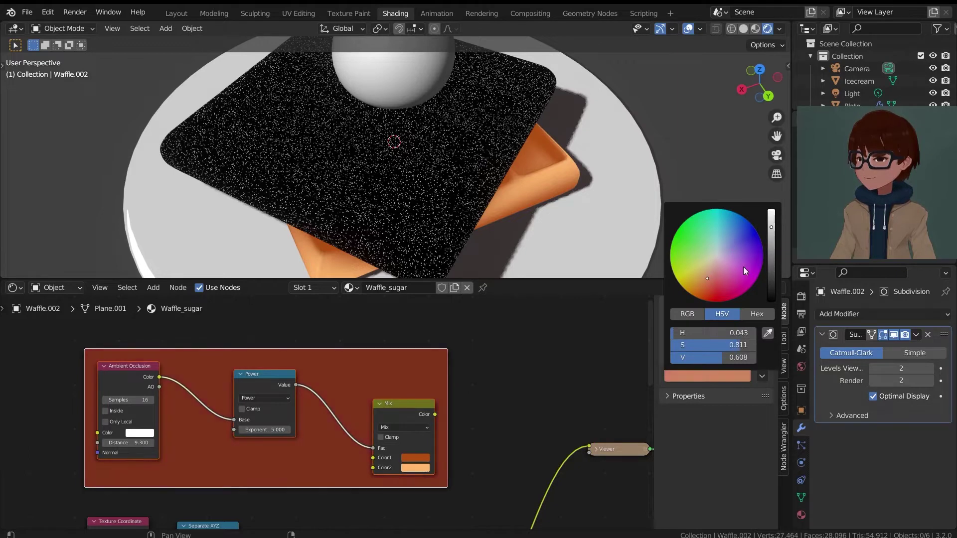
pyautogui.moveTo(770, 227); pyautogui.dragTo(770, 209)
pyautogui.click(707, 269)
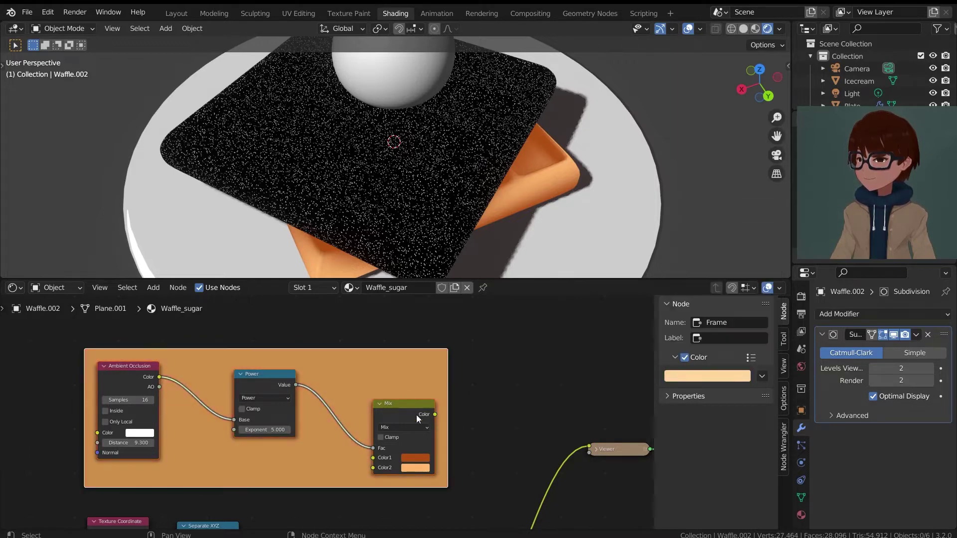
# Move the Voronoi ColorRamp node closer to the Voronoi Texture node.
pyautogui.scroll(-5, 416, 415)
pyautogui.moveTo(410, 451); pyautogui.dragTo(432, 343, button='middle')
pyautogui.scroll(-3, 405, 442)
pyautogui.click(406, 441)
pyautogui.moveTo(406, 410); pyautogui.dragTo(440, 324, button='middle')
pyautogui.scroll(3, 432, 353)
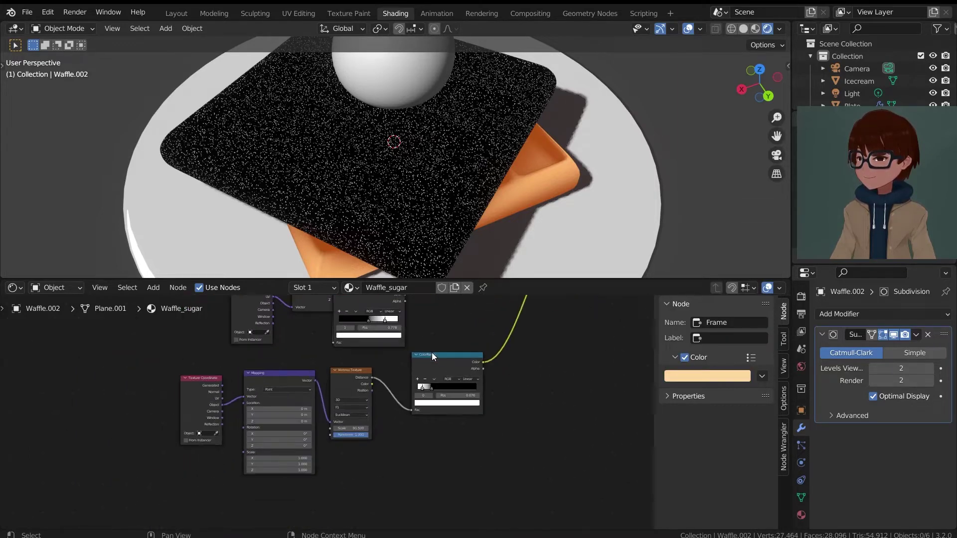
pyautogui.moveTo(432, 352); pyautogui.dragTo(415, 363)
pyautogui.scroll(1, 491, 379)
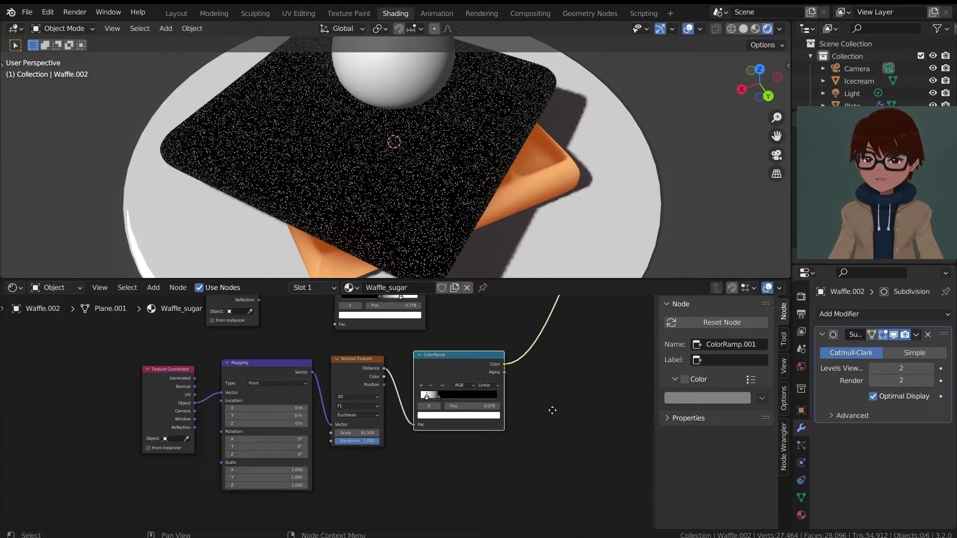
# Add a second Frame and parent the Texture Coordinate, Mapping, Voronoi Texture and ColorRamp nodes of the sugar specks to it.
pyautogui.moveTo(552, 409); pyautogui.dragTo(525, 399, button='middle')
pyautogui.hotkey('shift', 'a')
pyautogui.click(581, 393)
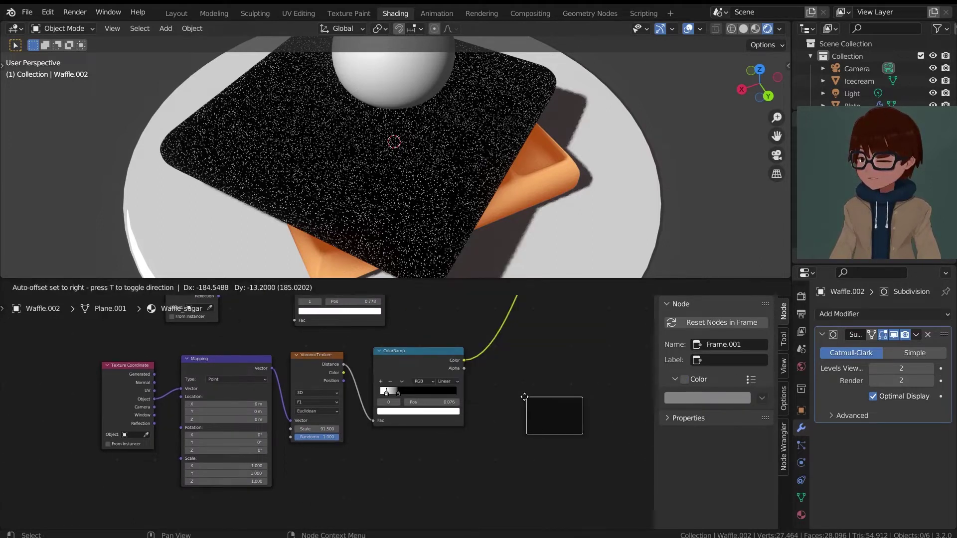
pyautogui.click(516, 395)
pyautogui.moveTo(473, 466); pyautogui.dragTo(94, 352)
pyautogui.keyDown('shift'); pyautogui.click(566, 411); pyautogui.keyUp('shift')
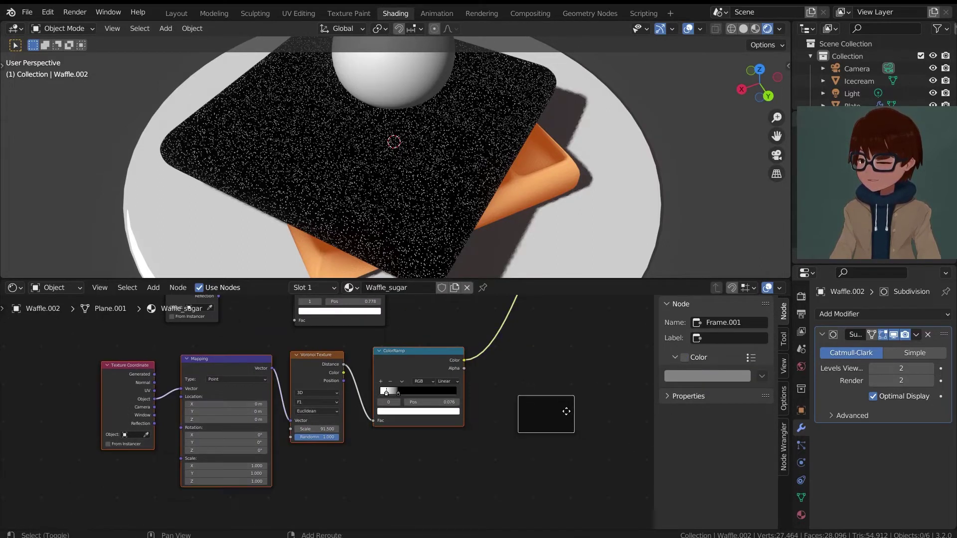
pyautogui.hotkey('ctrl', 'p')
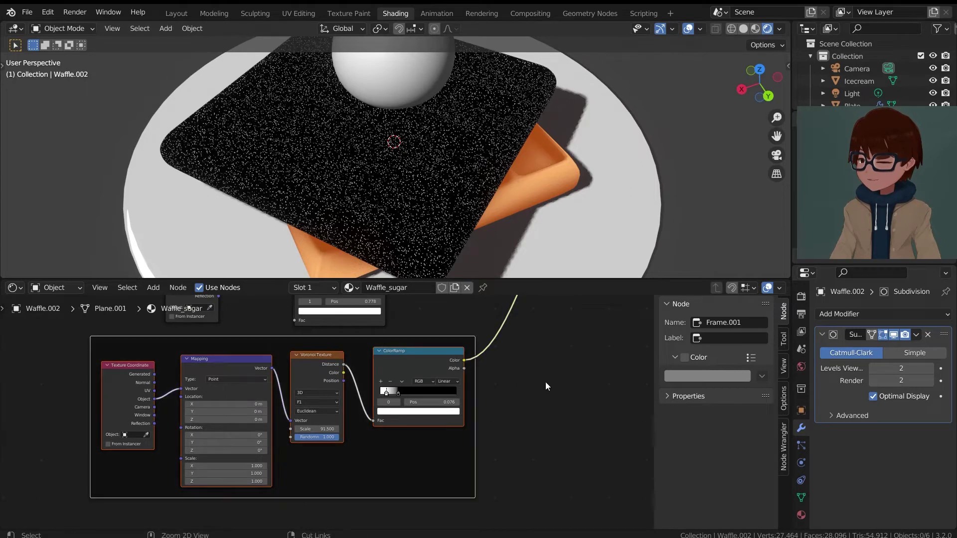
# Enable a custom color for the sugar specks frame and set it to white.
pyautogui.click(684, 358)
pyautogui.click(690, 376)
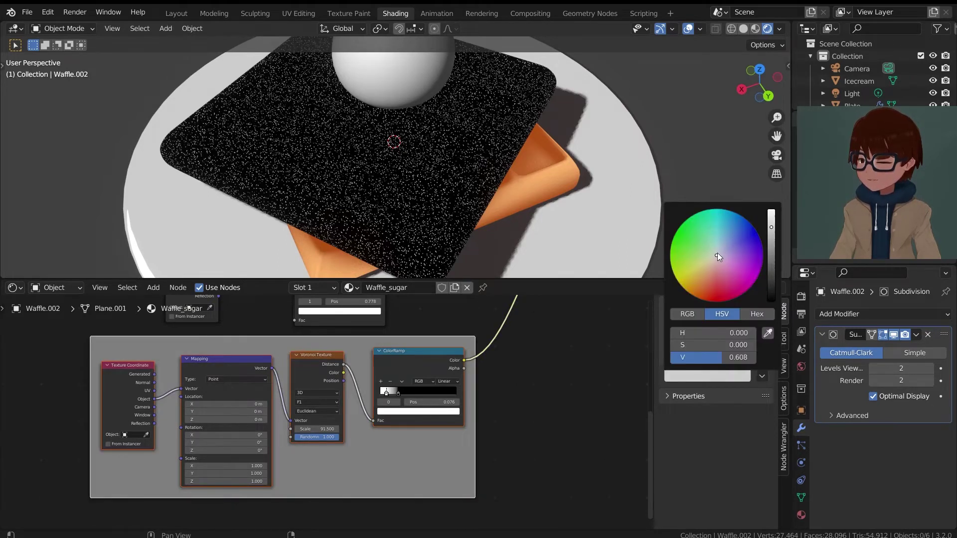
pyautogui.click(771, 213)
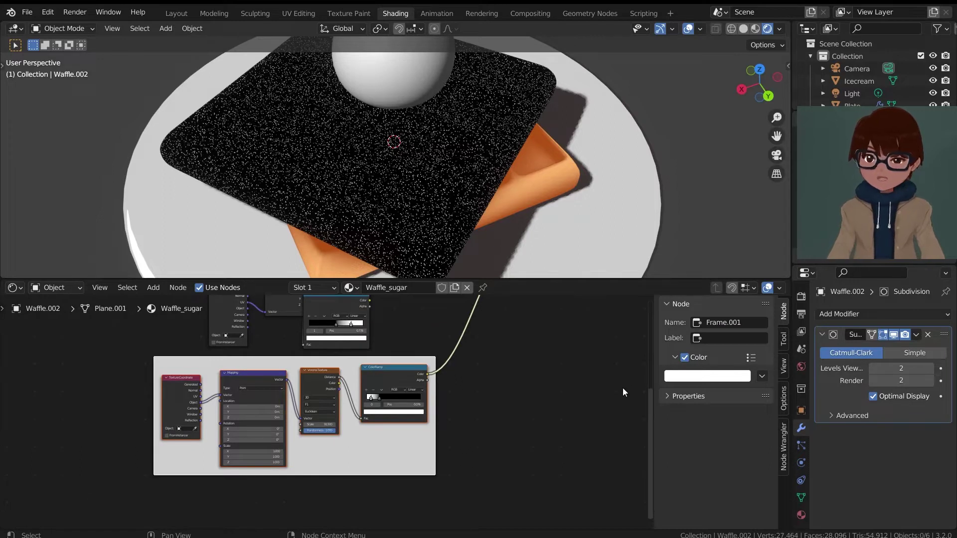
# Move the UV gradient mask nodes (Texture Coordinate, Separate XYZ, ColorRamp) out from between the two frames, to their left.
pyautogui.scroll(-10, 612, 387)
pyautogui.moveTo(481, 379); pyautogui.dragTo(491, 410, button='middle')
pyautogui.scroll(3, 330, 415)
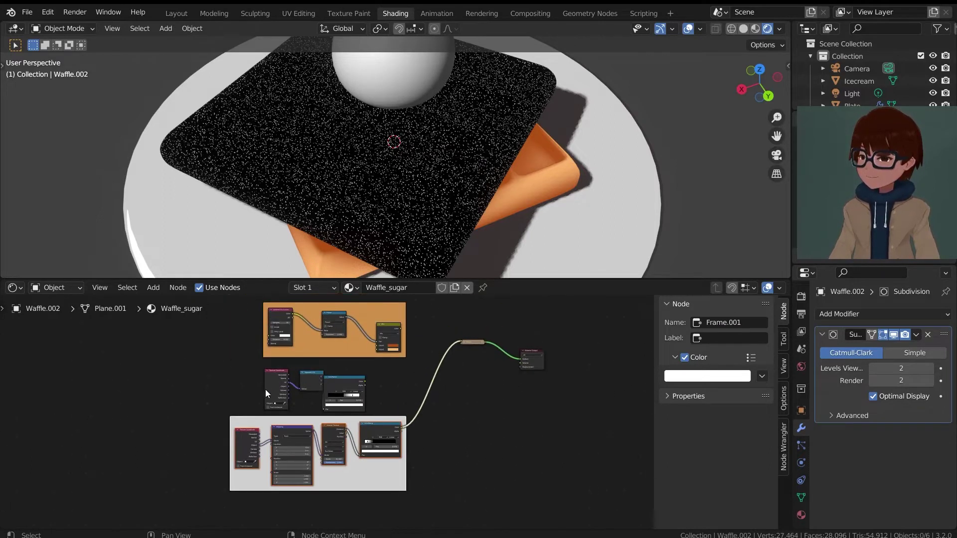
pyautogui.moveTo(245, 379); pyautogui.dragTo(375, 395)
pyautogui.scroll(1, 383, 394)
pyautogui.moveTo(393, 394); pyautogui.dragTo(501, 392, button='middle')
pyautogui.press('g')
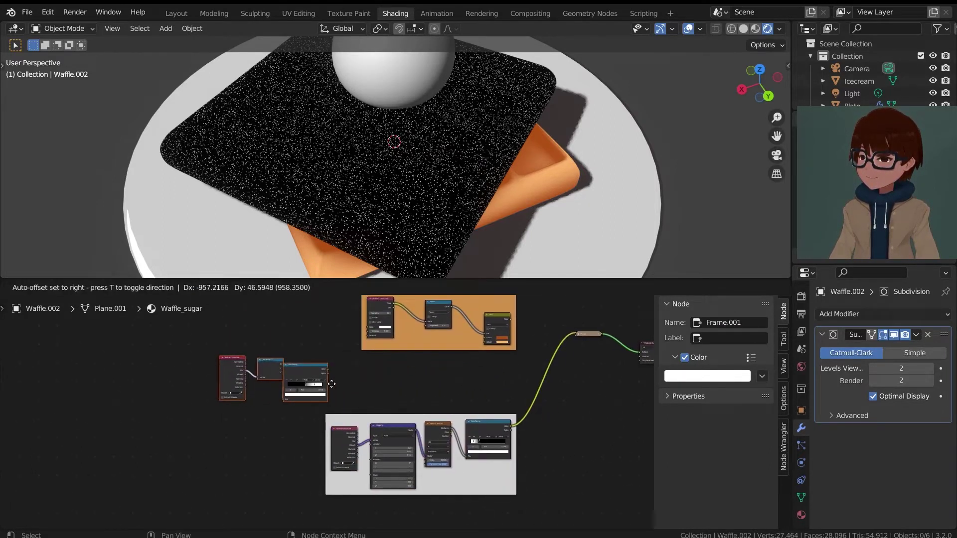
pyautogui.click(330, 384)
pyautogui.press('Home')
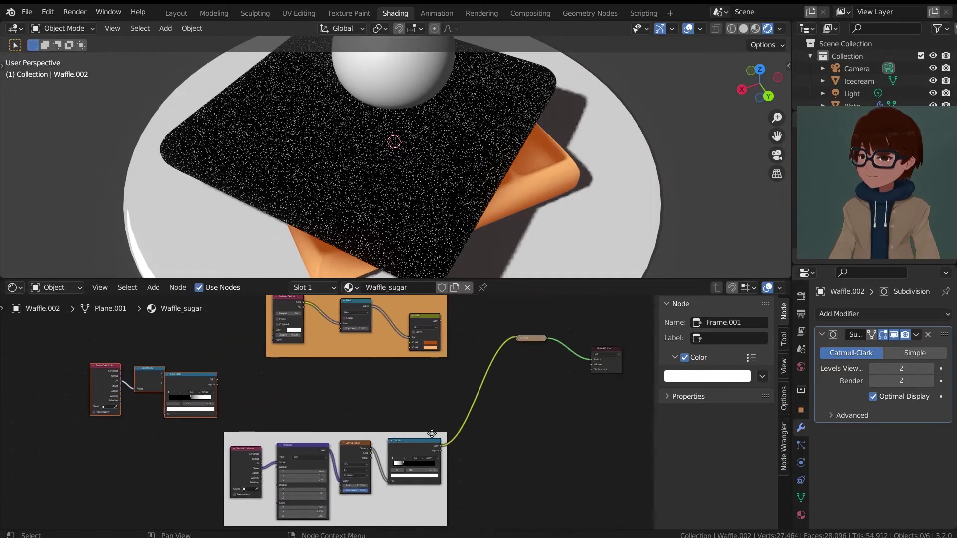
pyautogui.scroll(2, 442, 390)
pyautogui.moveTo(410, 382); pyautogui.dragTo(369, 414, button='middle')
pyautogui.moveTo(239, 416); pyautogui.dragTo(328, 403, button='middle')
pyautogui.press('g')
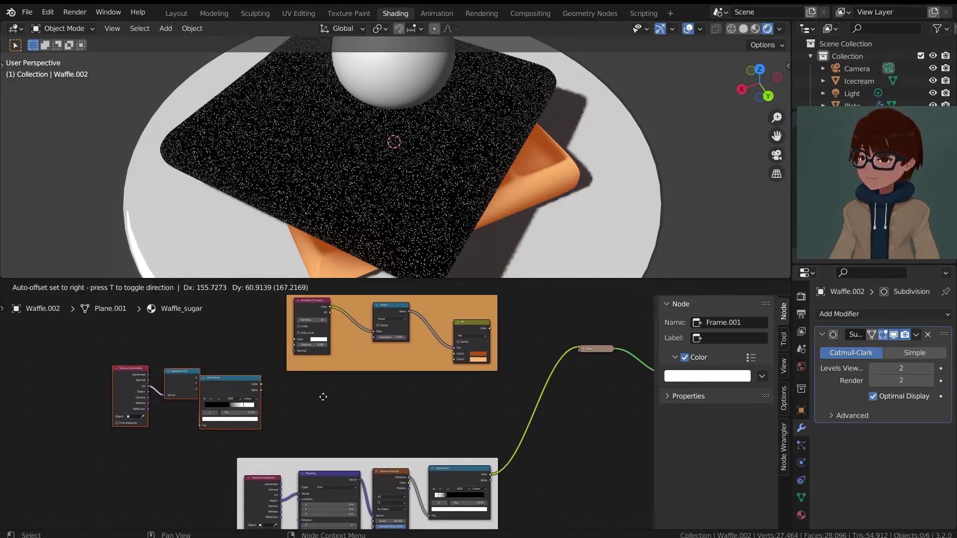
pyautogui.click(347, 421)
# Combine the Voronoi ColorRamp and the base color Mix through a new Mix node feeding the Viewer.
pyautogui.scroll(-2, 446, 422)
pyautogui.moveTo(424, 427); pyautogui.dragTo(353, 426, button='middle')
pyautogui.scroll(5, 408, 425)
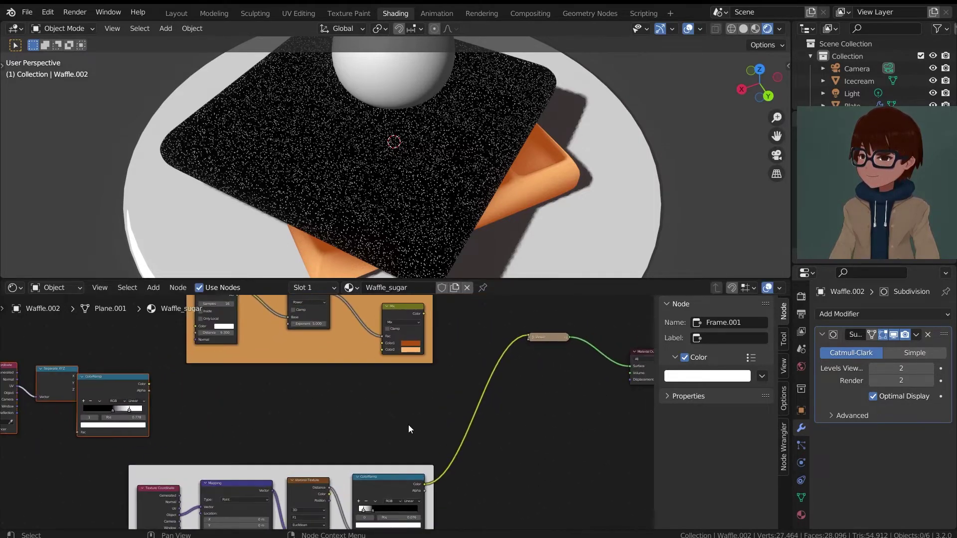
pyautogui.hotkey('ctrl', 'shift')
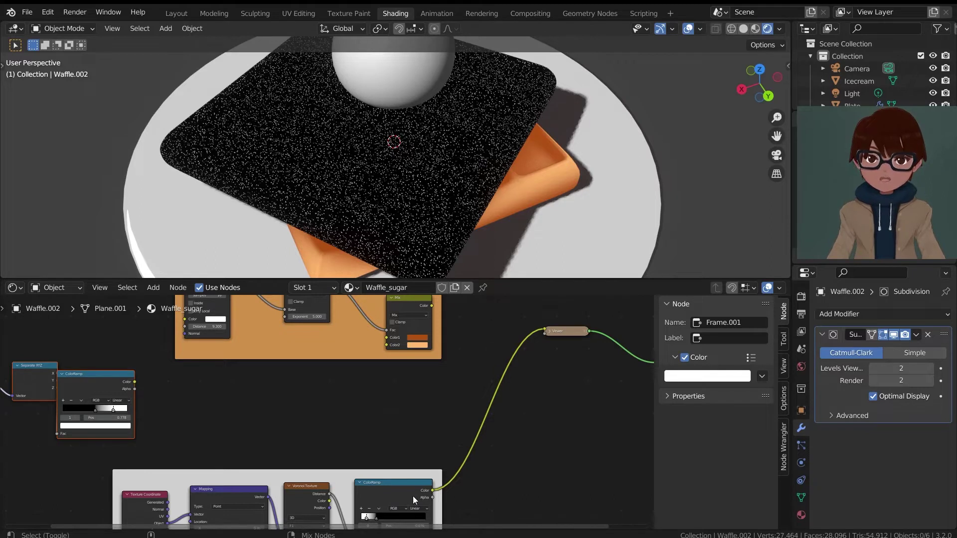
pyautogui.moveTo(409, 492)
pyautogui.keyDown('ctrl'); pyautogui.keyDown('shift'); pyautogui.mouseDown(button='right')
pyautogui.moveTo(432, 450)
pyautogui.moveTo(423, 408)
pyautogui.moveTo(459, 403)
pyautogui.moveTo(421, 387)
pyautogui.moveTo(345, 419)
pyautogui.moveTo(399, 396)
pyautogui.moveTo(362, 400)
pyautogui.moveTo(408, 395)
pyautogui.moveTo(446, 444)
pyautogui.moveTo(434, 328)
pyautogui.moveTo(425, 336)
pyautogui.moveTo(421, 327)
pyautogui.mouseUp(button='right'); pyautogui.keyUp('shift'); pyautogui.keyUp('ctrl')
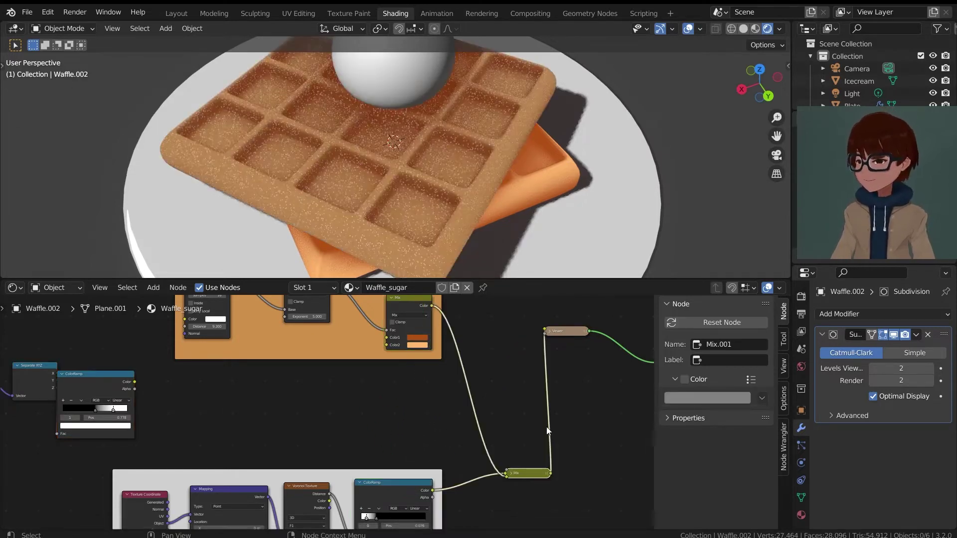
# Expand the collapsed new Mix node and move it higher, between the two framed groups and the Viewer.
pyautogui.scroll(1, 547, 431)
pyautogui.moveTo(513, 400); pyautogui.dragTo(483, 331, button='middle')
pyautogui.scroll(4, 526, 393)
pyautogui.scroll(1, 543, 412)
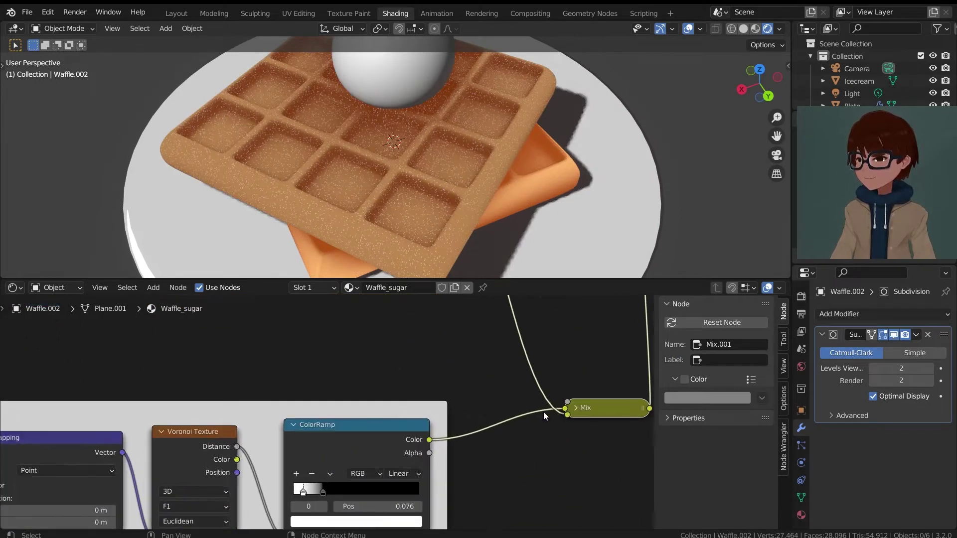
pyautogui.moveTo(581, 394); pyautogui.dragTo(544, 323)
pyautogui.scroll(-1, 545, 322)
pyautogui.moveTo(544, 323); pyautogui.dragTo(483, 414, button='middle')
pyautogui.click(483, 414)
pyautogui.moveTo(499, 415); pyautogui.dragTo(501, 348)
pyautogui.scroll(1, 483, 393)
pyautogui.moveTo(483, 393)
pyautogui.mouseDown(button='middle')
pyautogui.moveTo(522, 389)
pyautogui.moveTo(476, 400)
pyautogui.mouseUp(button='middle')
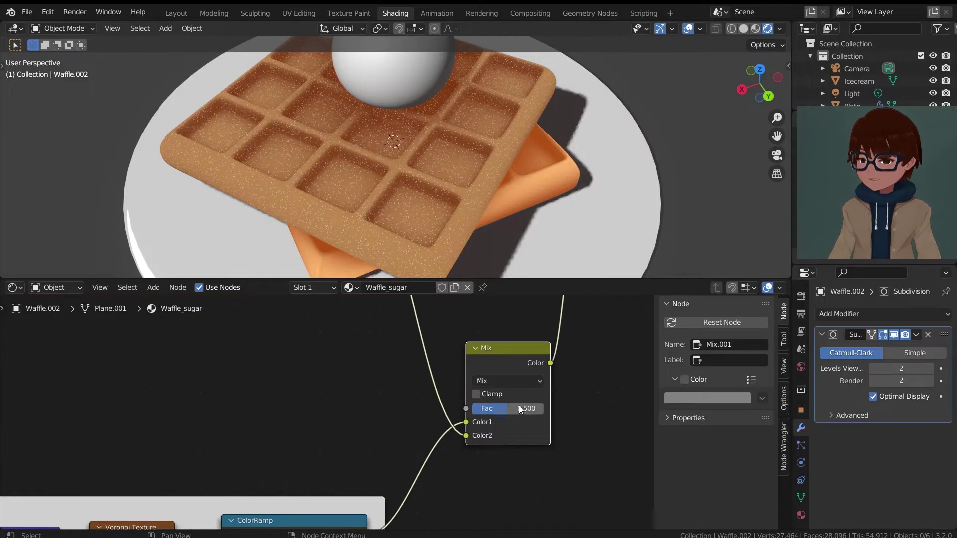
# Set the new Mix node's Fac to 1.000.
pyautogui.moveTo(519, 406); pyautogui.dragTo(543, 407)
pyautogui.scroll(-2, 534, 414)
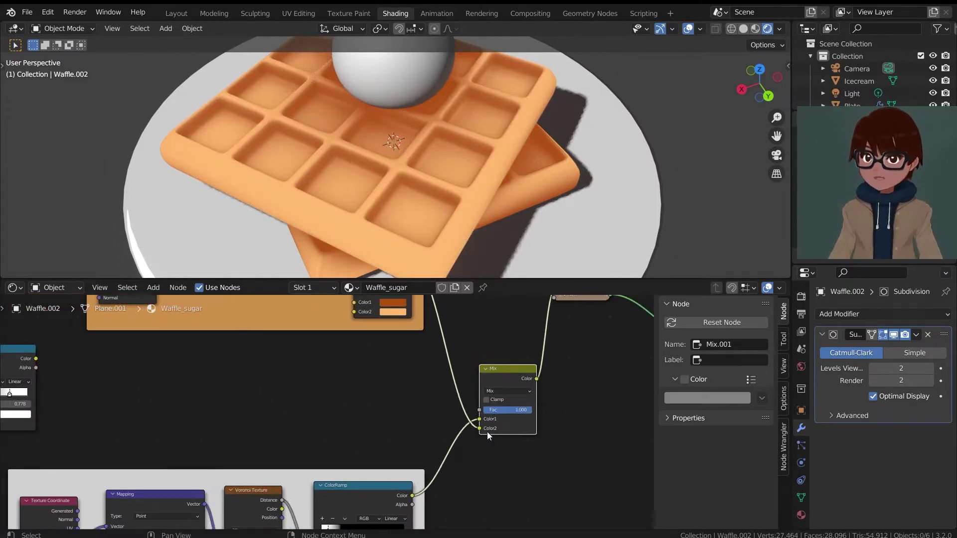
pyautogui.moveTo(303, 359); pyautogui.dragTo(354, 404, button='middle')
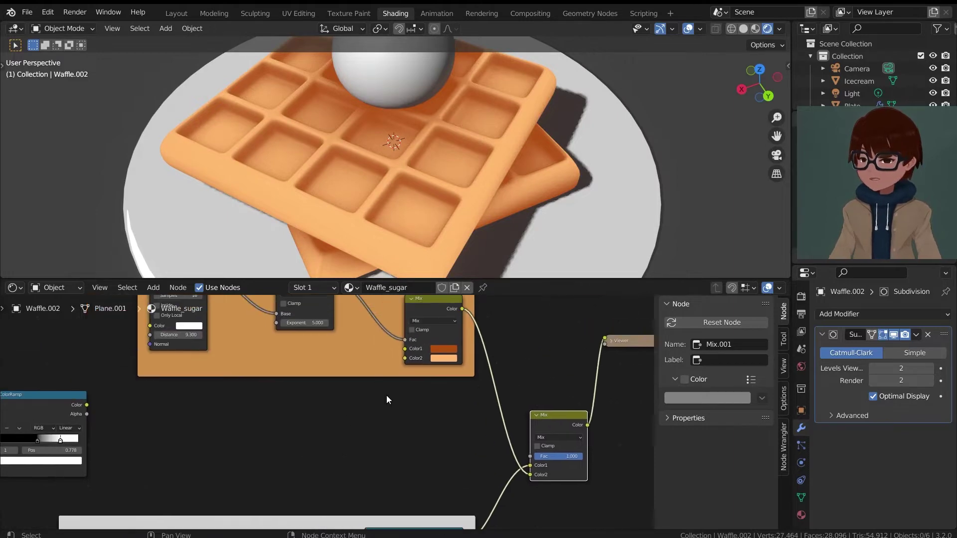
# Set the new Mix node's Fac to 0.000.
pyautogui.moveTo(569, 453); pyautogui.dragTo(518, 453)
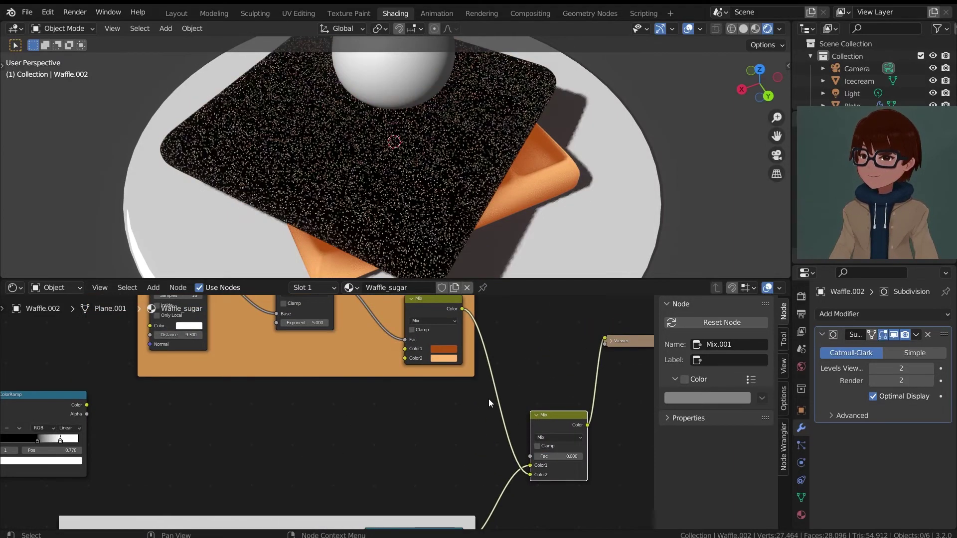
pyautogui.moveTo(526, 460); pyautogui.dragTo(476, 385, button='middle')
pyautogui.scroll(4, 455, 442)
pyautogui.scroll(-4, 455, 442)
pyautogui.moveTo(420, 427); pyautogui.dragTo(433, 363, button='middle')
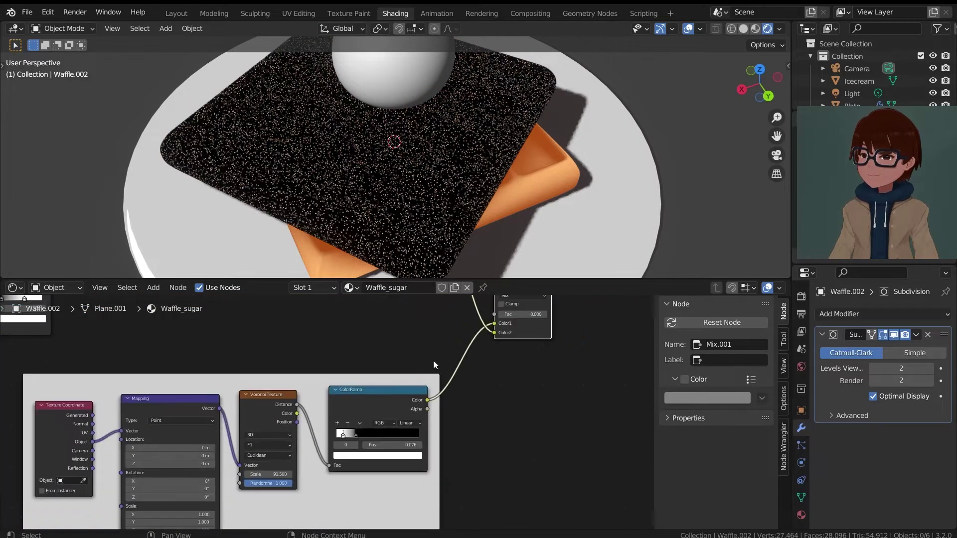
pyautogui.scroll(-2, 432, 363)
# Preview the UV gradient mask's ColorRamp alone through the Viewer and examine it on the waffle's top and sides.
pyautogui.moveTo(83, 301); pyautogui.dragTo(226, 375, button='middle')
pyautogui.keyDown('ctrl'); pyautogui.keyDown('shift'); pyautogui.click(227, 375); pyautogui.keyUp('shift'); pyautogui.keyUp('ctrl')
pyautogui.scroll(-2, 290, 372)
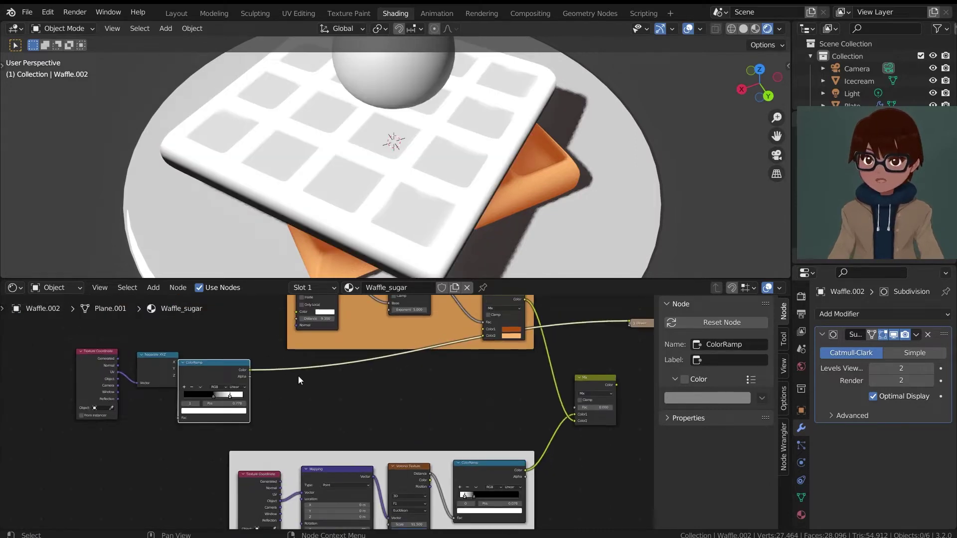
pyautogui.scroll(-3, 298, 376)
pyautogui.moveTo(312, 377)
pyautogui.mouseDown(button='middle')
pyautogui.moveTo(402, 367)
pyautogui.moveTo(306, 380)
pyautogui.mouseUp(button='middle')
pyautogui.scroll(2, 305, 381)
pyautogui.scroll(-3, 420, 337)
pyautogui.moveTo(451, 356); pyautogui.dragTo(384, 353, button='middle')
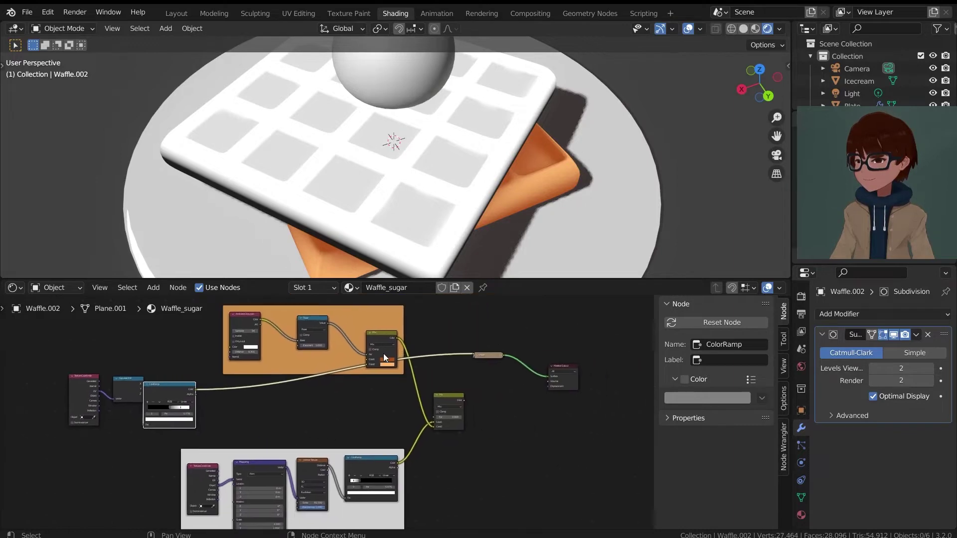
pyautogui.scroll(4, 383, 354)
pyautogui.scroll(1, 492, 396)
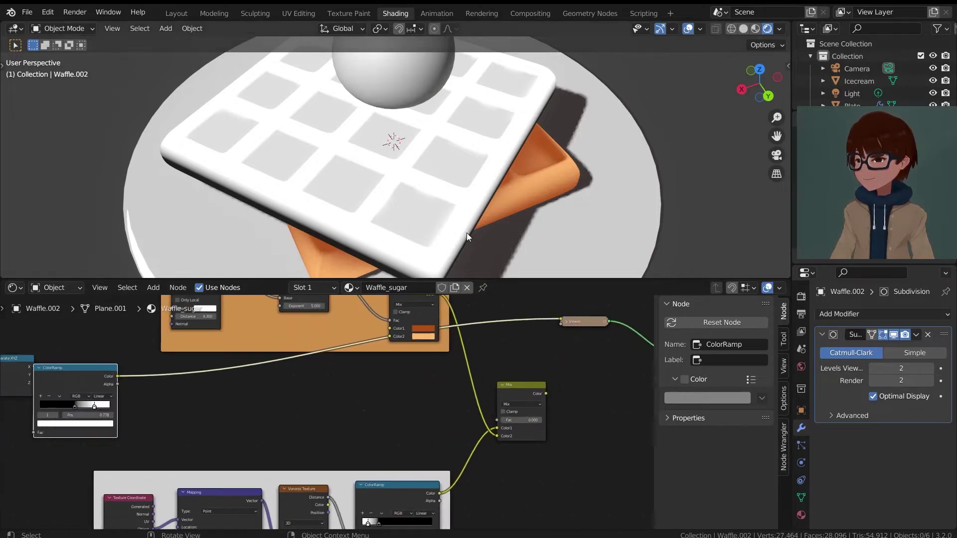
pyautogui.moveTo(467, 233); pyautogui.dragTo(471, 207, button='middle')
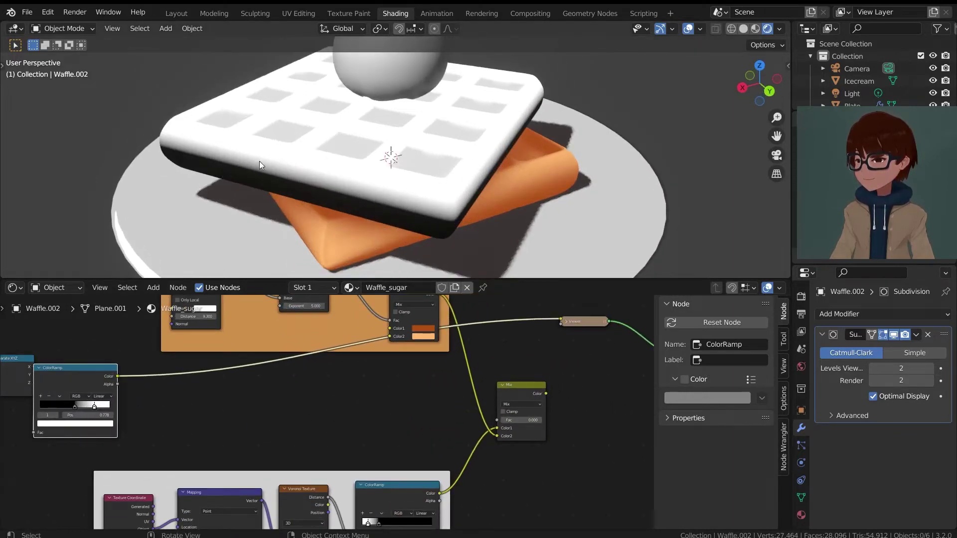
# Swap the Mix node's inputs so the base color feeds Color1 and the Voronoi ColorRamp feeds Color2.
pyautogui.scroll(2, 261, 114)
pyautogui.scroll(-2, 273, 112)
pyautogui.scroll(2, 521, 388)
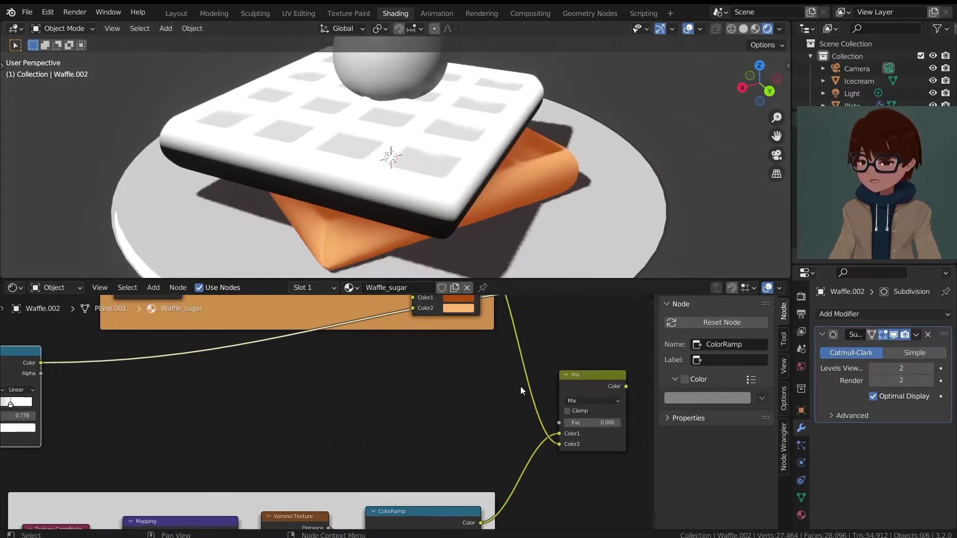
pyautogui.click(560, 436)
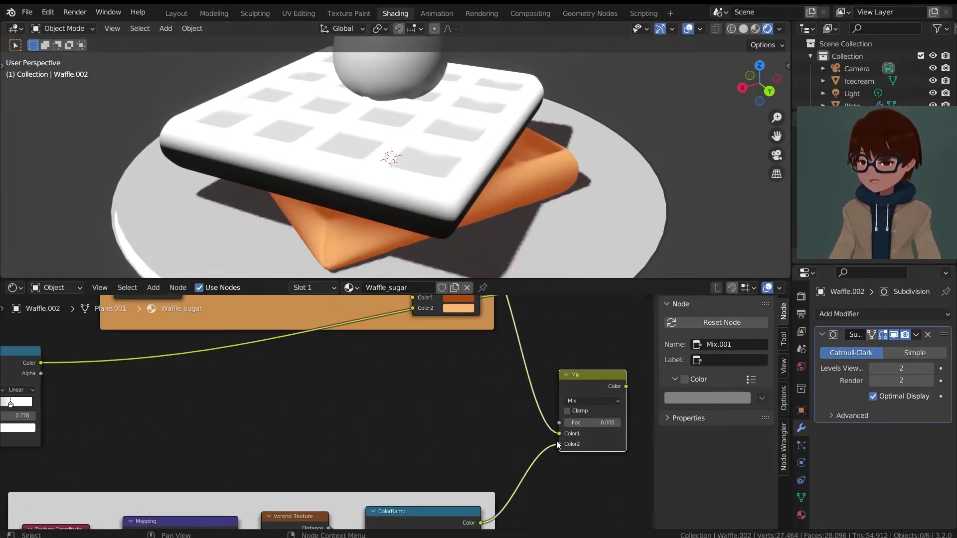
pyautogui.scroll(-2, 481, 392)
pyautogui.moveTo(483, 419); pyautogui.dragTo(489, 372, button='middle')
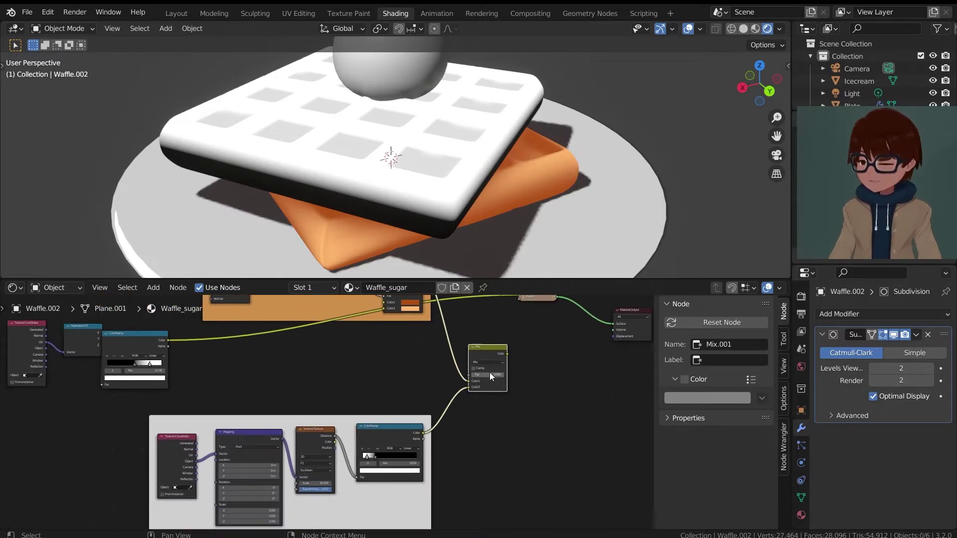
# Connect the UV mask ColorRamp's Color to the Mix node's Fac and route the Mix node into the Viewer.
pyautogui.scroll(1, 473, 426)
pyautogui.scroll(2, 455, 386)
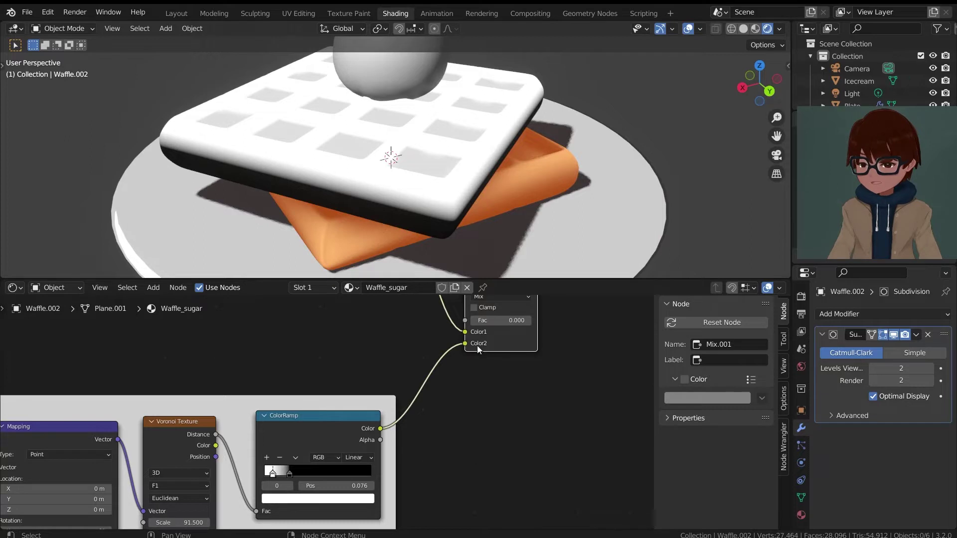
pyautogui.scroll(-4, 474, 345)
pyautogui.moveTo(436, 337); pyautogui.dragTo(514, 376, button='middle')
pyautogui.scroll(4, 469, 402)
pyautogui.scroll(-1, 395, 327)
pyautogui.scroll(-2, 166, 348)
pyautogui.moveTo(175, 356); pyautogui.dragTo(143, 352, button='middle')
pyautogui.moveTo(137, 360); pyautogui.dragTo(548, 407)
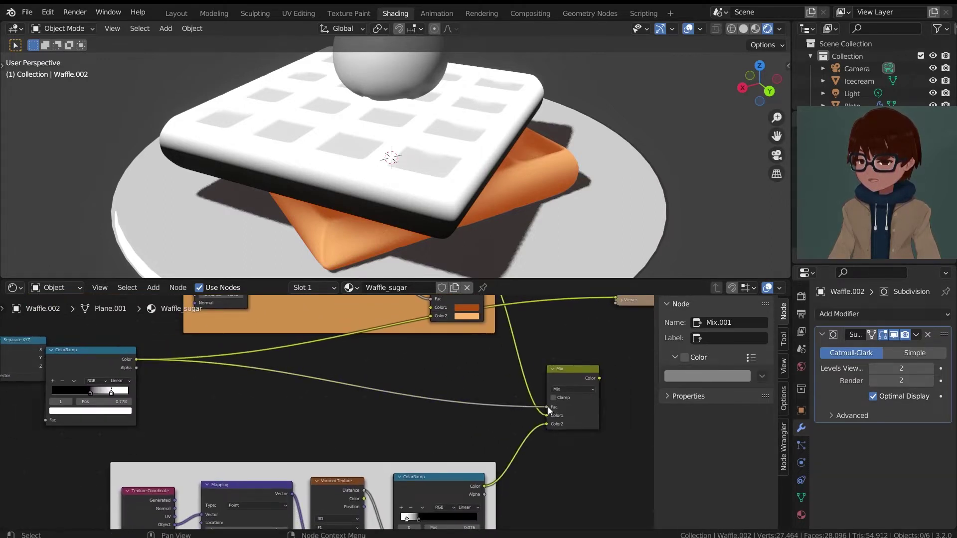
pyautogui.keyDown('ctrl'); pyautogui.keyDown('shift'); pyautogui.click(574, 375); pyautogui.keyUp('shift'); pyautogui.keyUp('ctrl')
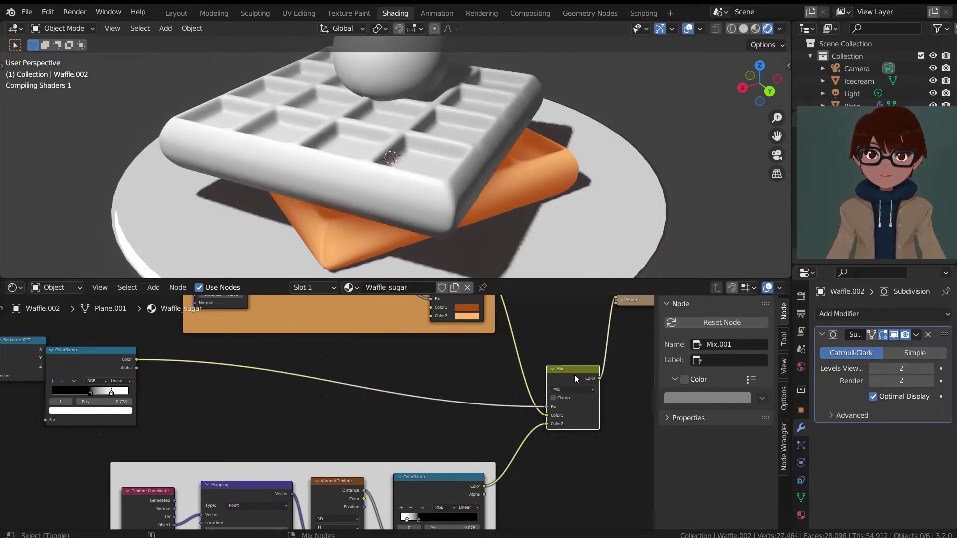
# Examine the mixed sugar result up close and compare it with the UV mask ColorRamp previewed alone through the Viewer.
pyautogui.scroll(5, 488, 160)
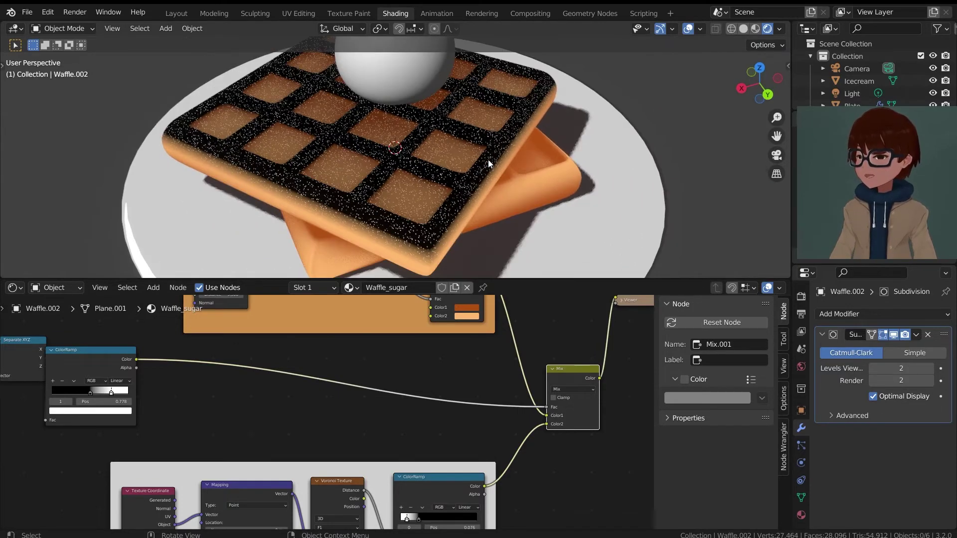
pyautogui.scroll(2, 478, 162)
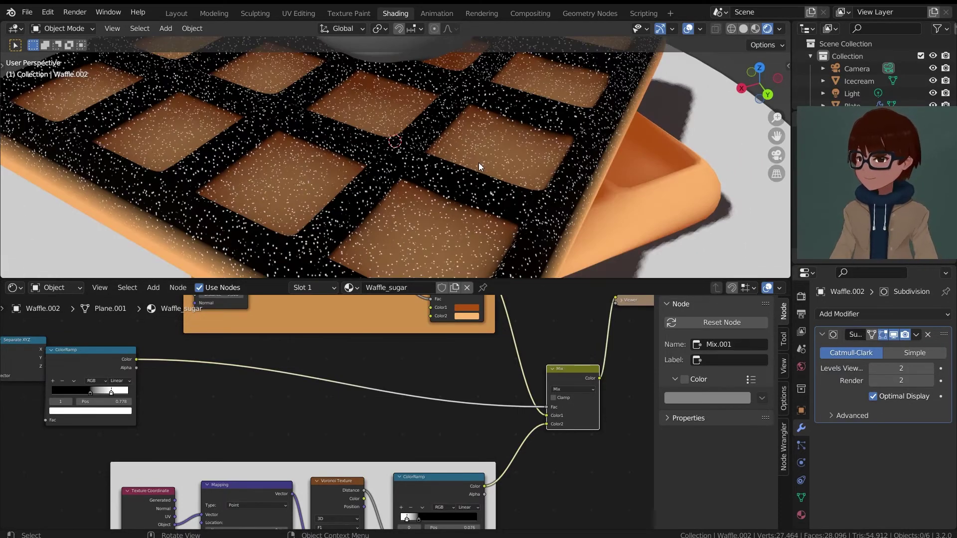
pyautogui.scroll(-2, 479, 163)
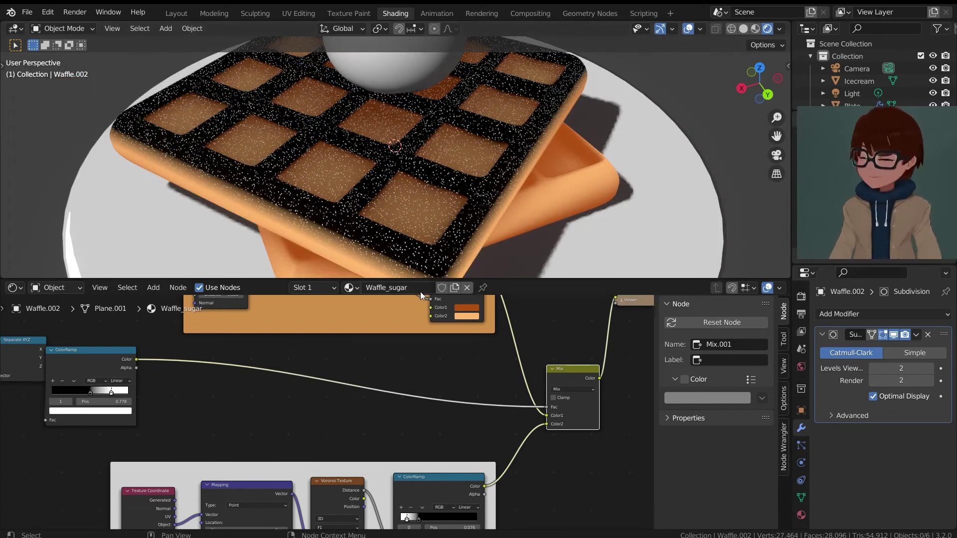
pyautogui.moveTo(508, 492); pyautogui.dragTo(510, 393, button='middle')
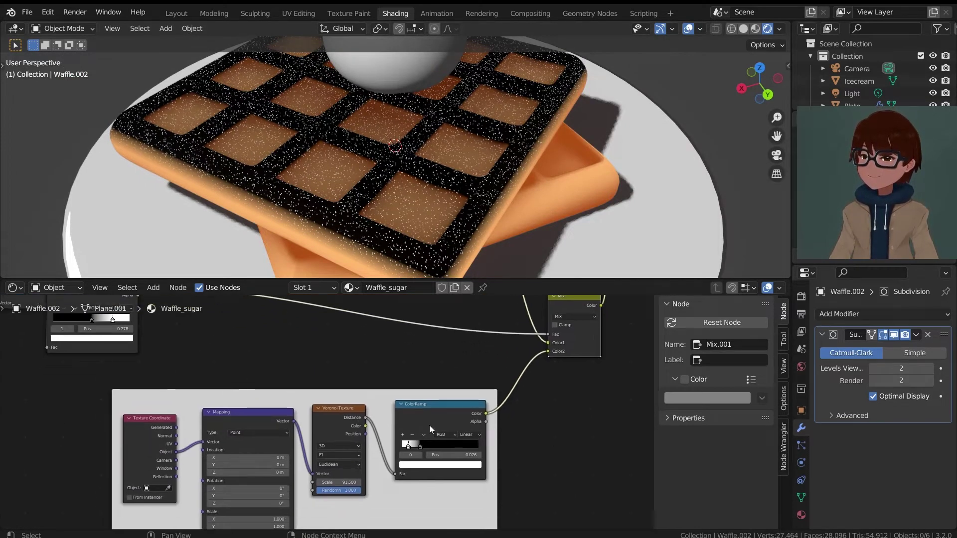
pyautogui.scroll(-1, 450, 374)
pyautogui.moveTo(439, 334); pyautogui.dragTo(441, 437, button='middle')
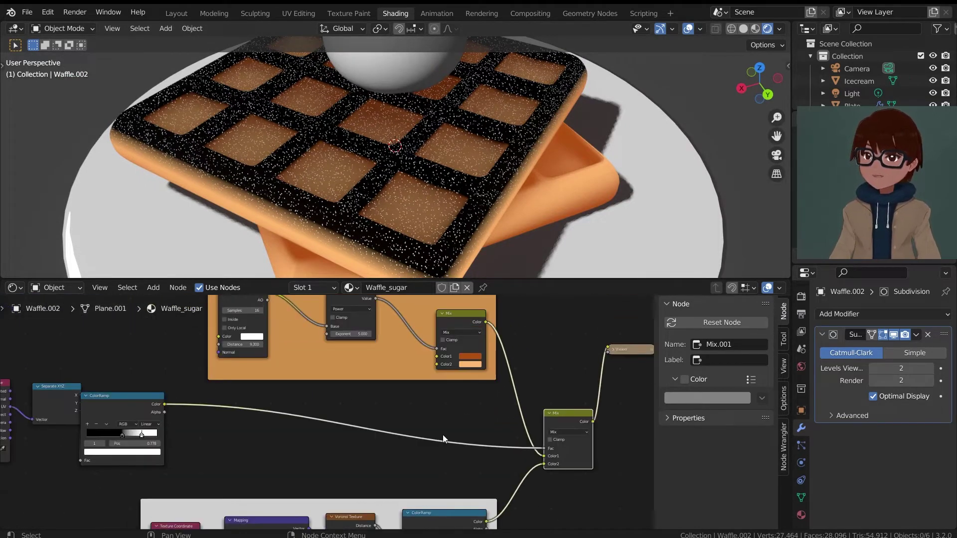
pyautogui.moveTo(431, 388); pyautogui.dragTo(489, 370, button='middle')
pyautogui.scroll(4, 441, 446)
pyautogui.scroll(-1, 468, 401)
pyautogui.scroll(-1, 483, 438)
pyautogui.keyDown('ctrl'); pyautogui.keyDown('shift'); pyautogui.click(146, 403); pyautogui.keyUp('shift'); pyautogui.keyUp('ctrl')
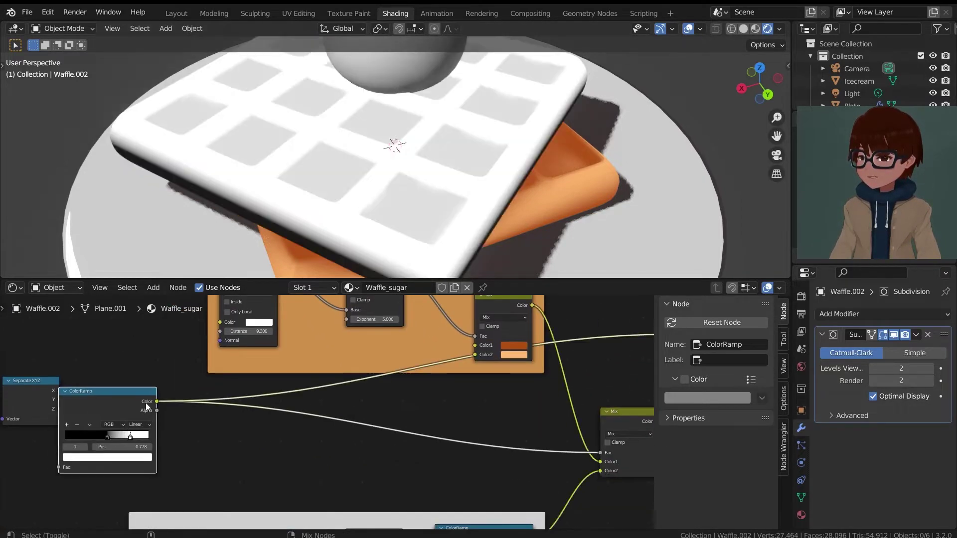
pyautogui.moveTo(405, 423); pyautogui.dragTo(282, 412, button='middle')
pyautogui.keyDown('ctrl'); pyautogui.keyDown('shift'); pyautogui.click(491, 403); pyautogui.keyUp('shift'); pyautogui.keyUp('ctrl')
pyautogui.moveTo(397, 523); pyautogui.dragTo(462, 405, button='middle')
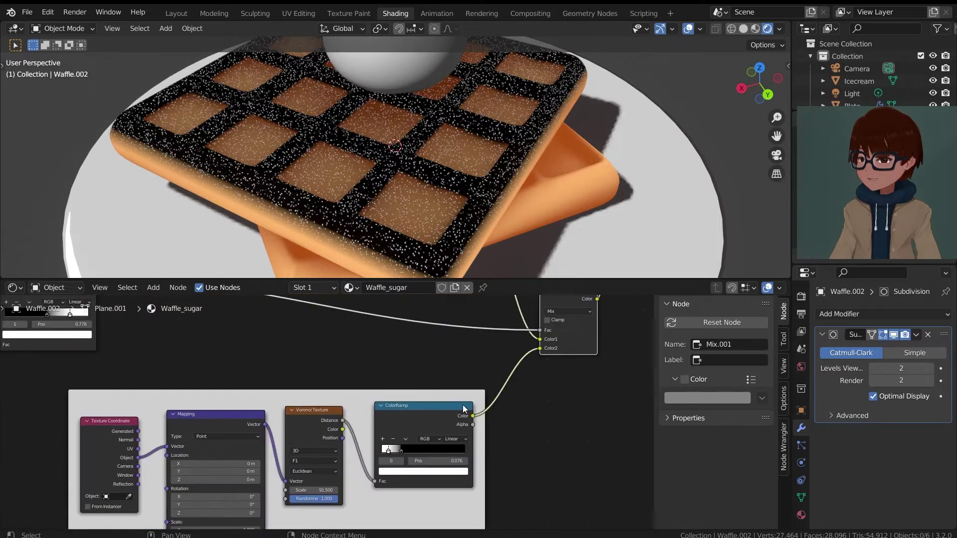
# Change the blending mode of the Mix node that combines the base color and sugar specks to Add.
pyautogui.moveTo(447, 491); pyautogui.dragTo(476, 444, button='middle')
pyautogui.scroll(1, 477, 444)
pyautogui.scroll(-2, 446, 444)
pyautogui.moveTo(577, 358); pyautogui.dragTo(502, 421, button='middle')
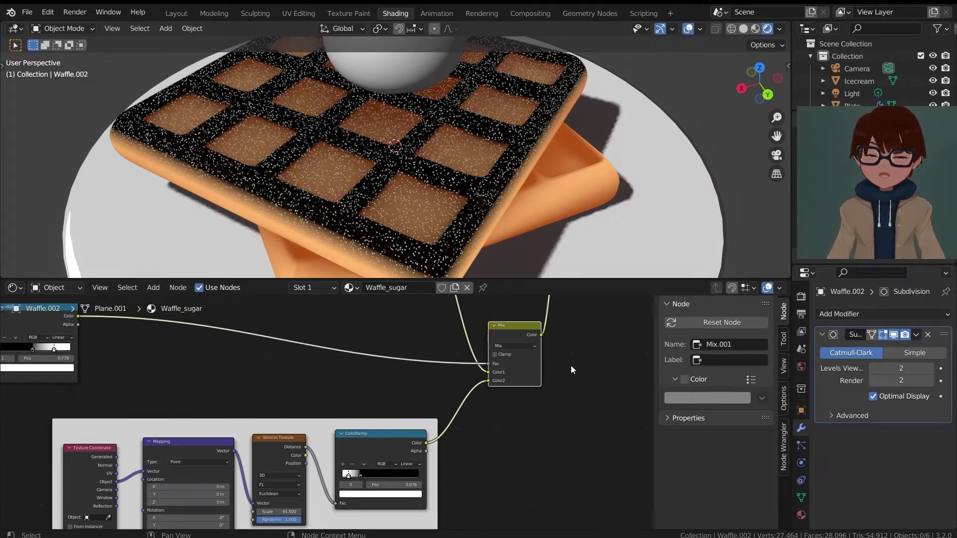
pyautogui.scroll(2, 570, 365)
pyautogui.click(603, 314)
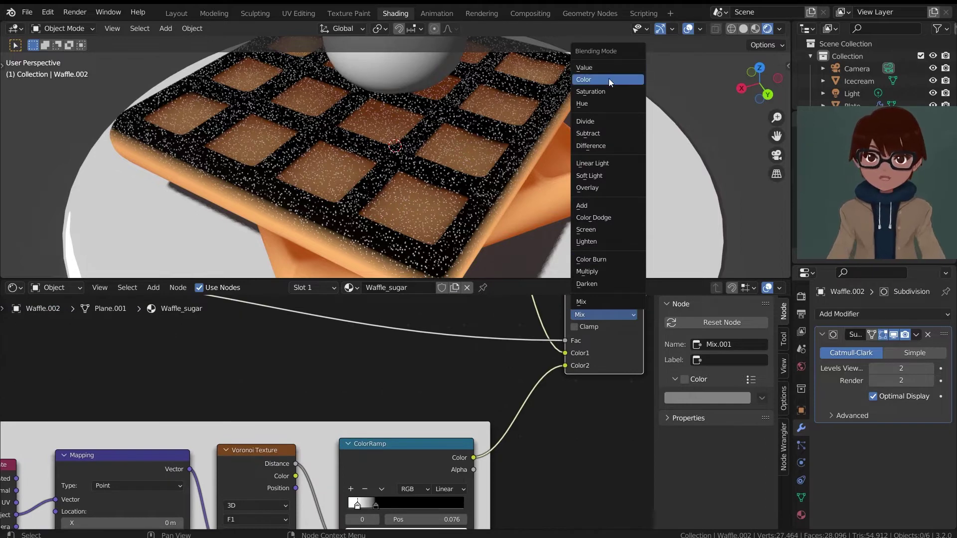
pyautogui.click(597, 204)
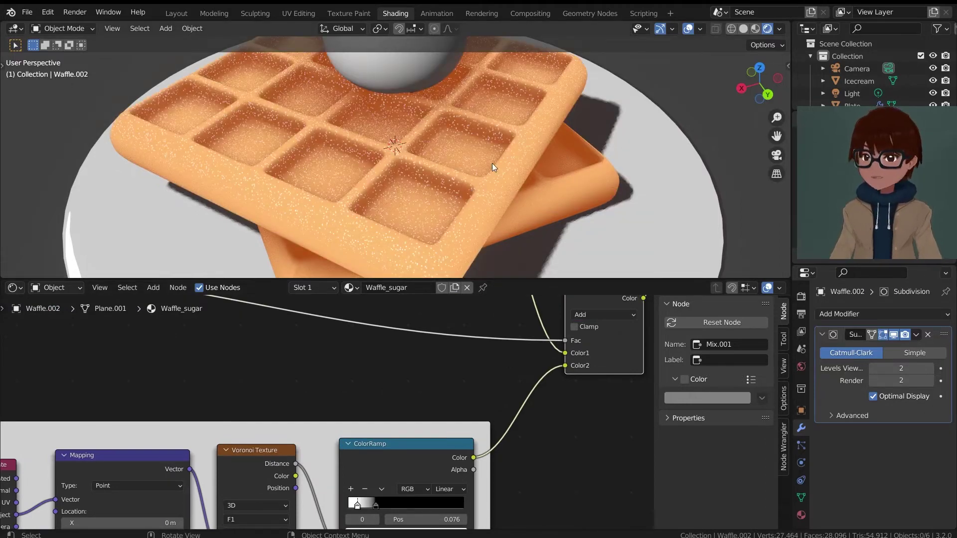
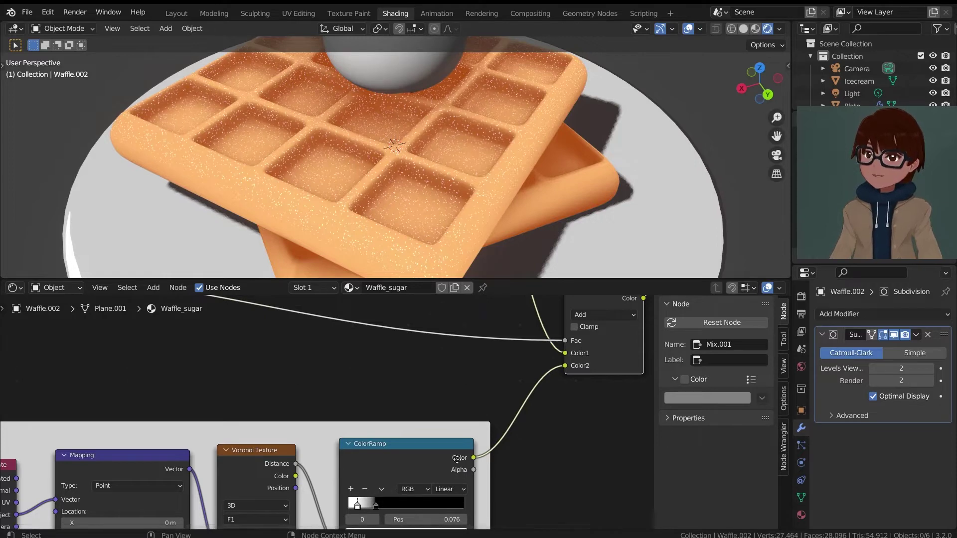
# Set the Voronoi Texture's Scale to 93.100 and slide the black stop of its ColorRamp away from the white stop.
pyautogui.moveTo(458, 468); pyautogui.dragTo(485, 411, button='middle')
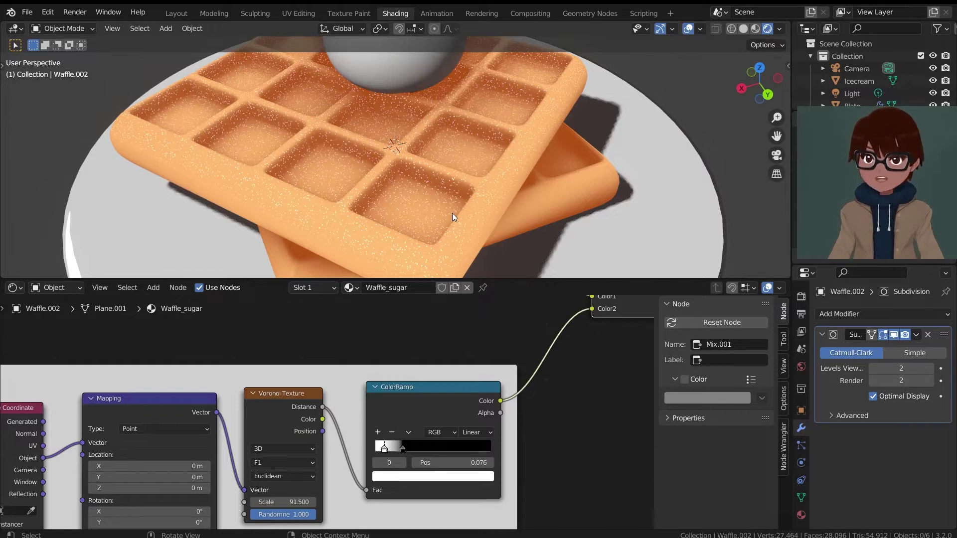
pyautogui.scroll(4, 463, 194)
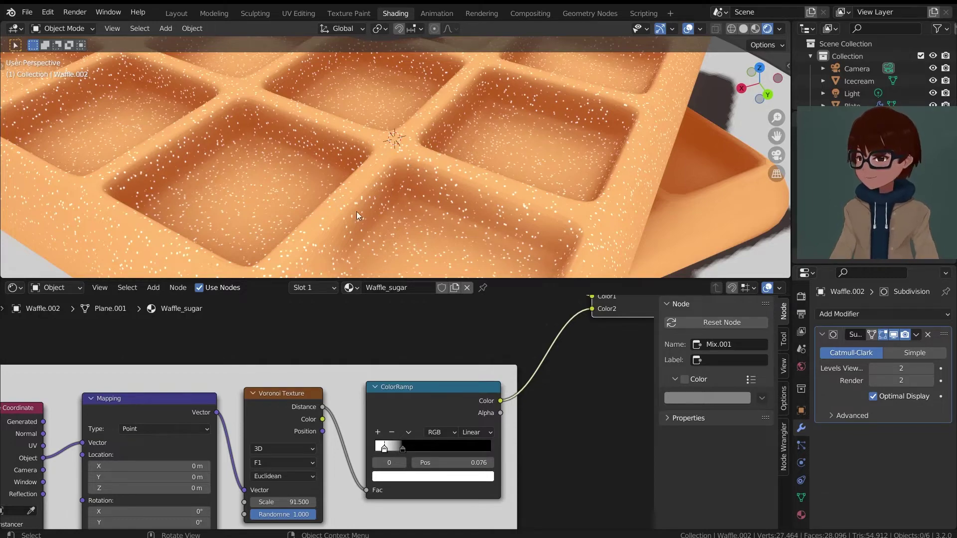
pyautogui.scroll(-5, 371, 183)
pyautogui.scroll(-2, 538, 340)
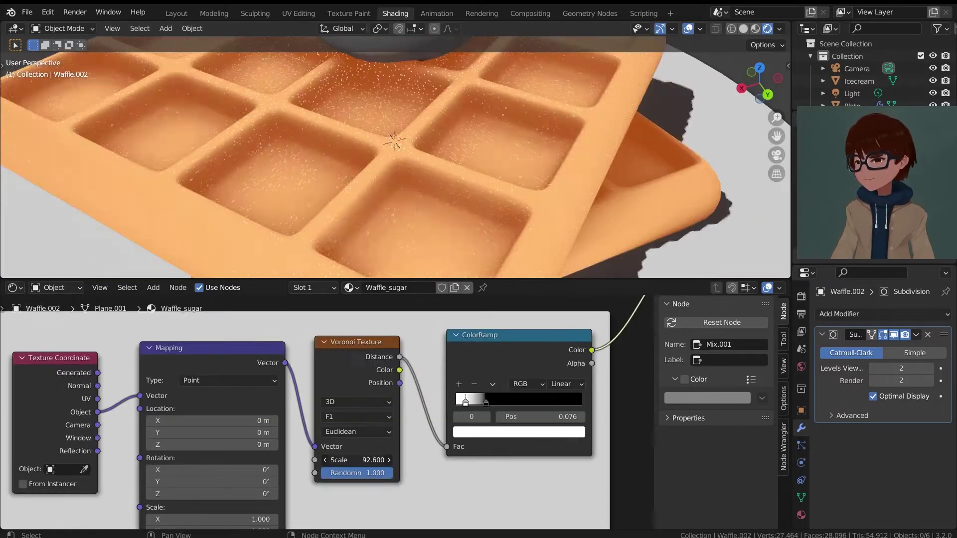
pyautogui.moveTo(357, 460)
pyautogui.mouseDown()
pyautogui.moveTo(368, 460)
pyautogui.moveTo(326, 460)
pyautogui.moveTo(354, 460)
pyautogui.mouseUp()
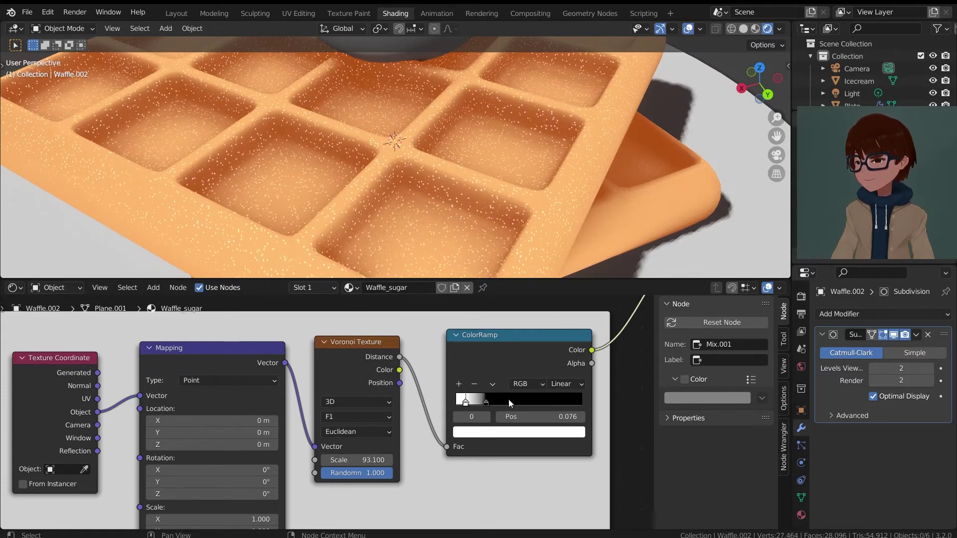
pyautogui.moveTo(485, 401); pyautogui.dragTo(513, 402)
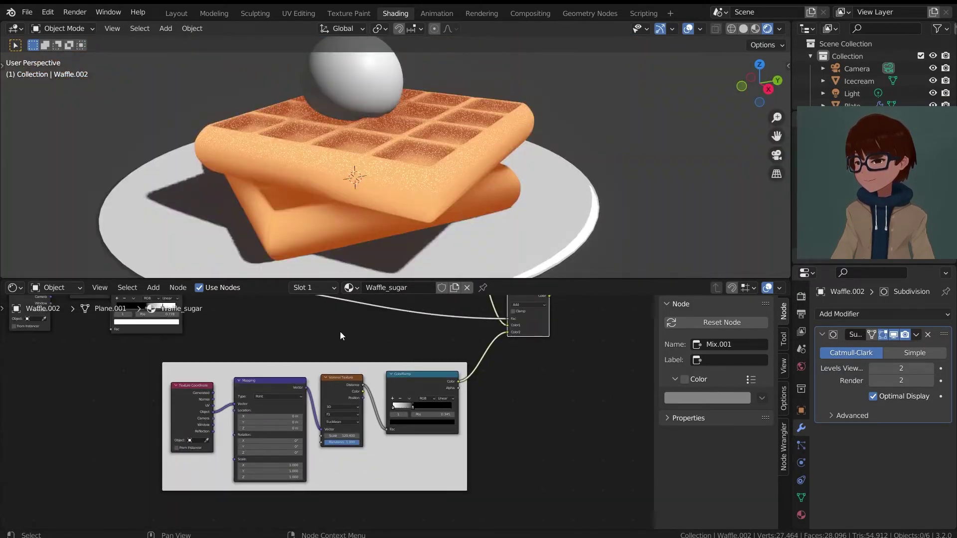
# Move the black stop of the UV mask's ColorRamp to position 0.338 and check the sugar spread around the waffle.
pyautogui.moveTo(344, 334); pyautogui.dragTo(461, 406, button='middle')
pyautogui.scroll(6, 405, 354)
pyautogui.moveTo(370, 357); pyautogui.dragTo(495, 383, button='middle')
pyautogui.scroll(3, 495, 383)
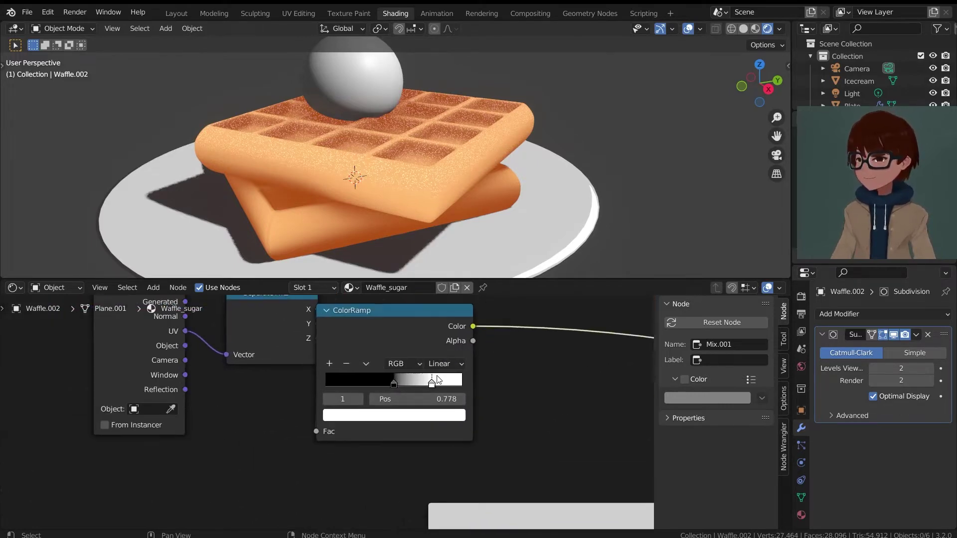
pyautogui.moveTo(418, 371); pyautogui.dragTo(387, 370)
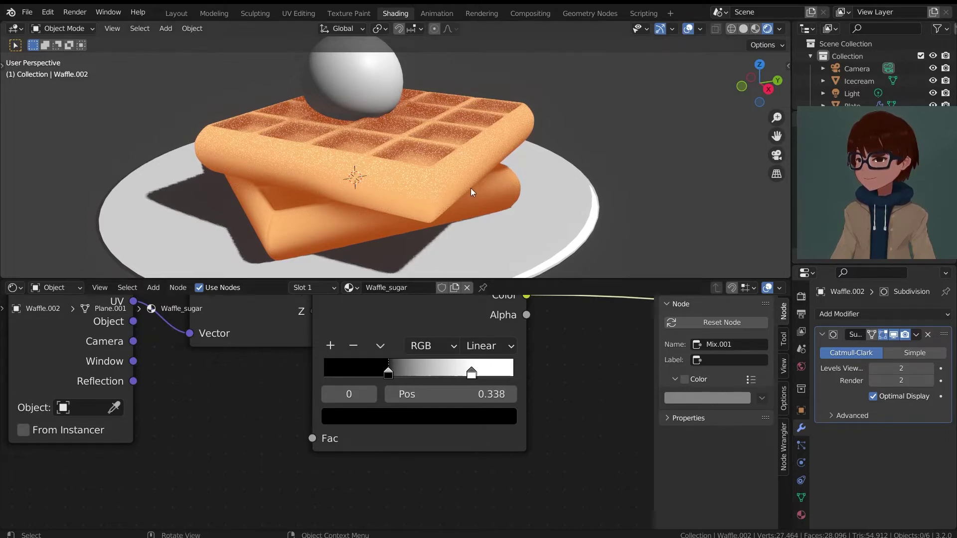
pyautogui.moveTo(426, 152); pyautogui.dragTo(477, 183, button='middle')
pyautogui.scroll(-5, 474, 186)
pyautogui.scroll(6, 479, 185)
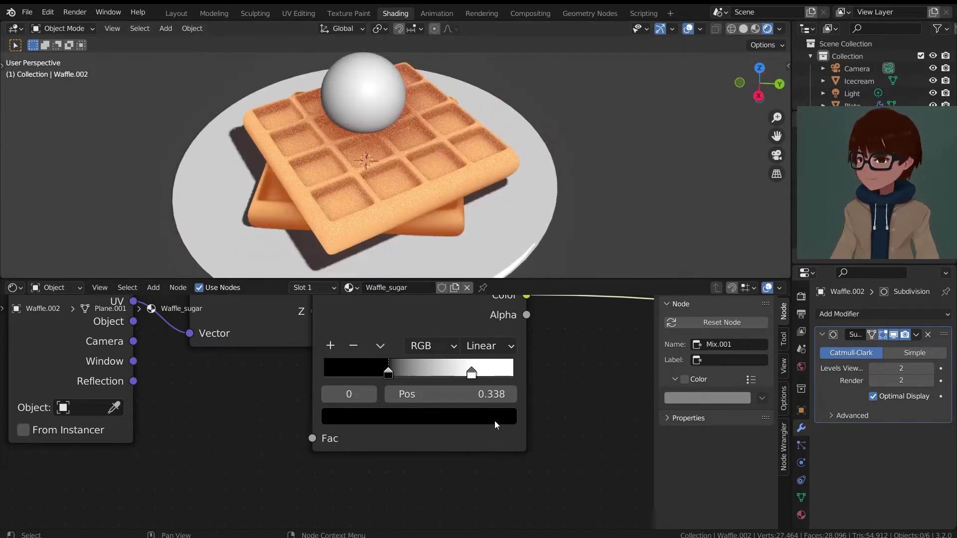
# Move the Material Output farther from the Mix node, expand the collapsed Viewer node, and place it just before the output.
pyautogui.scroll(-8, 498, 418)
pyautogui.moveTo(572, 369); pyautogui.dragTo(347, 393, button='middle')
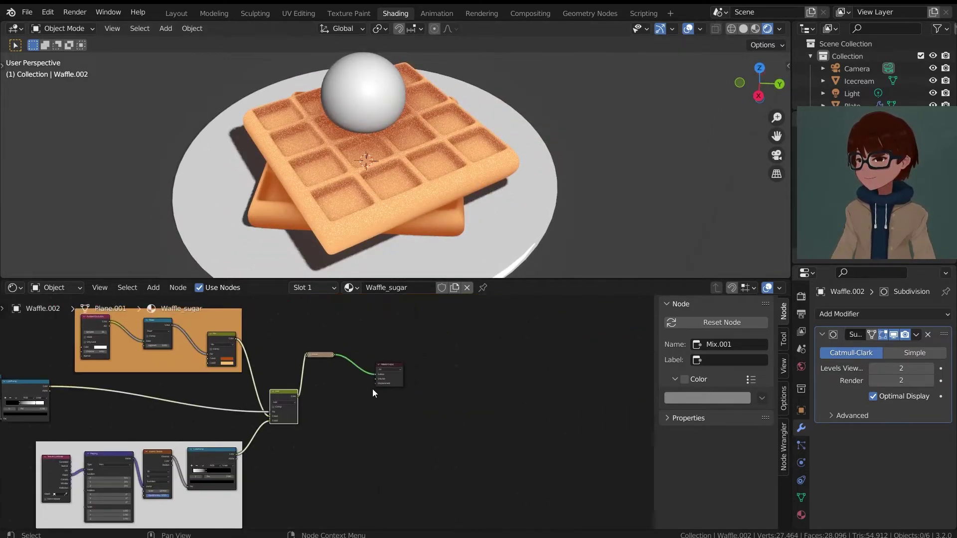
pyautogui.scroll(2, 379, 388)
pyautogui.moveTo(418, 360); pyautogui.dragTo(507, 341)
pyautogui.moveTo(340, 331); pyautogui.dragTo(379, 392, button='middle')
pyautogui.scroll(2, 379, 391)
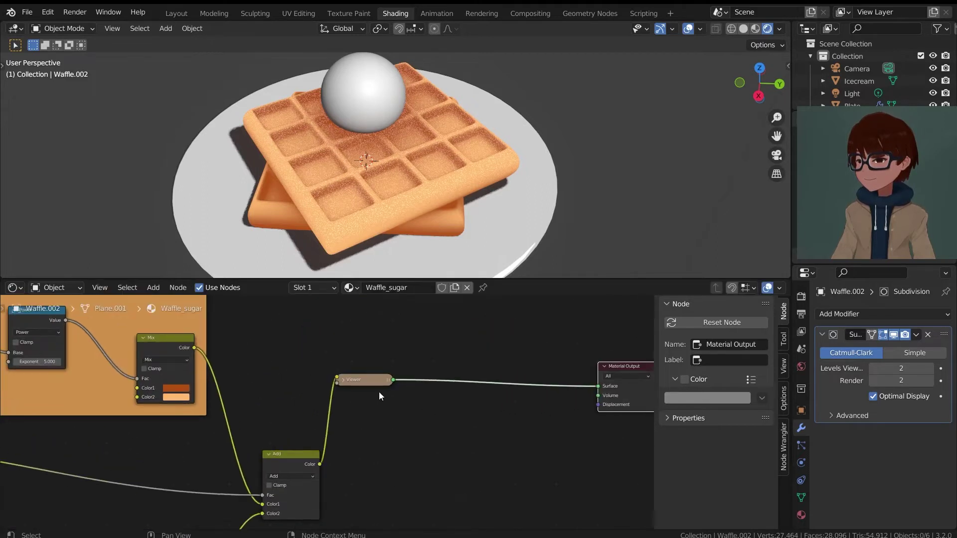
pyautogui.click(341, 382)
pyautogui.moveTo(356, 381); pyautogui.dragTo(488, 381)
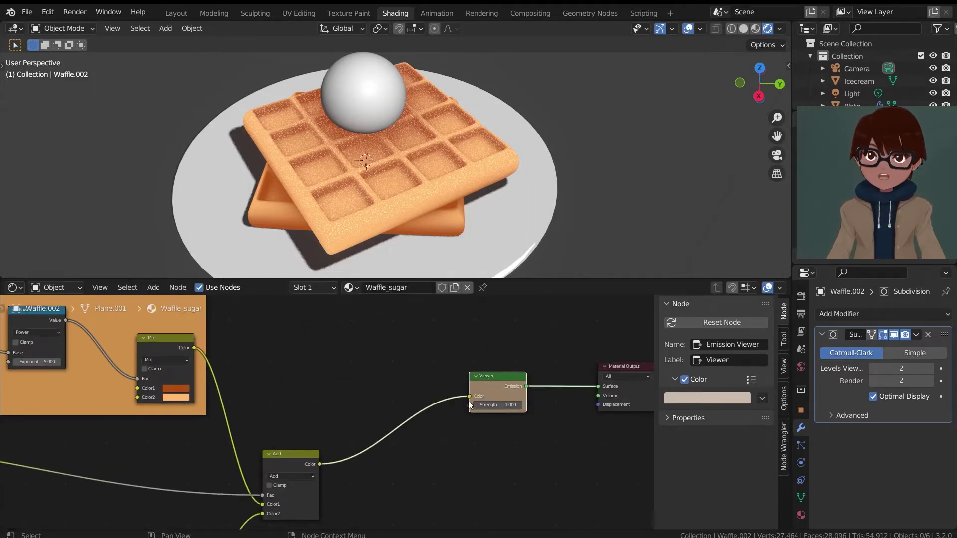
pyautogui.scroll(-2, 384, 381)
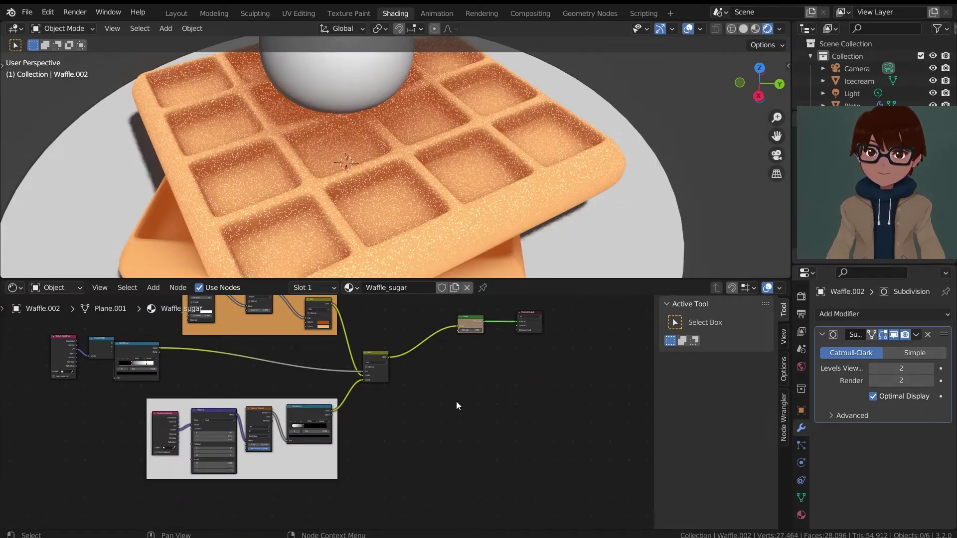
# Add a Diffuse BSDF node below the sugar Mix node in Waffle_sugar and preview it through the Material Output.
pyautogui.moveTo(456, 401); pyautogui.dragTo(450, 369, button='middle')
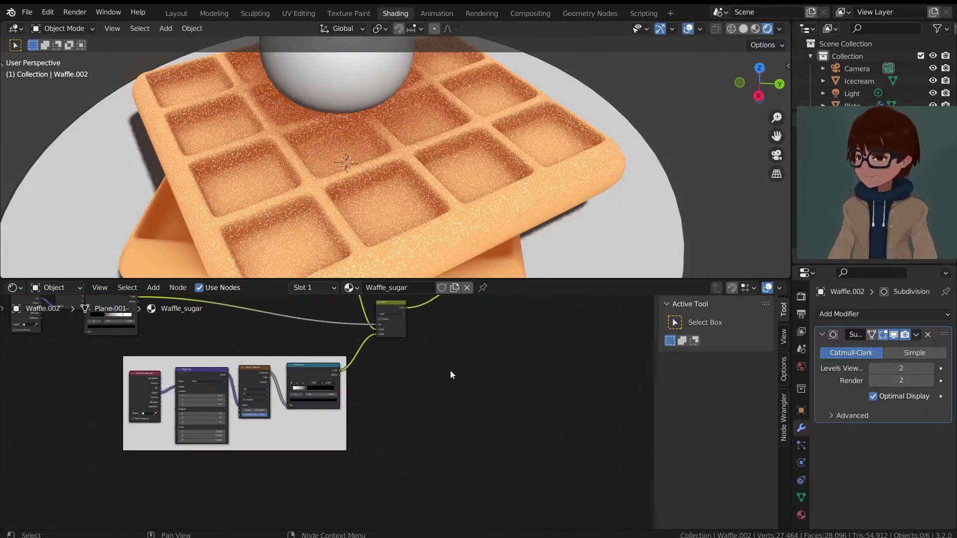
pyautogui.hotkey('shift', 'a')
pyautogui.moveTo(465, 370)
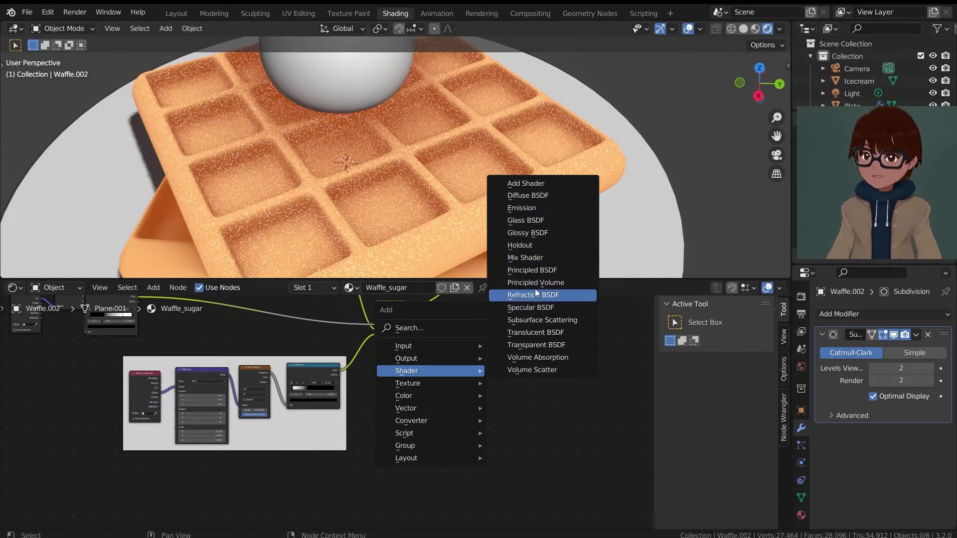
pyautogui.click(537, 198)
pyautogui.click(428, 371)
pyautogui.scroll(3, 427, 372)
pyautogui.moveTo(486, 368); pyautogui.dragTo(299, 375, button='middle')
pyautogui.scroll(9, 426, 419)
pyautogui.scroll(-2, 450, 399)
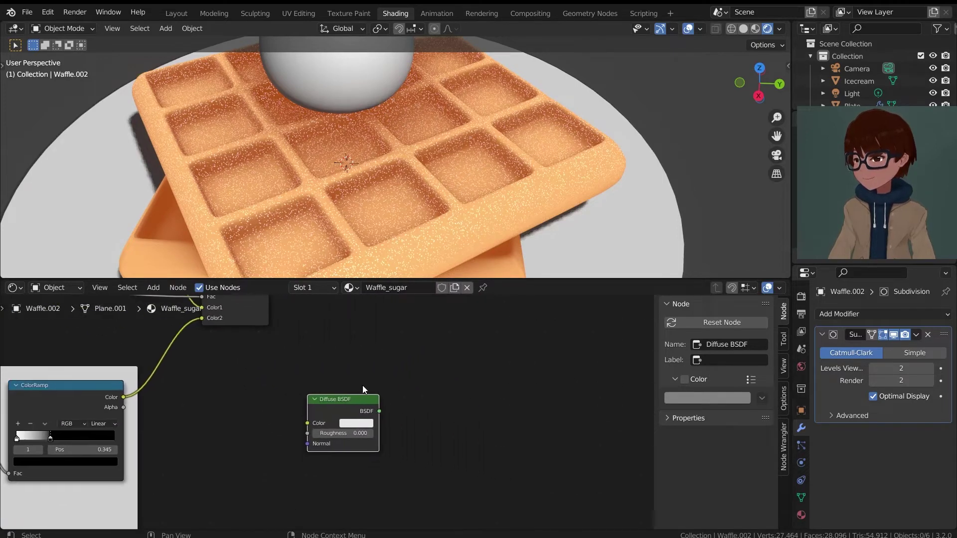
pyautogui.scroll(2, 396, 385)
pyautogui.keyDown('ctrl'); pyautogui.keyDown('shift'); pyautogui.click(343, 399); pyautogui.keyUp('shift'); pyautogui.keyUp('ctrl')
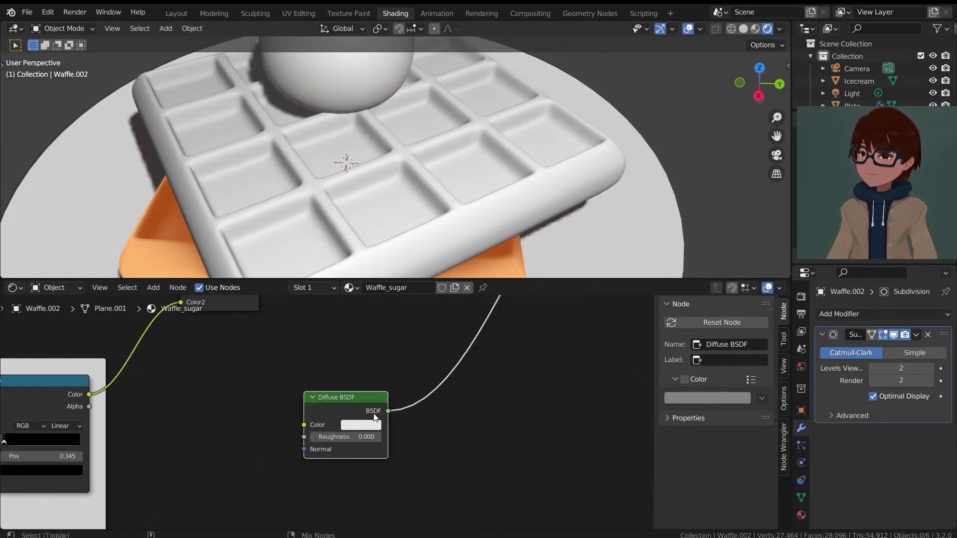
# Insert a Shader to RGB node after the Diffuse BSDF and shift both nodes back to make room behind them.
pyautogui.scroll(-2, 462, 369)
pyautogui.hotkey('shift', 'a')
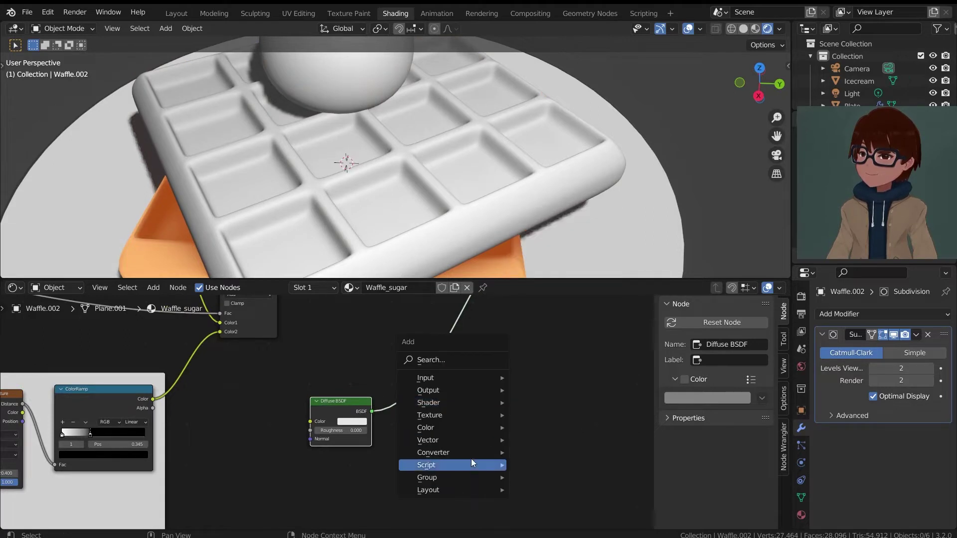
pyautogui.moveTo(470, 453)
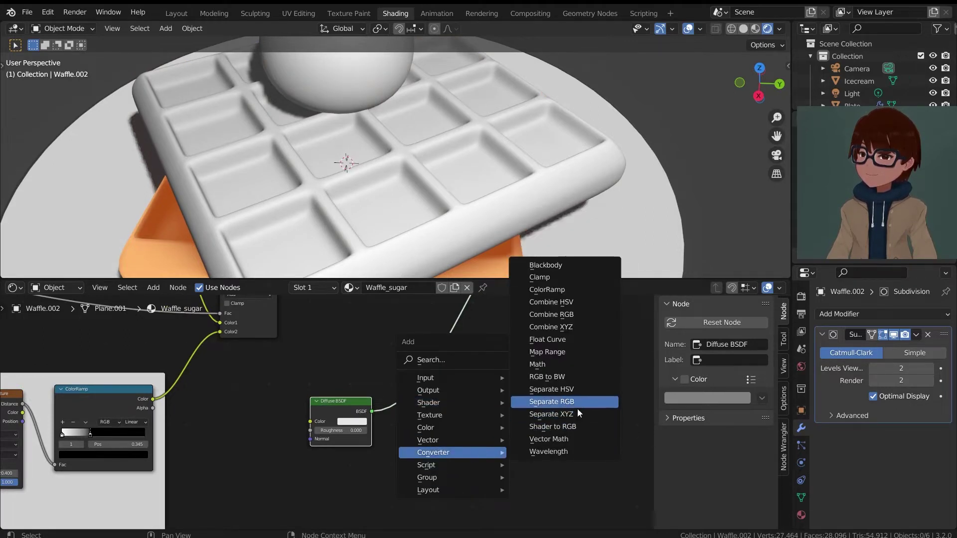
pyautogui.click(578, 426)
pyautogui.click(403, 367)
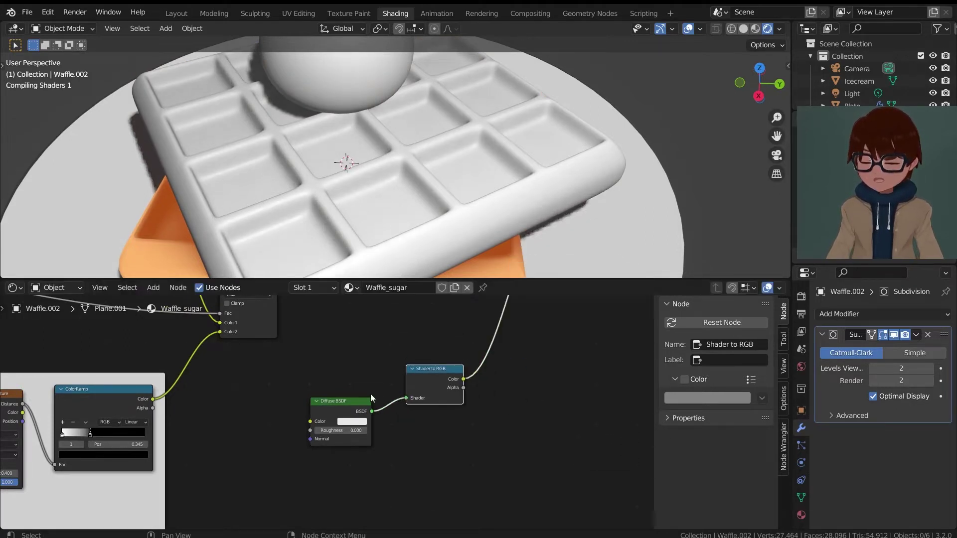
pyautogui.moveTo(353, 402); pyautogui.dragTo(273, 392)
pyautogui.moveTo(423, 389); pyautogui.dragTo(325, 391)
# Insert a ColorRamp between Shader to RGB and the Material Output, with its interpolation set to Constant.
pyautogui.hotkey('shift', 'a')
pyautogui.moveTo(486, 427)
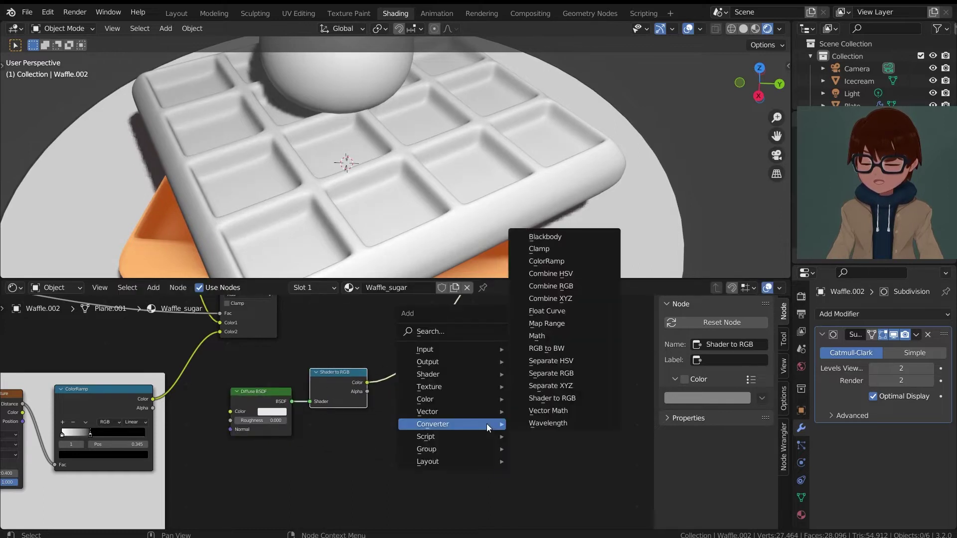
pyautogui.click(548, 263)
pyautogui.click(477, 345)
pyautogui.click(497, 356)
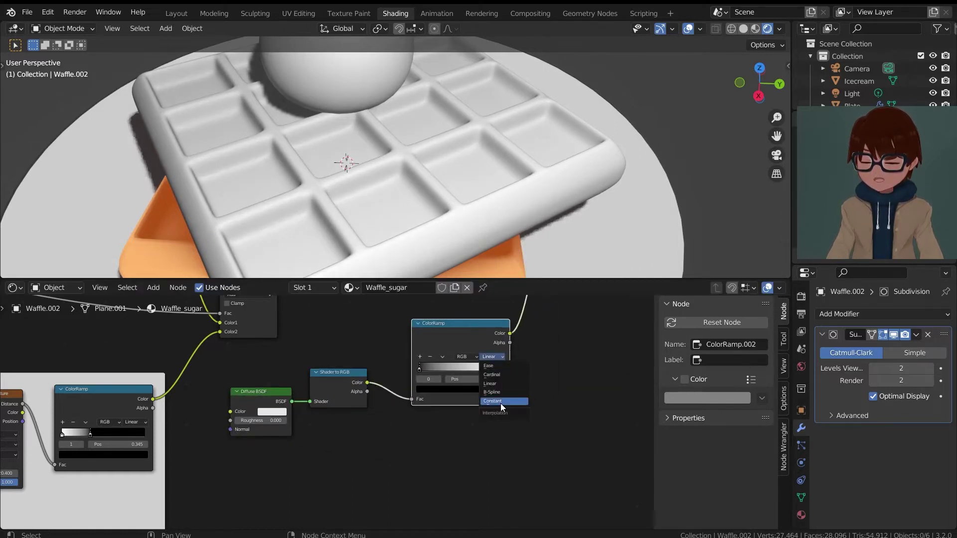
pyautogui.click(502, 401)
# Move the new ColorRamp's white stop to position 0.535 and set the Diffuse BSDF's Roughness to 1.000.
pyautogui.scroll(3, 453, 376)
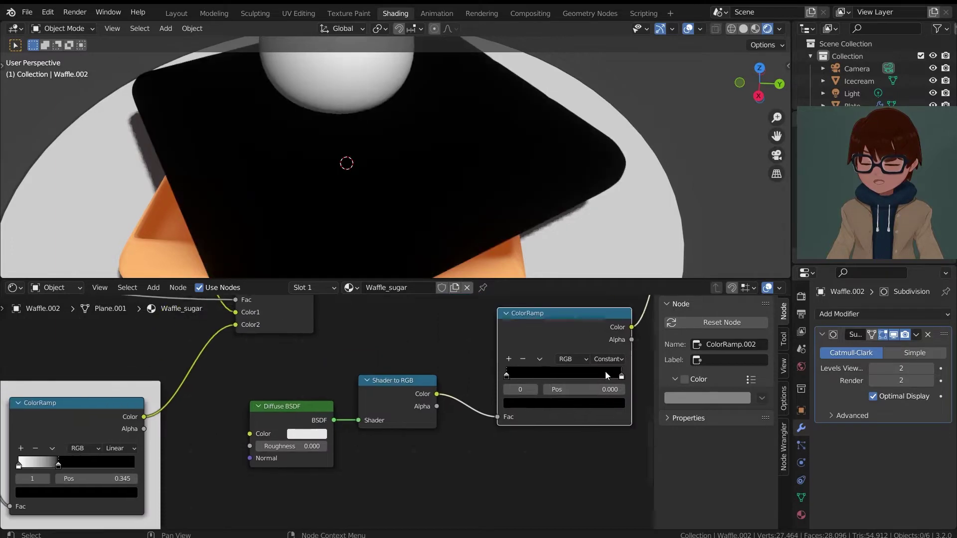
pyautogui.click(618, 374)
pyautogui.moveTo(617, 373); pyautogui.dragTo(558, 373)
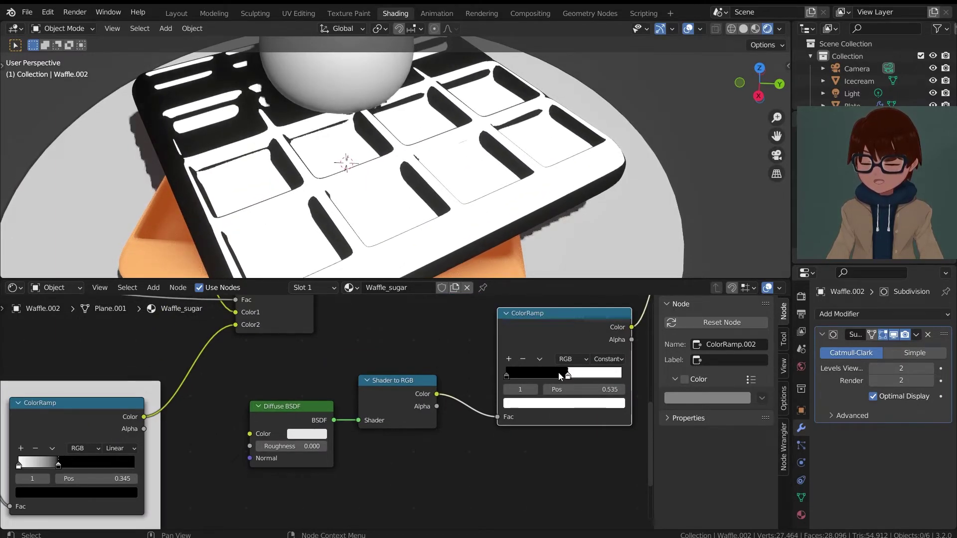
pyautogui.moveTo(275, 449); pyautogui.dragTo(328, 447)
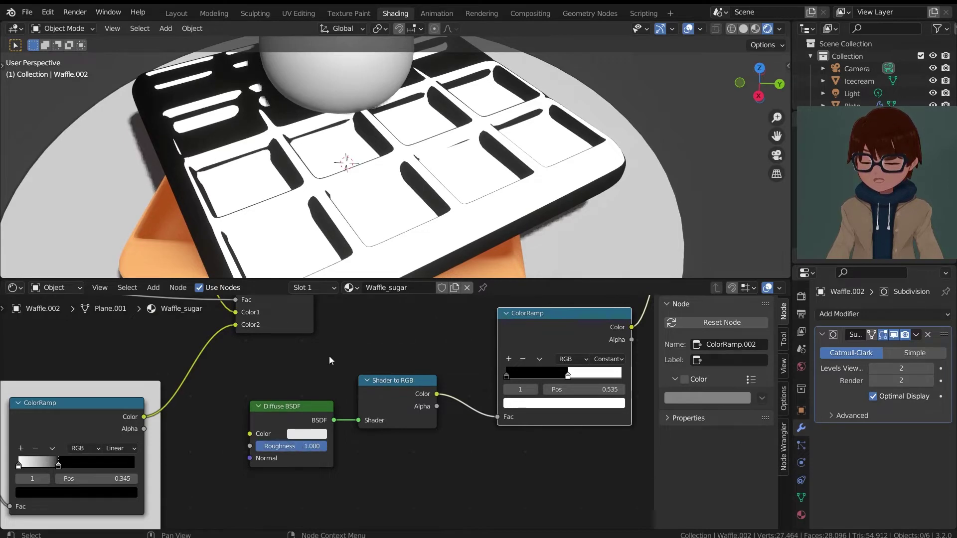
# Lower the shading ColorRamp's white stop to position 0.305, checking the shadow edge from several sides of the waffle.
pyautogui.moveTo(567, 373); pyautogui.dragTo(560, 375)
pyautogui.moveTo(568, 376)
pyautogui.mouseDown()
pyautogui.moveTo(579, 374)
pyautogui.moveTo(558, 377)
pyautogui.mouseUp()
pyautogui.scroll(-2, 455, 205)
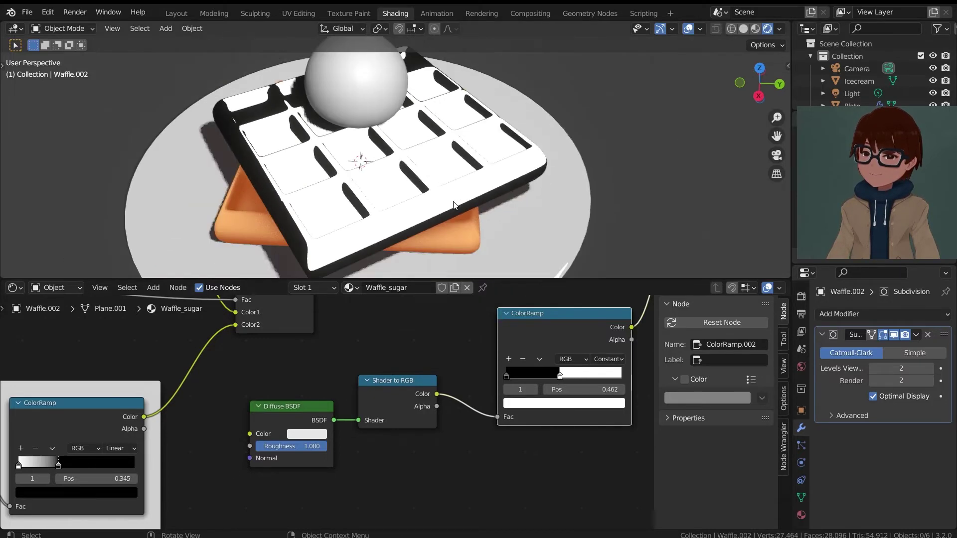
pyautogui.moveTo(455, 205); pyautogui.dragTo(516, 166, button='middle')
pyautogui.moveTo(559, 376); pyautogui.dragTo(541, 374)
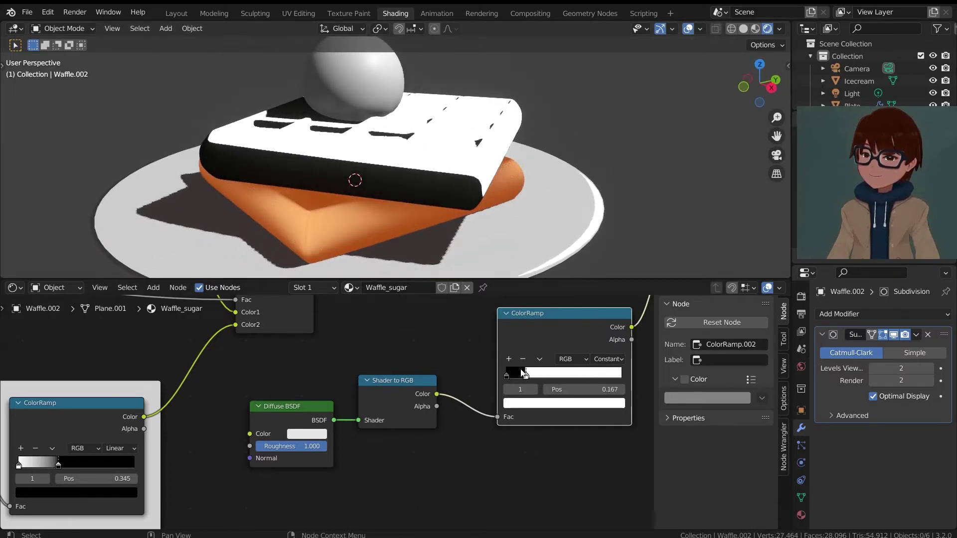
pyautogui.moveTo(506, 174); pyautogui.dragTo(452, 192, button='middle')
# Move the Add mix node closer to the Material Output and reposition the shading ColorRamp below it.
pyautogui.scroll(-12, 510, 335)
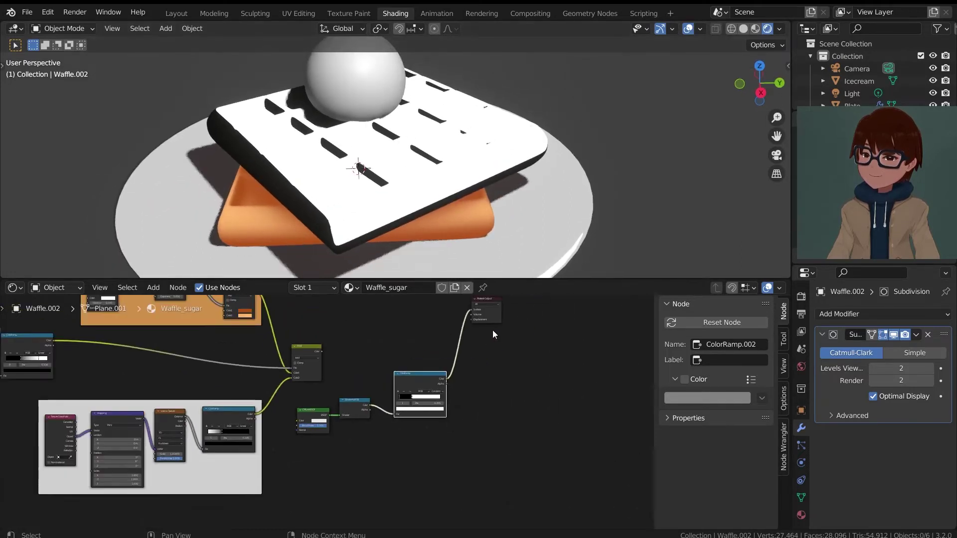
pyautogui.moveTo(493, 330); pyautogui.dragTo(500, 393, button='middle')
pyautogui.scroll(3, 501, 393)
pyautogui.moveTo(331, 425); pyautogui.dragTo(400, 364)
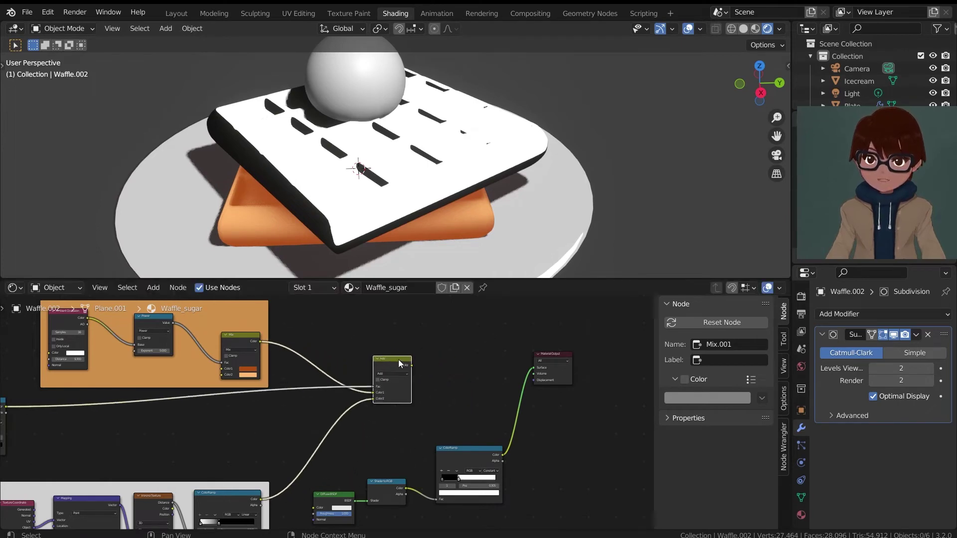
pyautogui.scroll(2, 456, 472)
pyautogui.scroll(-2, 455, 477)
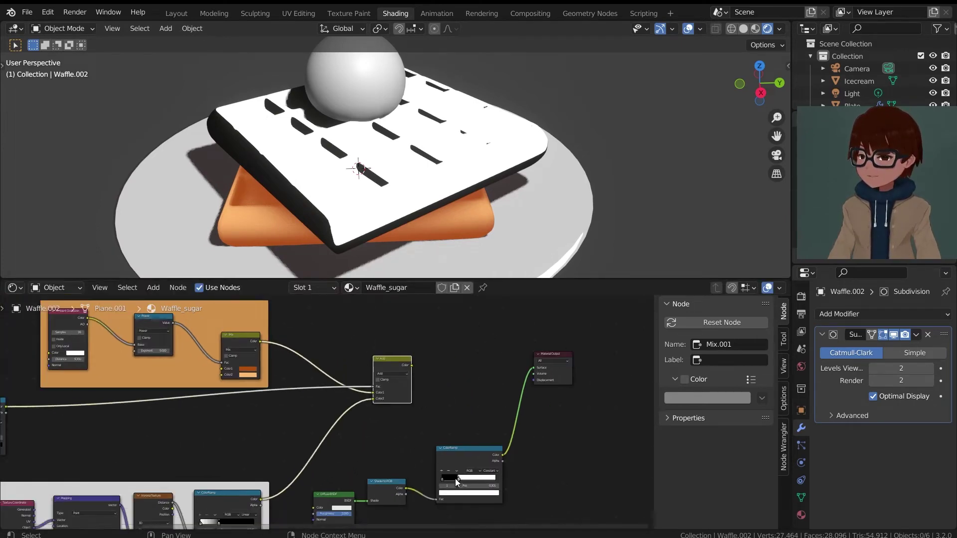
pyautogui.scroll(2, 450, 474)
pyautogui.moveTo(443, 450); pyautogui.dragTo(431, 383, button='middle')
pyautogui.moveTo(470, 396); pyautogui.dragTo(457, 413)
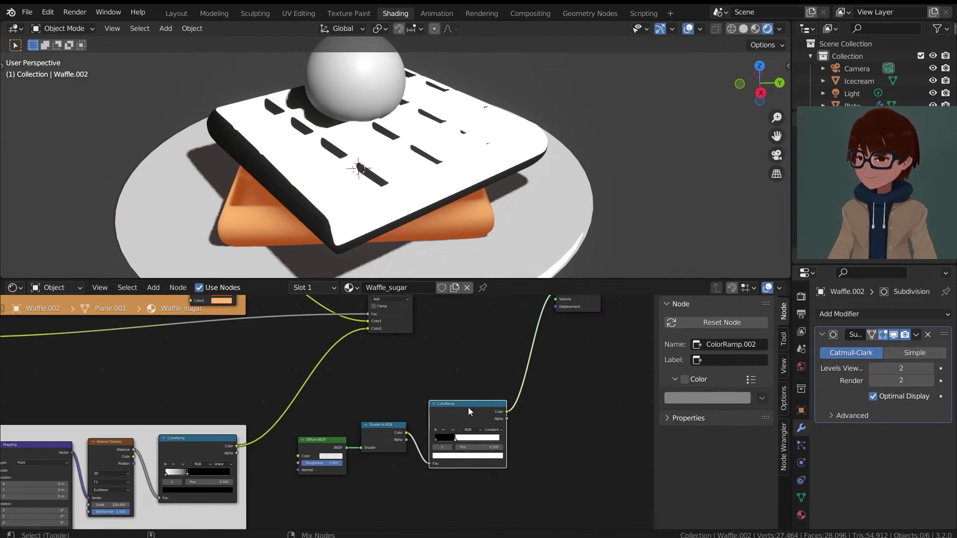
# Combine the Add node's color and the shading ColorRamp in a new Mix node feeding the Material Output, spacing out the nodes.
pyautogui.keyDown('ctrl'); pyautogui.keyDown('alt'); pyautogui.moveTo(447, 417); pyautogui.dragTo(393, 319, button='right'); pyautogui.keyUp('alt'); pyautogui.keyUp('ctrl')
pyautogui.moveTo(519, 363); pyautogui.dragTo(363, 384, button='middle')
pyautogui.moveTo(475, 309); pyautogui.dragTo(616, 345)
pyautogui.click(441, 368)
pyautogui.scroll(3, 457, 375)
pyautogui.moveTo(453, 389); pyautogui.dragTo(444, 438, button='middle')
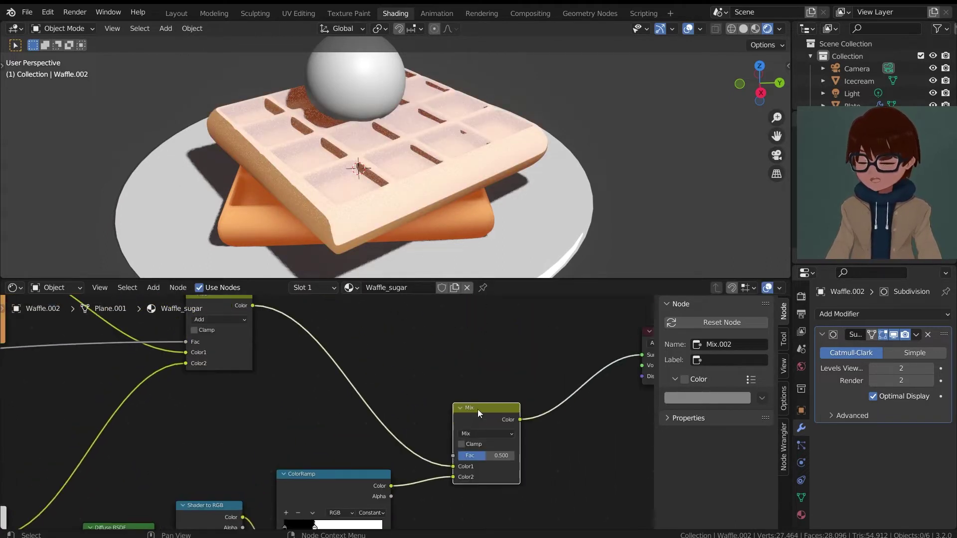
# Raise the new Mix node in the layout, change its blending mode to Multiply, and set Fac to 1.000.
pyautogui.moveTo(477, 408); pyautogui.dragTo(483, 350)
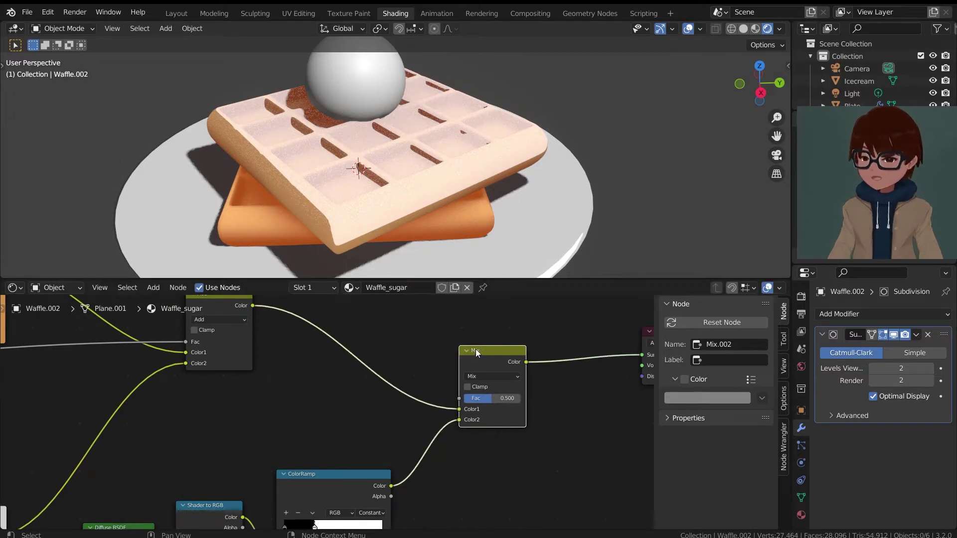
pyautogui.scroll(1, 490, 360)
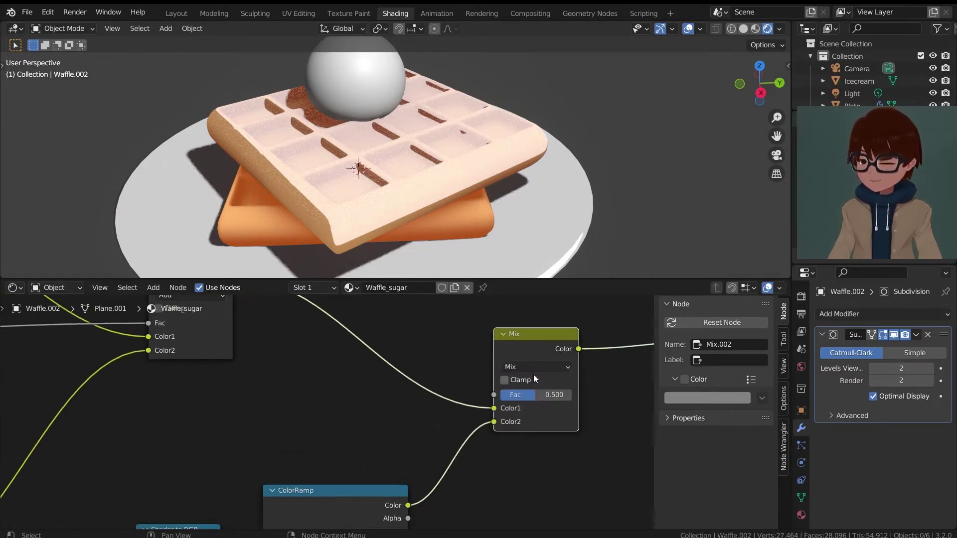
pyautogui.click(533, 367)
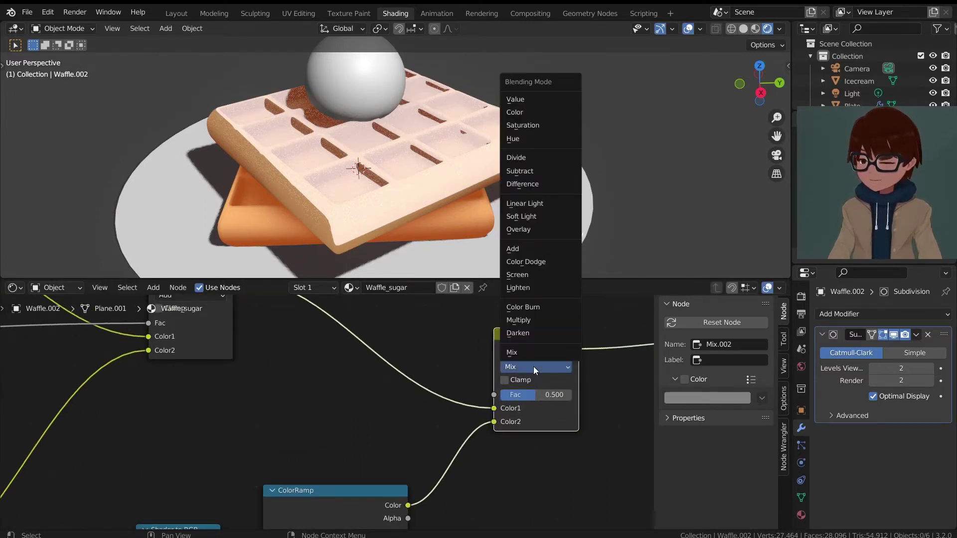
pyautogui.click(532, 319)
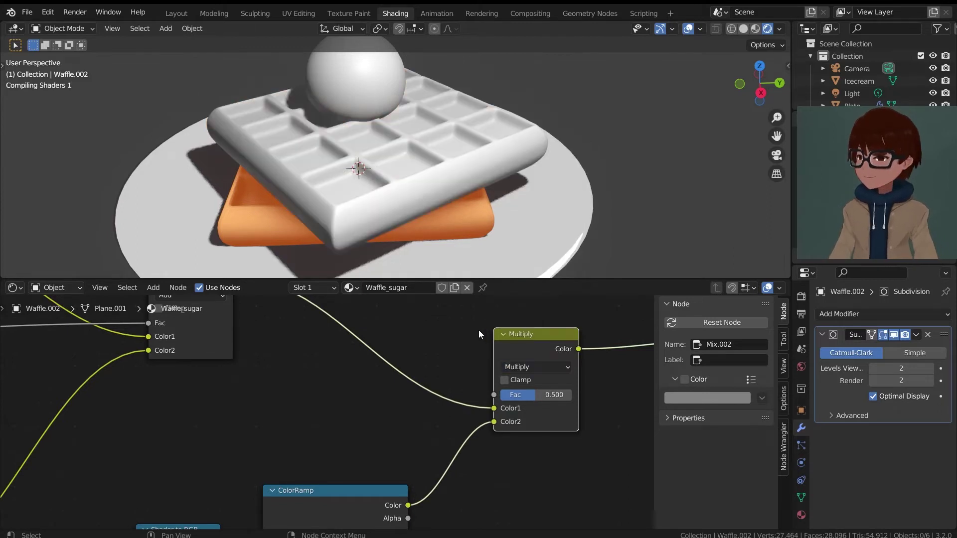
pyautogui.moveTo(522, 394); pyautogui.dragTo(563, 393)
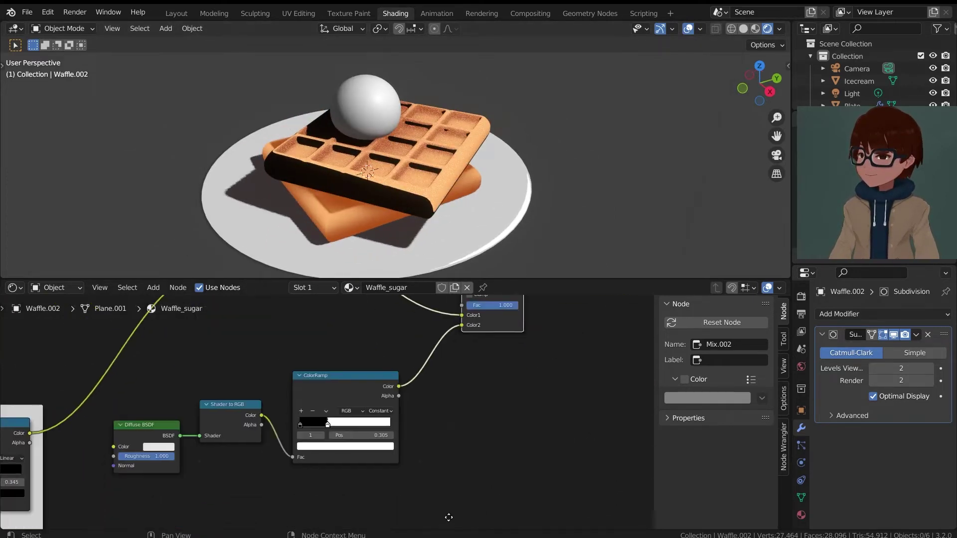
# Recolor the shading ColorRamp's black stop to a light brown with H 0.062, S 0.744, V 0.434.
pyautogui.scroll(1, 375, 431)
pyautogui.scroll(2, 314, 409)
pyautogui.click(288, 401)
pyautogui.scroll(-2, 288, 401)
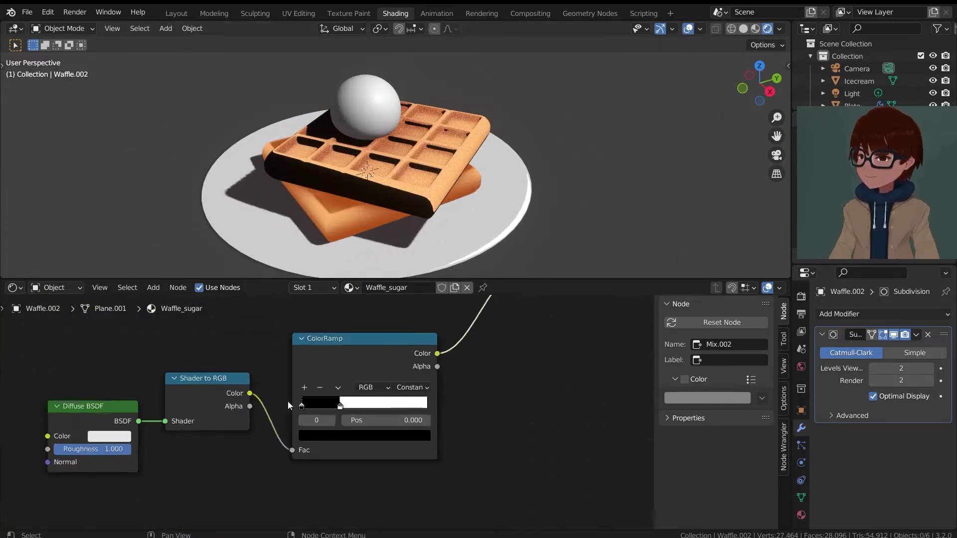
pyautogui.moveTo(288, 401); pyautogui.dragTo(350, 387, button='middle')
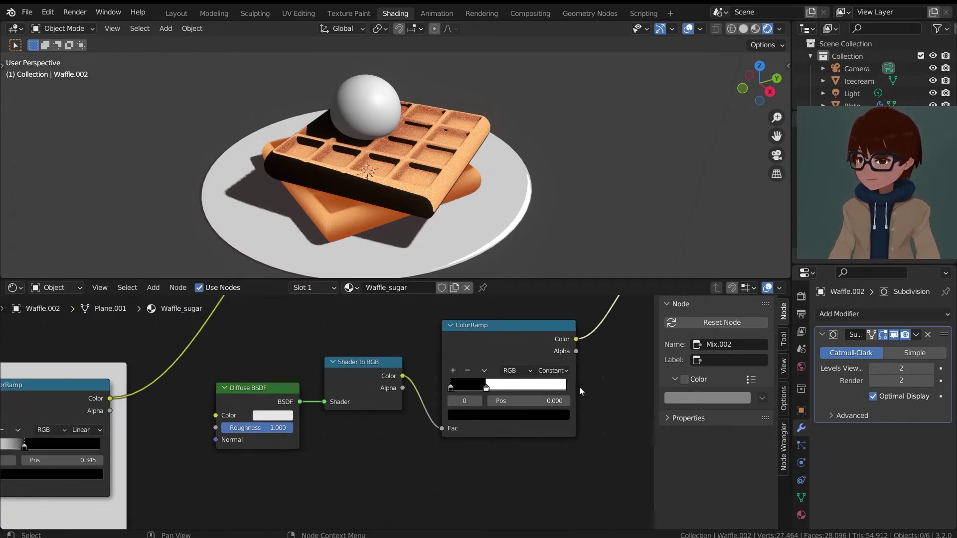
pyautogui.scroll(2, 582, 392)
pyautogui.scroll(2, 506, 429)
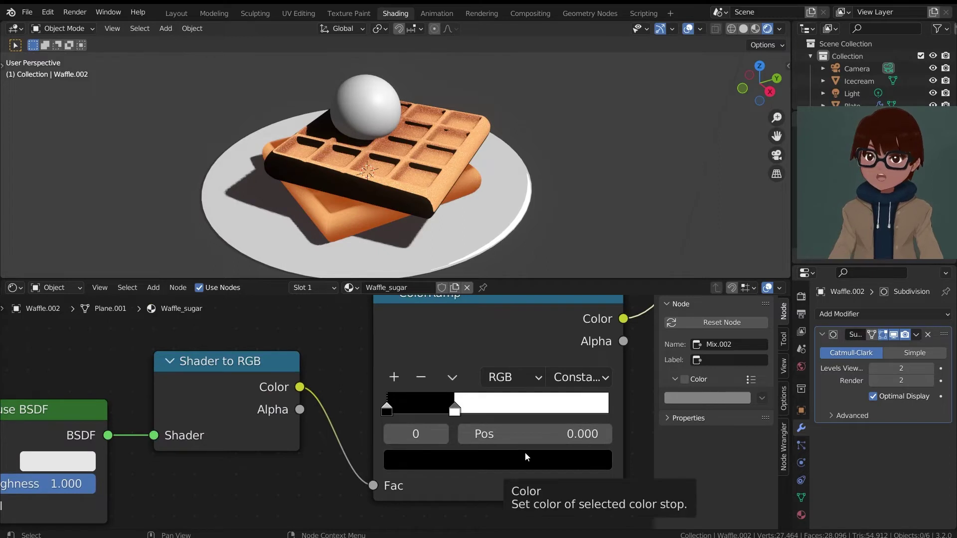
pyautogui.click(538, 460)
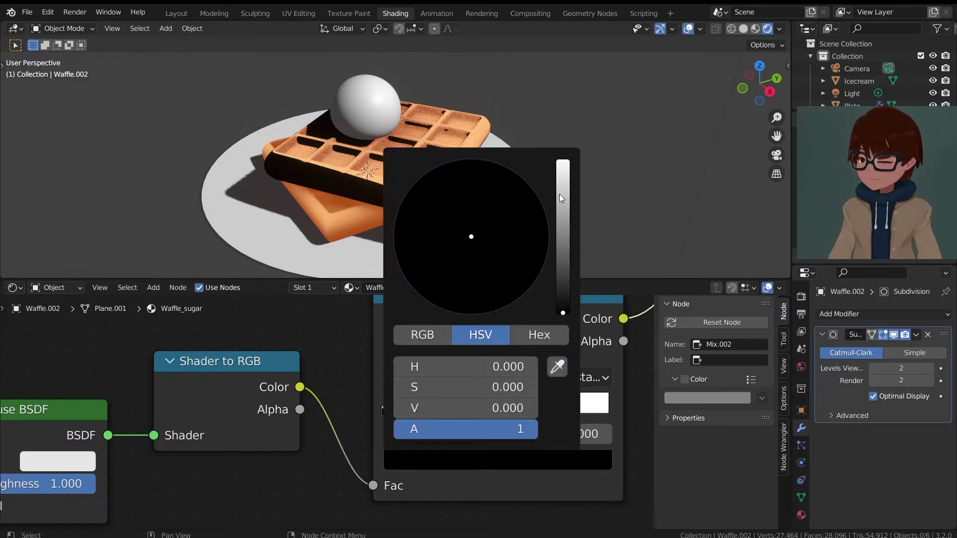
pyautogui.moveTo(560, 280); pyautogui.dragTo(562, 242)
pyautogui.moveTo(471, 259); pyautogui.dragTo(455, 267)
pyautogui.moveTo(562, 229); pyautogui.dragTo(562, 207)
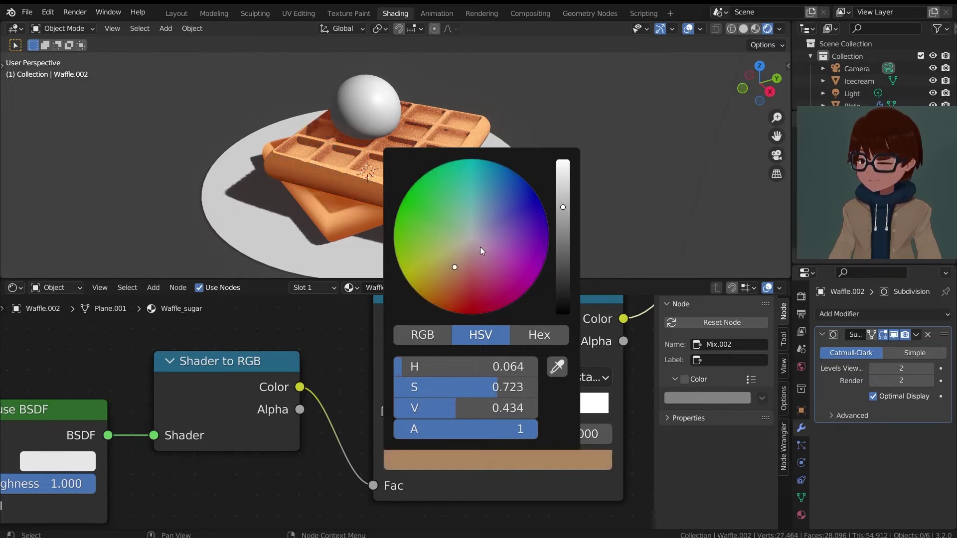
pyautogui.moveTo(454, 268); pyautogui.dragTo(454, 269)
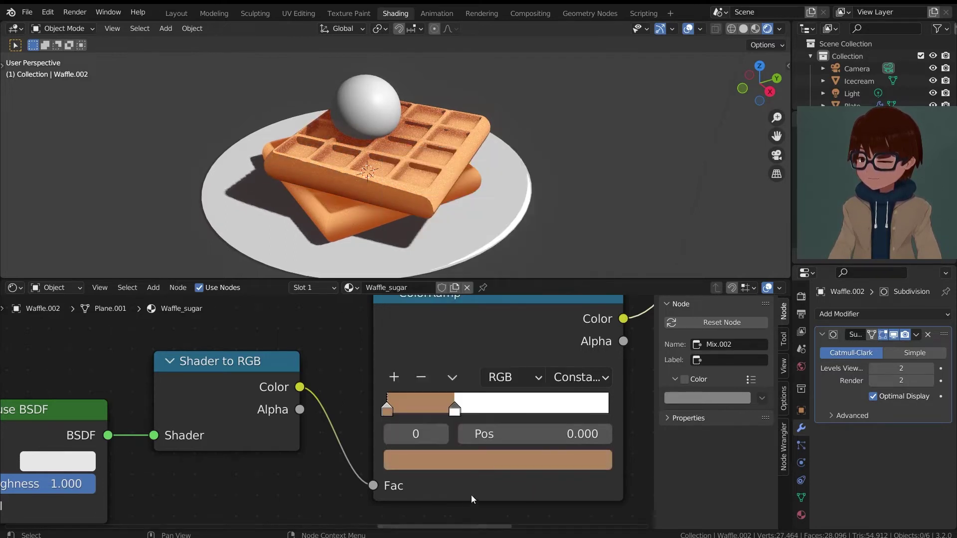
# Reopen the brown stop's color and check its hex code, returning the picker to HSV.
pyautogui.click(471, 464)
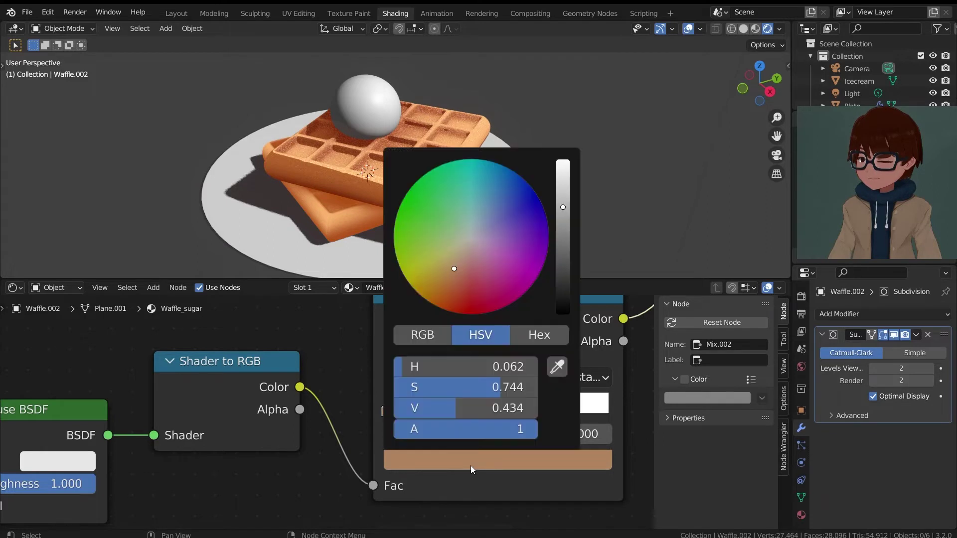
pyautogui.click(539, 337)
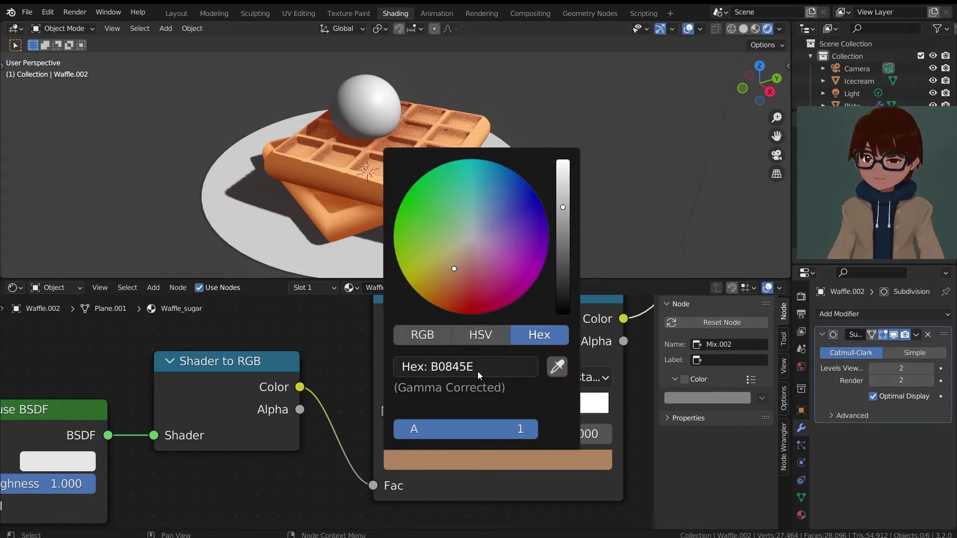
pyautogui.click(480, 335)
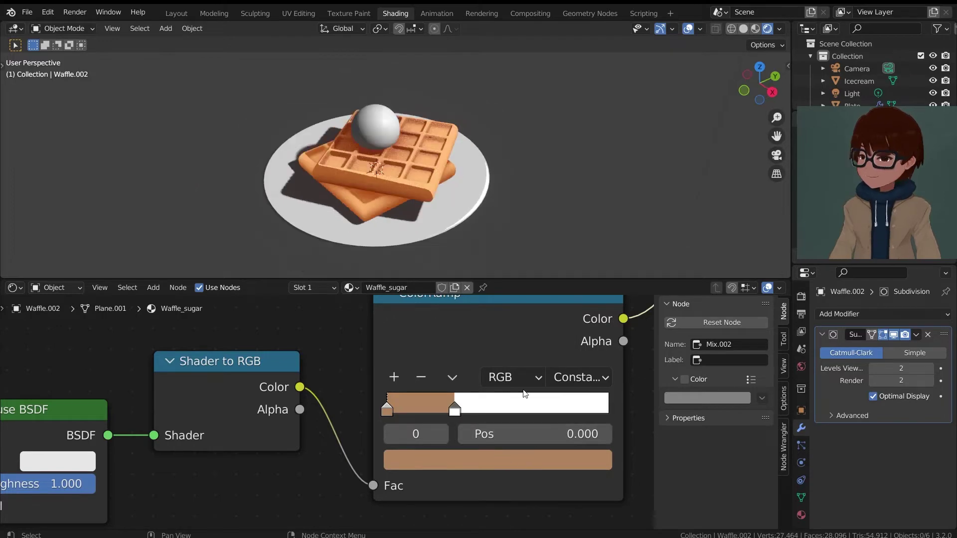
# Inspect the shadow tint on the sugared waffle up close and compare it with the lower waffle, ending with the sugared waffle selected.
pyautogui.scroll(-4, 522, 388)
pyautogui.scroll(2, 441, 220)
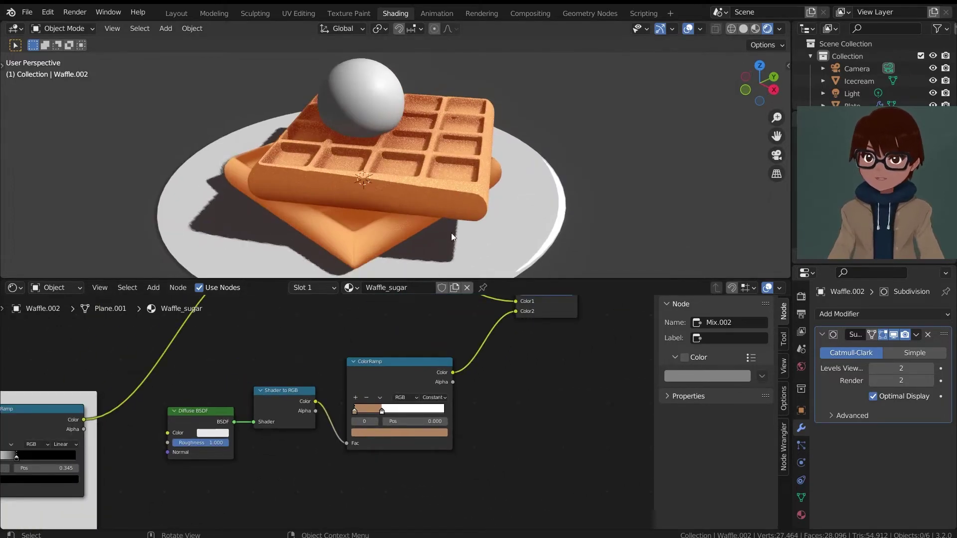
pyautogui.scroll(-1, 406, 383)
pyautogui.scroll(2, 373, 210)
pyautogui.scroll(2, 373, 209)
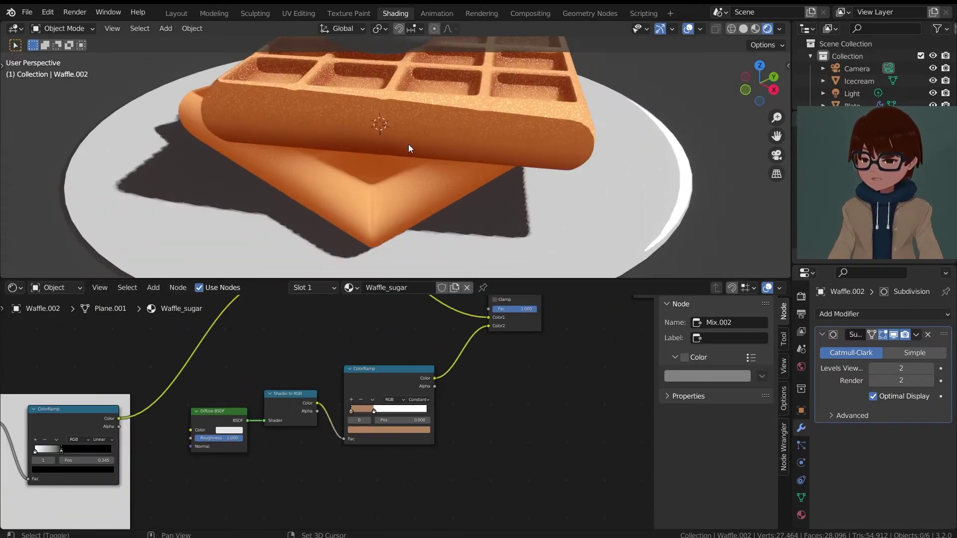
pyautogui.click(387, 205)
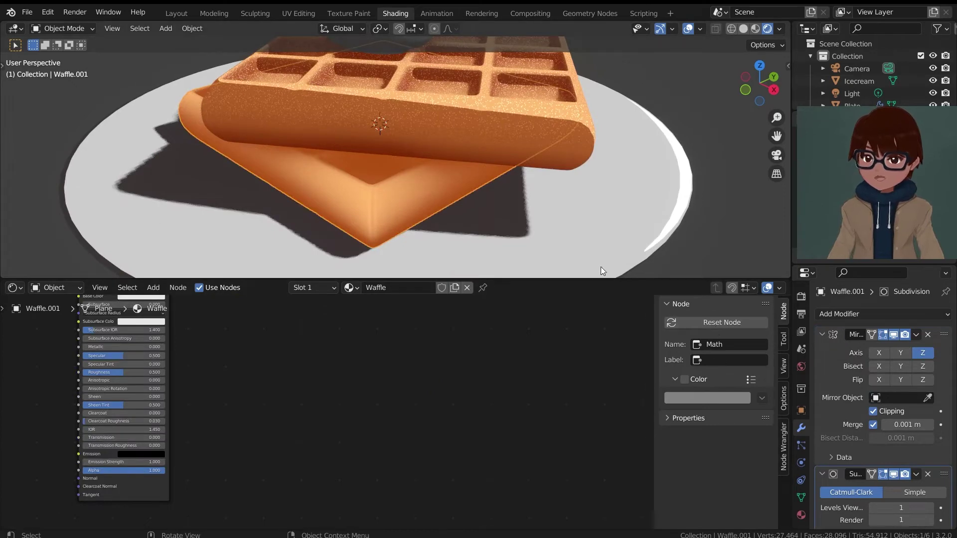
pyautogui.click(465, 120)
pyautogui.scroll(-5, 465, 120)
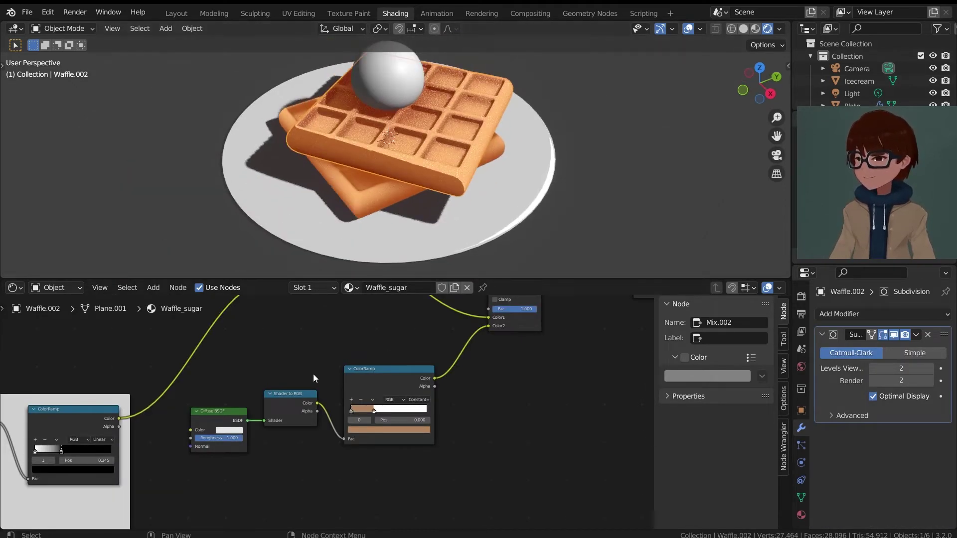
pyautogui.scroll(1, 258, 358)
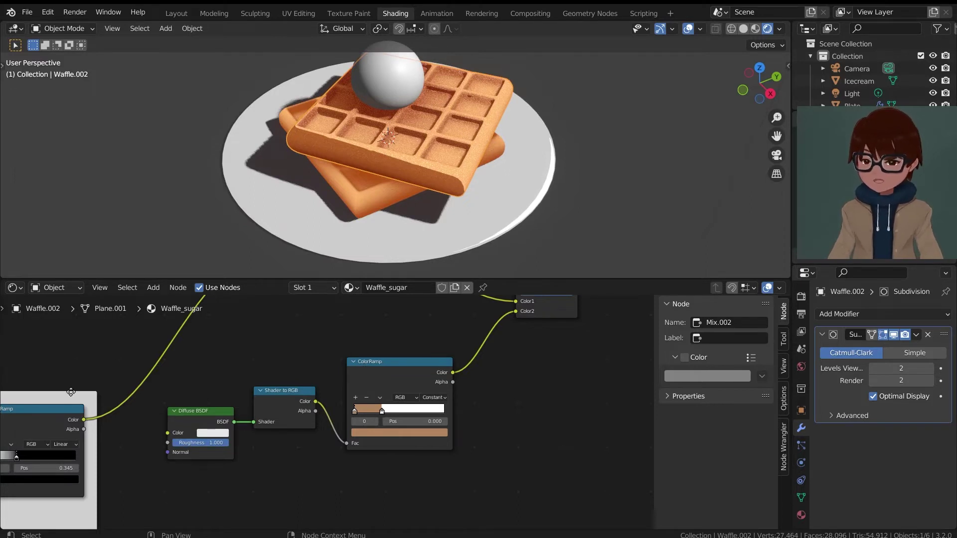
# Select and copy the Diffuse BSDF, Shader to RGB, ColorRamp and Multiply nodes of the Waffle_sugar material.
pyautogui.scroll(1, 299, 408)
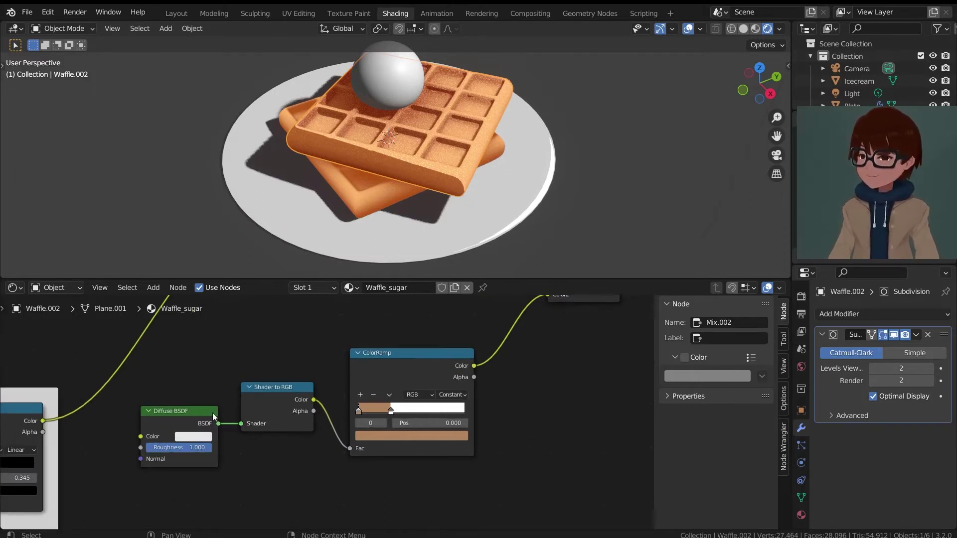
pyautogui.click(178, 418)
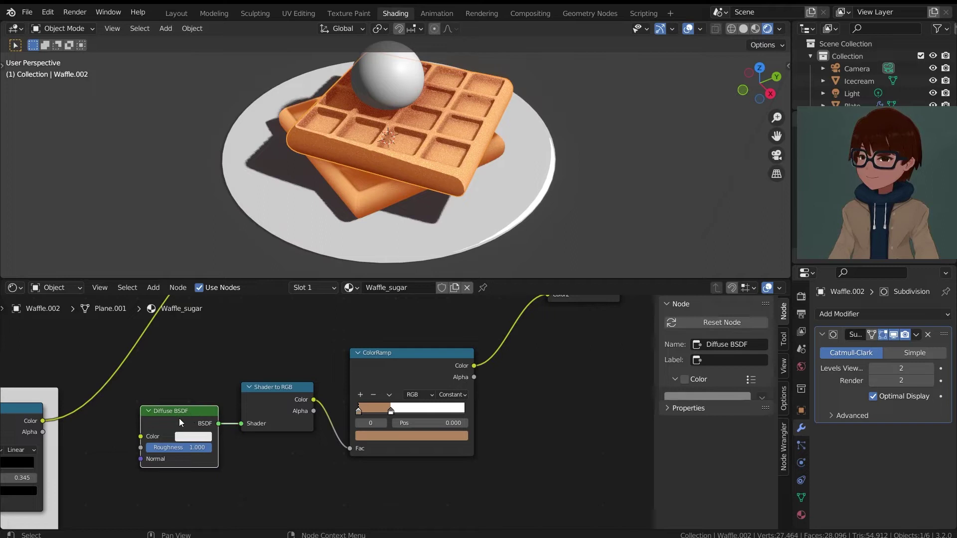
pyautogui.keyDown('shift'); pyautogui.click(252, 404); pyautogui.keyUp('shift')
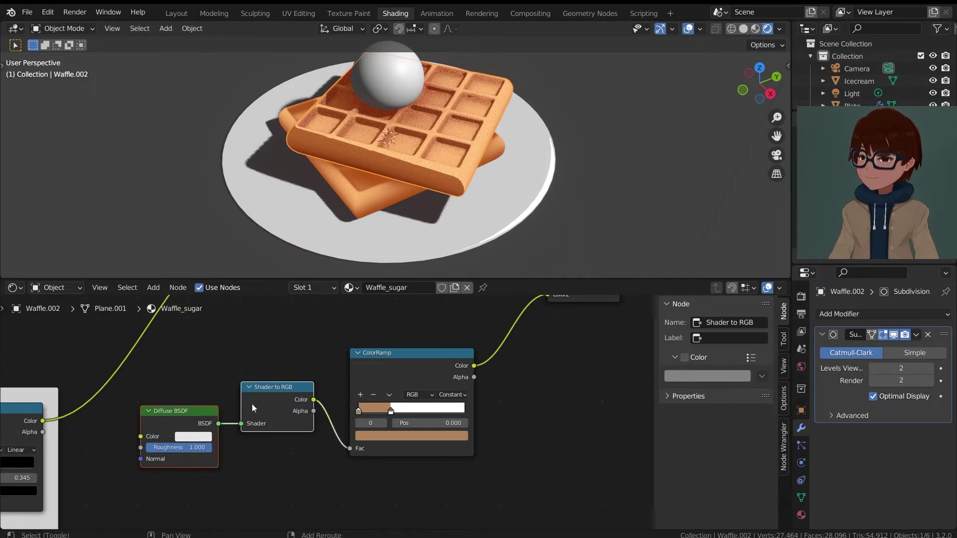
pyautogui.keyDown('shift'); pyautogui.click(397, 360); pyautogui.keyUp('shift')
pyautogui.press('Home')
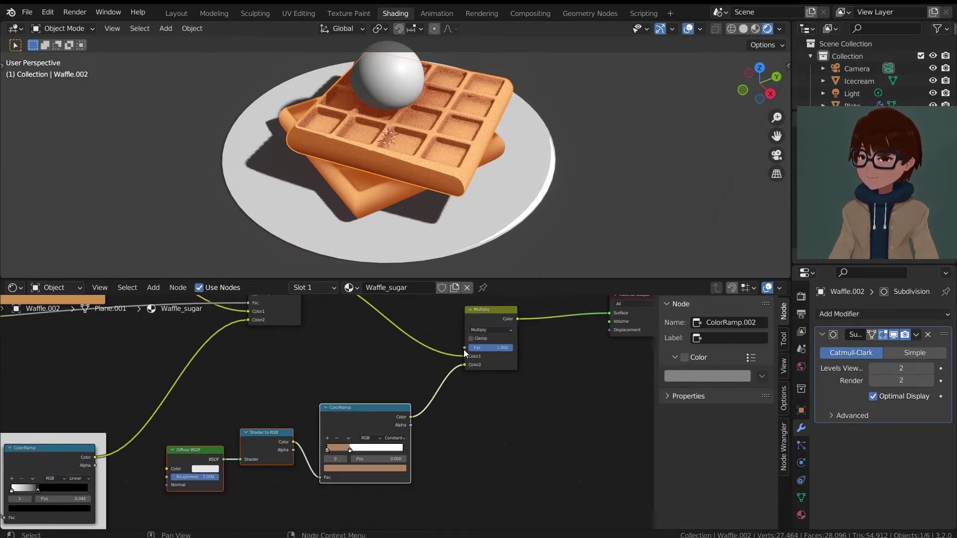
pyautogui.scroll(1, 463, 349)
pyautogui.keyDown('shift'); pyautogui.click(498, 312); pyautogui.keyUp('shift')
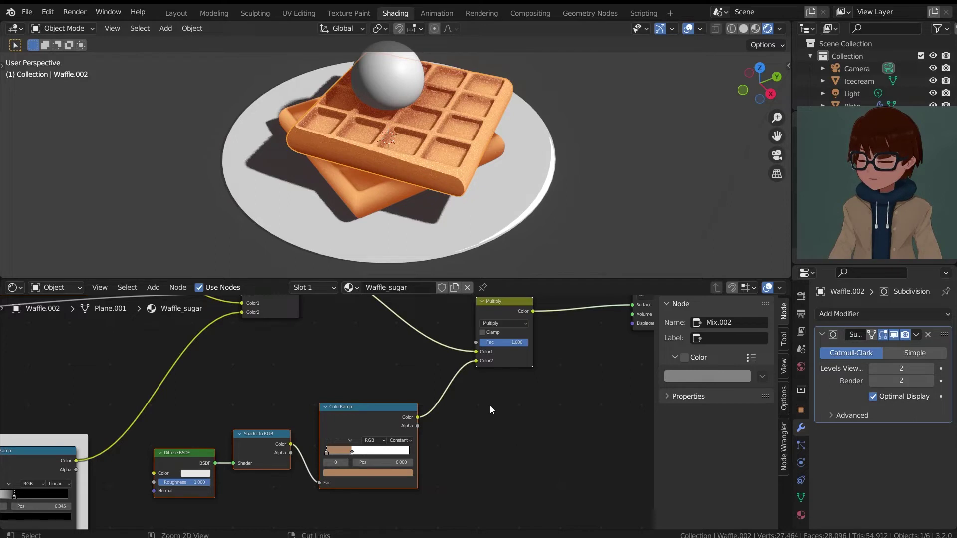
# In the lower waffle's material, move the Material Output further from the Mix node and delete the unused Principled BSDF.
pyautogui.moveTo(443, 250); pyautogui.dragTo(437, 202, button='middle')
pyautogui.click(384, 175)
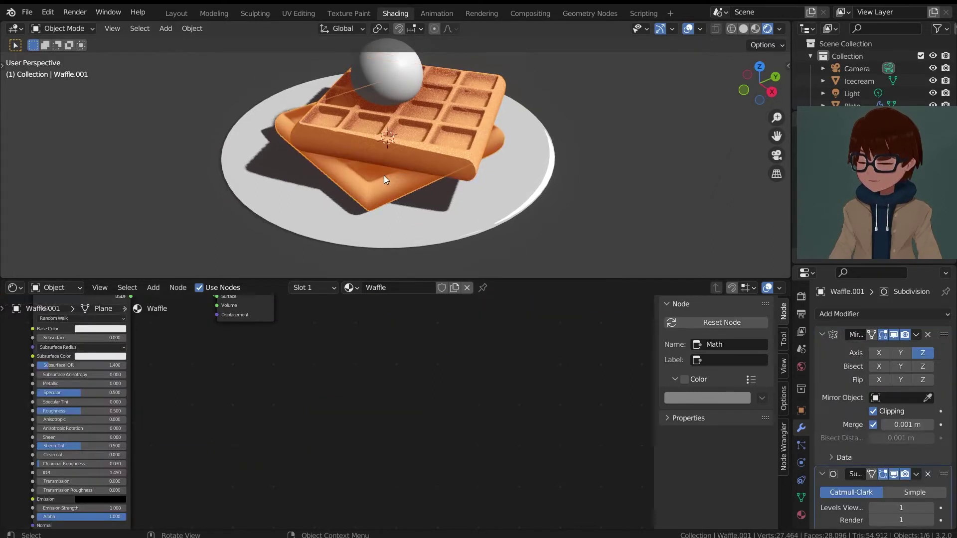
pyautogui.moveTo(294, 394); pyautogui.dragTo(428, 366)
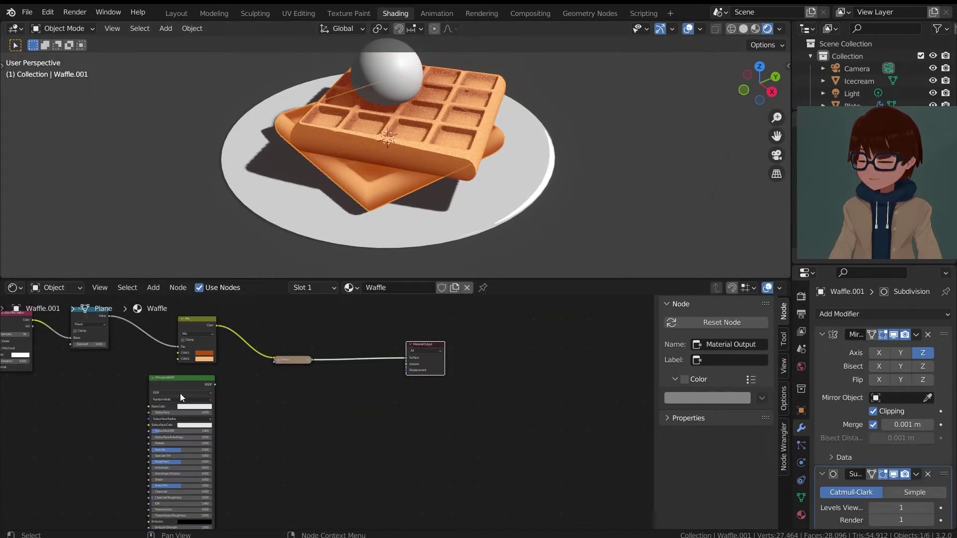
pyautogui.click(186, 385)
pyautogui.moveTo(245, 379); pyautogui.dragTo(430, 388, button='middle')
pyautogui.scroll(3, 382, 414)
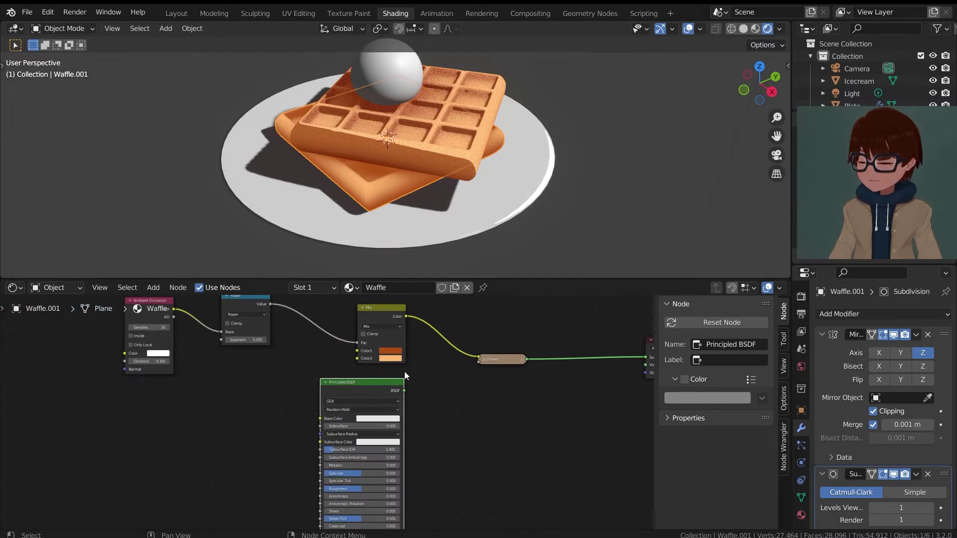
pyautogui.press('x')
# Move the collapsed Viewer node up and away from the Mix node to make room in the lower waffle's node tree.
pyautogui.click(510, 361)
pyautogui.scroll(1, 480, 399)
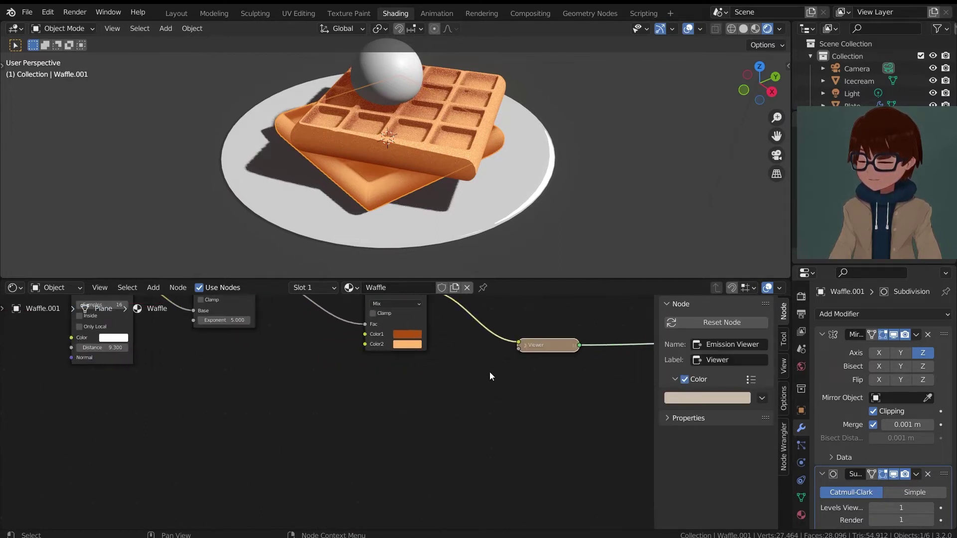
pyautogui.scroll(-1, 489, 372)
pyautogui.moveTo(490, 371); pyautogui.dragTo(404, 435, button='middle')
pyautogui.moveTo(443, 417); pyautogui.dragTo(535, 347)
pyautogui.moveTo(443, 419); pyautogui.dragTo(474, 372, button='middle')
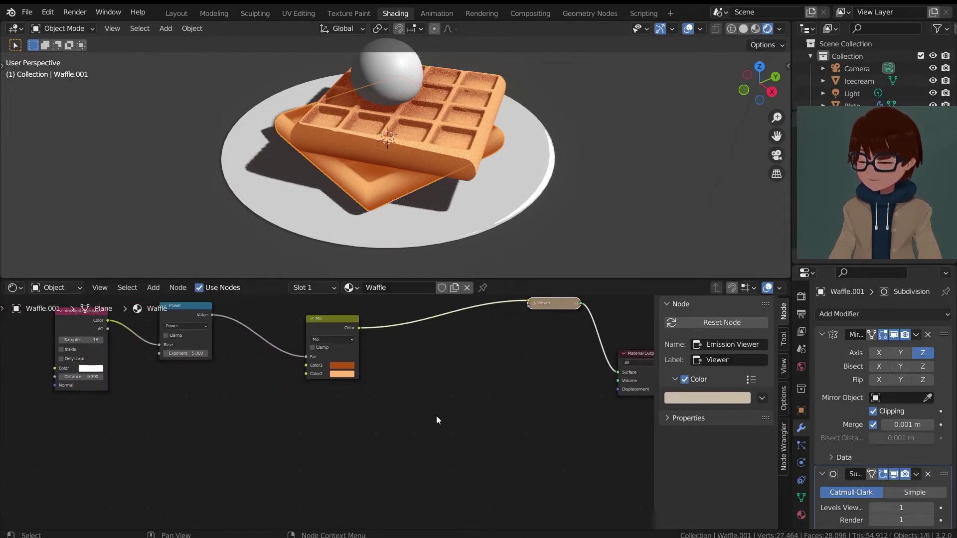
# Paste the copied shading nodes into the Waffle material and place them below the Mix node, with Multiply beside it.
pyautogui.scroll(-2, 429, 420)
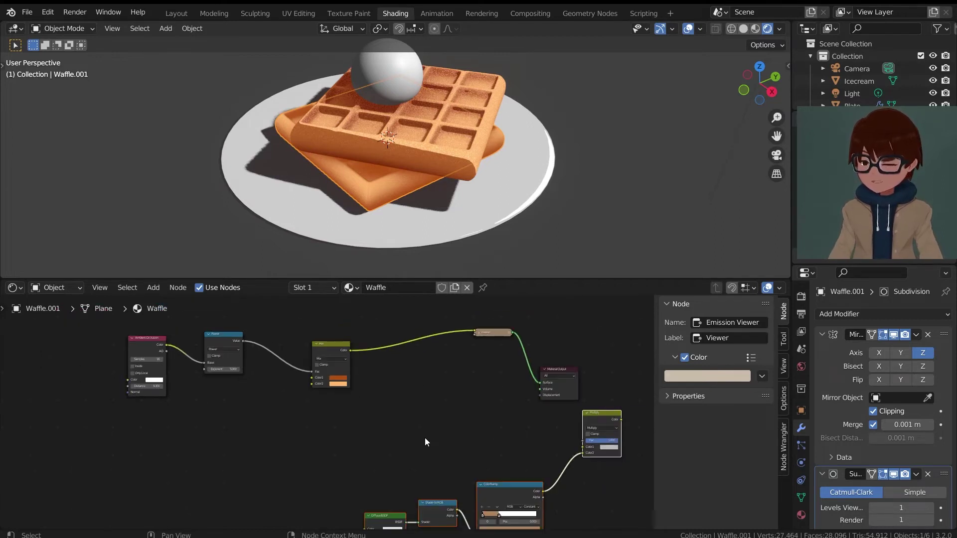
pyautogui.moveTo(425, 439); pyautogui.dragTo(430, 393, button='middle')
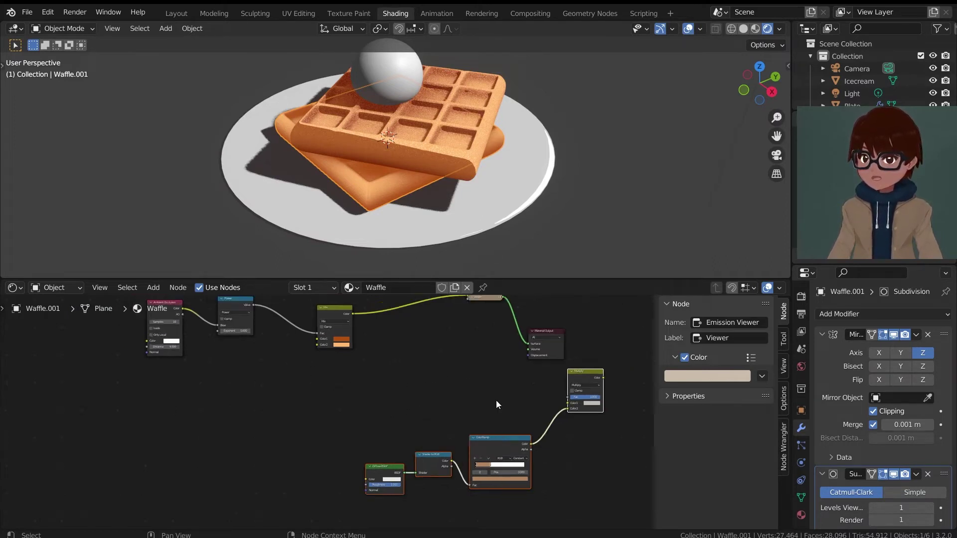
pyautogui.press('g')
pyautogui.click(324, 367)
pyautogui.press('Home')
pyautogui.scroll(3, 398, 380)
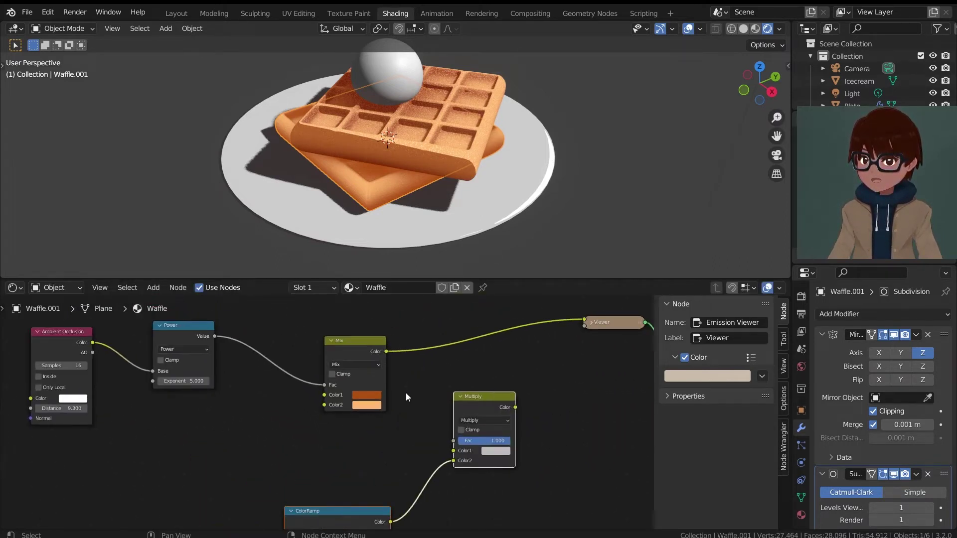
# Connect the Mix node's Color output to the Multiply node's Color1 and preview the Multiply result on the lower waffle.
pyautogui.click(375, 381)
pyautogui.moveTo(392, 352); pyautogui.dragTo(401, 362)
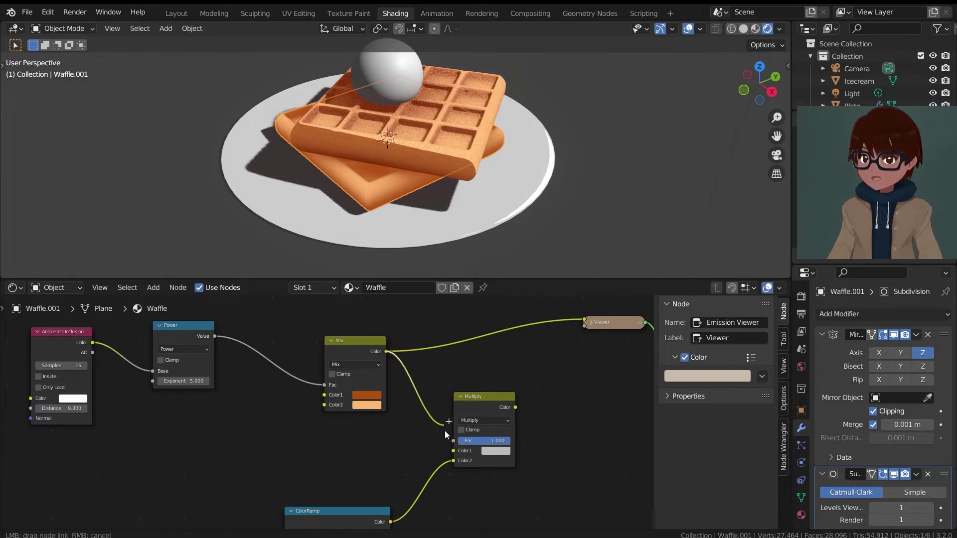
pyautogui.moveTo(455, 451); pyautogui.dragTo(455, 452)
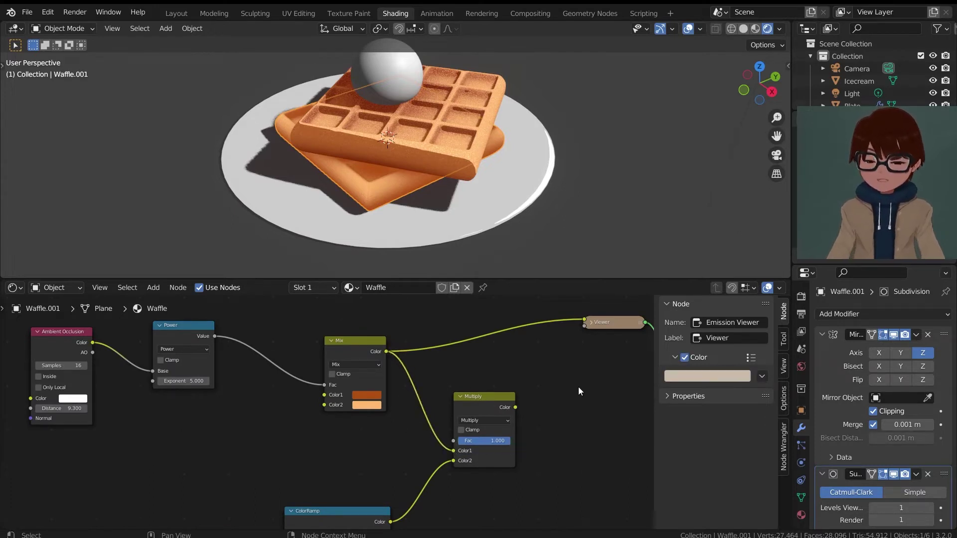
pyautogui.keyDown('ctrl'); pyautogui.keyDown('shift'); pyautogui.click(501, 399); pyautogui.keyUp('shift'); pyautogui.keyUp('ctrl')
pyautogui.scroll(1, 502, 400)
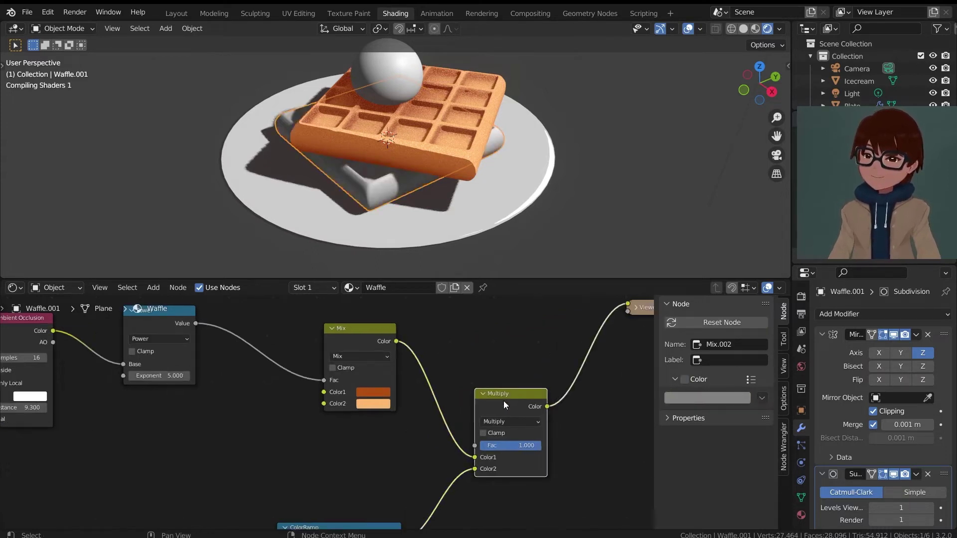
pyautogui.moveTo(445, 217); pyautogui.dragTo(653, 159, button='middle')
pyautogui.moveTo(501, 151); pyautogui.dragTo(500, 168, button='middle')
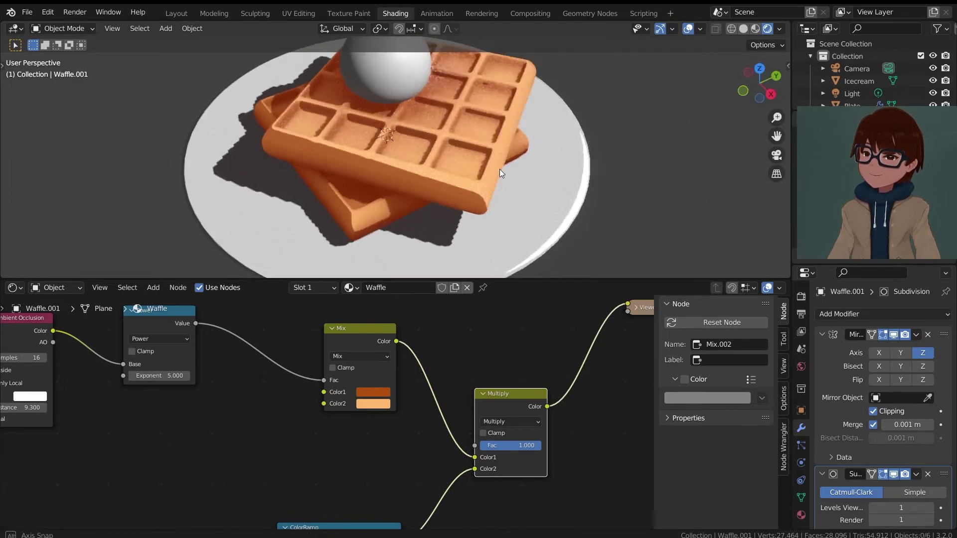
pyautogui.scroll(-2, 496, 169)
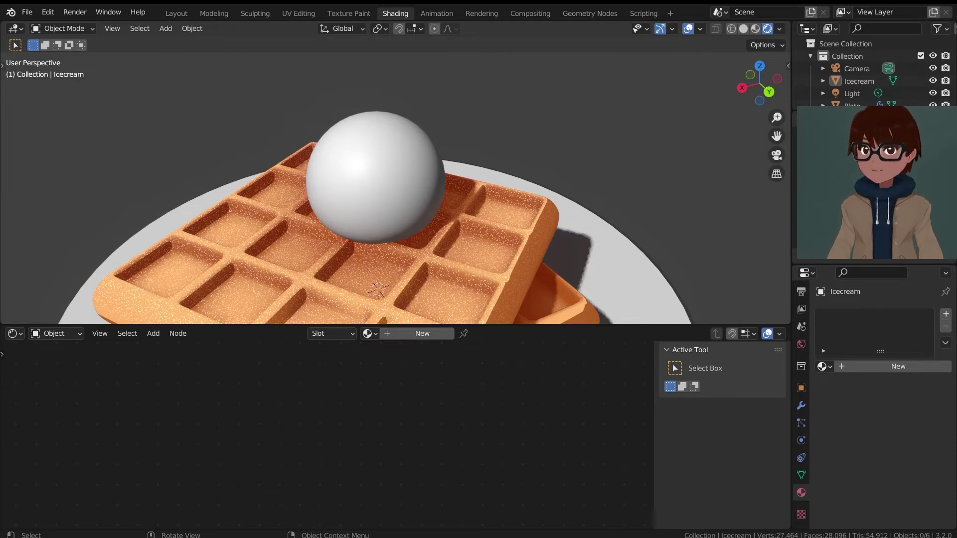
# Create a new material on the ice cream sphere and name it Icecrea.
pyautogui.scroll(2, 454, 181)
pyautogui.click(453, 181)
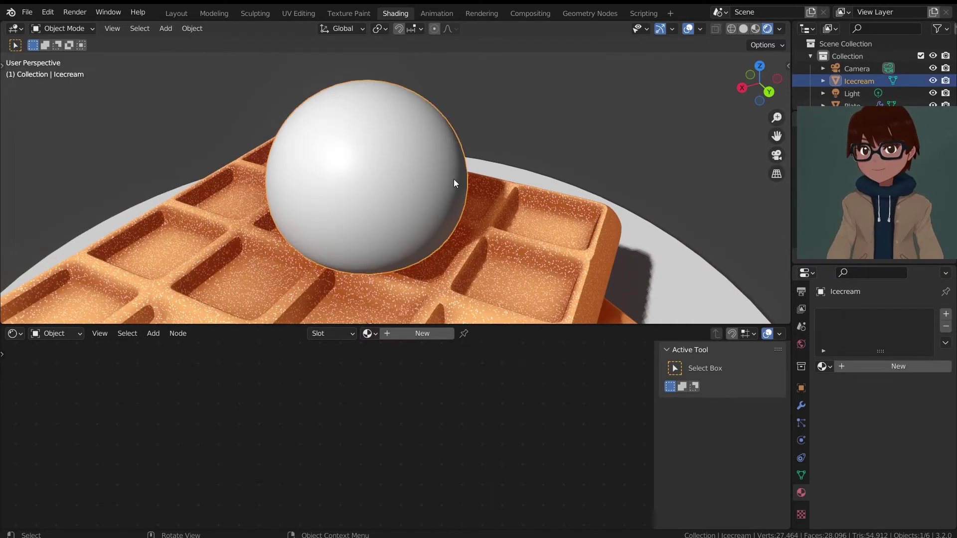
pyautogui.scroll(-3, 466, 183)
pyautogui.scroll(3, 499, 198)
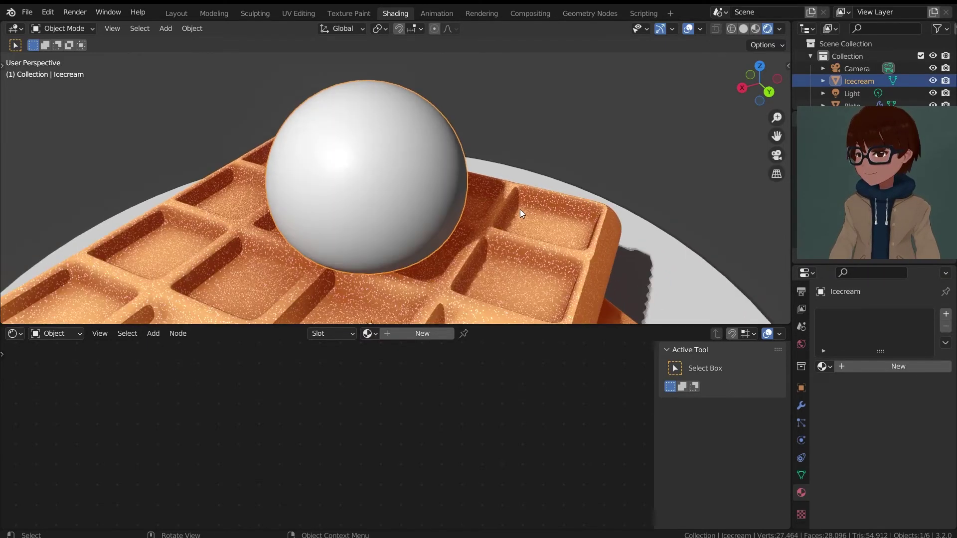
pyautogui.click(883, 370)
pyautogui.doubleClick(847, 318)
pyautogui.press('BackSpace')
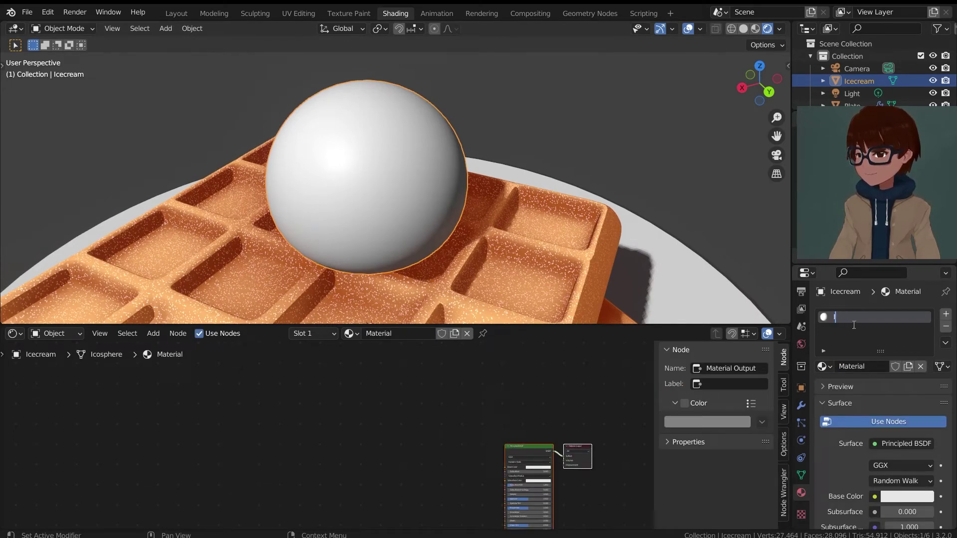
pyautogui.write('Icecrea')
pyautogui.press('Return')
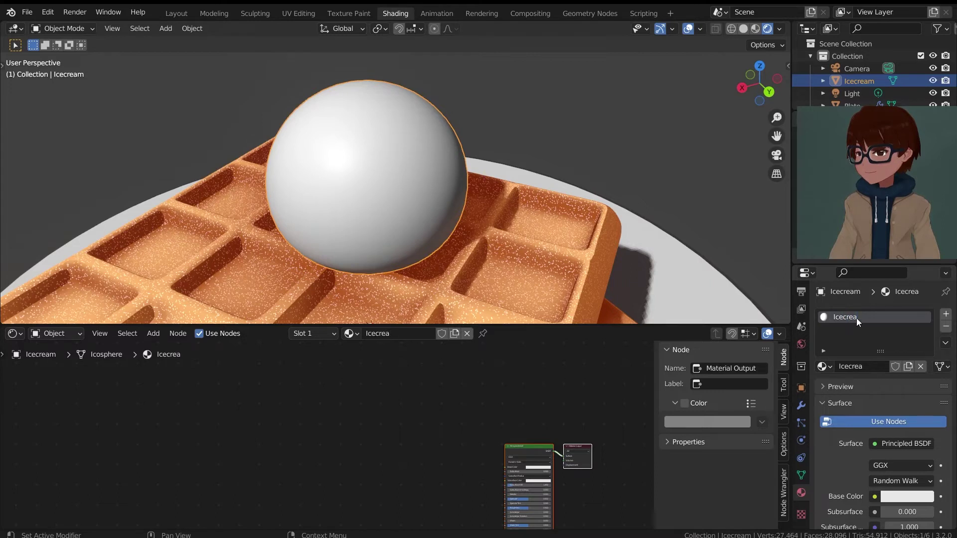
# Correct the sphere's material name to Icecream, without a numeric suffix, and save the file.
pyautogui.doubleClick(862, 318)
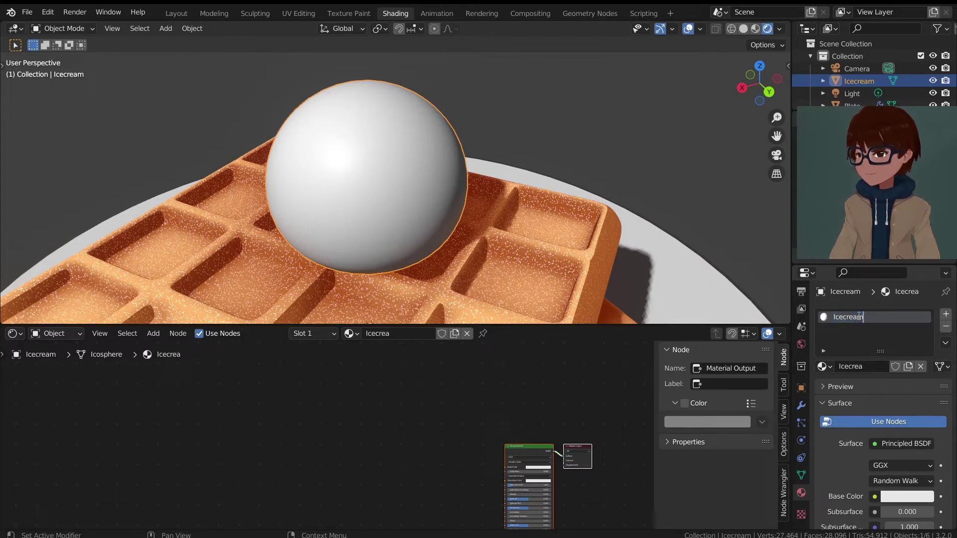
pyautogui.write('m')
pyautogui.press('Return')
pyautogui.doubleClick(882, 318)
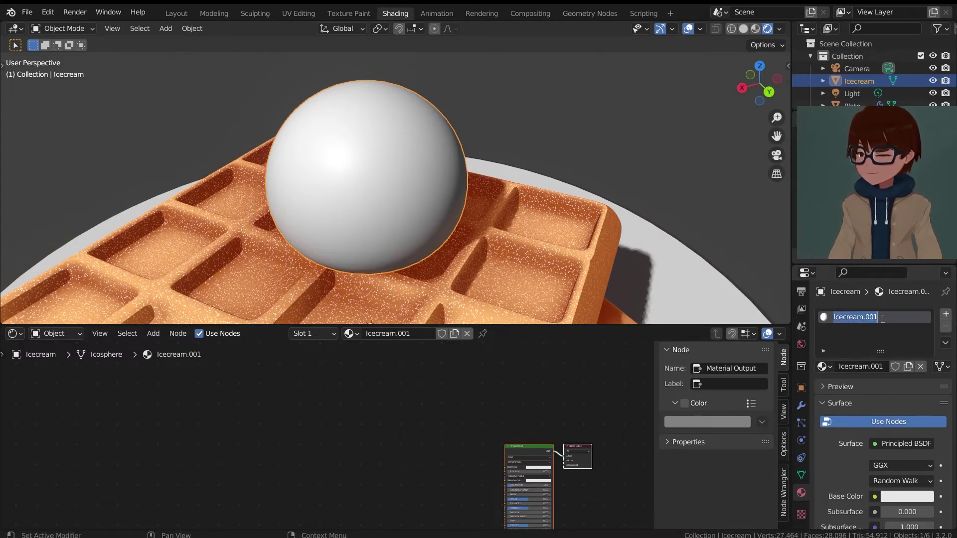
pyautogui.moveTo(866, 317); pyautogui.dragTo(931, 325)
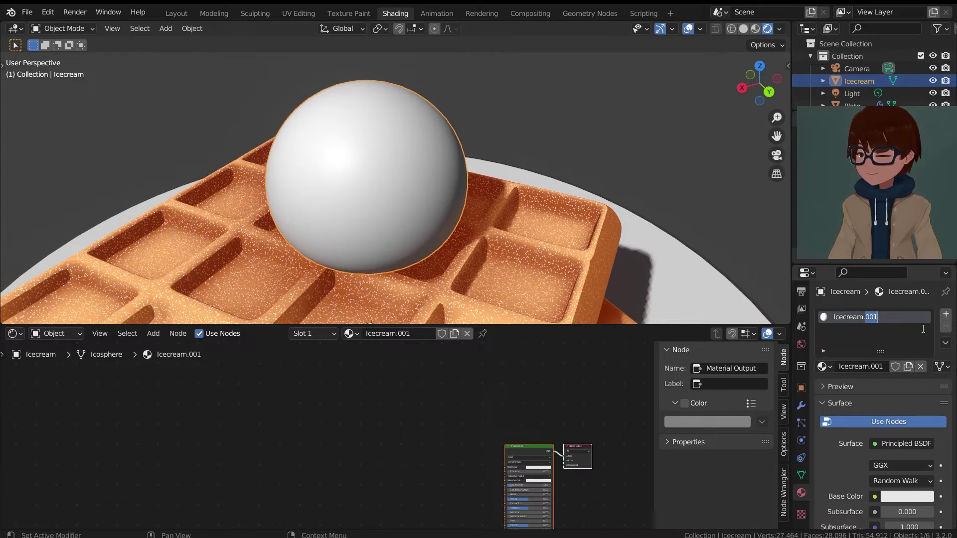
pyautogui.press('BackSpace')
pyautogui.press('BackSpace')
pyautogui.press('Return')
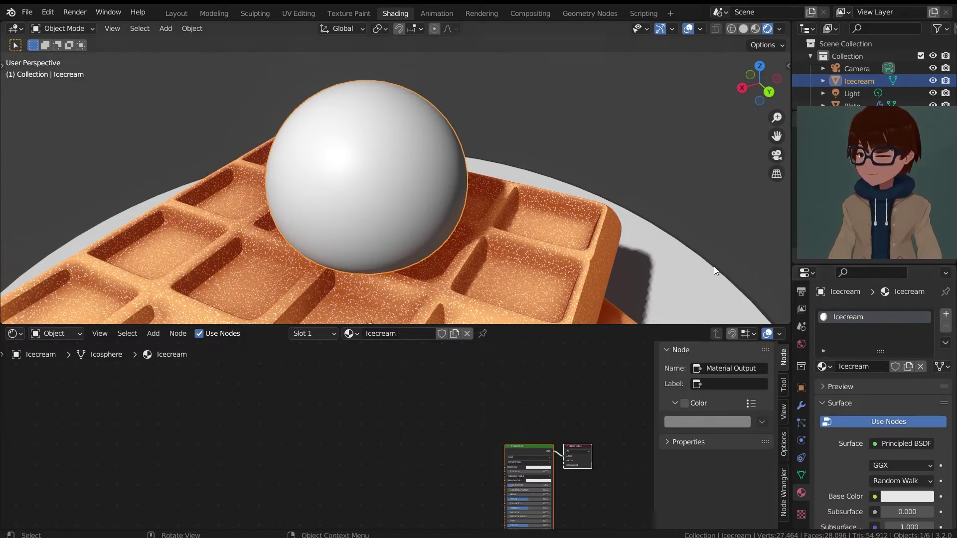
pyautogui.hotkey('ctrl', 's')
# Delete the Principled BSDF node from the Icecream material.
pyautogui.scroll(-1, 530, 201)
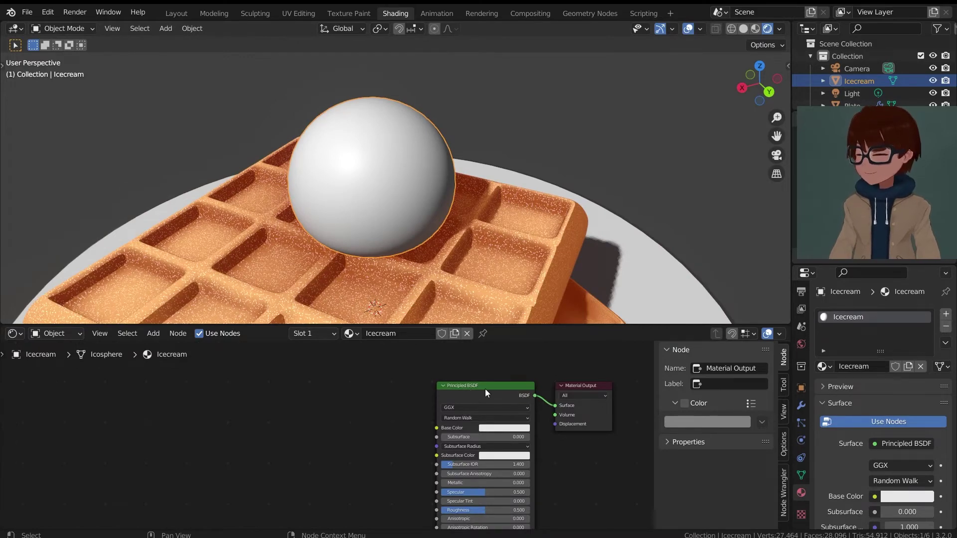
pyautogui.click(488, 389)
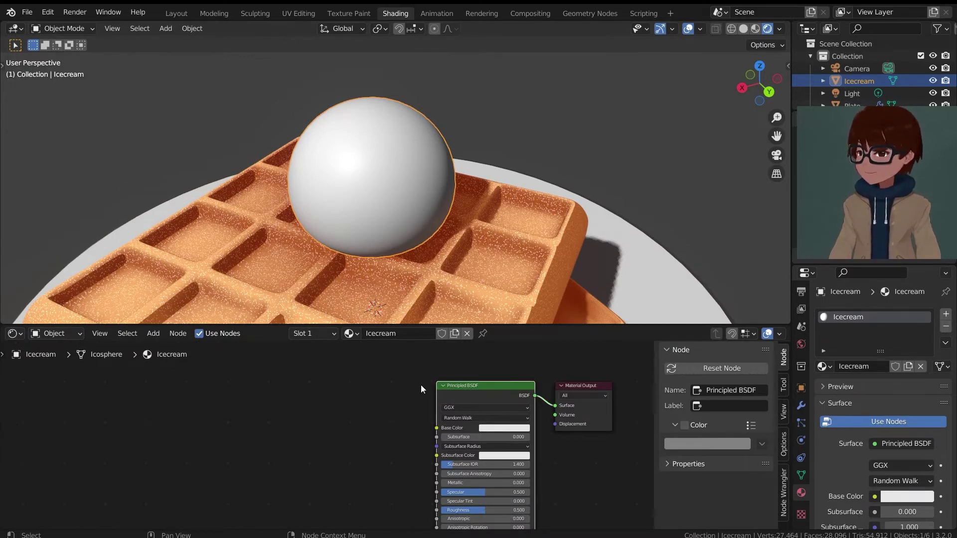
pyautogui.scroll(1, 414, 387)
pyautogui.press('x')
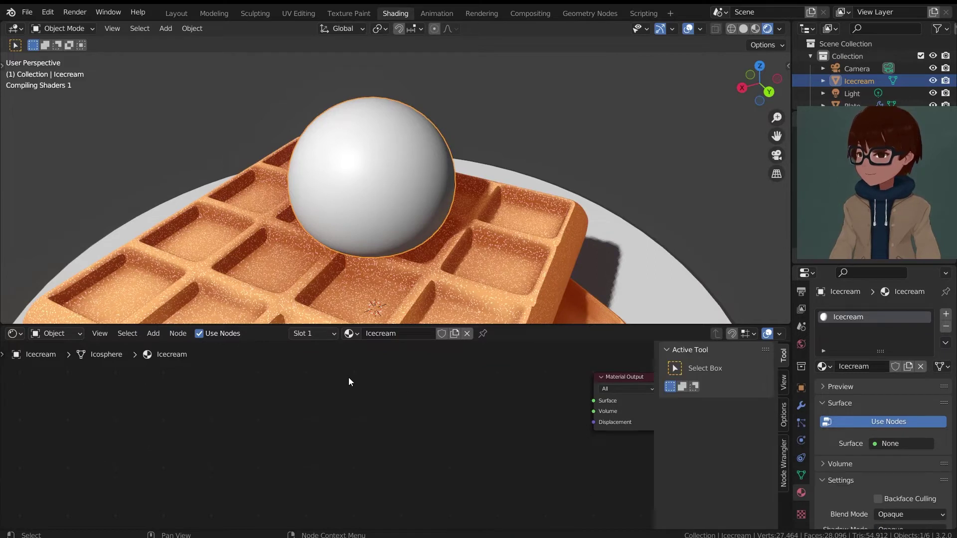
# Add a Noise Texture node to the Icecream material, placed well before the Material Output.
pyautogui.hotkey('shift', 'a')
pyautogui.moveTo(336, 401)
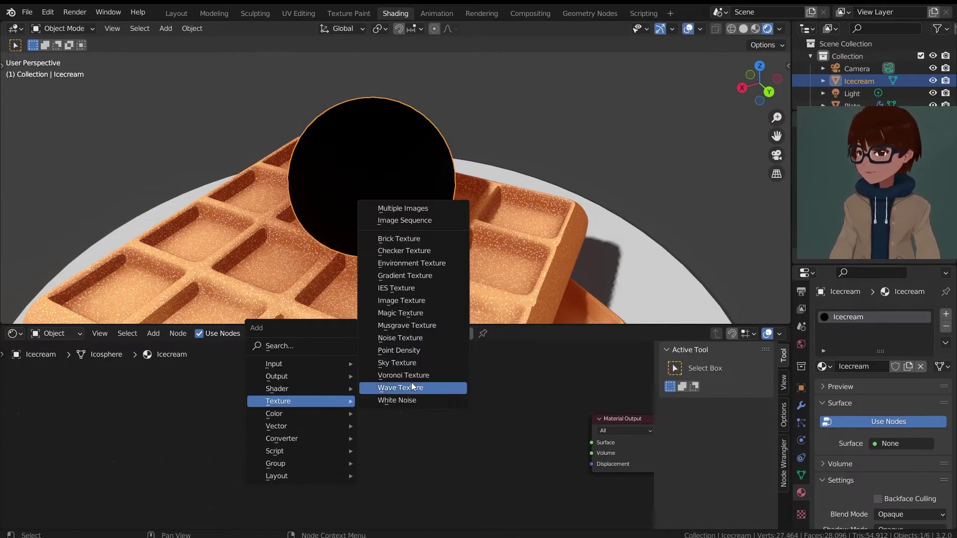
pyautogui.click(403, 340)
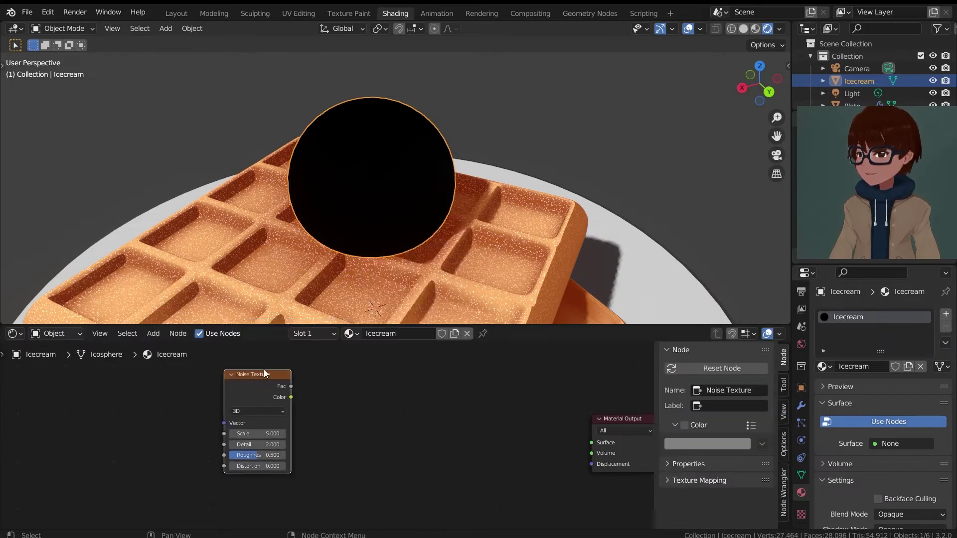
pyautogui.scroll(2, 415, 380)
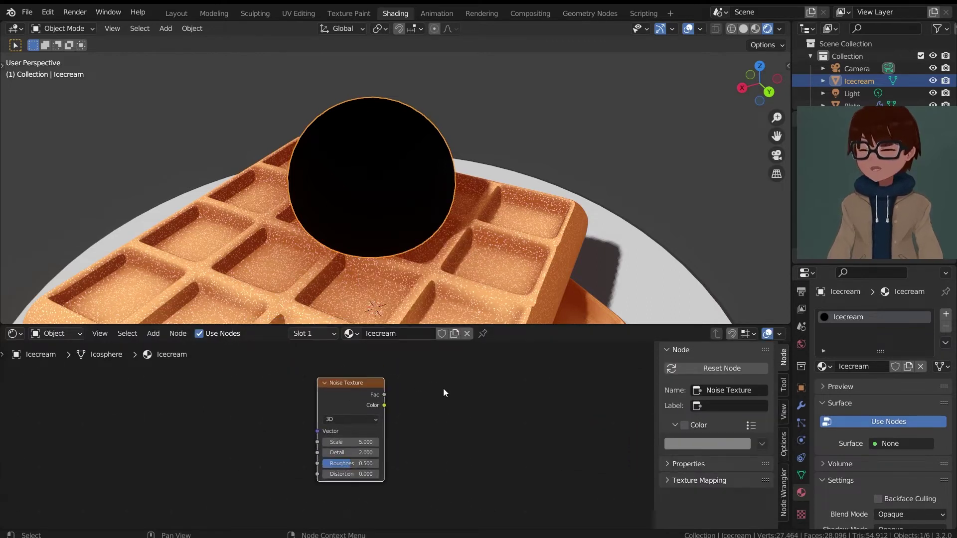
# Preview the Noise Texture on the ice cream sphere and move its node closer to the output.
pyautogui.keyDown('ctrl'); pyautogui.keyDown('shift'); pyautogui.click(348, 388); pyautogui.keyUp('shift'); pyautogui.keyUp('ctrl')
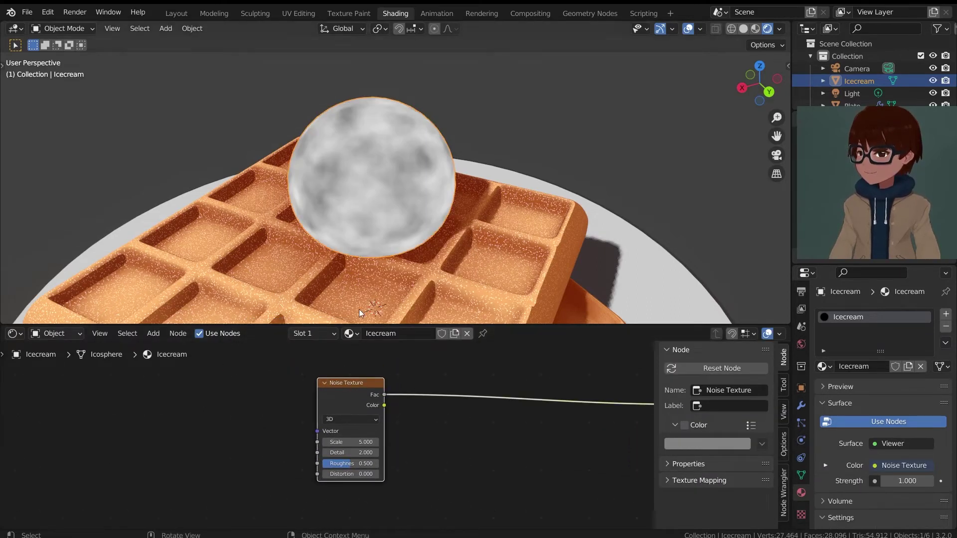
pyautogui.scroll(1, 310, 363)
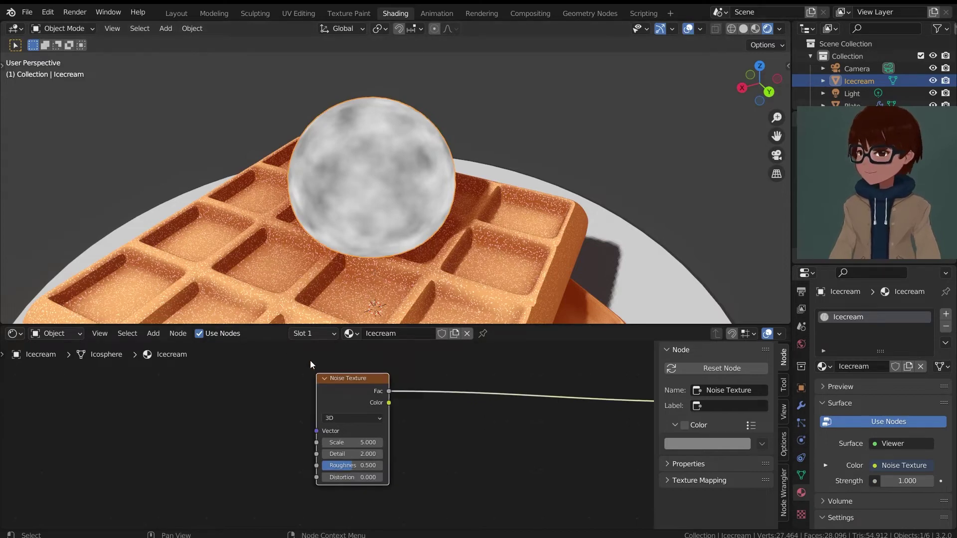
pyautogui.moveTo(355, 382); pyautogui.dragTo(452, 422)
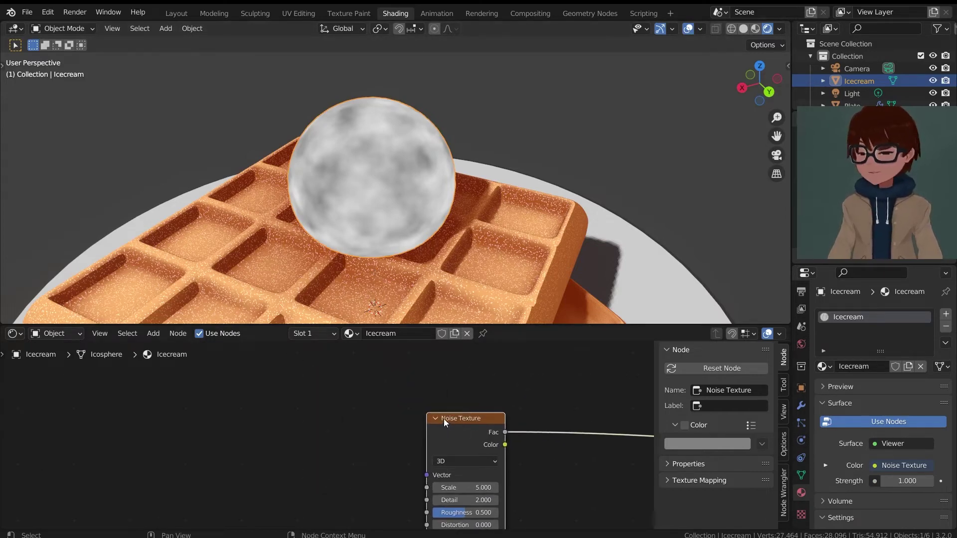
# Add connected Texture Coordinate and Mapping nodes to the Noise Texture and enlarge the node editing area.
pyautogui.hotkey('ctrl', 't')
pyautogui.scroll(-1, 438, 416)
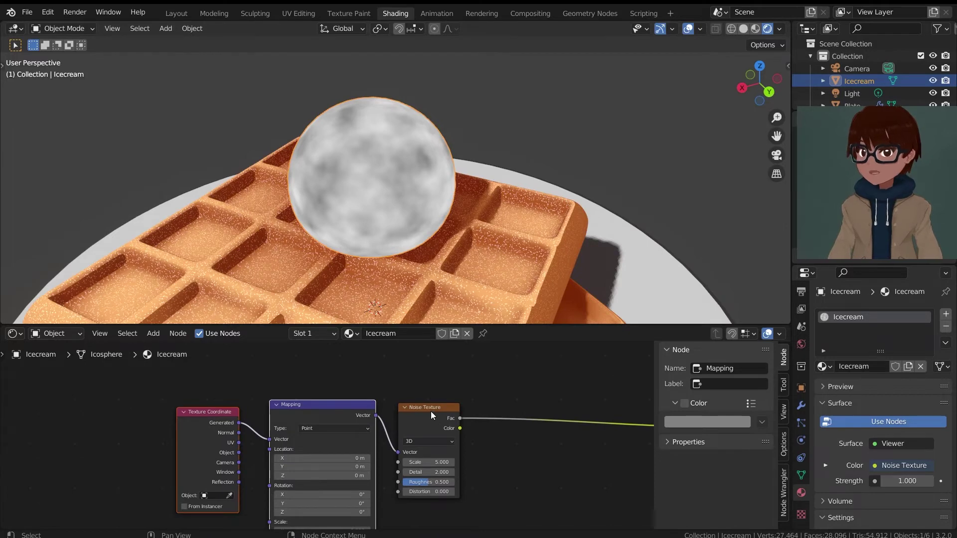
pyautogui.moveTo(348, 423); pyautogui.dragTo(376, 381, button='middle')
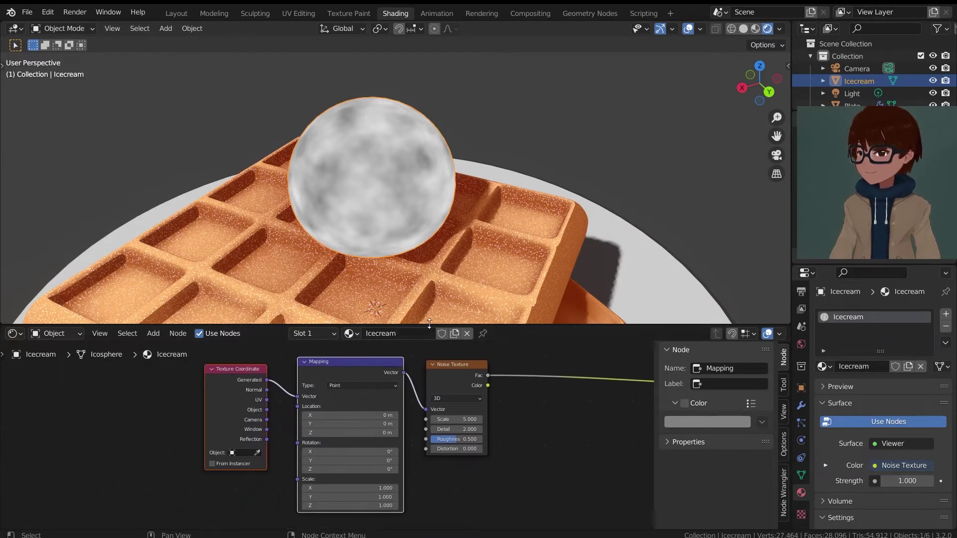
pyautogui.moveTo(429, 324); pyautogui.dragTo(429, 268)
pyautogui.scroll(1, 495, 342)
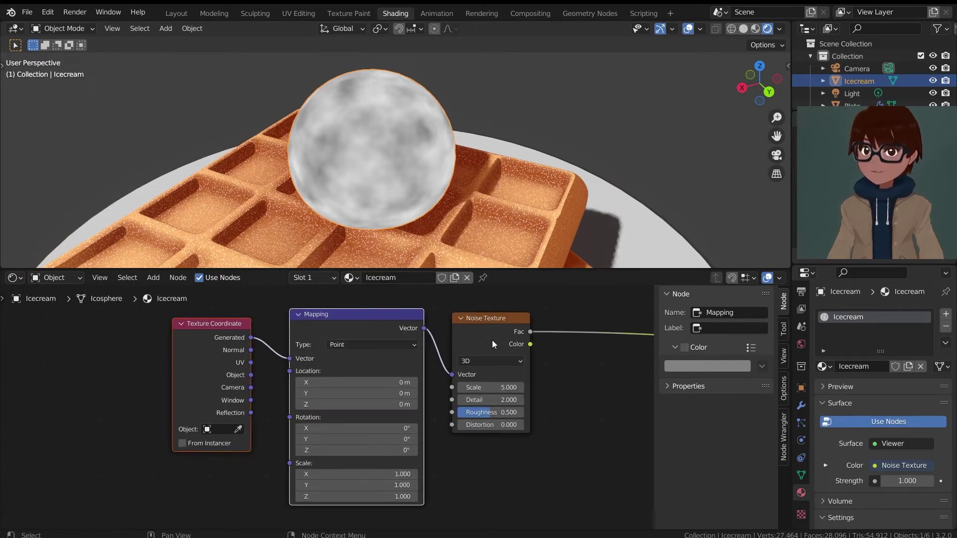
pyautogui.click(561, 390)
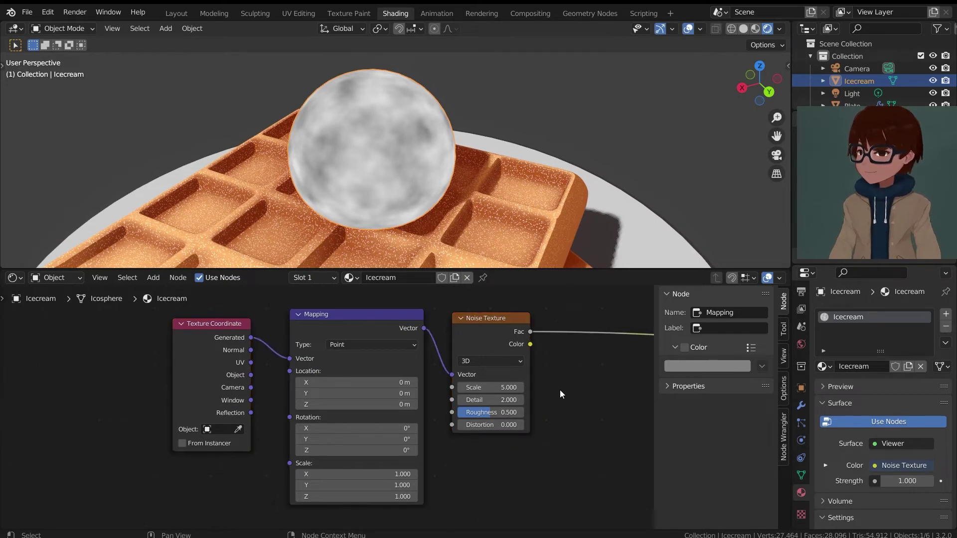
pyautogui.moveTo(558, 382); pyautogui.dragTo(509, 380, button='middle')
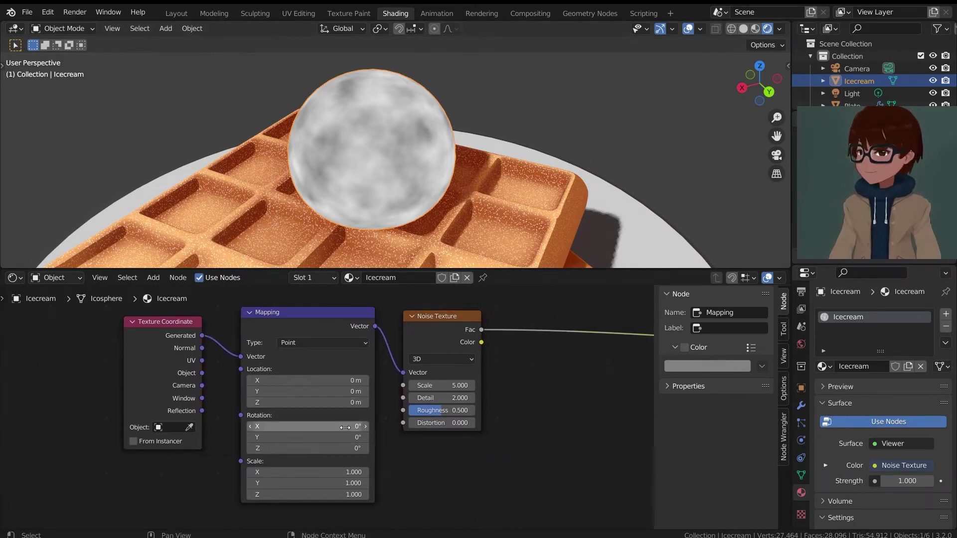
# Set the Mapping node's X scale to 7.8 and check the stretched noise on the ice cream sphere.
pyautogui.moveTo(350, 475); pyautogui.dragTo(371, 427, button='middle')
pyautogui.scroll(1, 371, 426)
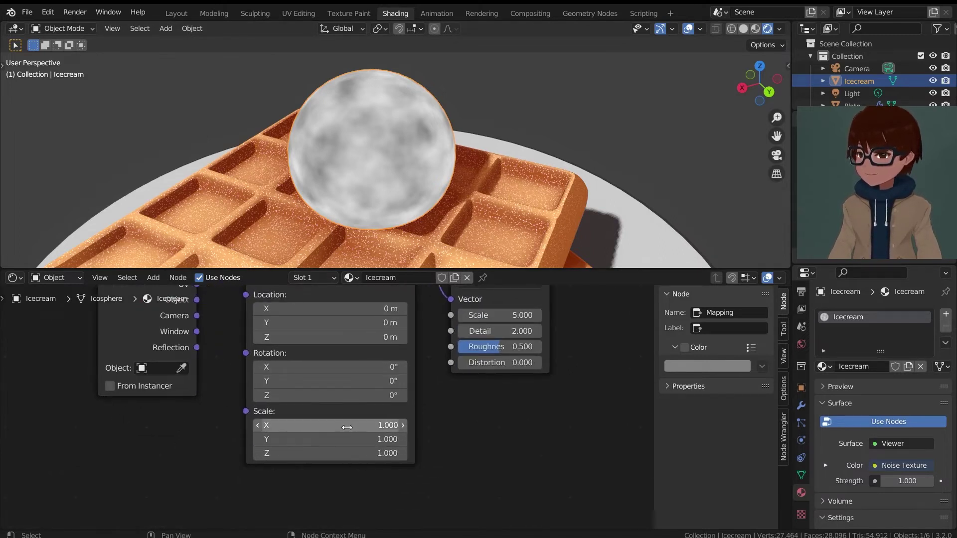
pyautogui.scroll(1, 371, 426)
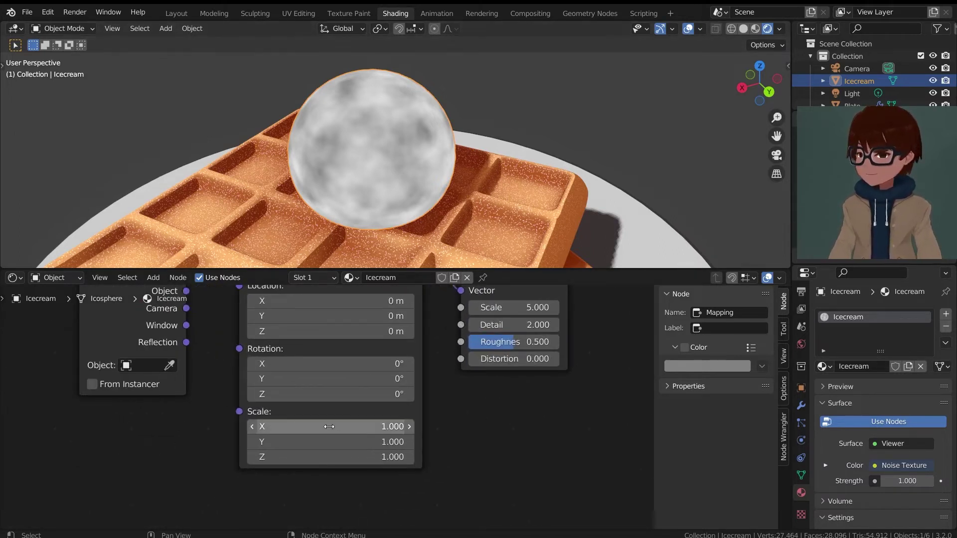
pyautogui.moveTo(328, 427); pyautogui.dragTo(394, 427)
pyautogui.moveTo(330, 426); pyautogui.dragTo(381, 427)
pyautogui.scroll(2, 433, 203)
pyautogui.moveTo(432, 203); pyautogui.dragTo(511, 183, button='middle')
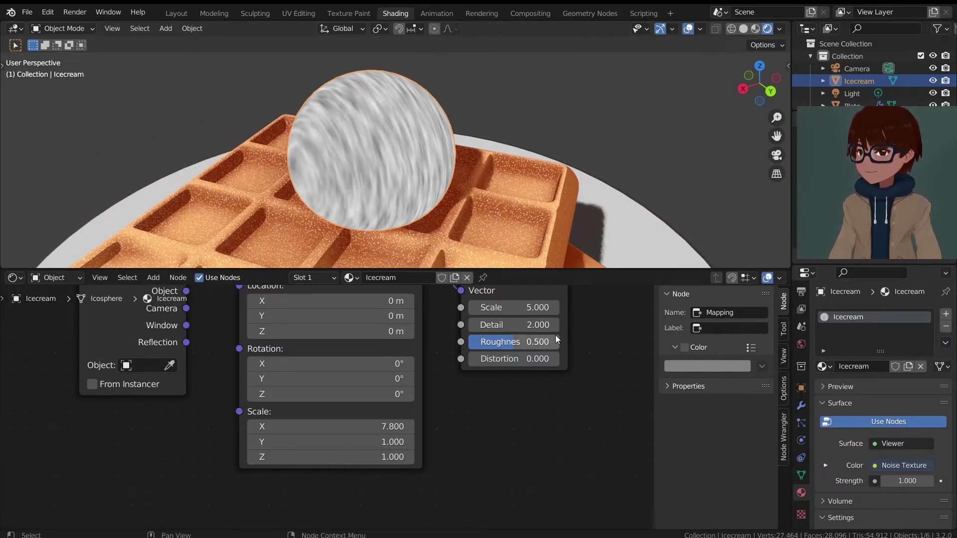
# Try a roughness of 1.000 on the Noise Texture and inspect the streaks up close on the sphere.
pyautogui.scroll(-3, 555, 335)
pyautogui.moveTo(558, 333); pyautogui.dragTo(491, 415, button='middle')
pyautogui.scroll(4, 488, 410)
pyautogui.scroll(-1, 472, 414)
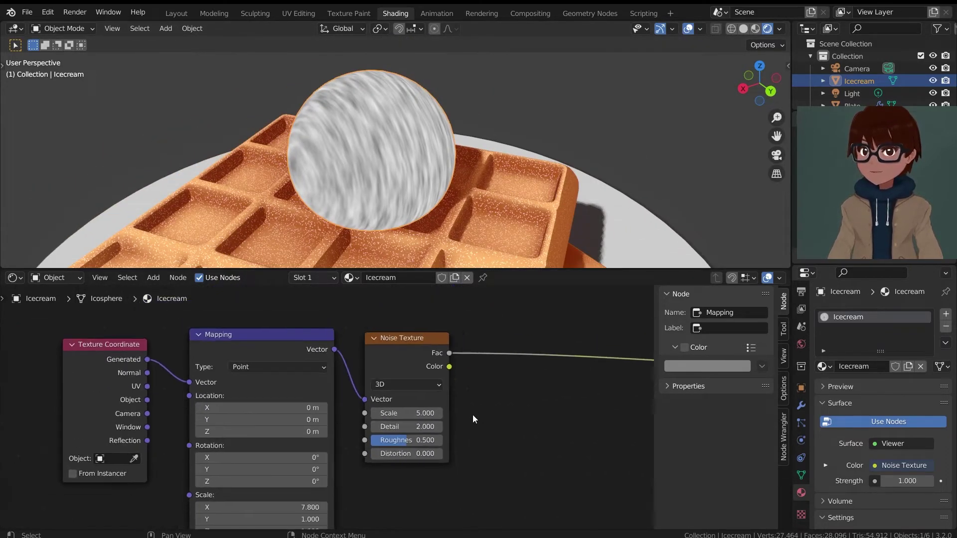
pyautogui.scroll(1, 418, 428)
pyautogui.scroll(-1, 418, 428)
pyautogui.scroll(3, 417, 428)
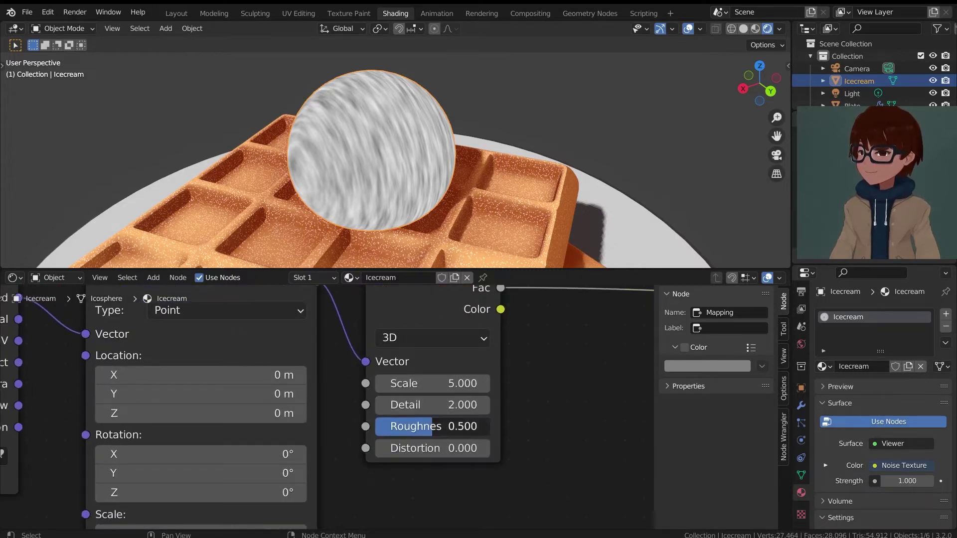
pyautogui.moveTo(464, 426); pyautogui.dragTo(433, 426)
pyautogui.scroll(1, 400, 404)
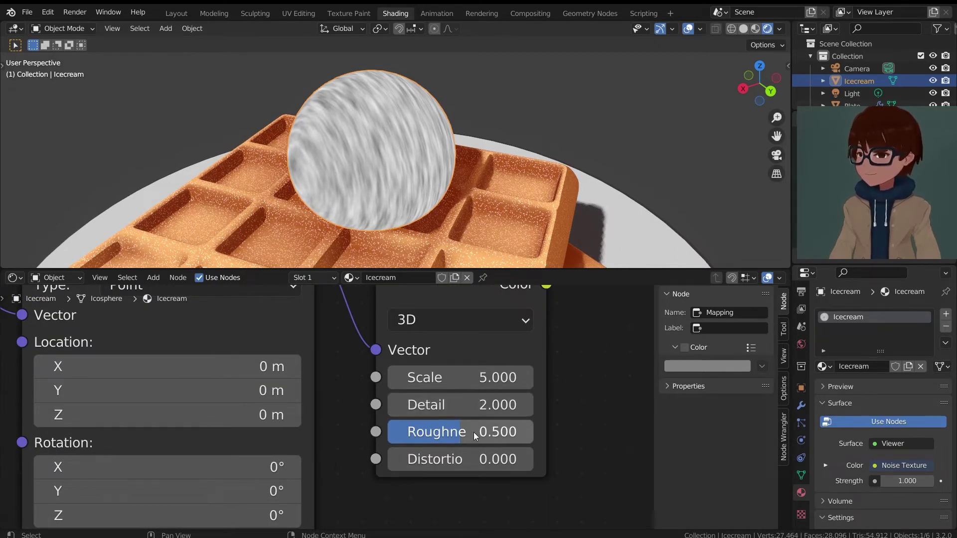
pyautogui.moveTo(475, 437); pyautogui.dragTo(534, 432)
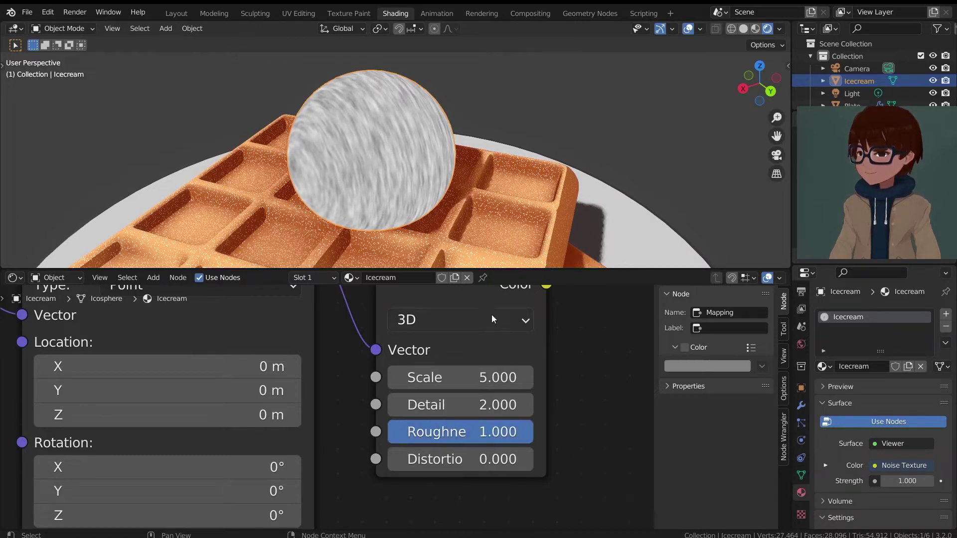
pyautogui.scroll(2, 493, 313)
pyautogui.scroll(3, 420, 124)
pyautogui.moveTo(419, 124); pyautogui.dragTo(439, 126, button='middle')
pyautogui.scroll(-3, 405, 128)
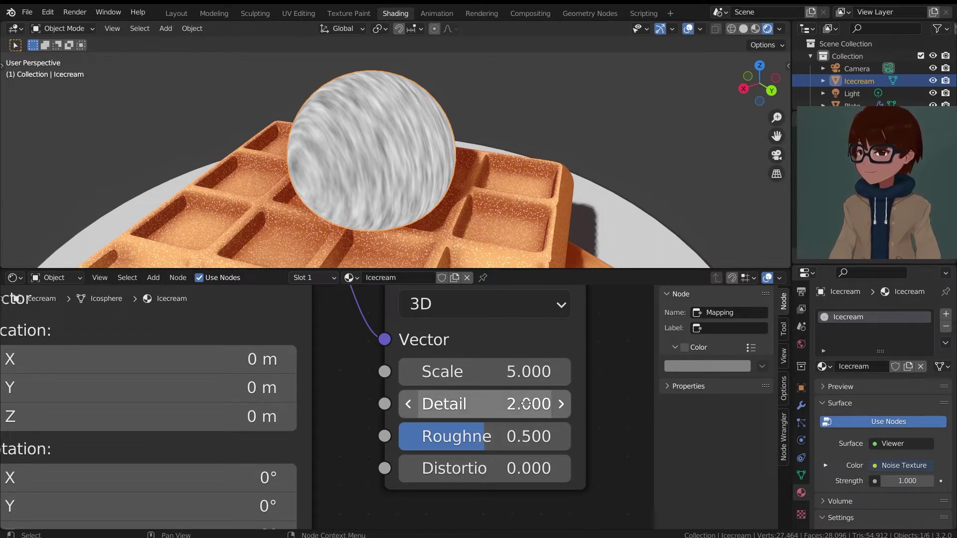
# Try the Noise Texture's detail at 0, set it to 2, and lower the roughness to 0.073.
pyautogui.moveTo(518, 406); pyautogui.dragTo(486, 436)
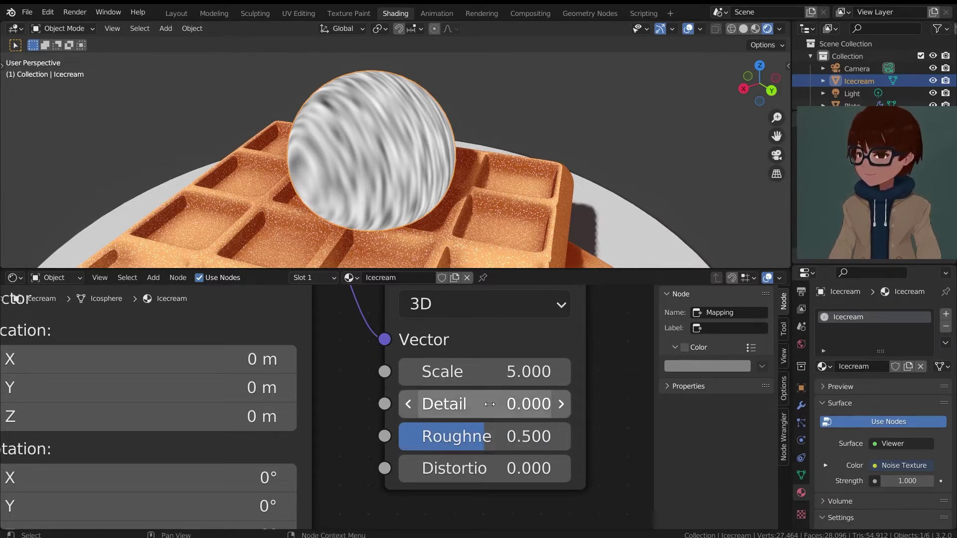
pyautogui.moveTo(509, 405); pyautogui.dragTo(552, 405)
pyautogui.moveTo(488, 437)
pyautogui.mouseDown()
pyautogui.moveTo(400, 436)
pyautogui.moveTo(570, 436)
pyautogui.moveTo(411, 436)
pyautogui.moveTo(564, 437)
pyautogui.moveTo(433, 437)
pyautogui.moveTo(477, 437)
pyautogui.mouseUp()
pyautogui.click(492, 405)
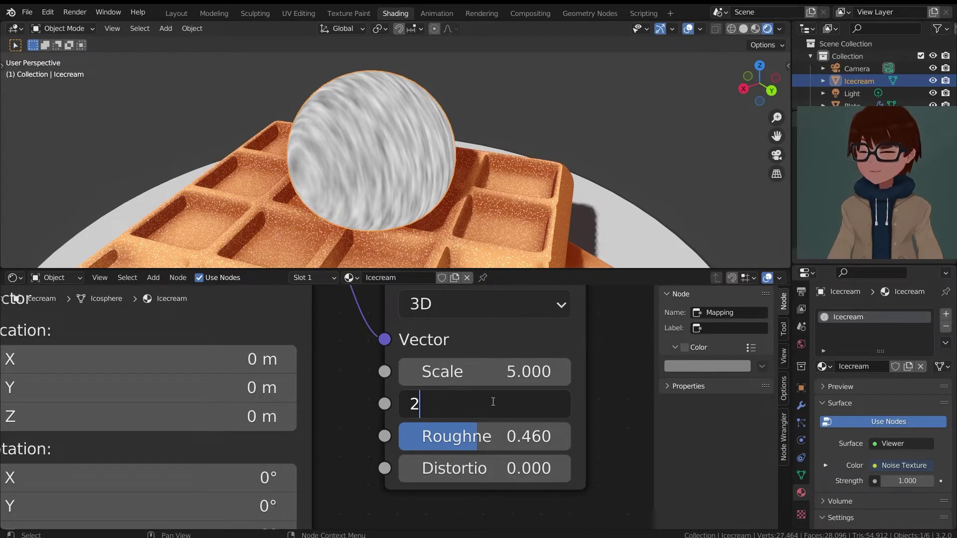
pyautogui.write('2')
pyautogui.press('Return')
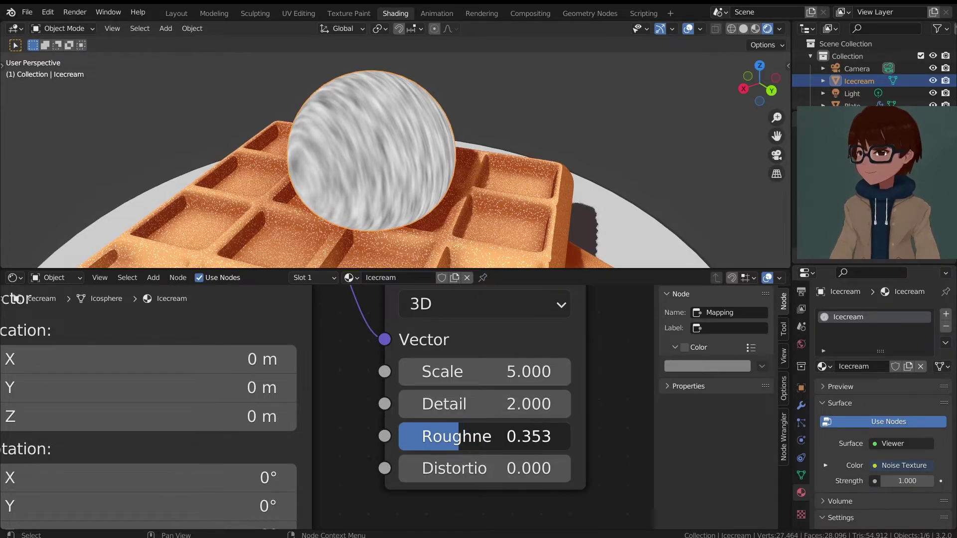
pyautogui.moveTo(450, 436); pyautogui.dragTo(411, 437)
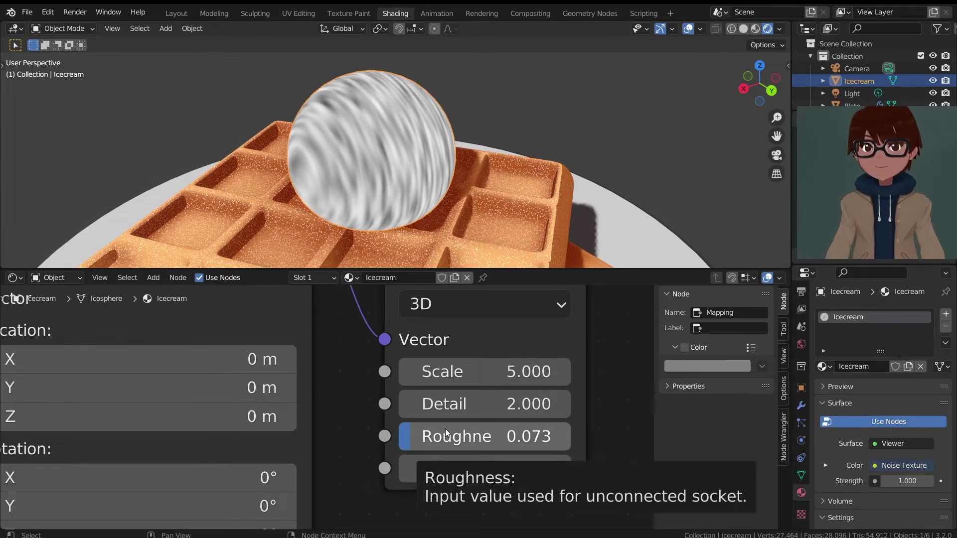
# Move the Texture Coordinate, Mapping and Noise Texture chain up and place a duplicate of it directly below.
pyautogui.scroll(-5, 471, 390)
pyautogui.scroll(-2, 471, 397)
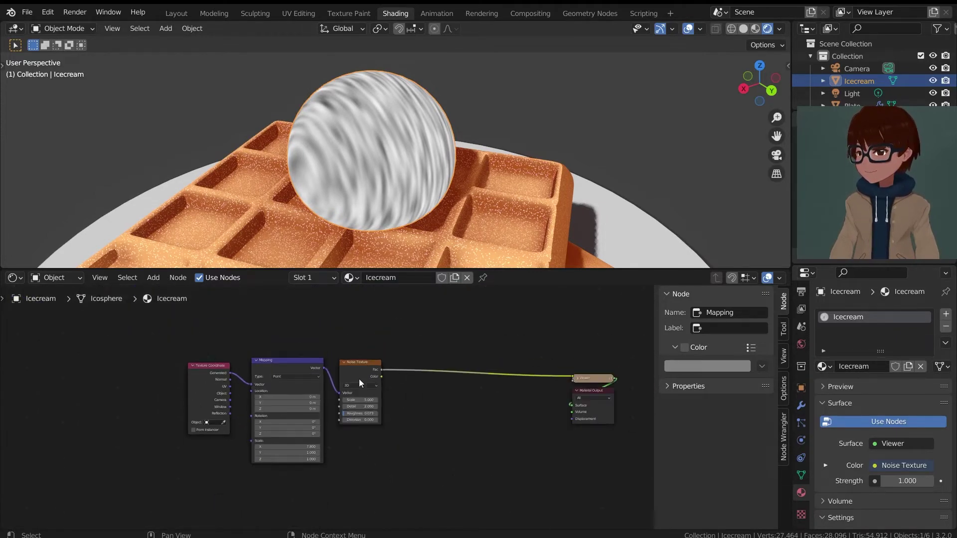
pyautogui.moveTo(265, 378); pyautogui.dragTo(437, 471)
pyautogui.moveTo(408, 449); pyautogui.dragTo(480, 452, button='middle')
pyautogui.press('g')
pyautogui.click(365, 397)
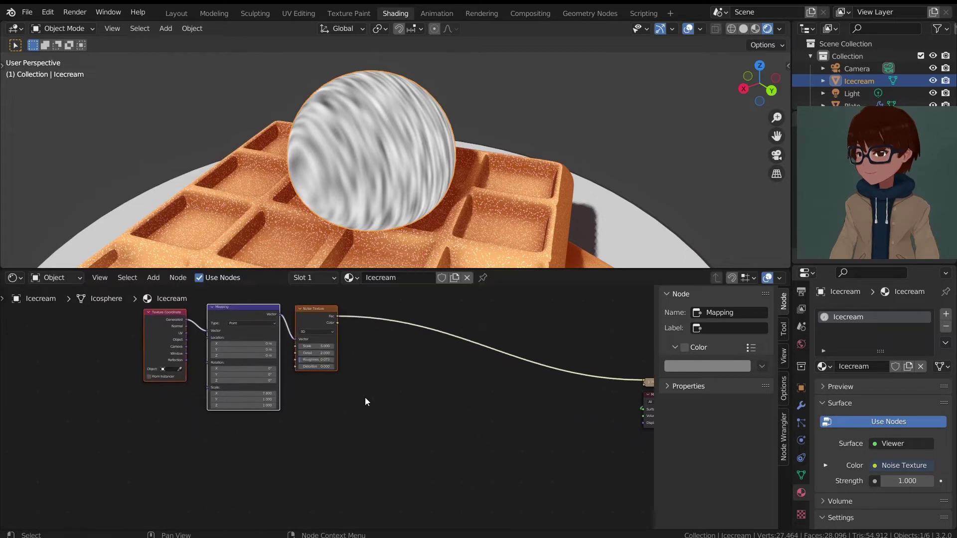
pyautogui.scroll(1, 372, 381)
pyautogui.hotkey('shift', 'd')
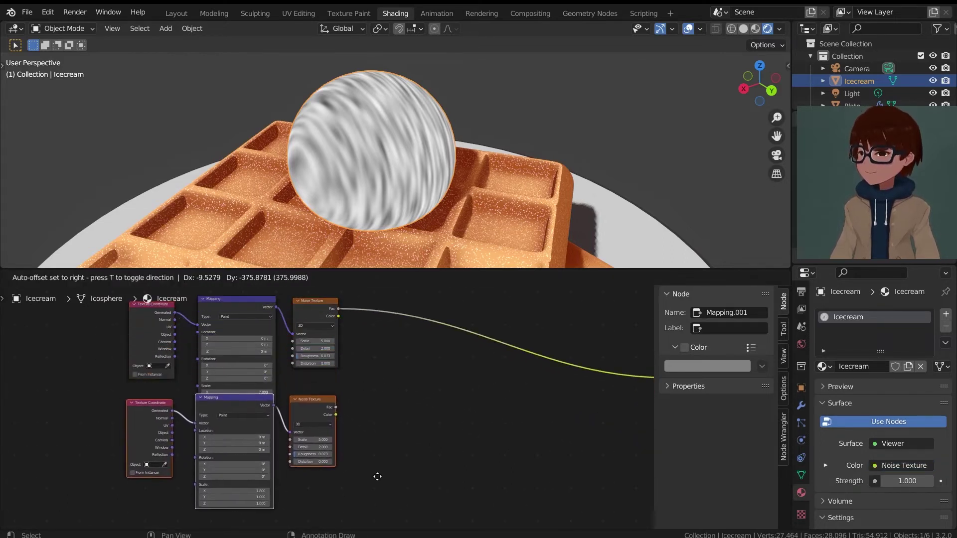
pyautogui.scroll(1, 386, 444)
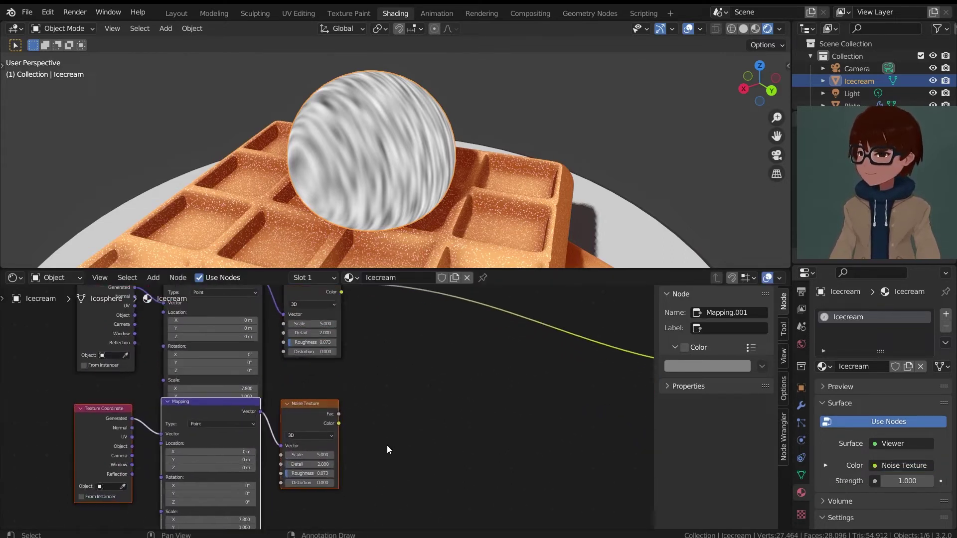
pyautogui.click(390, 443)
# Set the duplicated Mapping node's X scale to 1 and its Z scale to 6.
pyautogui.scroll(4, 453, 394)
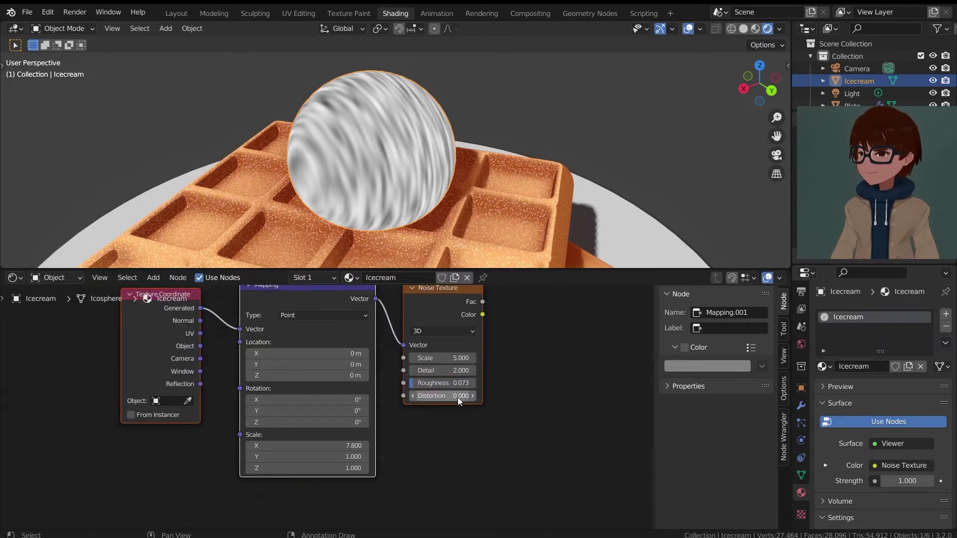
pyautogui.click(394, 419)
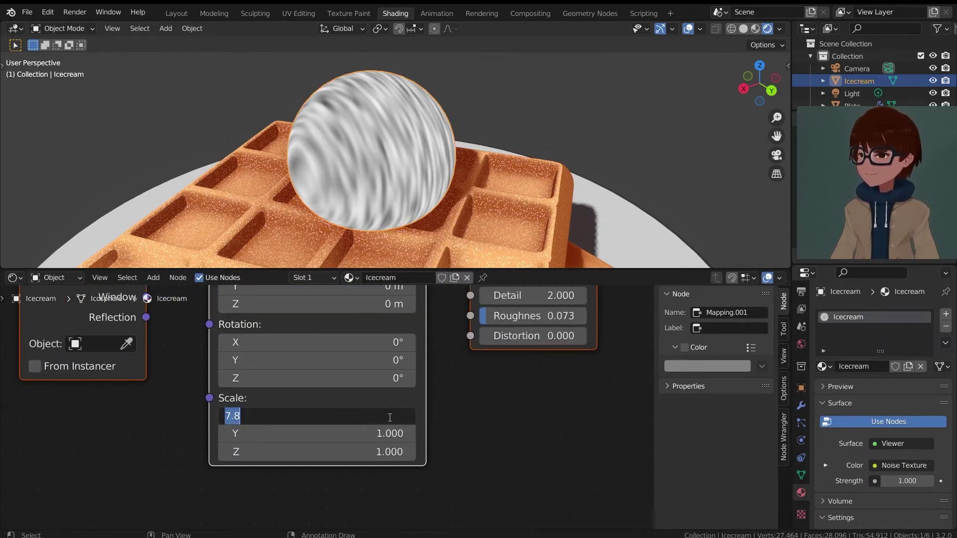
pyautogui.write('1')
pyautogui.press('Return')
pyautogui.moveTo(371, 451); pyautogui.dragTo(371, 452)
# Preview the duplicated Noise Texture on the sphere and raise its Mapping node's Z scale to 6.9.
pyautogui.keyDown('ctrl'); pyautogui.moveTo(513, 374); pyautogui.dragTo(506, 387, button='middle'); pyautogui.keyUp('ctrl')
pyautogui.moveTo(508, 294); pyautogui.dragTo(440, 403, button='middle')
pyautogui.keyDown('ctrl'); pyautogui.moveTo(474, 329); pyautogui.dragTo(528, 348, button='middle'); pyautogui.keyUp('ctrl')
pyautogui.keyDown('ctrl'); pyautogui.keyDown('shift'); pyautogui.click(414, 357); pyautogui.keyUp('shift'); pyautogui.keyUp('ctrl')
pyautogui.moveTo(357, 402); pyautogui.dragTo(433, 324, button='middle')
pyautogui.scroll(1, 433, 324)
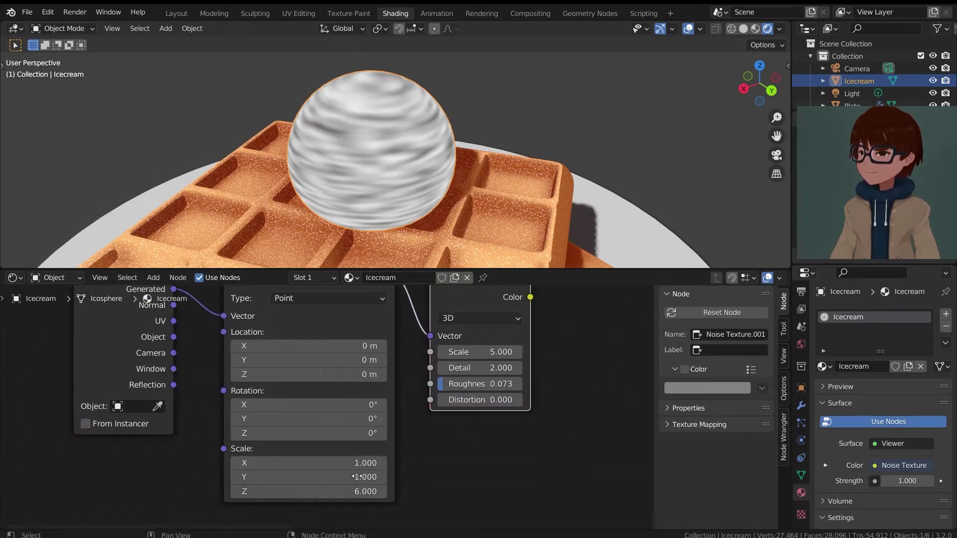
pyautogui.click(349, 491)
pyautogui.moveTo(309, 492)
pyautogui.mouseDown()
pyautogui.moveTo(289, 491)
pyautogui.moveTo(314, 492)
pyautogui.mouseUp()
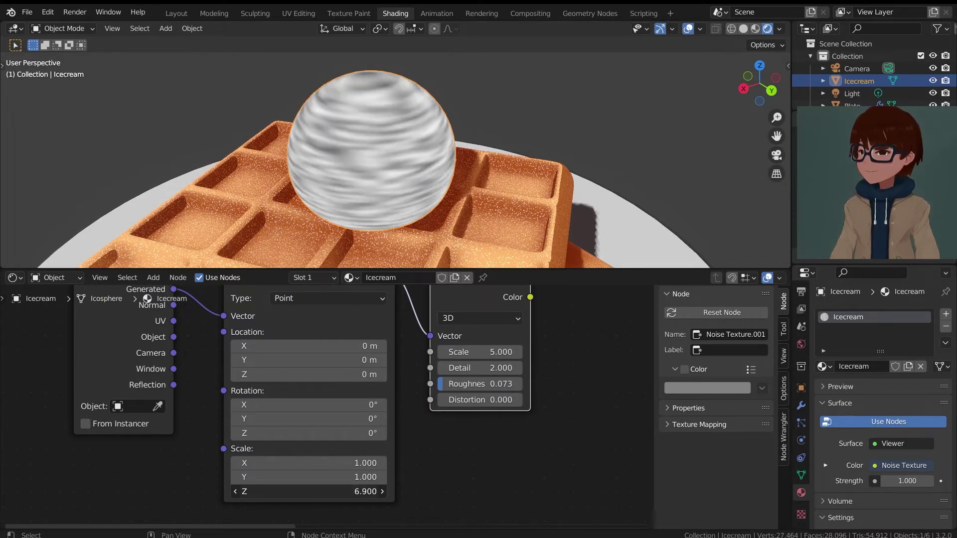
# Compare the two noise patterns by previewing the upper and lower Noise Textures alternately on the sphere.
pyautogui.scroll(-3, 541, 405)
pyautogui.scroll(-3, 541, 410)
pyautogui.moveTo(431, 294); pyautogui.dragTo(399, 355, button='middle')
pyautogui.keyDown('ctrl'); pyautogui.keyDown('shift'); pyautogui.click(380, 310); pyautogui.keyUp('shift'); pyautogui.keyUp('ctrl')
pyautogui.keyDown('ctrl'); pyautogui.keyDown('shift'); pyautogui.click(360, 417); pyautogui.keyUp('shift'); pyautogui.keyUp('ctrl')
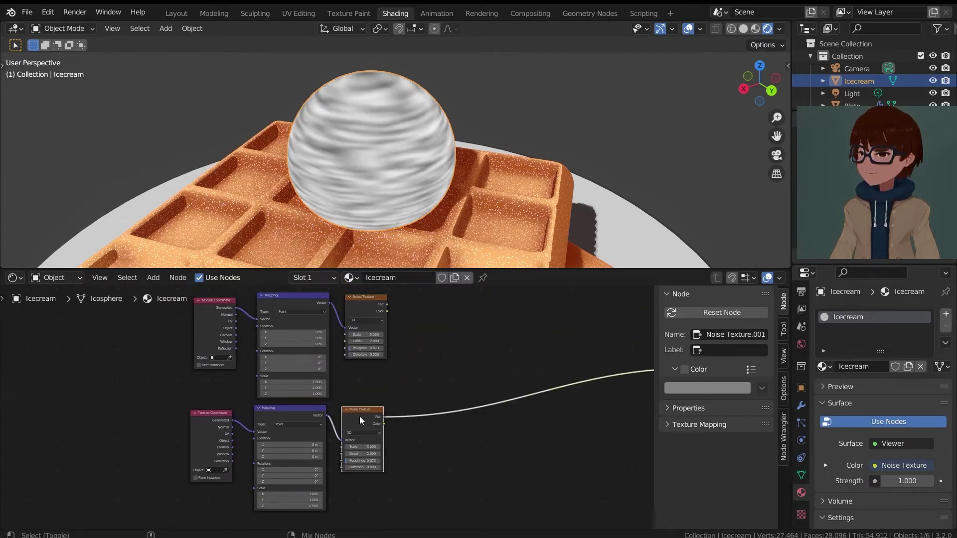
pyautogui.keyDown('ctrl'); pyautogui.keyDown('shift'); pyautogui.click(374, 324); pyautogui.keyUp('shift'); pyautogui.keyUp('ctrl')
pyautogui.click(390, 356)
# Combine the upper and lower Noise Textures through a Mix node with a 0.500 factor, giving the node area more room.
pyautogui.moveTo(498, 269); pyautogui.dragTo(504, 227)
pyautogui.scroll(3, 480, 328)
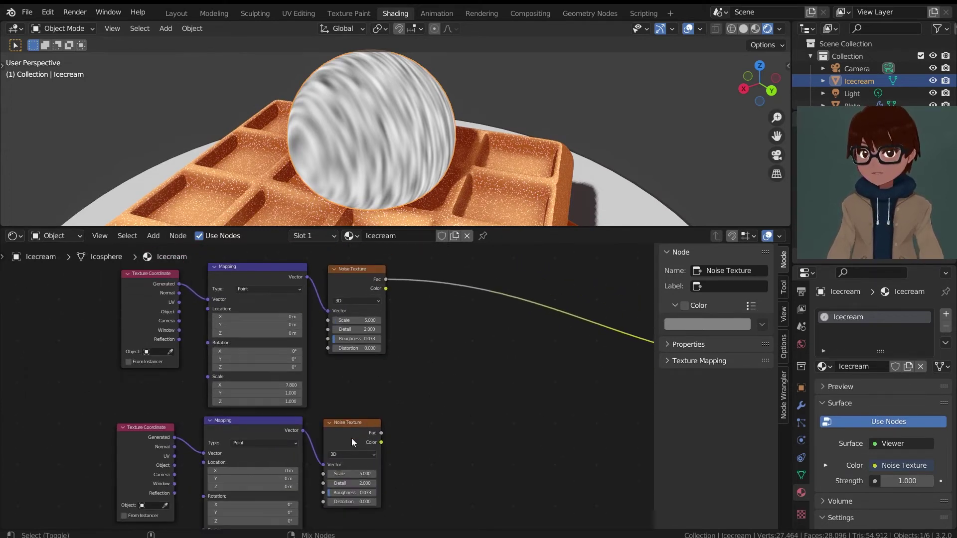
pyautogui.keyDown('ctrl'); pyautogui.keyDown('shift'); pyautogui.moveTo(369, 425); pyautogui.dragTo(350, 283, button='right'); pyautogui.keyUp('shift'); pyautogui.keyUp('ctrl')
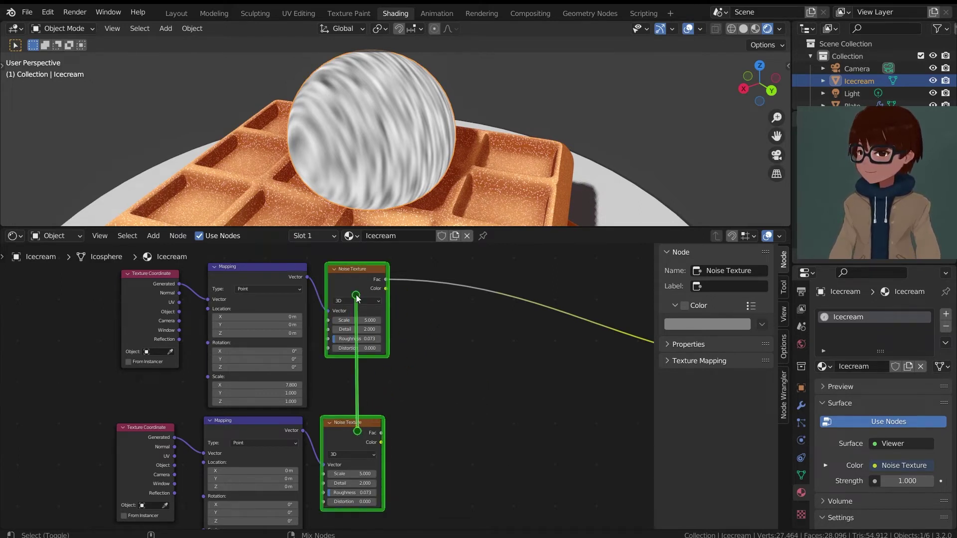
pyautogui.keyDown('ctrl'); pyautogui.keyDown('shift'); pyautogui.moveTo(464, 323); pyautogui.dragTo(350, 313, button='right'); pyautogui.keyUp('shift'); pyautogui.keyUp('ctrl')
pyautogui.scroll(1, 393, 357)
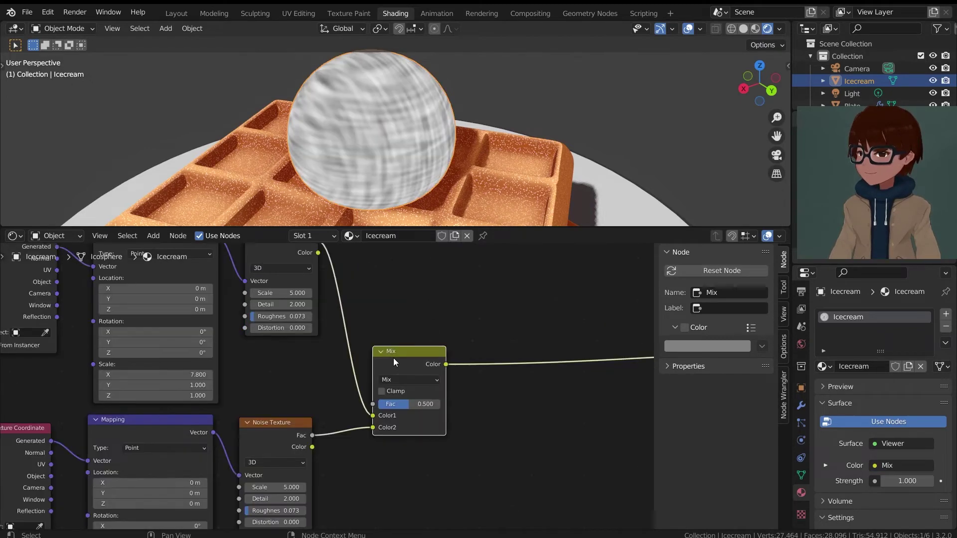
pyautogui.moveTo(394, 358); pyautogui.dragTo(465, 342, button='middle')
pyautogui.scroll(1, 464, 343)
# Try a Mix factor of about 0.607 between the two noise patterns.
pyautogui.scroll(-1, 464, 343)
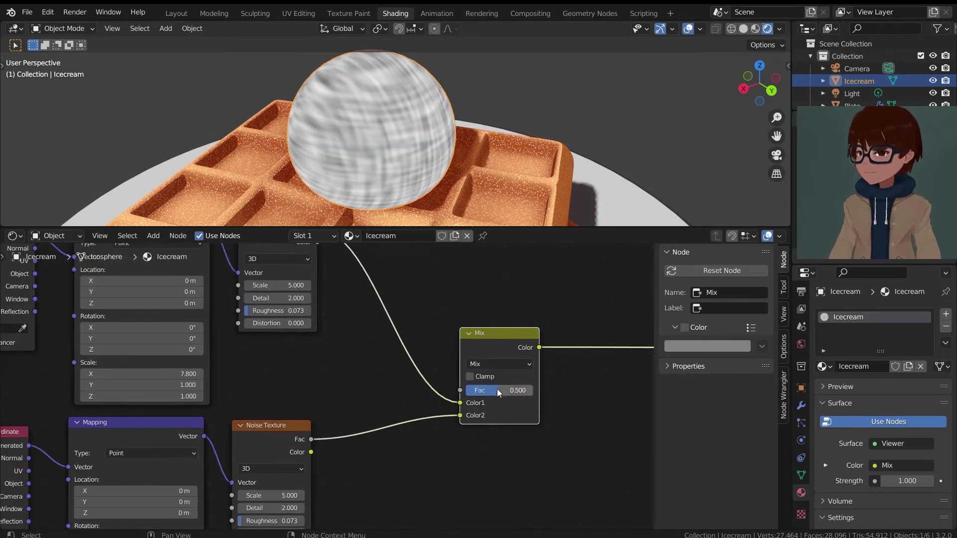
pyautogui.moveTo(497, 389)
pyautogui.mouseDown()
pyautogui.moveTo(478, 389)
pyautogui.moveTo(533, 390)
pyautogui.moveTo(507, 389)
pyautogui.mouseUp()
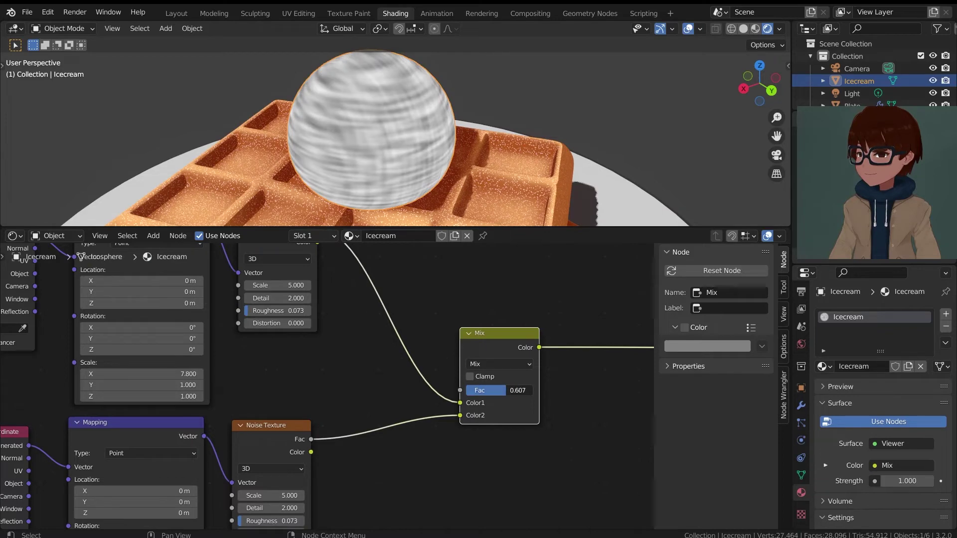
pyautogui.scroll(-4, 459, 418)
# Move the Mix node farther from the Noise Textures, closer to the Material Output.
pyautogui.moveTo(458, 354); pyautogui.dragTo(503, 355)
pyautogui.scroll(5, 488, 369)
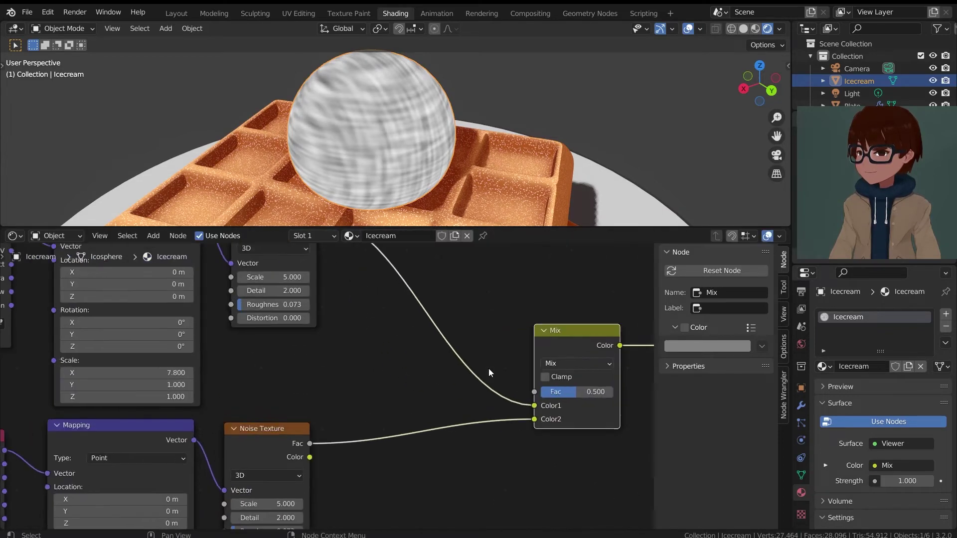
pyautogui.moveTo(549, 392); pyautogui.dragTo(524, 353, button='middle')
pyautogui.scroll(1, 508, 352)
pyautogui.scroll(-4, 506, 352)
pyautogui.scroll(4, 514, 353)
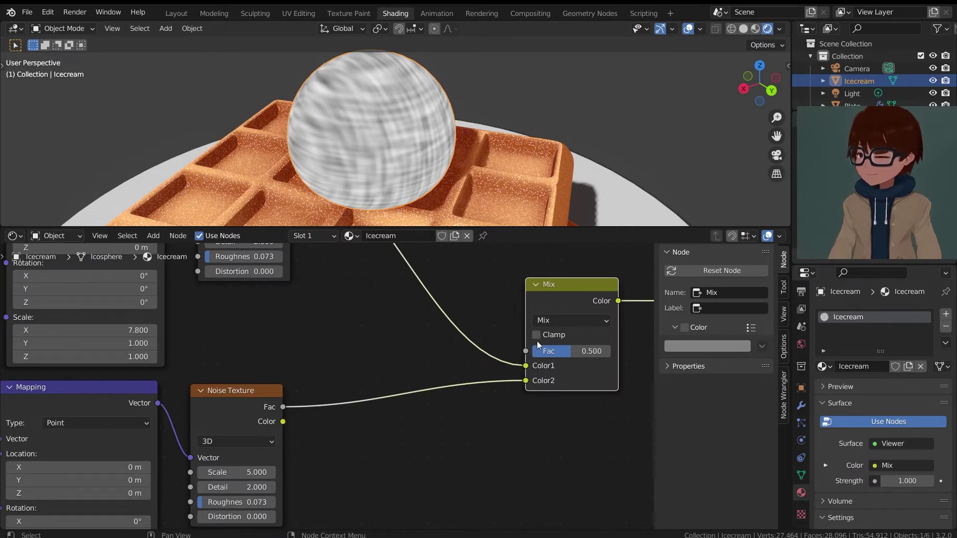
# Duplicate the lower Texture Coordinate, Mapping and Noise Texture chain and place the copy directly below it.
pyautogui.scroll(-3, 538, 336)
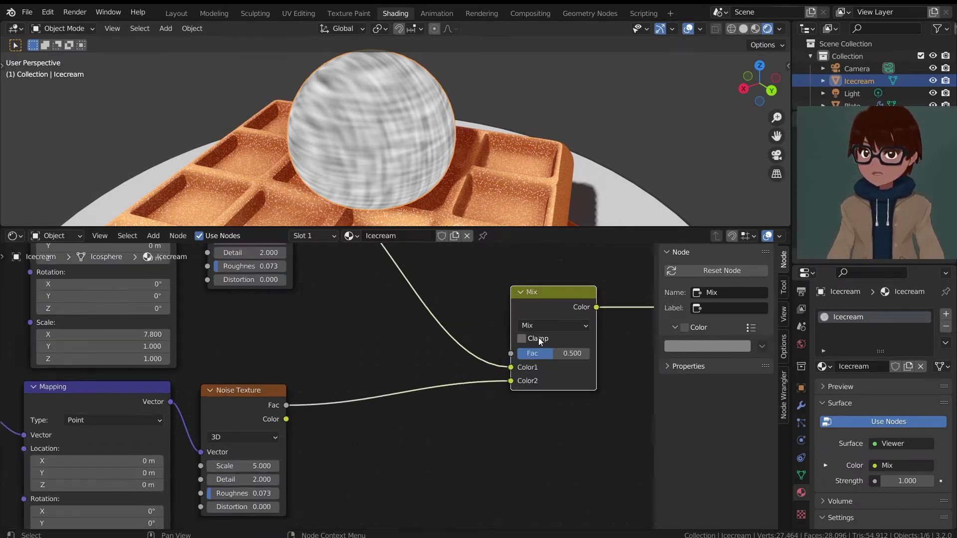
pyautogui.moveTo(103, 370); pyautogui.dragTo(389, 379)
pyautogui.scroll(-3, 390, 378)
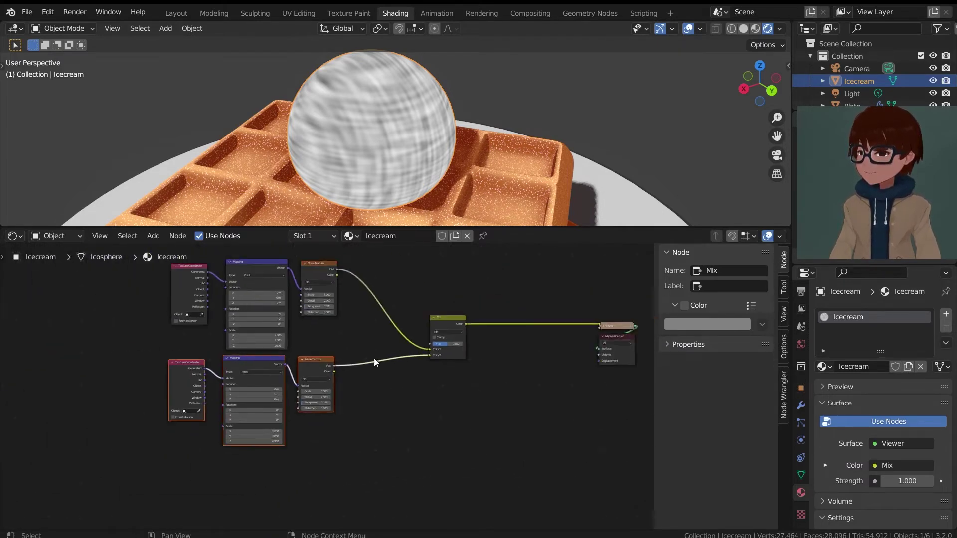
pyautogui.moveTo(345, 358); pyautogui.dragTo(391, 332, button='middle')
pyautogui.hotkey('shift', 'd')
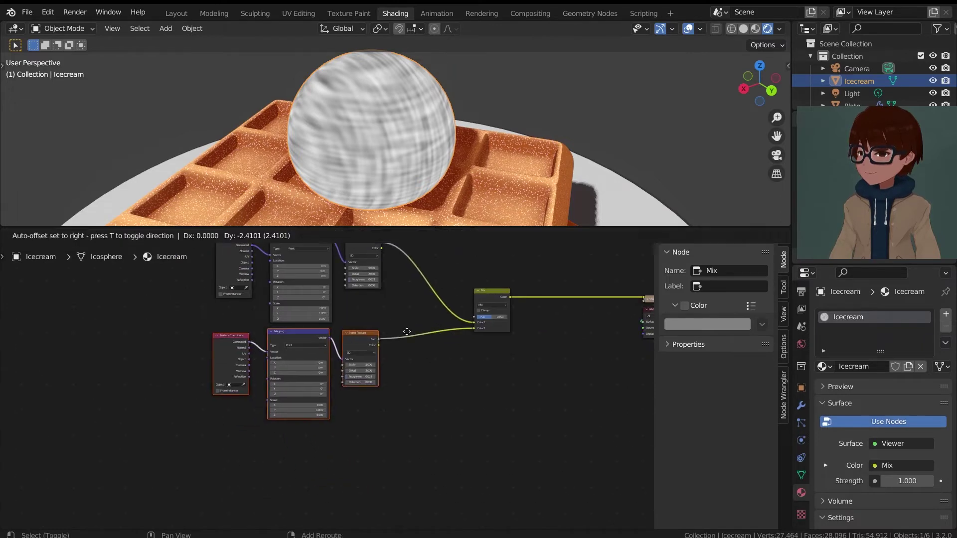
pyautogui.click(408, 427)
pyautogui.click(426, 414)
# Set the Z scale to 1 in the Mapping node of the bottommost texture chain.
pyautogui.scroll(3, 439, 456)
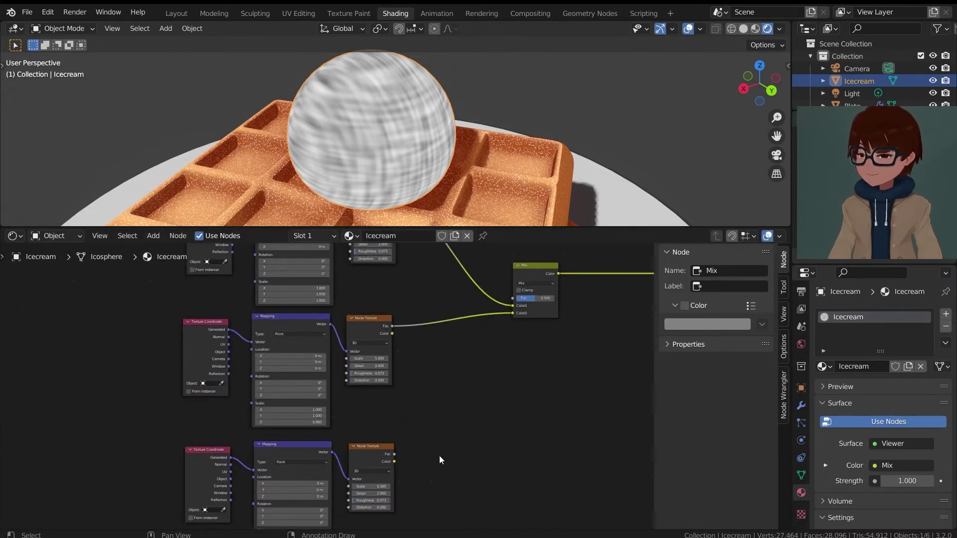
pyautogui.scroll(3, 465, 414)
pyautogui.moveTo(439, 456); pyautogui.dragTo(482, 334, button='middle')
pyautogui.scroll(2, 499, 405)
pyautogui.scroll(3, 499, 402)
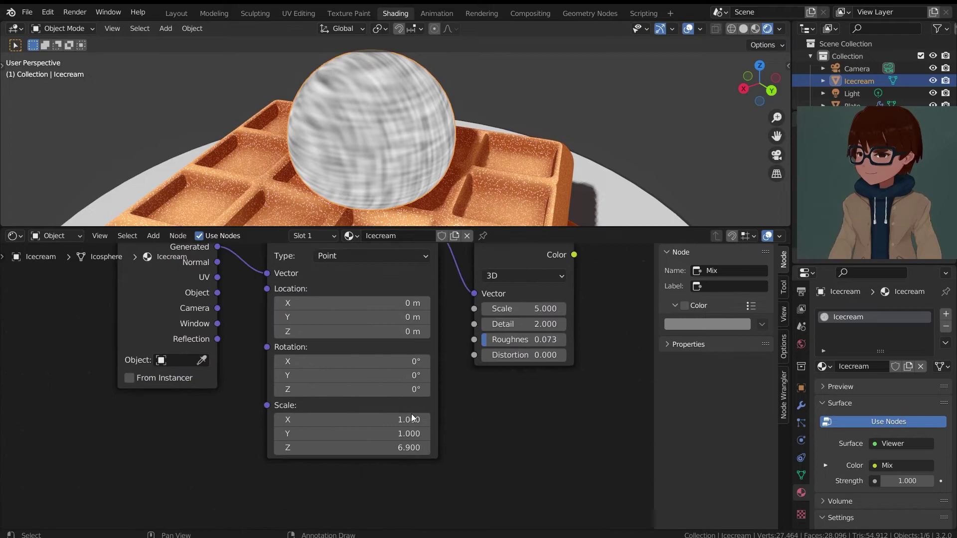
pyautogui.click(404, 452)
pyautogui.write('1')
pyautogui.press('Return')
pyautogui.scroll(-4, 491, 419)
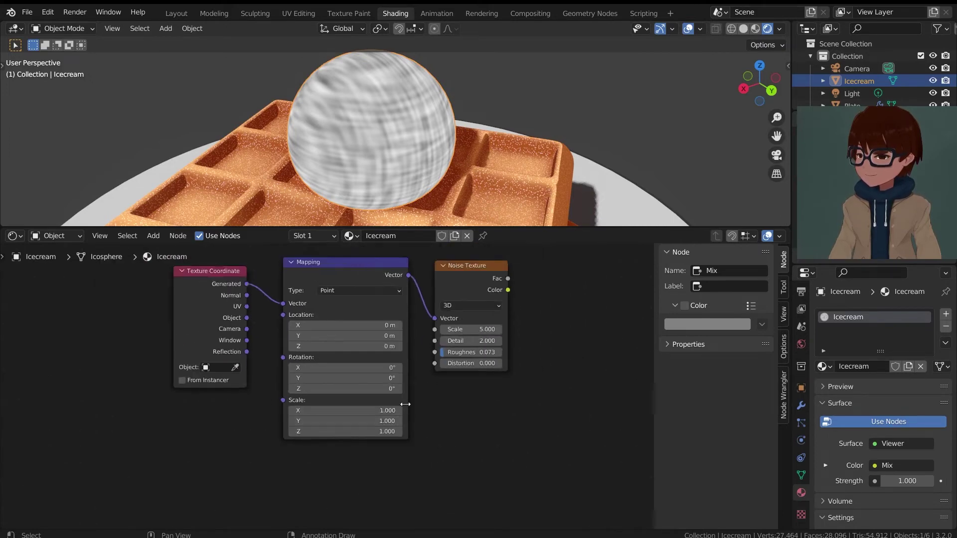
# Connect the Fac output of the bottommost Noise Texture to the factor input of the Mix node.
pyautogui.moveTo(498, 292); pyautogui.dragTo(398, 381, button='middle')
pyautogui.scroll(-4, 399, 382)
pyautogui.moveTo(418, 345); pyautogui.dragTo(350, 403, button='middle')
pyautogui.moveTo(322, 436); pyautogui.dragTo(451, 269)
pyautogui.moveTo(460, 275); pyautogui.dragTo(452, 379, button='middle')
pyautogui.scroll(2, 446, 365)
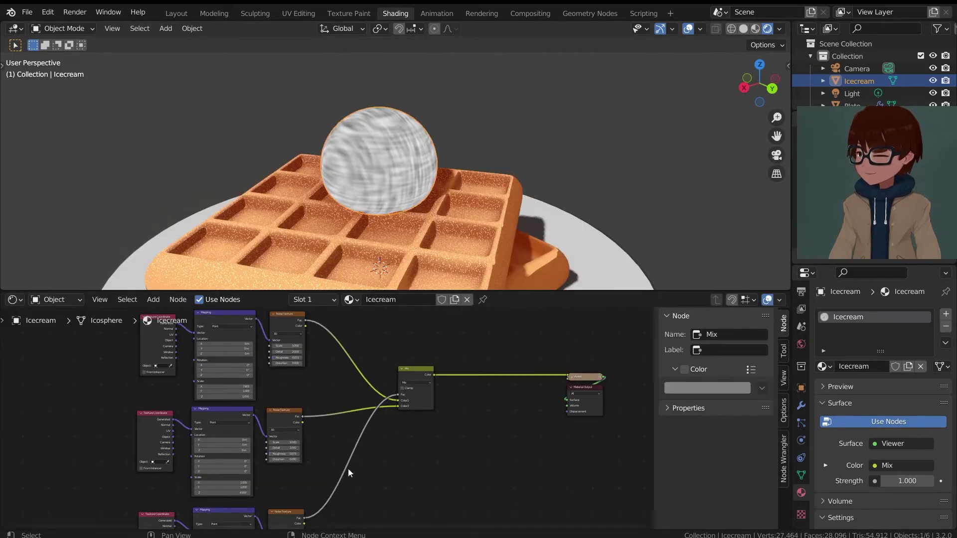
# Examine the mixed noise pattern from several sides of the sphere, along with the nodes driving the Mix factor.
pyautogui.moveTo(348, 468); pyautogui.dragTo(409, 382, button='middle')
pyautogui.scroll(5, 322, 459)
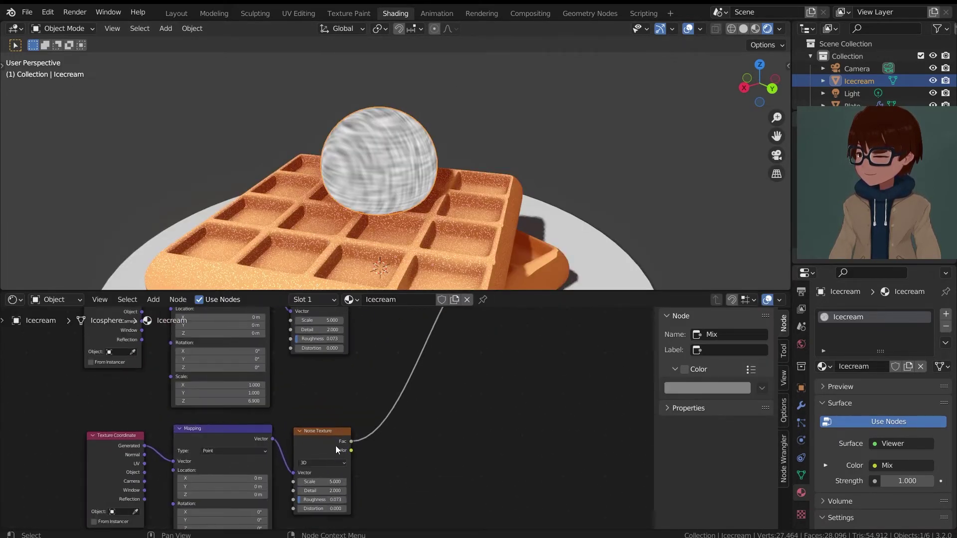
pyautogui.scroll(-4, 336, 445)
pyautogui.moveTo(418, 330); pyautogui.dragTo(340, 427, button='middle')
pyautogui.scroll(5, 430, 159)
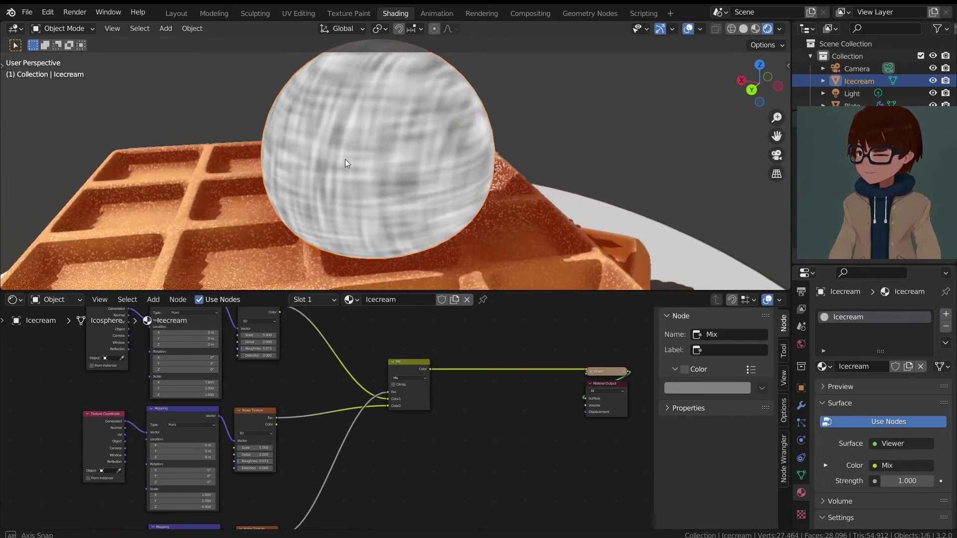
pyautogui.scroll(-2, 400, 404)
pyautogui.moveTo(400, 404); pyautogui.dragTo(453, 365, button='middle')
pyautogui.scroll(5, 395, 416)
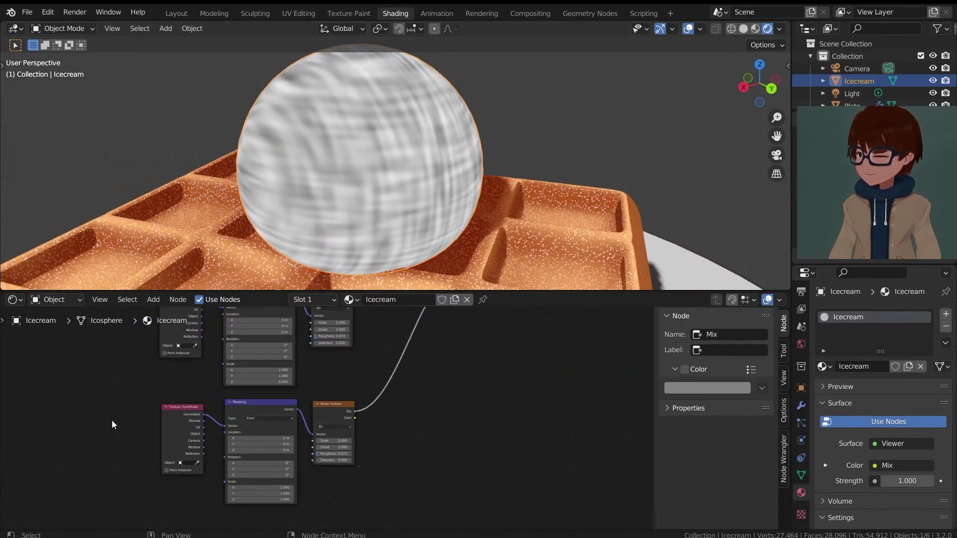
# Insert a ColorRamp between the bottommost Noise Texture and the Mix factor, with the black stop at 0.436 and the white stop at 0.618.
pyautogui.moveTo(475, 406); pyautogui.dragTo(401, 452, button='middle')
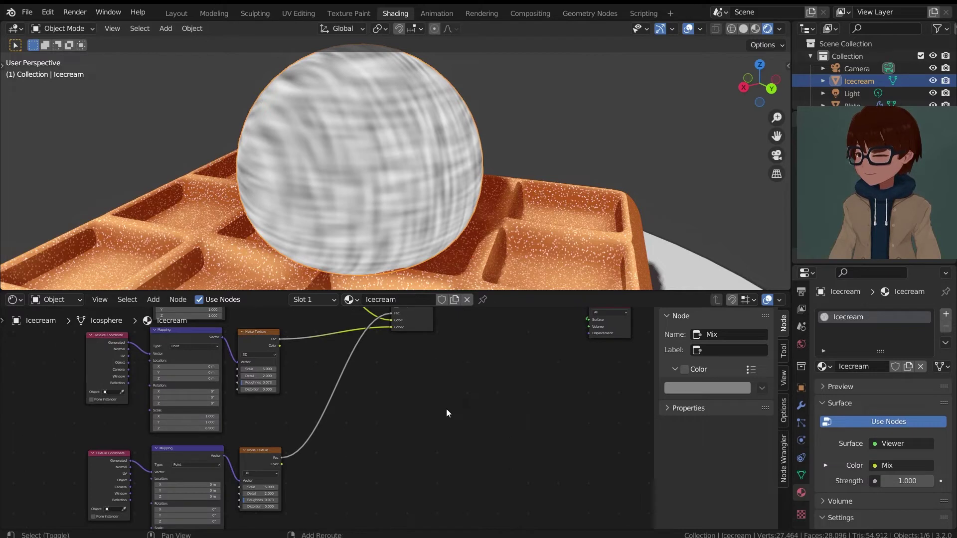
pyautogui.hotkey('shift', 'a')
pyautogui.moveTo(411, 447)
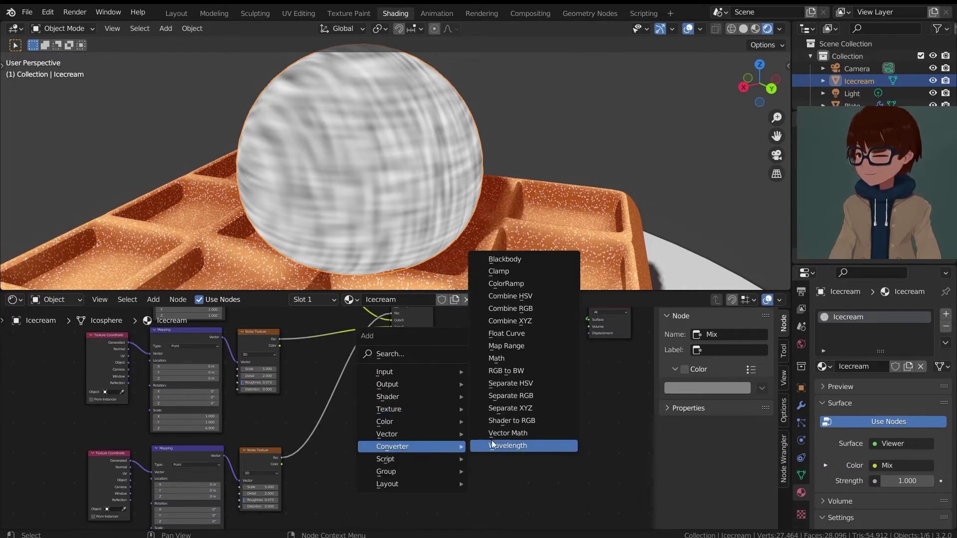
pyautogui.click(506, 283)
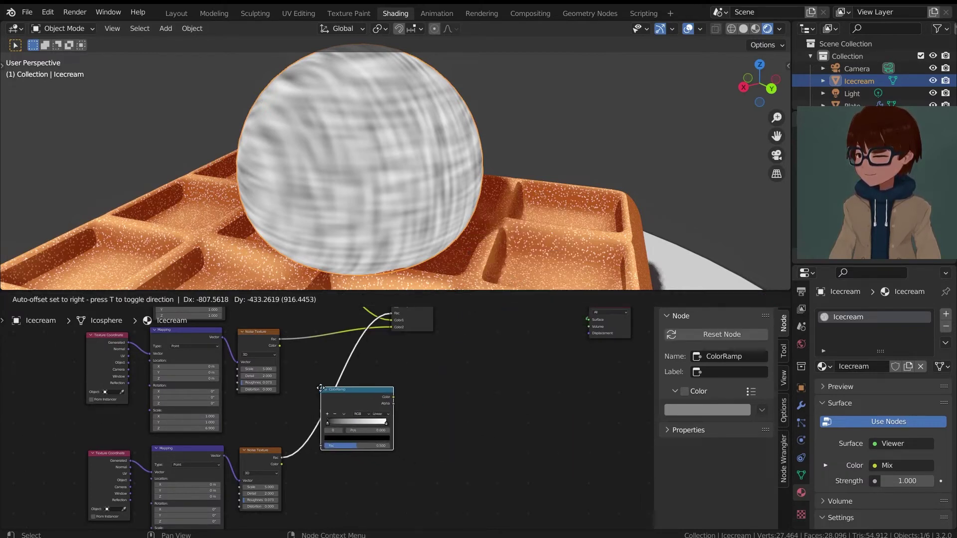
pyautogui.click(312, 388)
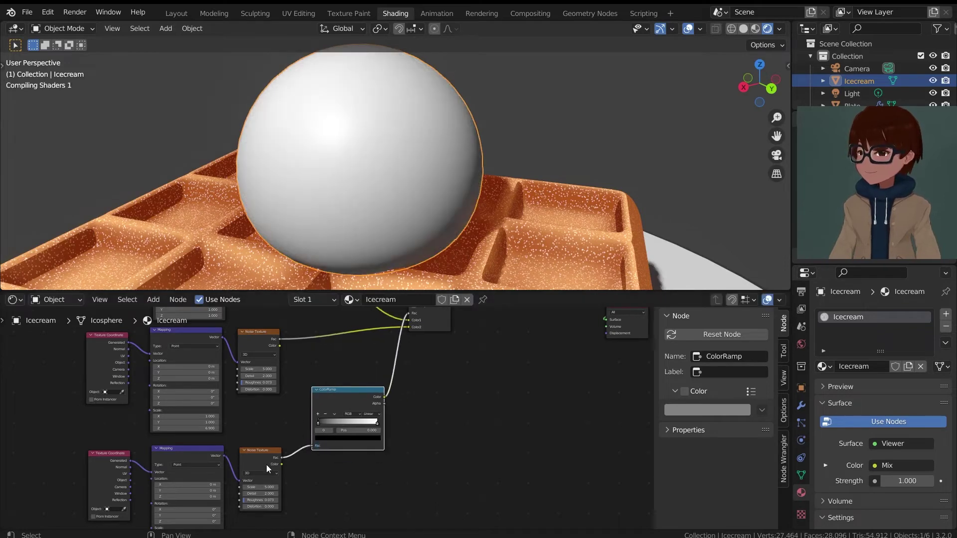
pyautogui.scroll(2, 259, 454)
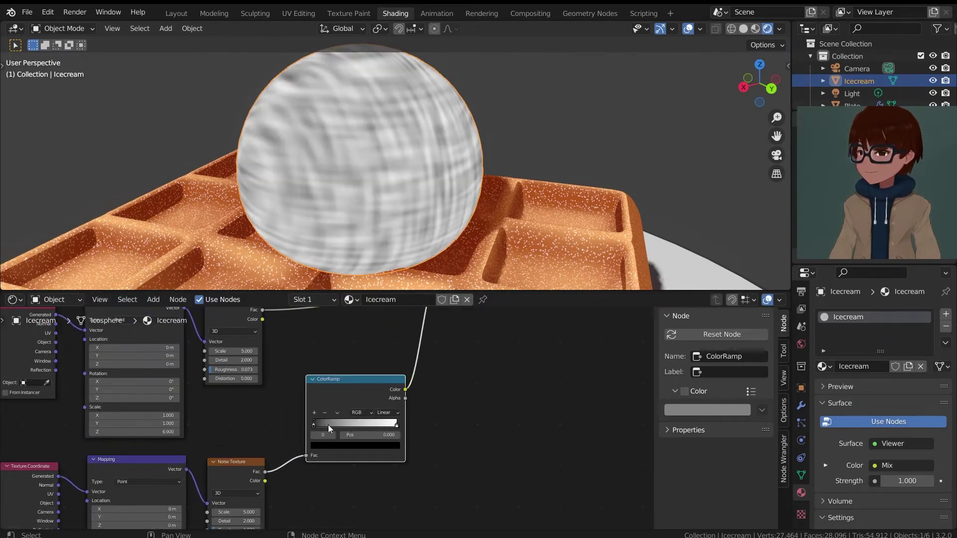
pyautogui.moveTo(324, 423); pyautogui.dragTo(343, 426)
pyautogui.moveTo(260, 490); pyautogui.dragTo(335, 447, button='middle')
pyautogui.scroll(2, 335, 448)
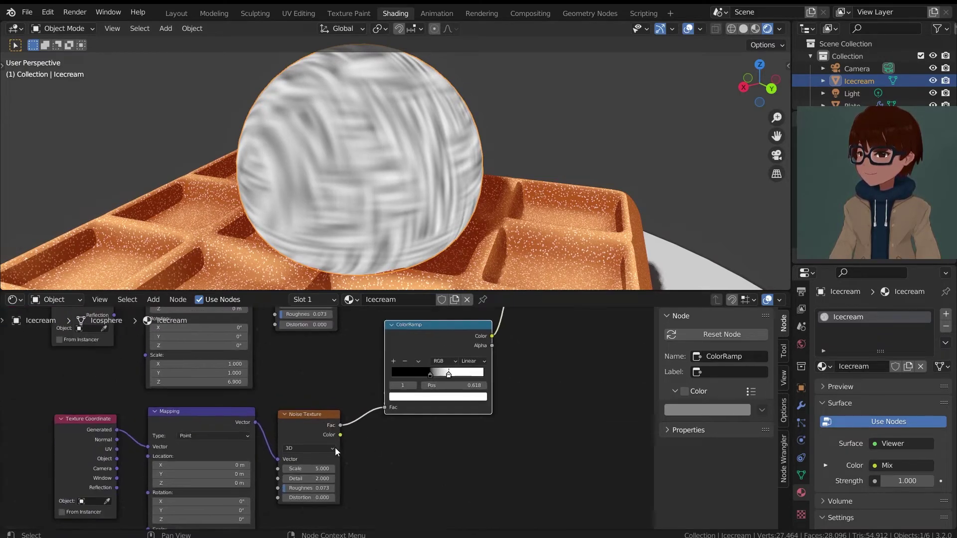
# Set the bottommost Noise Texture's scale to 5.200 and check the pattern on the sphere.
pyautogui.moveTo(314, 473); pyautogui.dragTo(200, 472)
pyautogui.moveTo(285, 472); pyautogui.dragTo(311, 472)
pyautogui.moveTo(379, 174); pyautogui.dragTo(448, 282, button='middle')
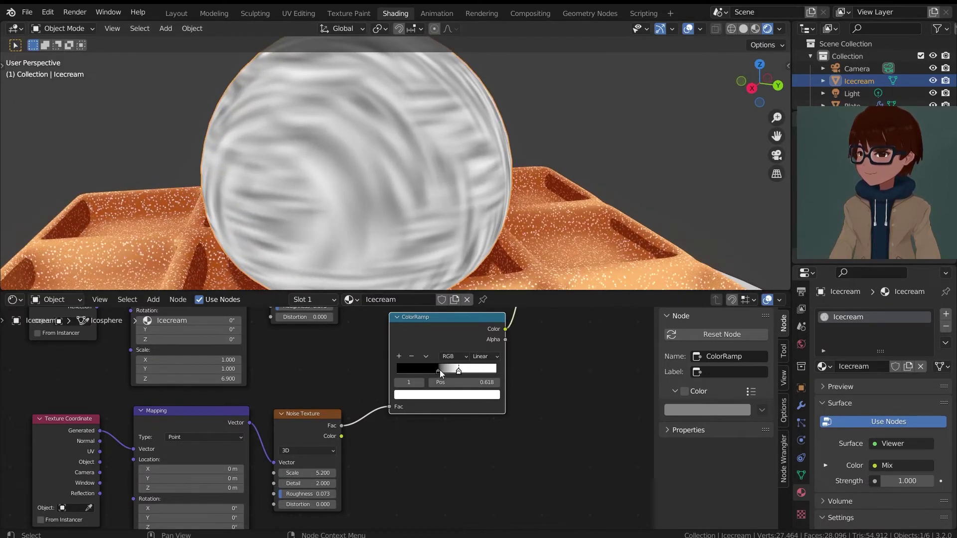
# Try other ColorRamp stop positions, with black at 0.502 and 0.560 and white at 0.760, while viewing the sphere.
pyautogui.moveTo(439, 370); pyautogui.dragTo(449, 369)
pyautogui.scroll(-4, 463, 220)
pyautogui.moveTo(463, 220); pyautogui.dragTo(425, 209, button='middle')
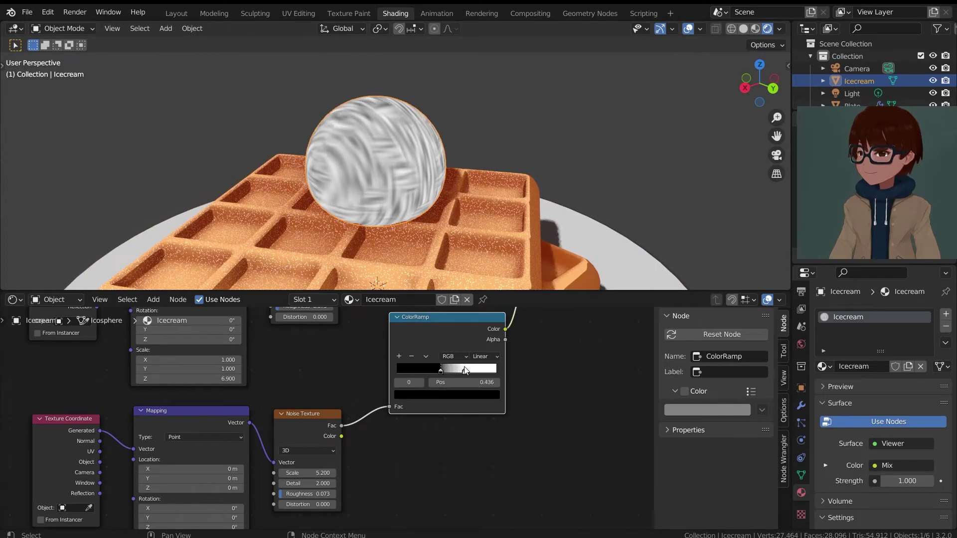
pyautogui.moveTo(394, 234); pyautogui.dragTo(383, 217, button='middle')
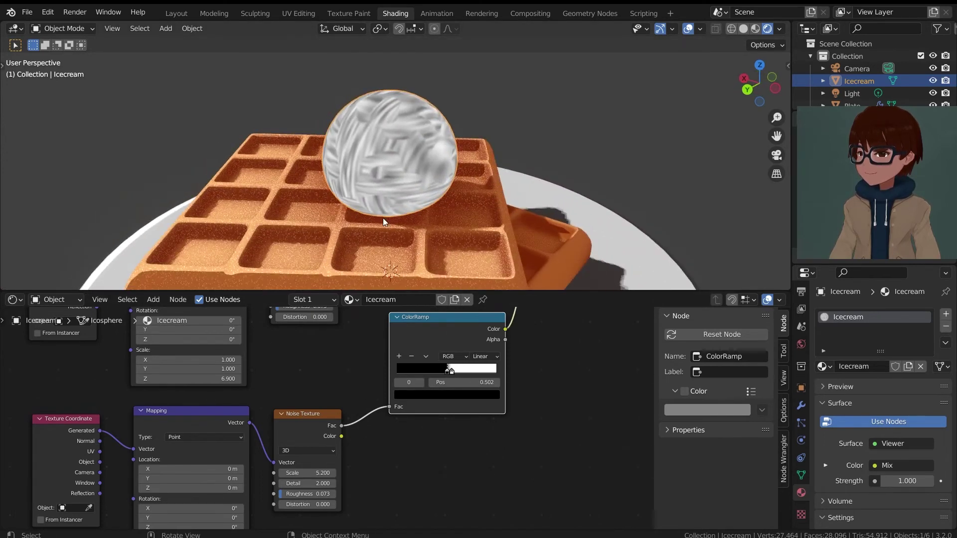
pyautogui.moveTo(448, 371)
pyautogui.mouseDown()
pyautogui.moveTo(472, 371)
pyautogui.moveTo(444, 371)
pyautogui.mouseUp()
pyautogui.hotkey('ctrl', 'z')
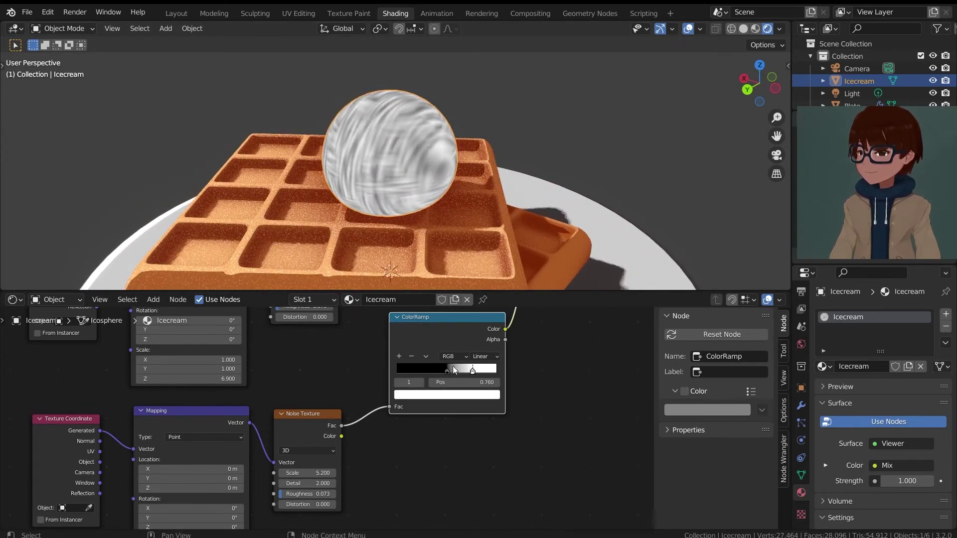
pyautogui.scroll(-2, 333, 419)
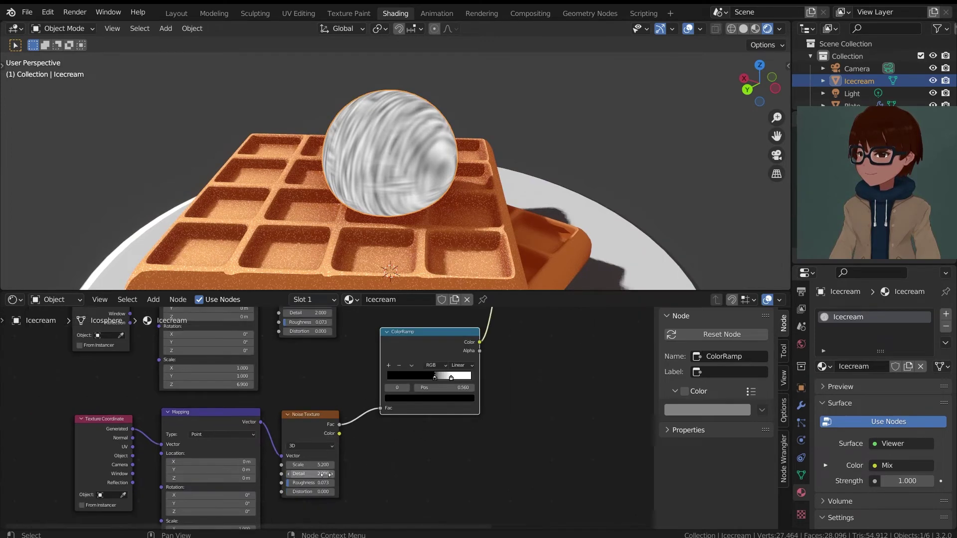
# Set the ColorRamp's black stop to 0.487 and its white stop to 0.676, and check the streaks on the sphere.
pyautogui.scroll(5, 333, 420)
pyautogui.moveTo(311, 489); pyautogui.dragTo(349, 414, button='middle')
pyautogui.scroll(-2, 352, 422)
pyautogui.moveTo(386, 376); pyautogui.dragTo(335, 444, button='middle')
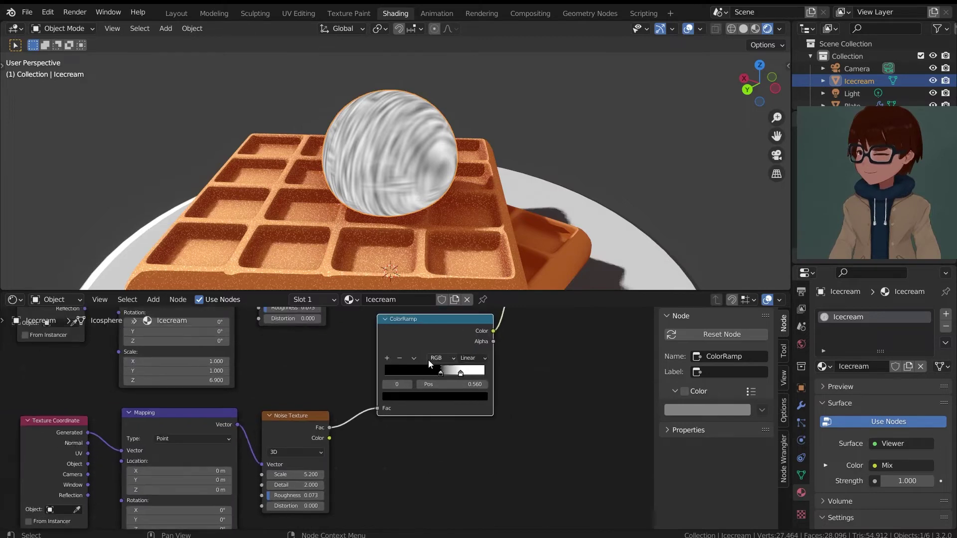
pyautogui.scroll(1, 428, 360)
pyautogui.moveTo(482, 356); pyautogui.dragTo(431, 356)
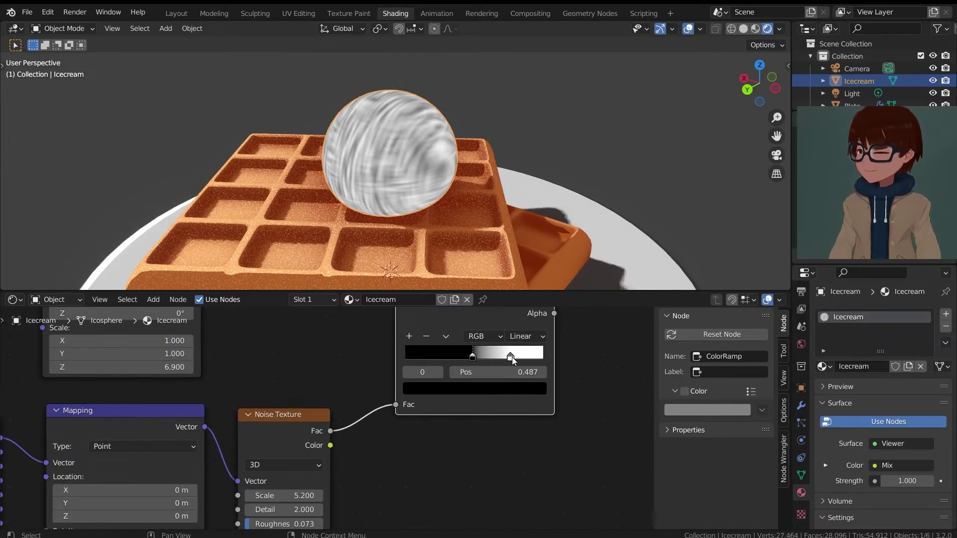
pyautogui.moveTo(513, 360); pyautogui.dragTo(509, 358)
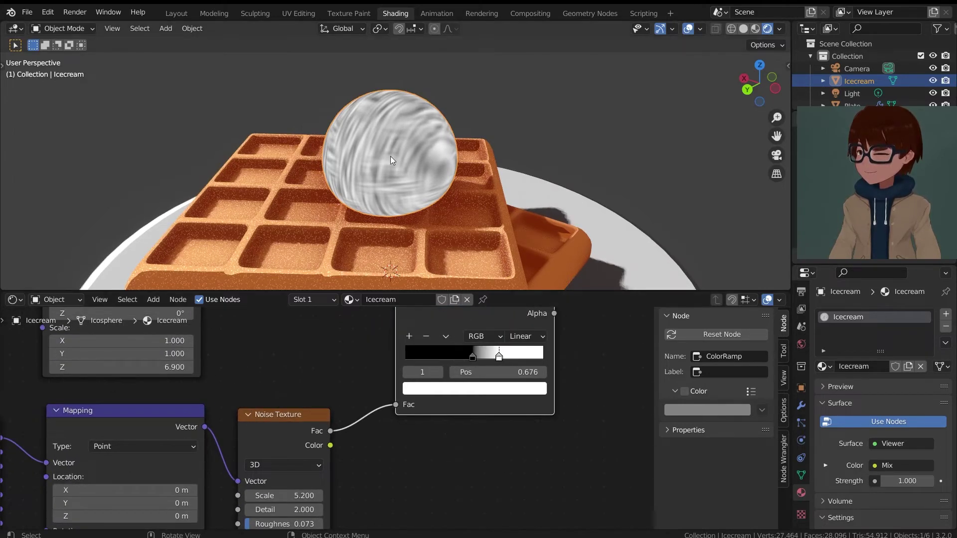
pyautogui.moveTo(538, 145); pyautogui.dragTo(321, 158, button='middle')
pyautogui.scroll(3, 393, 159)
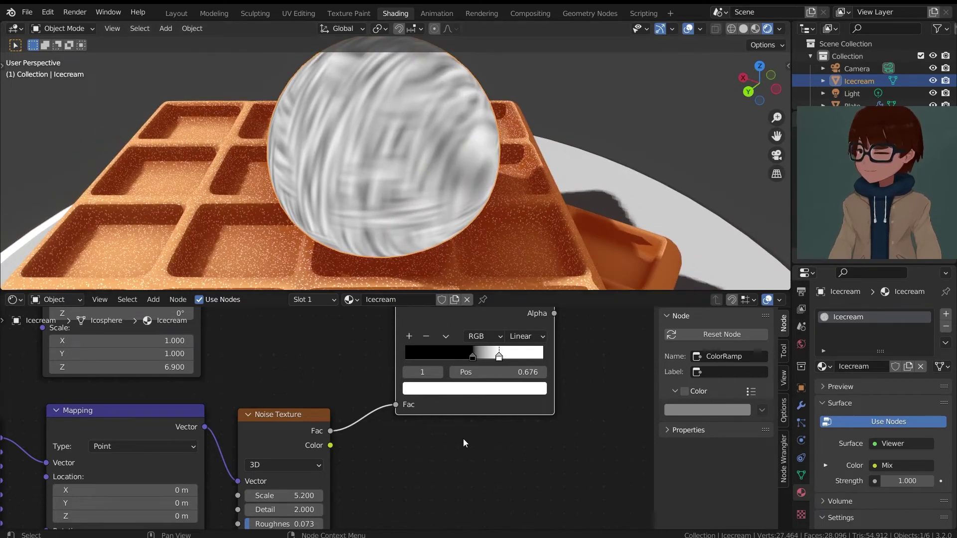
# Move the bottommost Texture Coordinate, Mapping and Noise Texture chain farther away from the ColorRamp.
pyautogui.scroll(-12, 482, 399)
pyautogui.moveTo(488, 333); pyautogui.dragTo(415, 376, button='middle')
pyautogui.scroll(2, 396, 373)
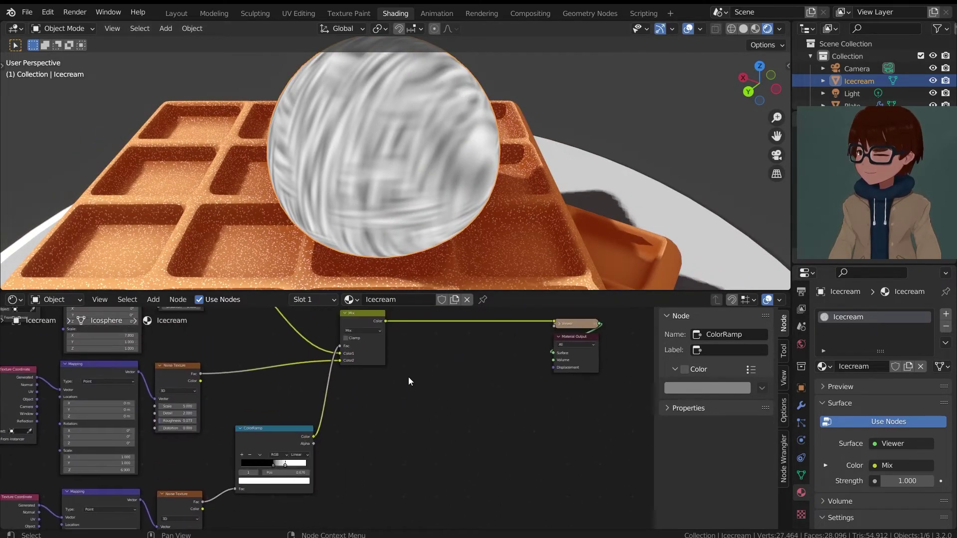
pyautogui.scroll(-1, 367, 399)
pyautogui.moveTo(343, 413); pyautogui.dragTo(435, 359, button='middle')
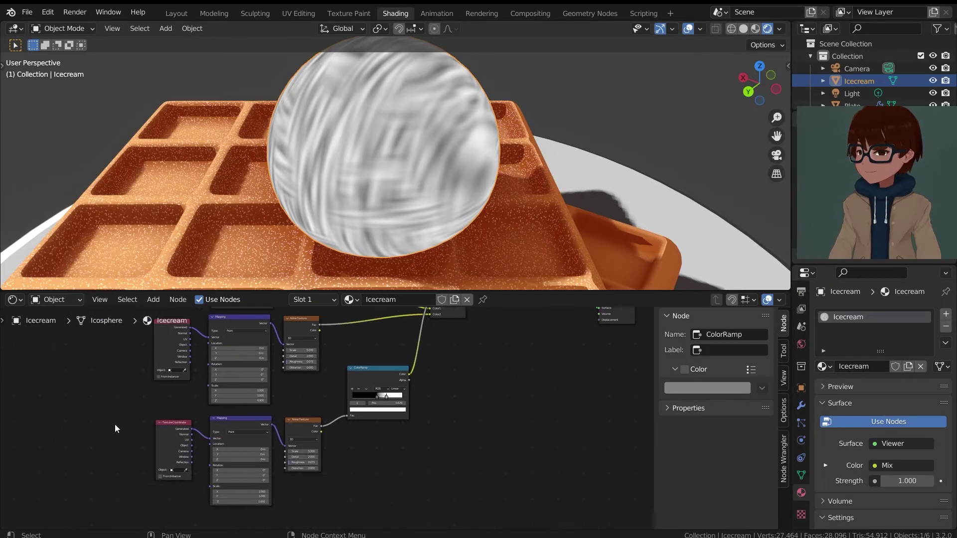
pyautogui.moveTo(127, 430); pyautogui.dragTo(330, 451)
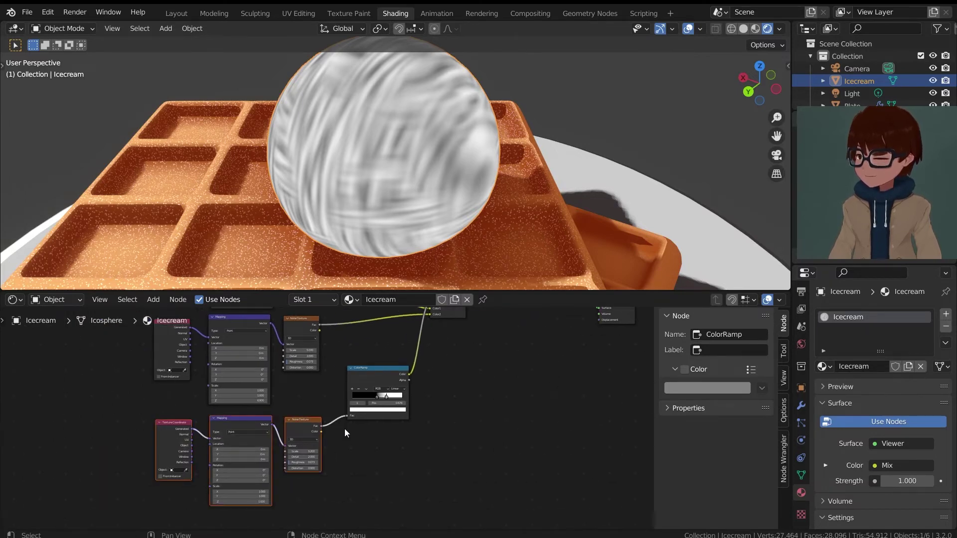
pyautogui.press('g')
pyautogui.click(292, 426)
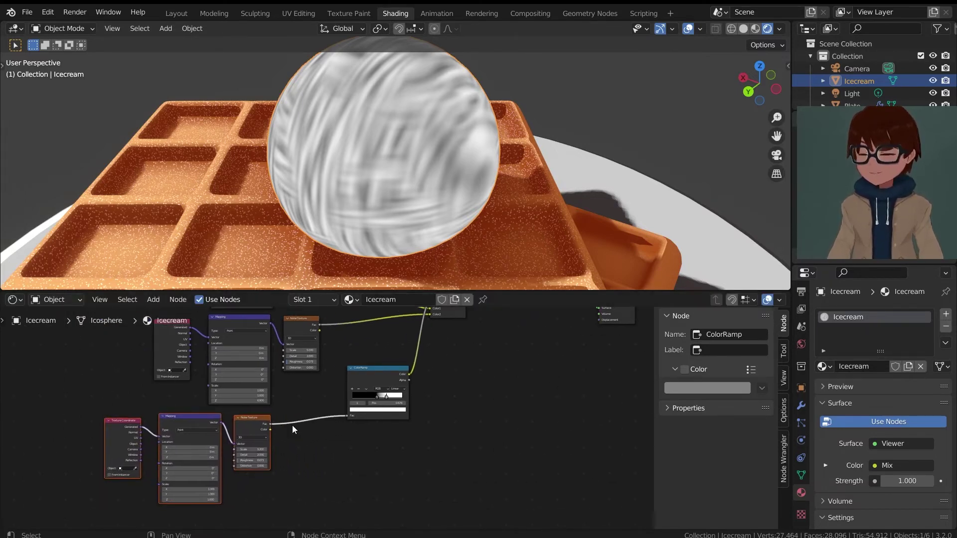
# Duplicate the bottommost texture chain and place the copy beside it, beneath the ColorRamp.
pyautogui.scroll(-2, 292, 426)
pyautogui.hotkey('shift', 'd')
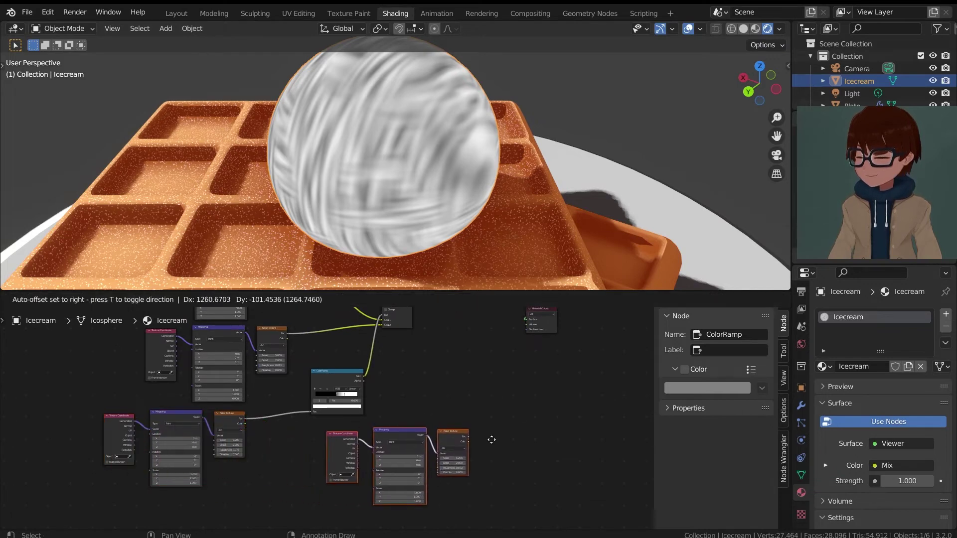
pyautogui.click(455, 435)
# Move the Viewer and Material Output nodes farther from the Mix node to make room for more nodes.
pyautogui.moveTo(461, 385); pyautogui.dragTo(413, 433, button='middle')
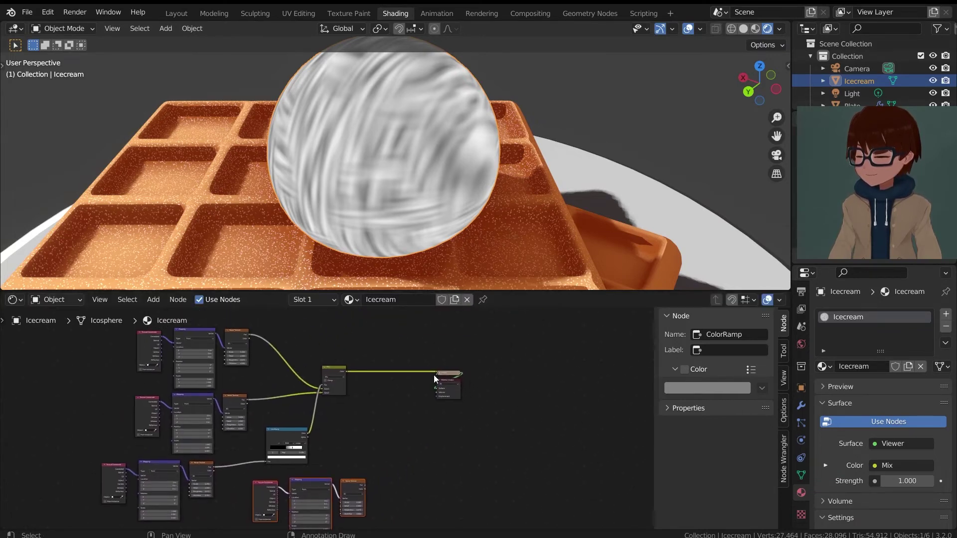
pyautogui.moveTo(454, 350); pyautogui.dragTo(440, 432)
pyautogui.press('g')
pyautogui.click(527, 425)
pyautogui.click(413, 420)
# Combine the existing Mix output and the newly copied Noise Texture through a second Mix node with a 0.500 factor.
pyautogui.scroll(2, 414, 421)
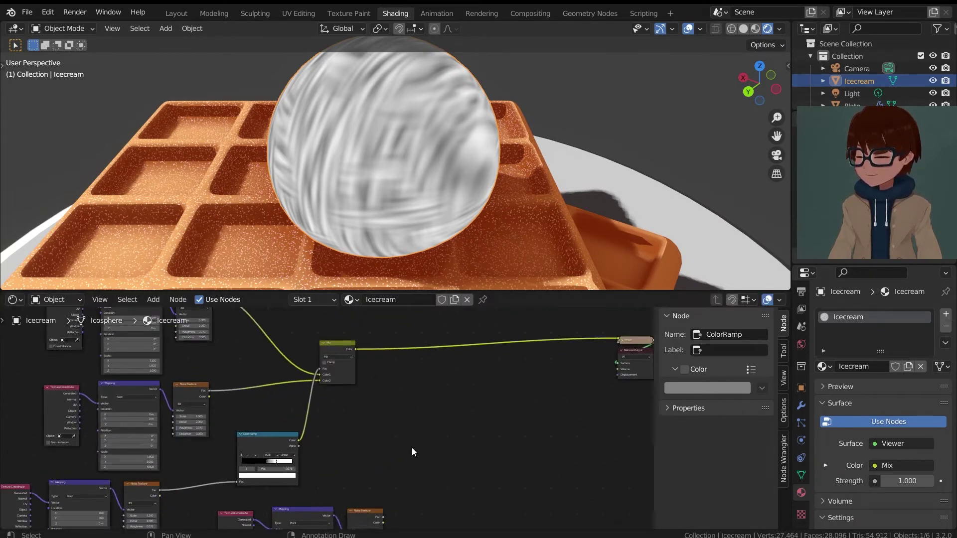
pyautogui.scroll(1, 379, 375)
pyautogui.scroll(-4, 403, 378)
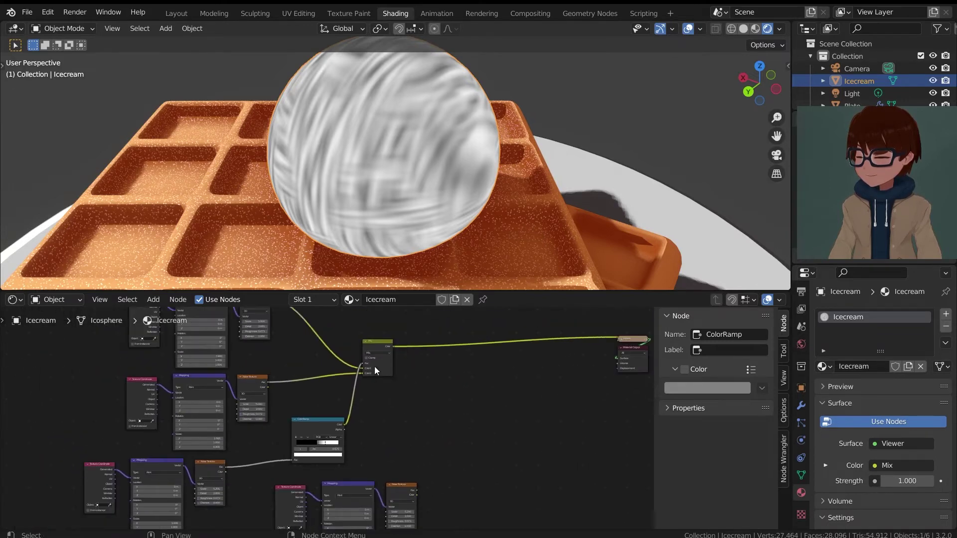
pyautogui.keyDown('ctrl'); pyautogui.keyDown('shift'); pyautogui.moveTo(396, 481); pyautogui.dragTo(381, 375, button='right'); pyautogui.keyUp('shift'); pyautogui.keyUp('ctrl')
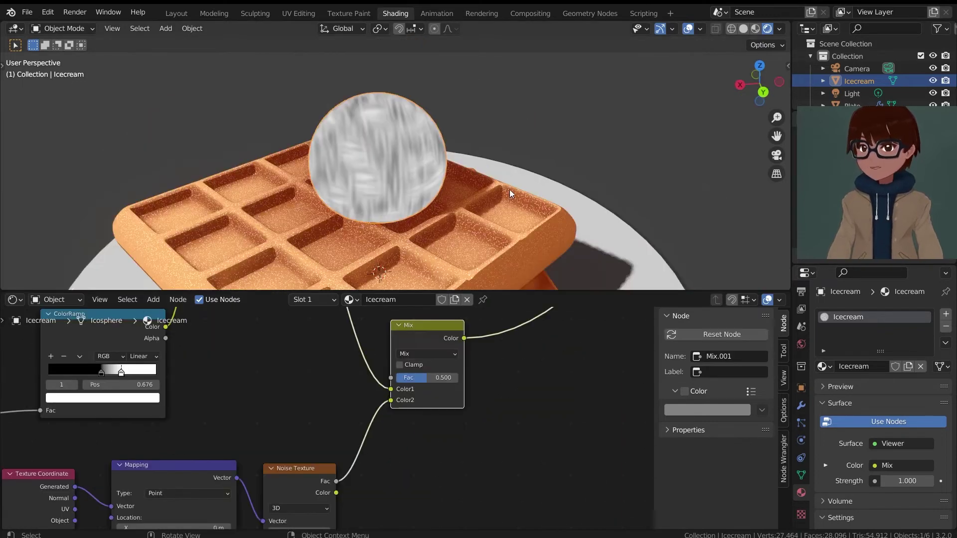
pyautogui.scroll(1, 450, 343)
pyautogui.scroll(1, 451, 344)
pyautogui.scroll(-2, 430, 145)
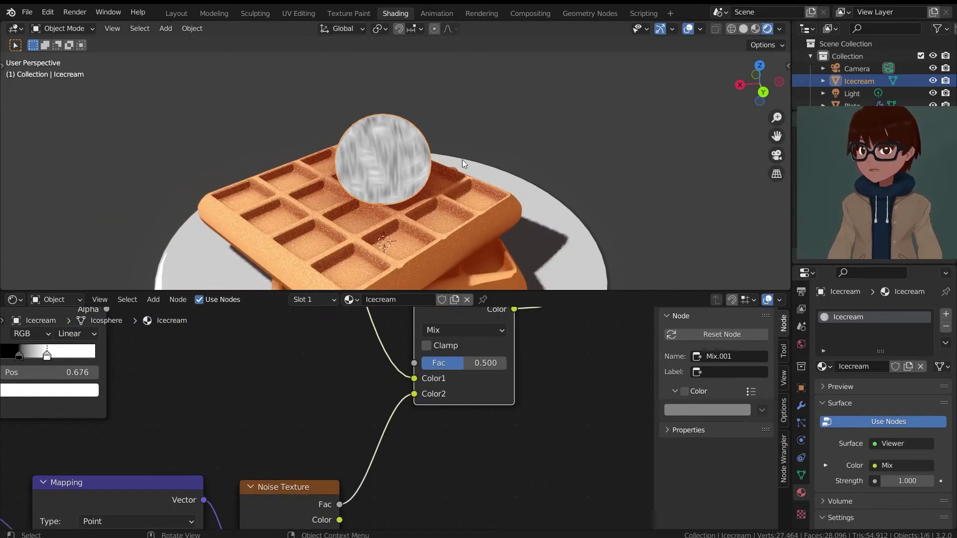
# Raise the second Mix node's factor to 1.000 so only the newly copied noise shows on the ice cream.
pyautogui.moveTo(462, 160); pyautogui.dragTo(440, 165, button='middle')
pyautogui.scroll(4, 415, 164)
pyautogui.scroll(-4, 488, 349)
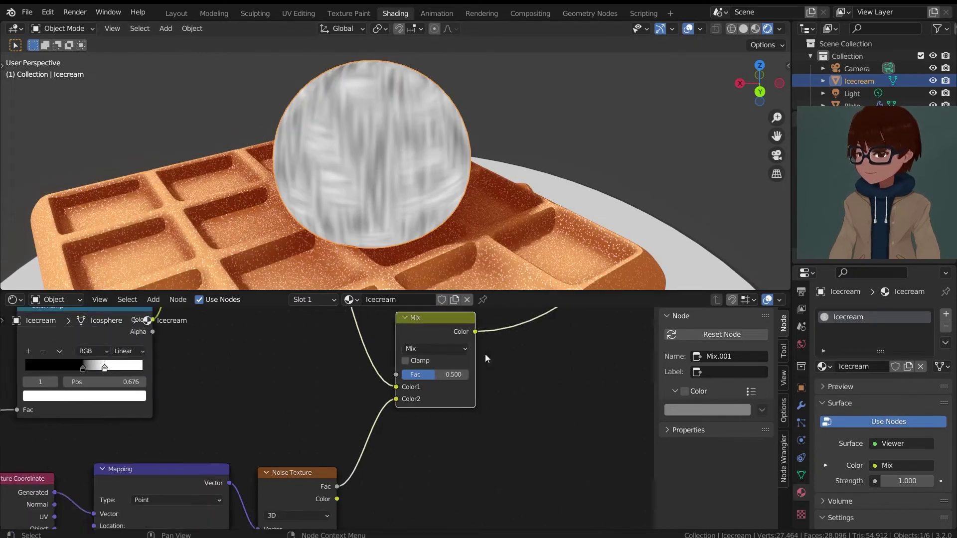
pyautogui.moveTo(482, 356); pyautogui.dragTo(588, 349, button='middle')
pyautogui.moveTo(559, 377)
pyautogui.mouseDown()
pyautogui.moveTo(504, 377)
pyautogui.moveTo(570, 380)
pyautogui.mouseUp()
# Set the copied Noise Texture to Scale 6.300, Detail 8.400 and Roughness 0.580.
pyautogui.moveTo(512, 474); pyautogui.dragTo(497, 391, button='middle')
pyautogui.scroll(2, 522, 424)
pyautogui.scroll(-1, 486, 401)
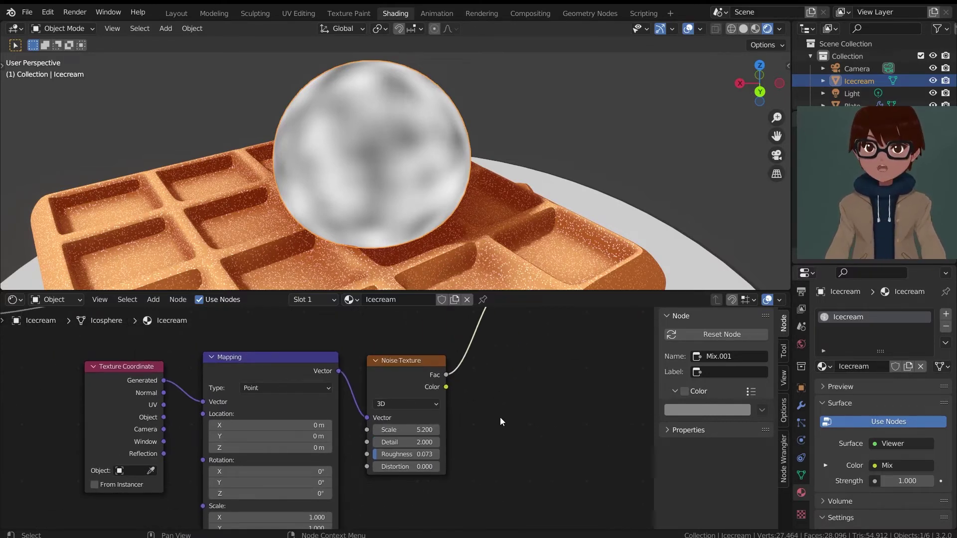
pyautogui.scroll(5, 433, 366)
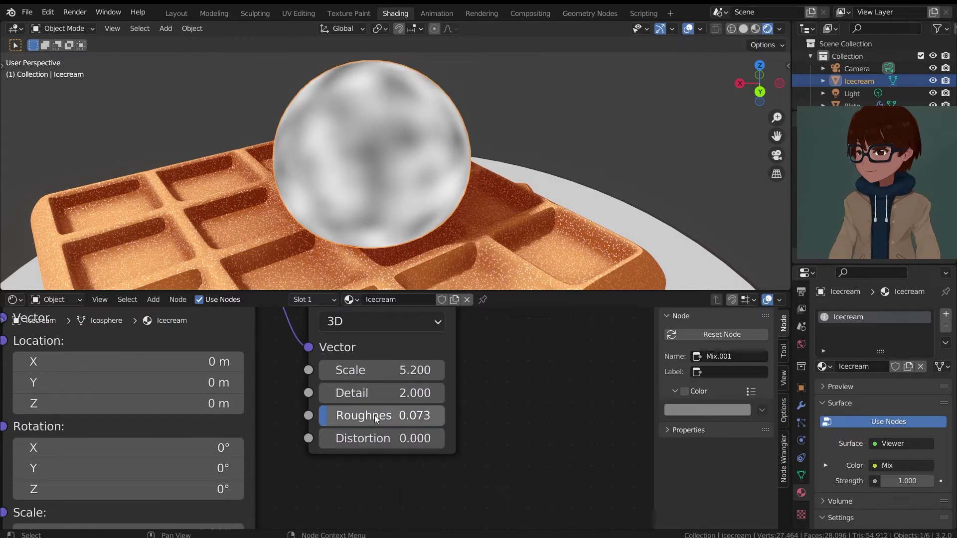
pyautogui.moveTo(375, 393); pyautogui.dragTo(430, 393)
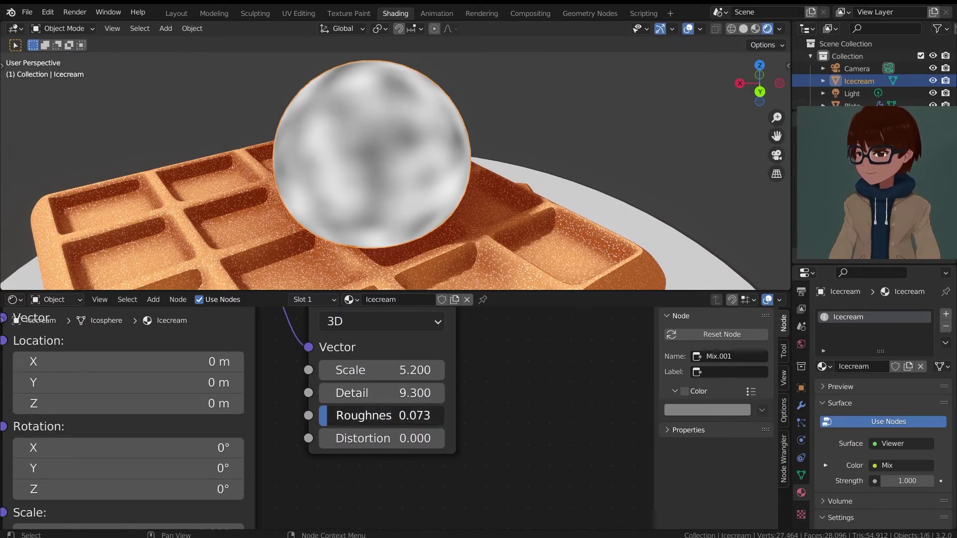
pyautogui.moveTo(357, 415); pyautogui.dragTo(413, 370)
pyautogui.scroll(3, 425, 245)
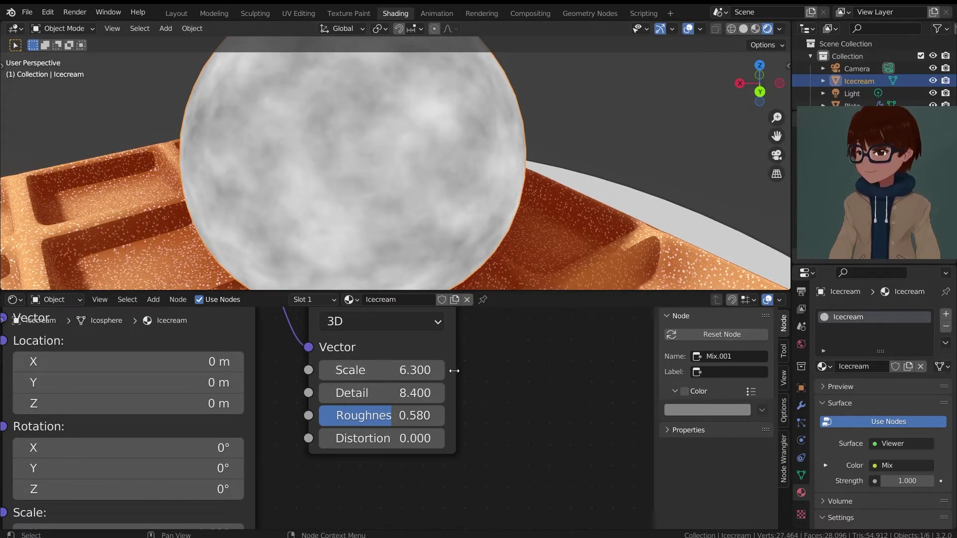
# Change the second Mix node's blending mode to Add with a factor of 1.000.
pyautogui.scroll(-14, 455, 370)
pyautogui.moveTo(476, 360); pyautogui.dragTo(447, 480, button='middle')
pyautogui.scroll(4, 450, 427)
pyautogui.moveTo(434, 433)
pyautogui.mouseDown()
pyautogui.moveTo(399, 433)
pyautogui.moveTo(443, 433)
pyautogui.mouseUp()
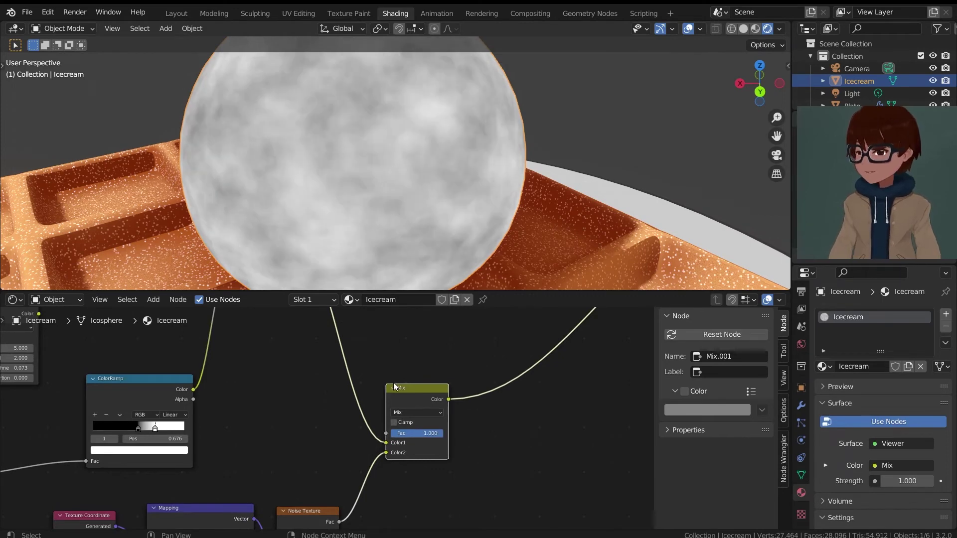
pyautogui.click(423, 413)
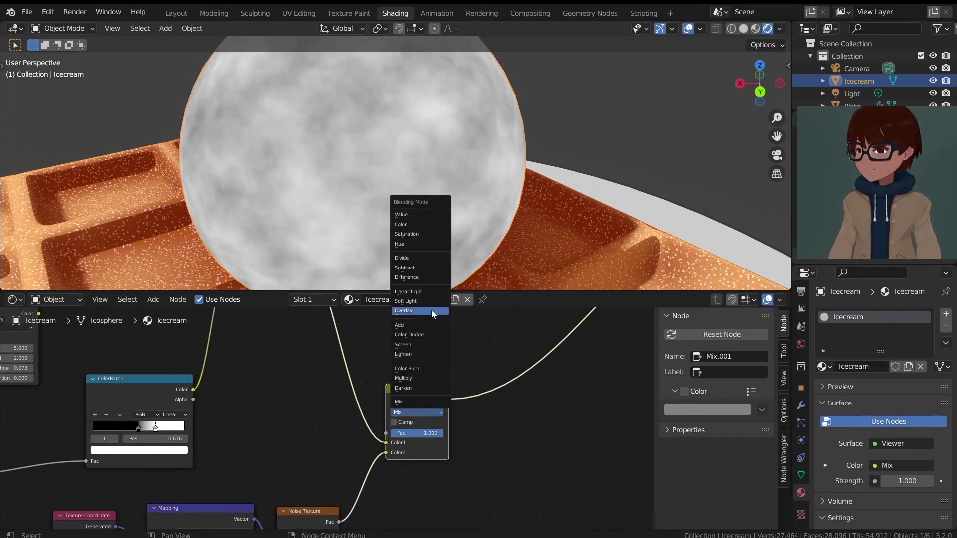
pyautogui.click(414, 325)
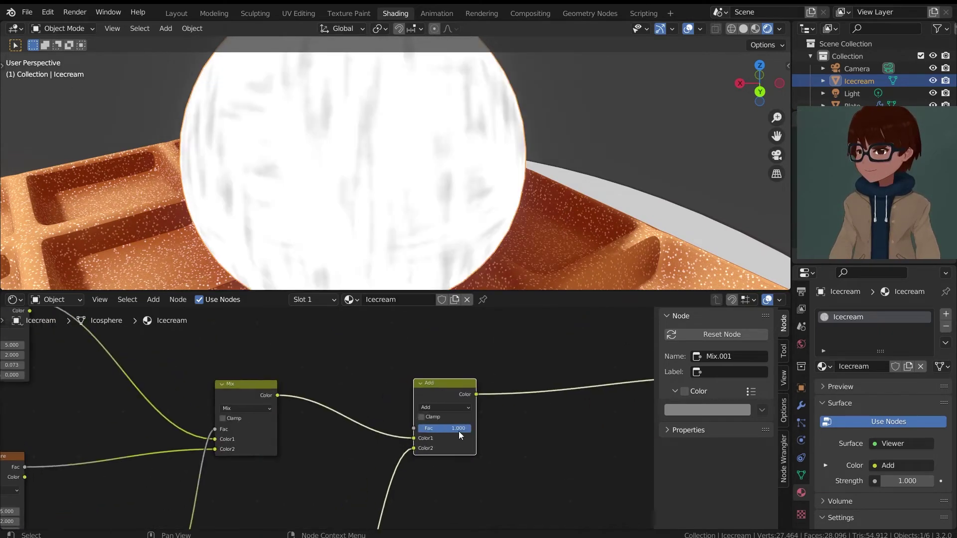
# Try out the Add node's factor, settling on 1.000, and move the node farther from the first Mix node.
pyautogui.moveTo(458, 432)
pyautogui.mouseDown()
pyautogui.moveTo(433, 431)
pyautogui.moveTo(478, 432)
pyautogui.mouseUp()
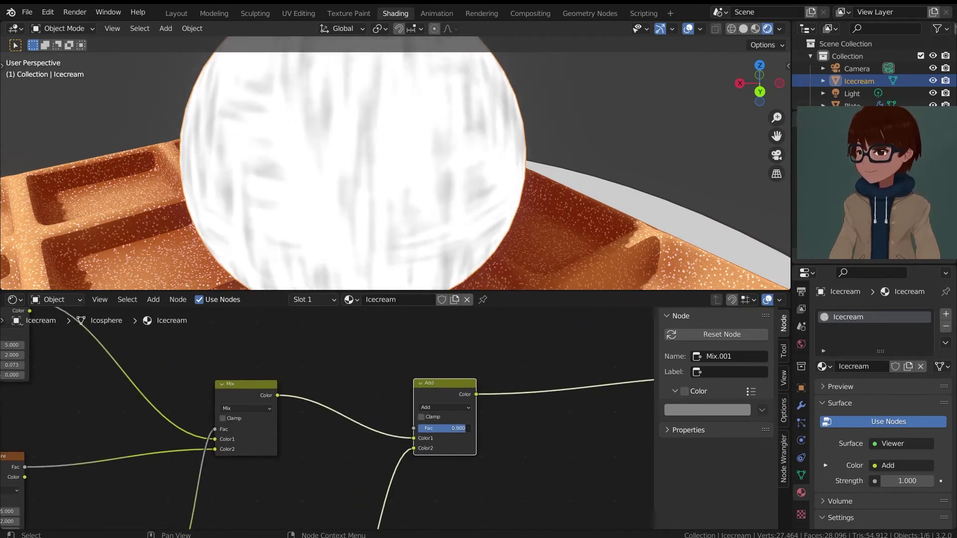
pyautogui.moveTo(452, 392); pyautogui.dragTo(556, 387)
pyautogui.scroll(-1, 509, 416)
pyautogui.moveTo(490, 435); pyautogui.dragTo(467, 371, button='middle')
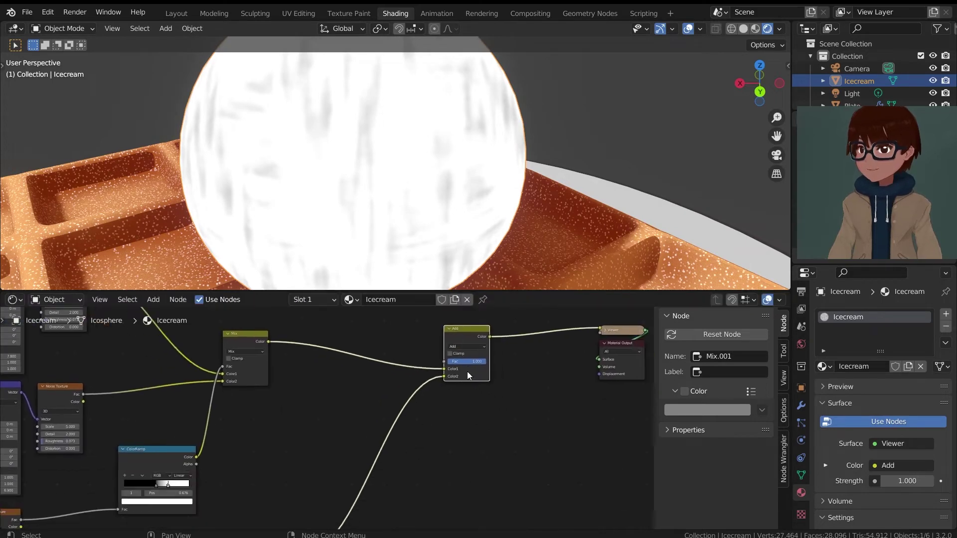
# Insert a ColorRamp node on the link between the bottommost Noise Texture and the Add node.
pyautogui.scroll(3, 485, 393)
pyautogui.moveTo(491, 419); pyautogui.dragTo(517, 334, button='middle')
pyautogui.scroll(-5, 484, 388)
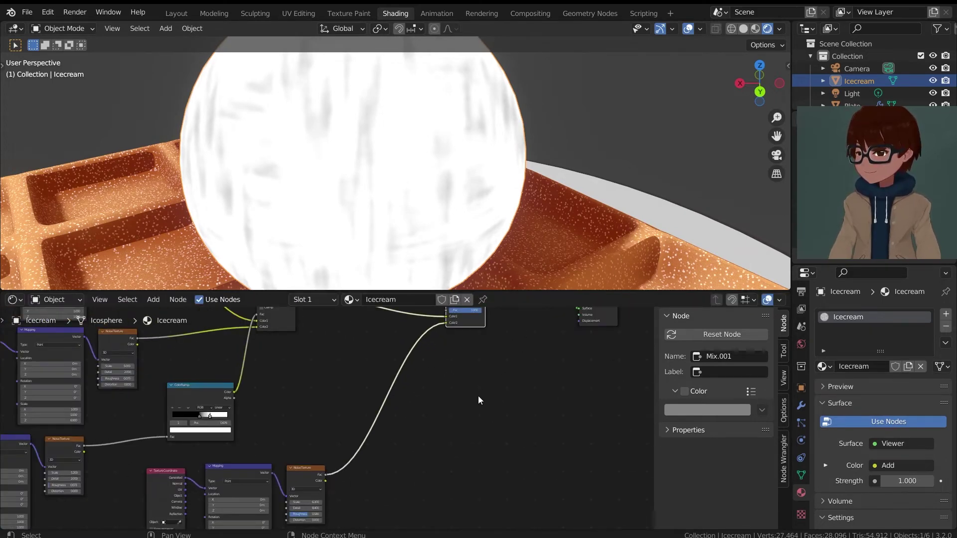
pyautogui.hotkey('shift', 'a')
pyautogui.moveTo(477, 418)
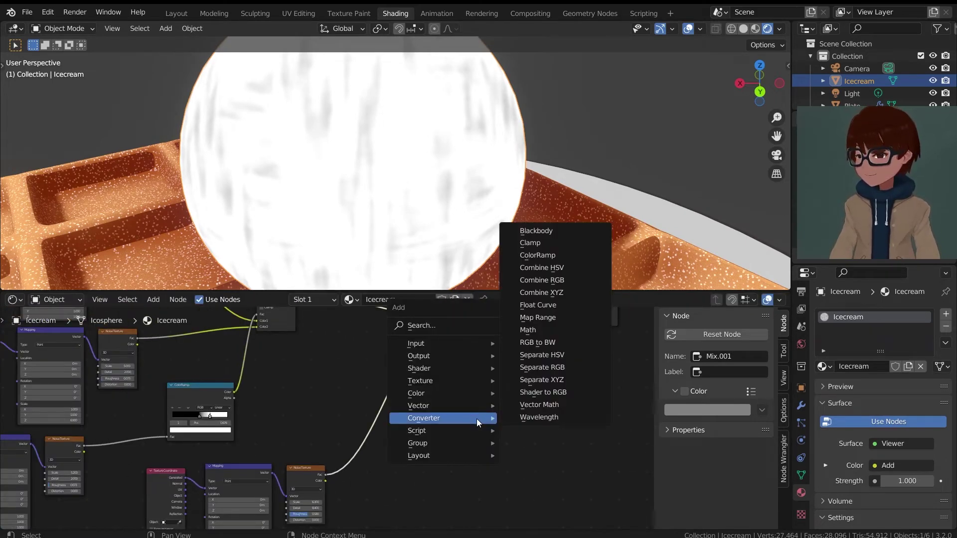
pyautogui.click(537, 255)
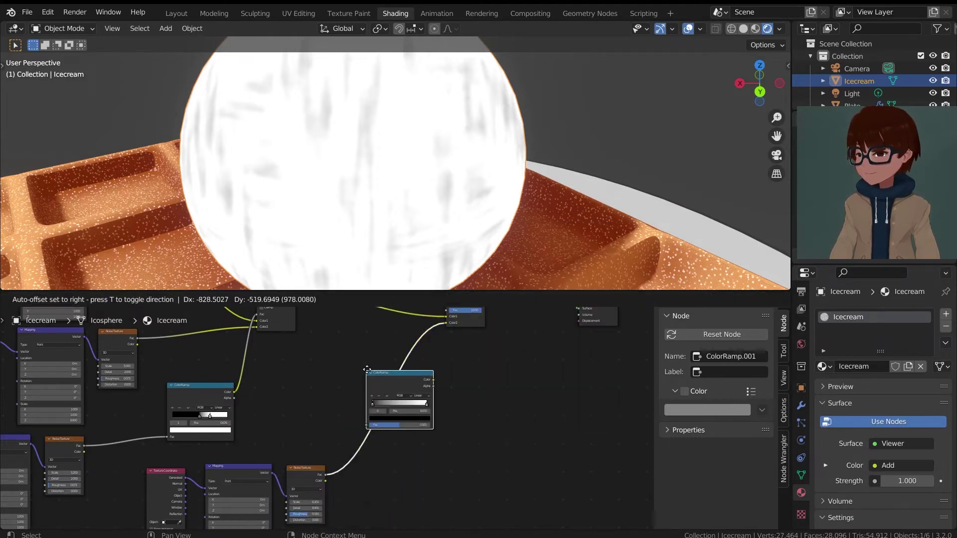
pyautogui.click(377, 378)
# Bring the new ColorRamp's black and white stops close together for sharper patches, and set the Add node's factor to 0.753.
pyautogui.scroll(2, 434, 384)
pyautogui.moveTo(418, 410); pyautogui.dragTo(443, 408)
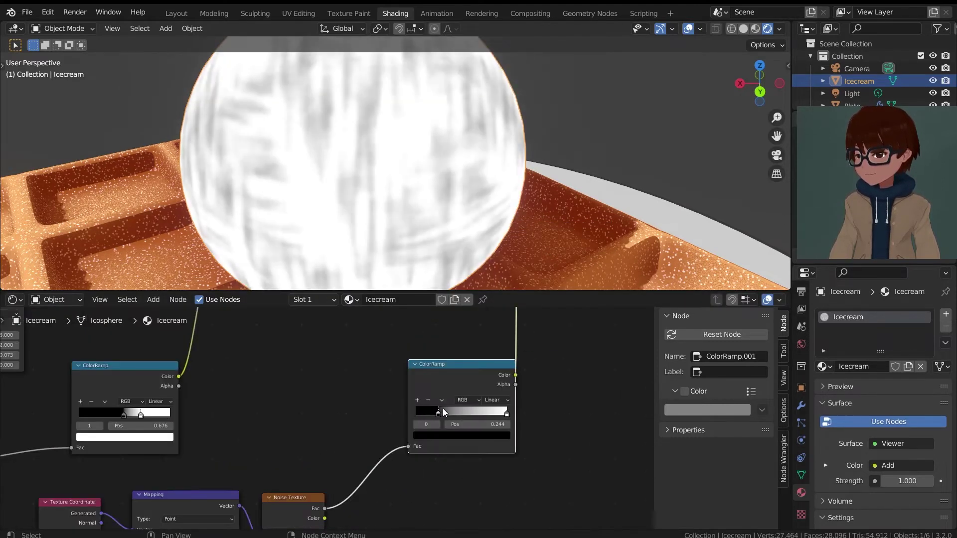
pyautogui.click(505, 413)
pyautogui.moveTo(505, 413)
pyautogui.mouseDown()
pyautogui.moveTo(453, 410)
pyautogui.moveTo(482, 413)
pyautogui.mouseUp()
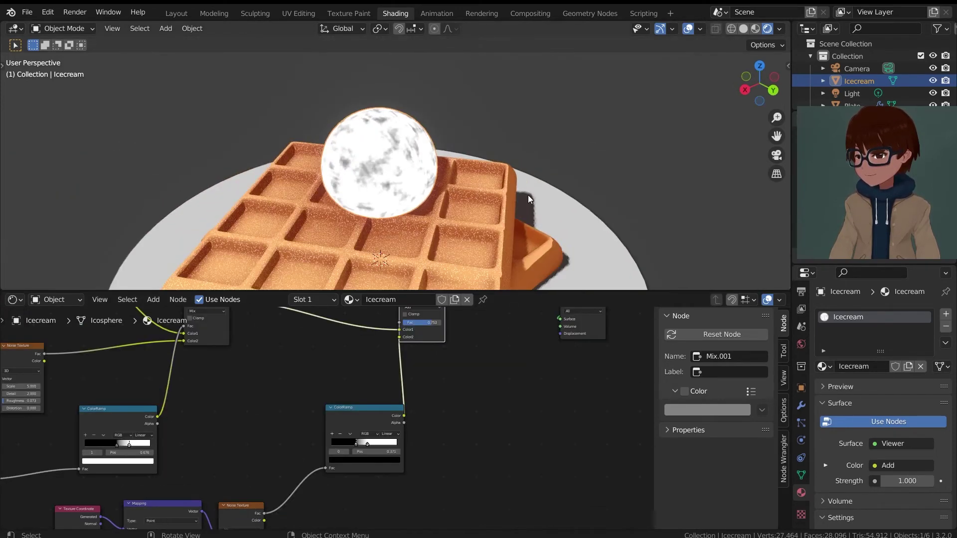
pyautogui.moveTo(528, 196); pyautogui.dragTo(553, 259, button='middle')
pyautogui.scroll(5, 562, 156)
pyautogui.moveTo(563, 156); pyautogui.dragTo(483, 154, button='middle')
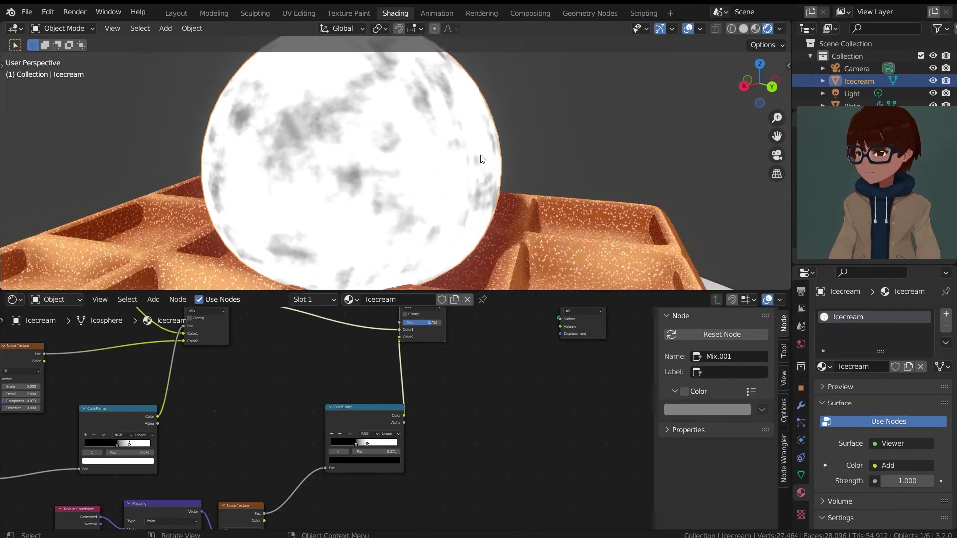
pyautogui.scroll(-2, 483, 154)
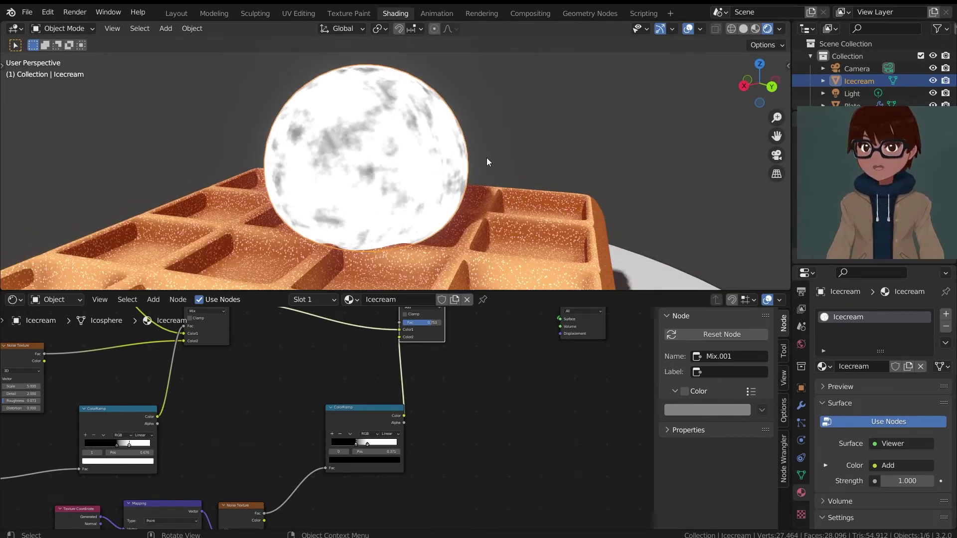
pyautogui.scroll(2, 343, 420)
# Refine the contrast of the ColorRamp feeding the Add node, placing the black stop at 0.396 and the white stop just beyond it.
pyautogui.moveTo(369, 456); pyautogui.dragTo(393, 456)
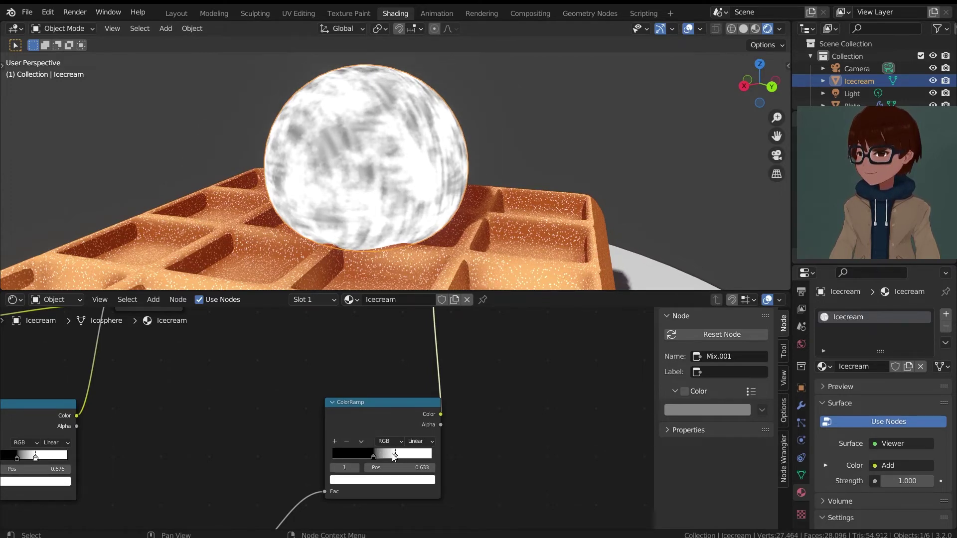
pyautogui.moveTo(434, 210); pyautogui.dragTo(371, 214, button='middle')
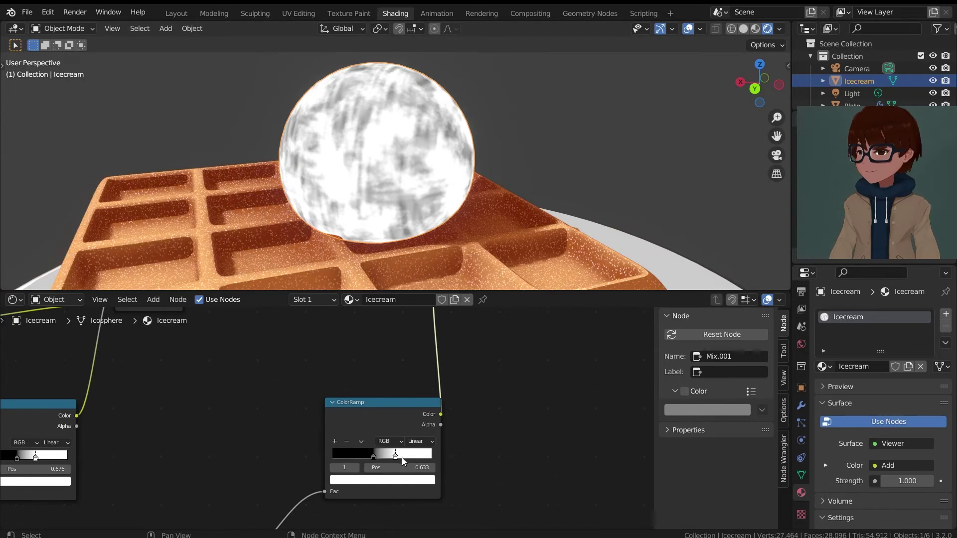
pyautogui.moveTo(401, 457); pyautogui.dragTo(370, 453)
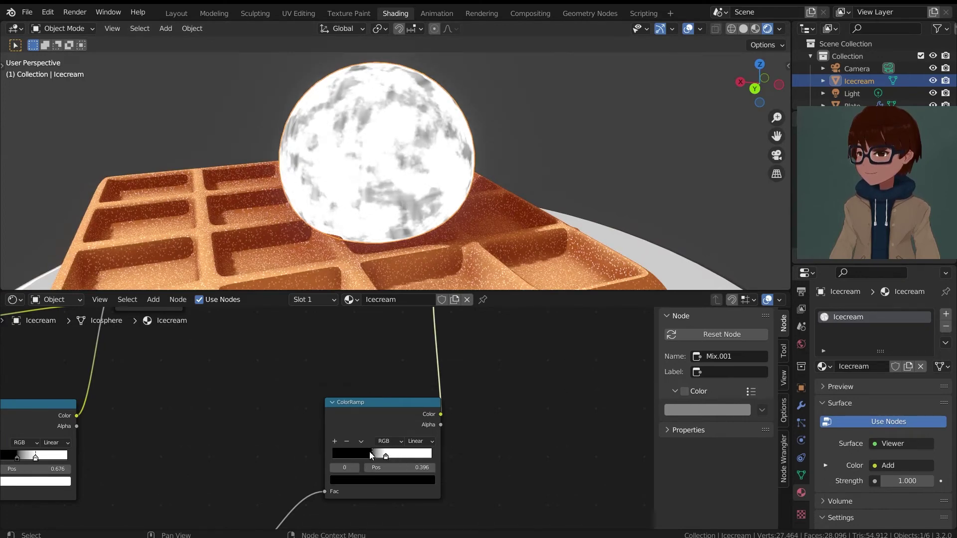
pyautogui.moveTo(357, 110); pyautogui.dragTo(528, 119, button='middle')
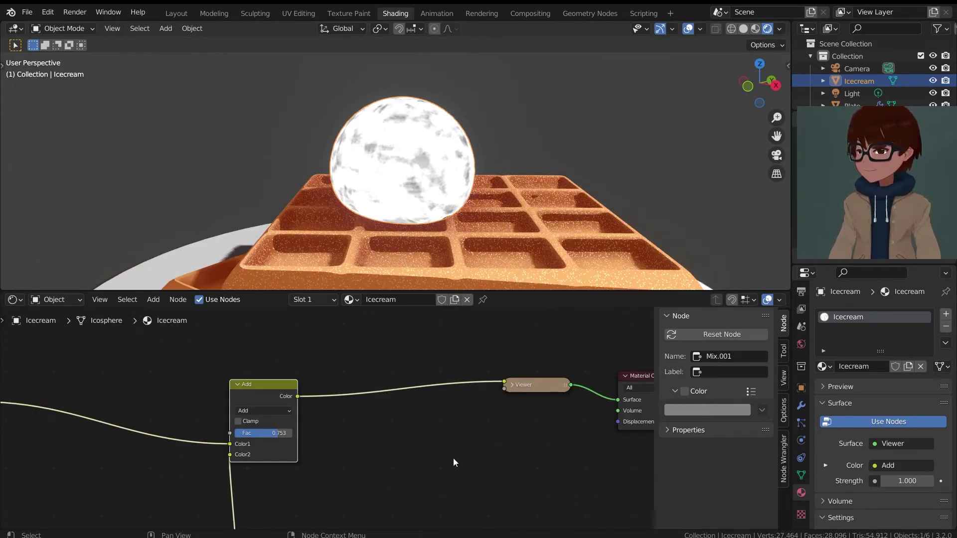
# Insert another ColorRamp node on the link between the Add node and the Viewer.
pyautogui.click(430, 421)
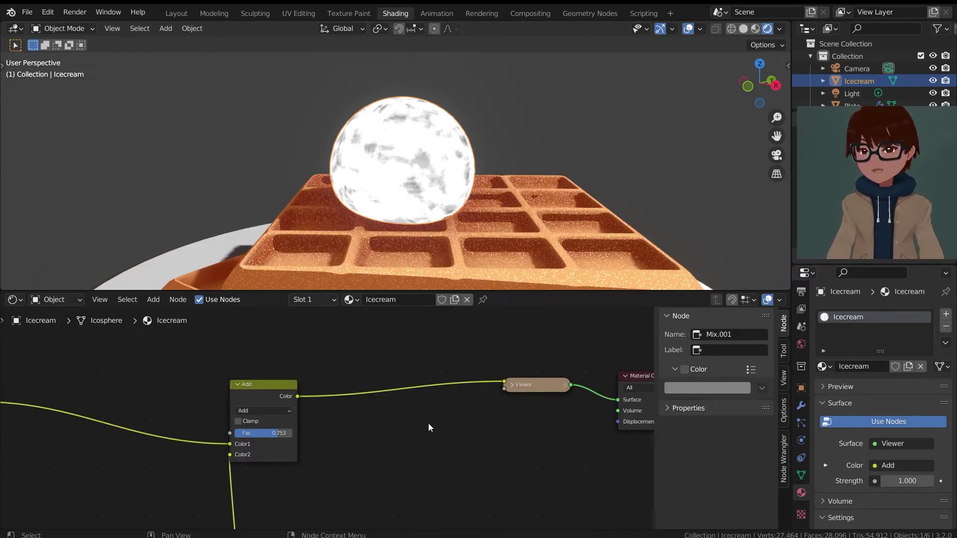
pyautogui.hotkey('shift', 'a')
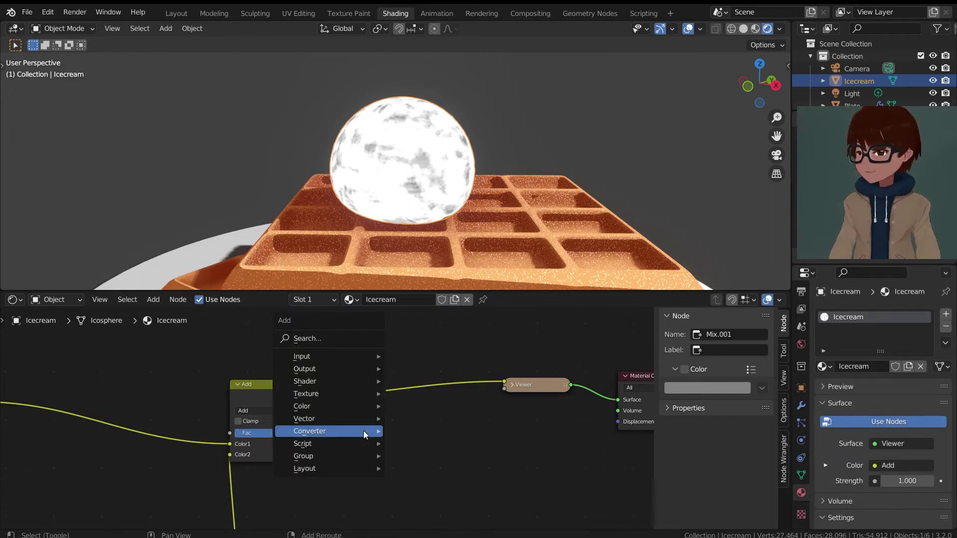
pyautogui.moveTo(359, 431)
pyautogui.click(429, 271)
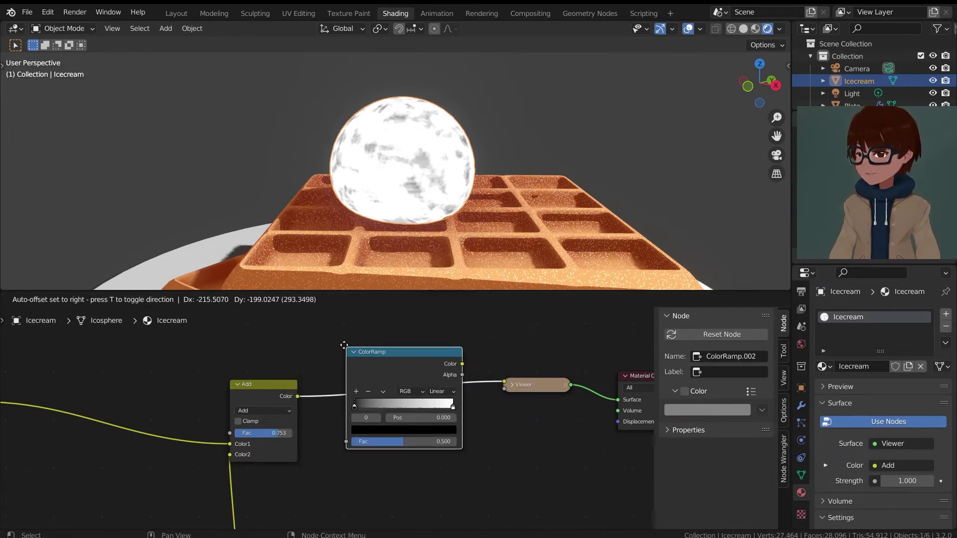
pyautogui.click(343, 344)
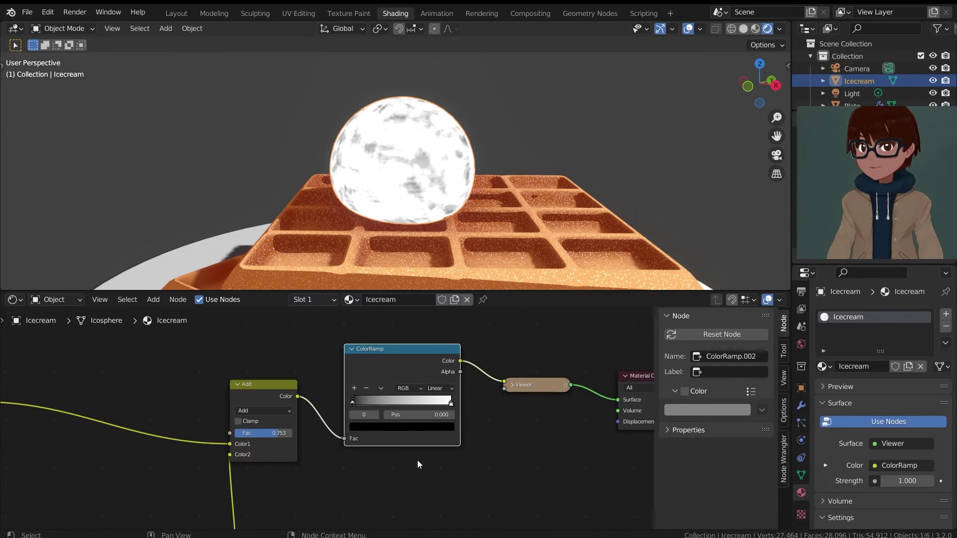
# Recolor the black stop of the ColorRamp before the Viewer to a dark olive green.
pyautogui.scroll(2, 479, 390)
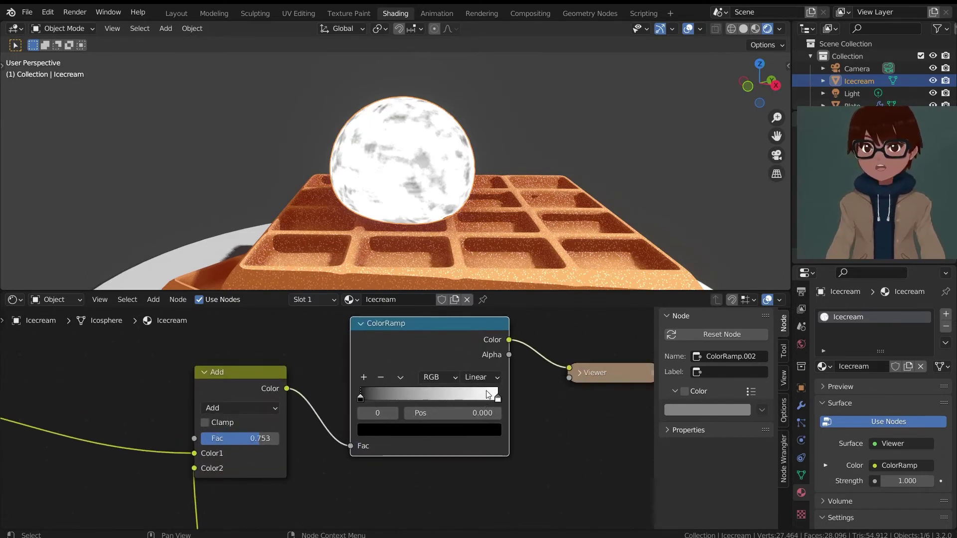
pyautogui.scroll(1, 477, 408)
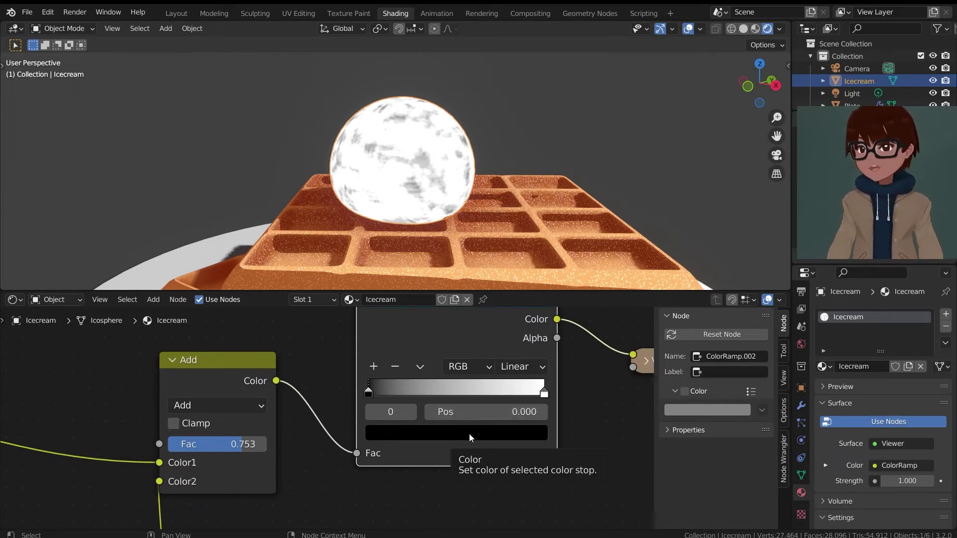
pyautogui.click(462, 433)
pyautogui.moveTo(508, 274); pyautogui.dragTo(509, 241)
pyautogui.moveTo(417, 259); pyautogui.dragTo(399, 267)
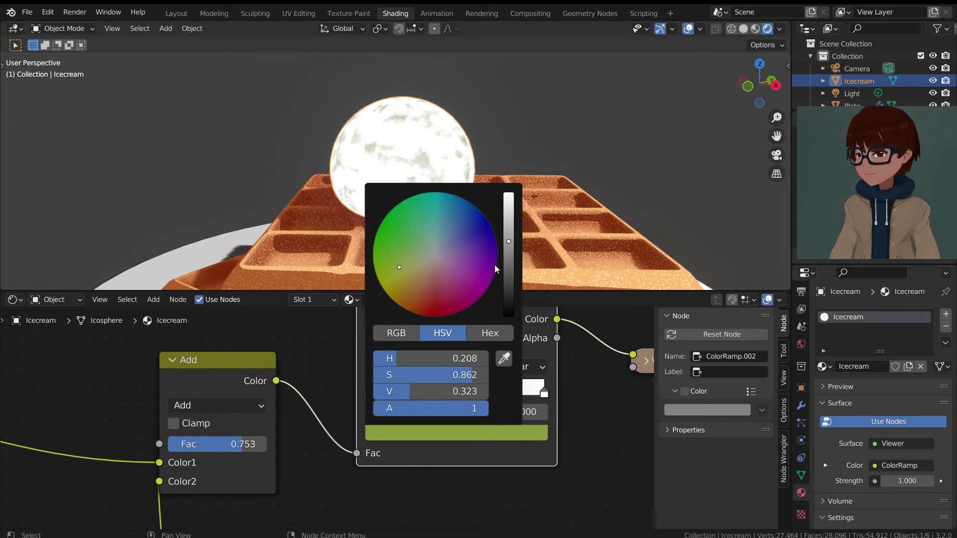
pyautogui.scroll(-5, 496, 270)
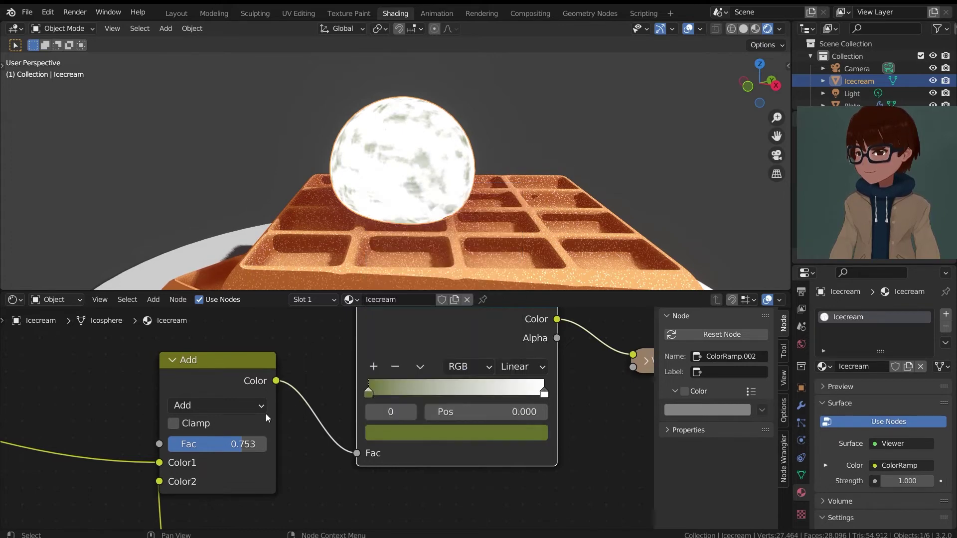
pyautogui.scroll(2, 470, 145)
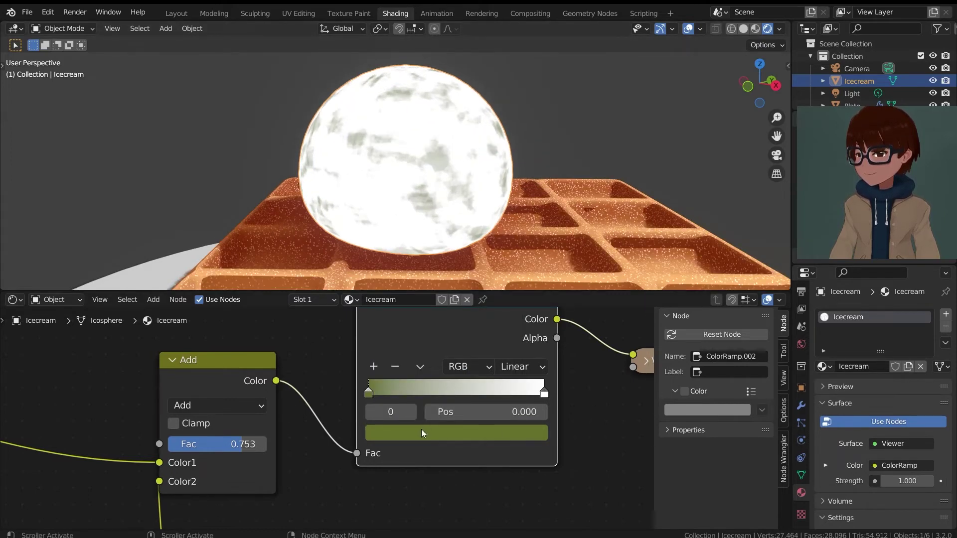
# Copy the olive green onto the ColorRamp's white stop and brighten it to hue 0.197, saturation 0.903, value 0.446.
pyautogui.scroll(-1, 415, 433)
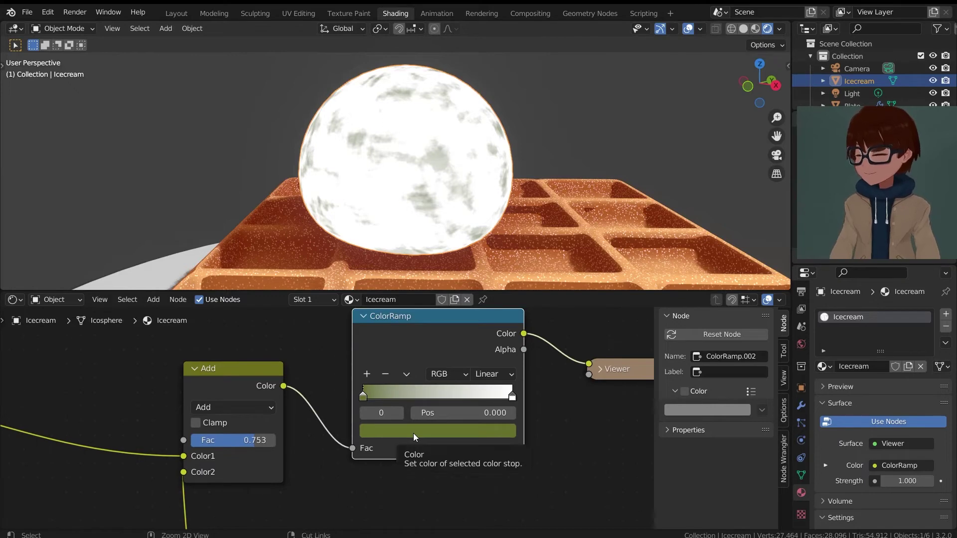
pyautogui.click(513, 395)
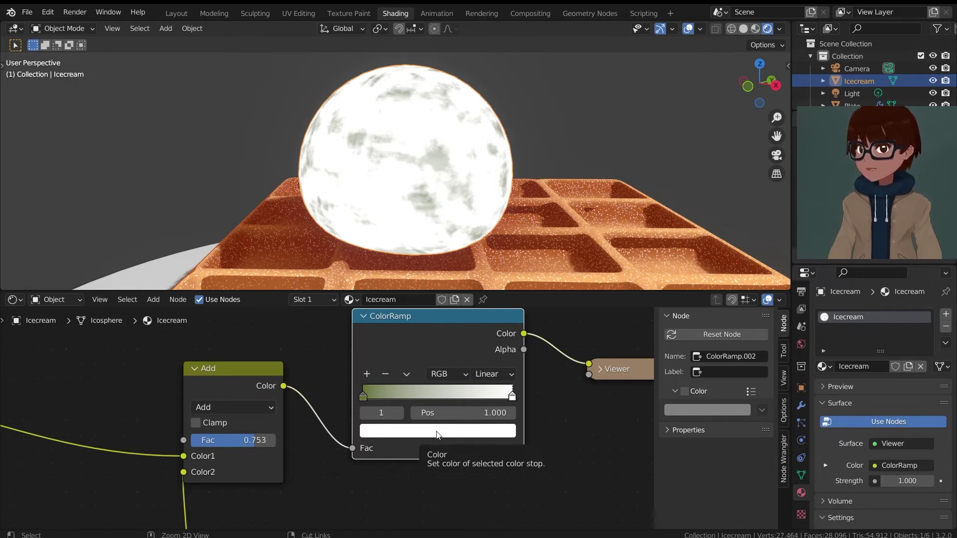
pyautogui.hotkey('ctrl', 'v')
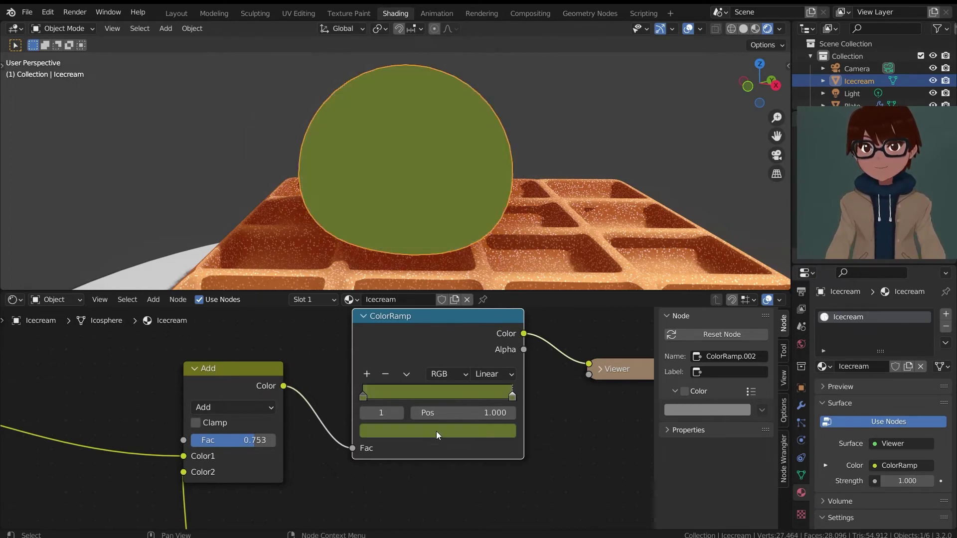
pyautogui.click(437, 432)
pyautogui.moveTo(481, 291); pyautogui.dragTo(482, 257)
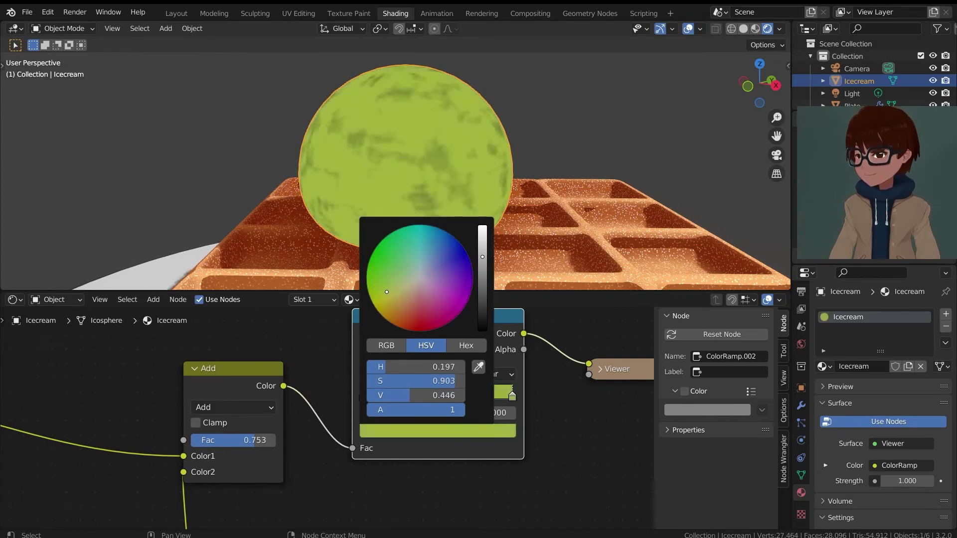
pyautogui.moveTo(201, 159); pyautogui.dragTo(318, 181, button='middle')
pyautogui.scroll(4, 460, 170)
pyautogui.scroll(-3, 318, 182)
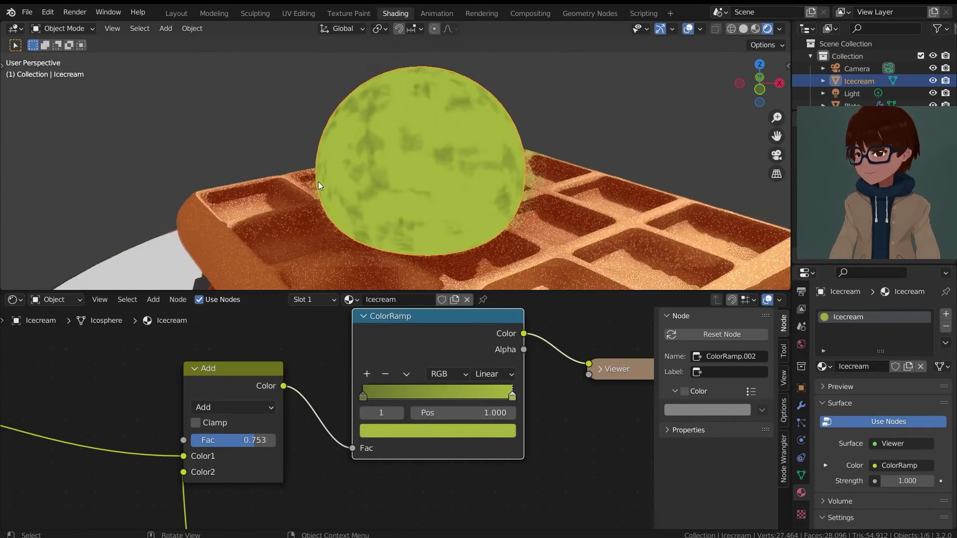
# Set the interpolation of the ColorRamp before the Viewer to Constant.
pyautogui.scroll(-3, 396, 199)
pyautogui.scroll(3, 396, 198)
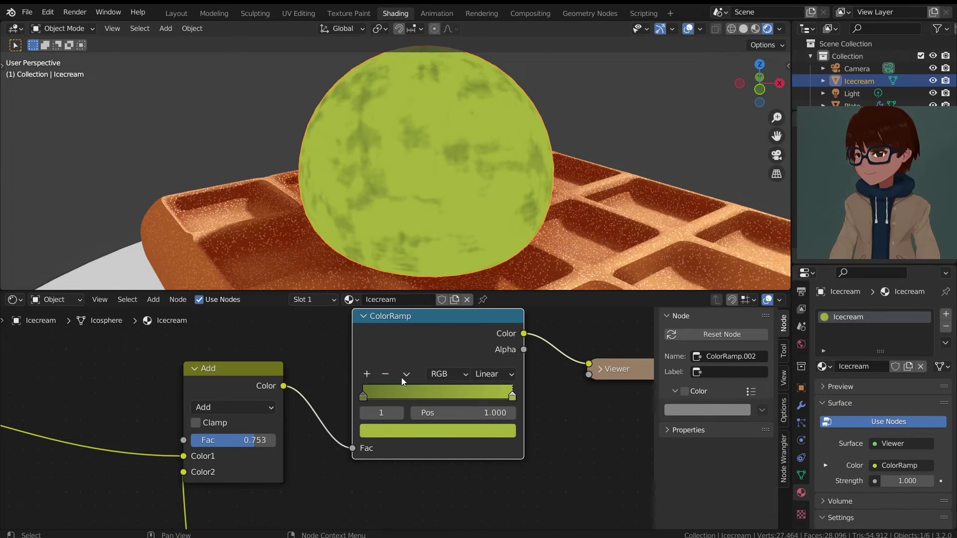
pyautogui.click(490, 374)
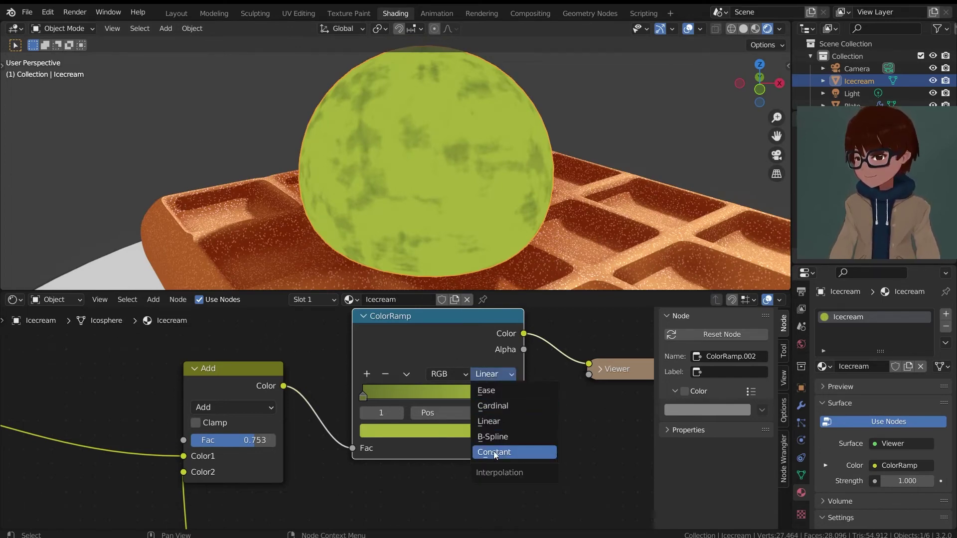
pyautogui.click(493, 451)
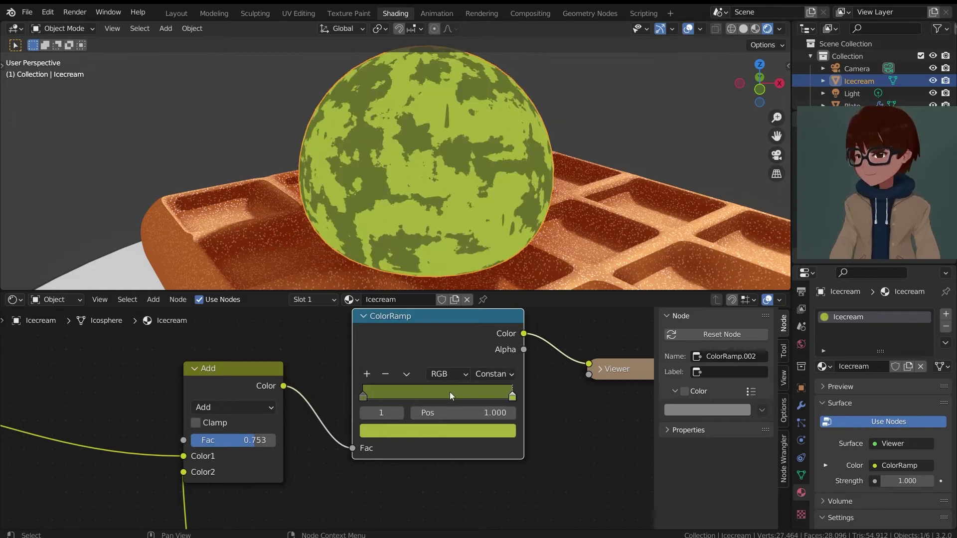
# Add a middle stop at position 0.500 to the ColorRamp and brighten it to an intermediate olive green.
pyautogui.click(367, 374)
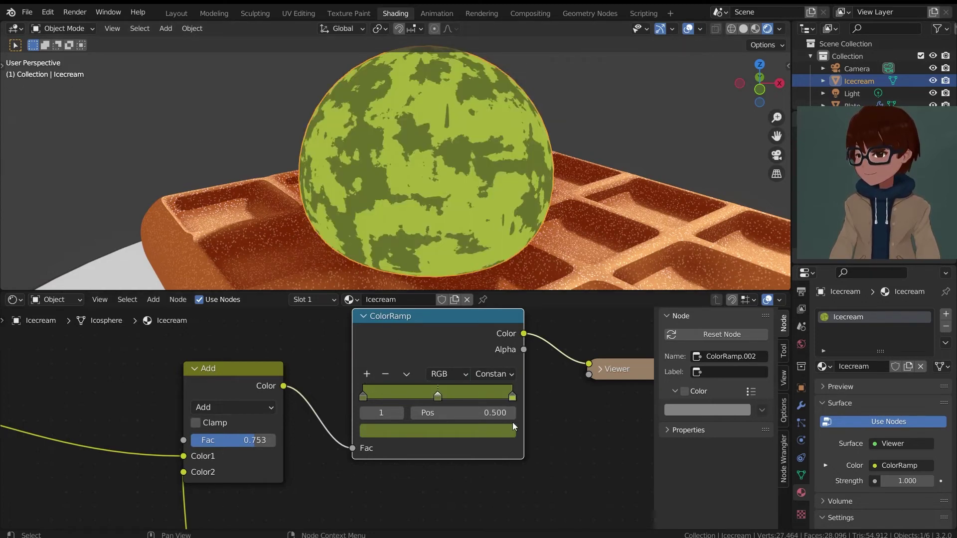
pyautogui.click(471, 432)
pyautogui.moveTo(485, 286); pyautogui.dragTo(483, 276)
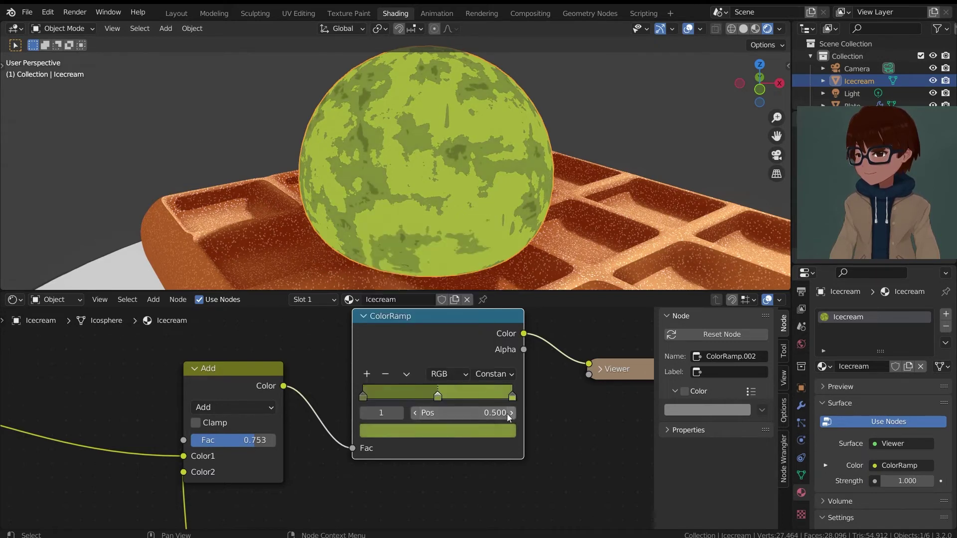
# Reposition the ColorRamp stops, moving the bright green one to 0.956 and the middle one slightly past the centre.
pyautogui.moveTo(511, 396); pyautogui.dragTo(494, 394)
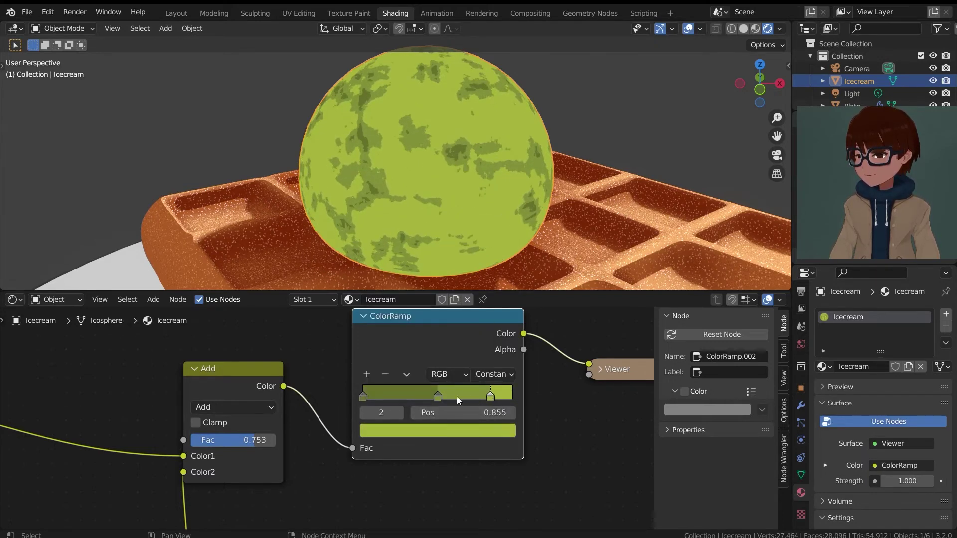
pyautogui.moveTo(434, 396); pyautogui.dragTo(506, 394)
pyautogui.moveTo(509, 219); pyautogui.dragTo(578, 249, button='middle')
pyautogui.scroll(-2, 555, 241)
pyautogui.scroll(4, 506, 253)
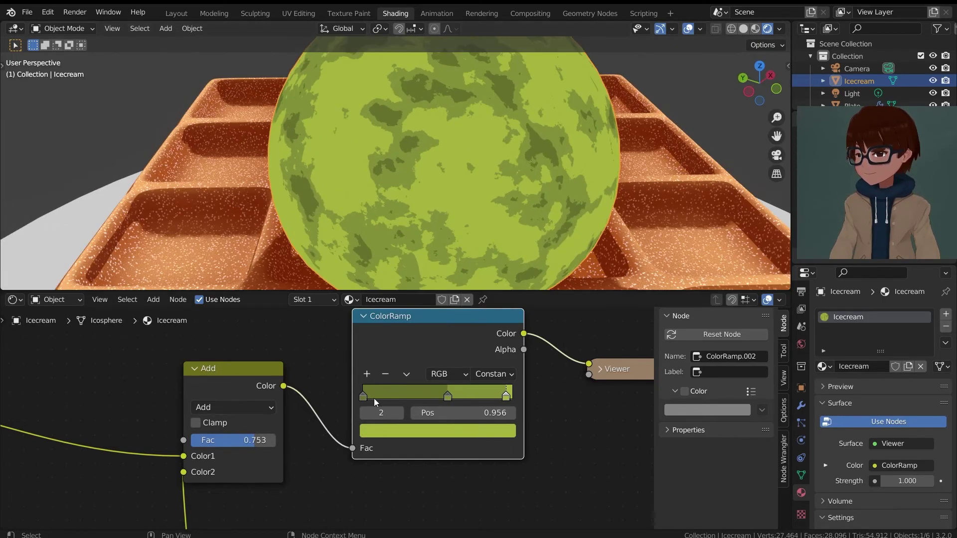
# Brighten the ColorRamp's first stop slightly and check the softer olive patches on the ice cream from several angles.
pyautogui.click(364, 396)
pyautogui.click(419, 432)
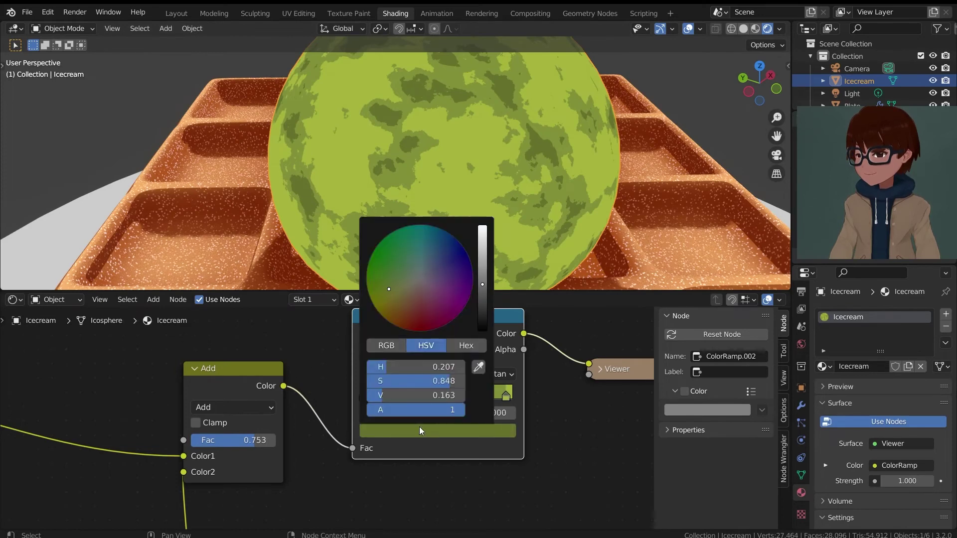
pyautogui.click(482, 277)
pyautogui.scroll(-3, 524, 142)
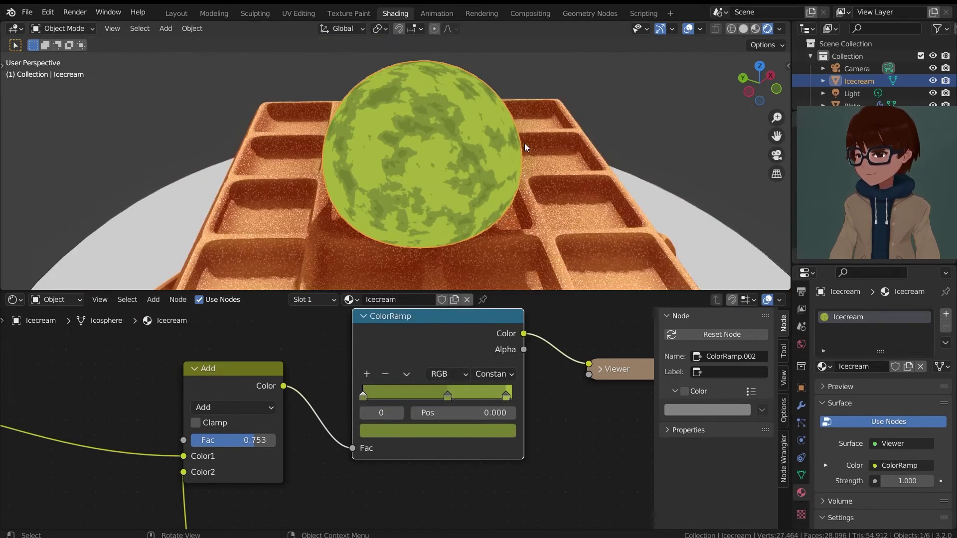
pyautogui.moveTo(524, 143); pyautogui.dragTo(437, 165, button='middle')
pyautogui.scroll(-4, 421, 120)
pyautogui.scroll(-4, 433, 178)
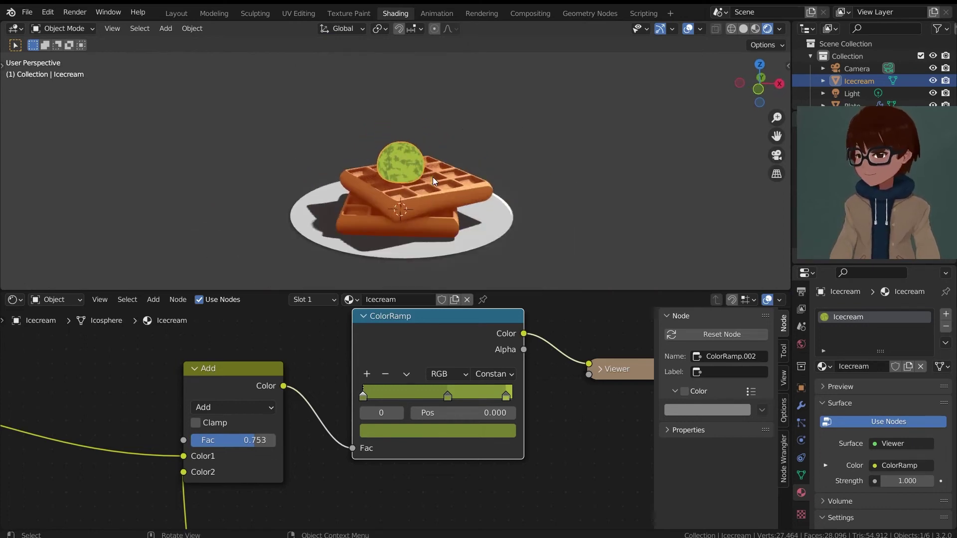
pyautogui.scroll(5, 432, 178)
pyautogui.moveTo(509, 197); pyautogui.dragTo(454, 217, button='middle')
# Shift the two upper chains of Texture Coordinate, Mapping and Noise Texture nodes roughly in line with the third chain.
pyautogui.click(524, 447)
pyautogui.press('Home')
pyautogui.scroll(4, 518, 449)
pyautogui.scroll(-1, 510, 450)
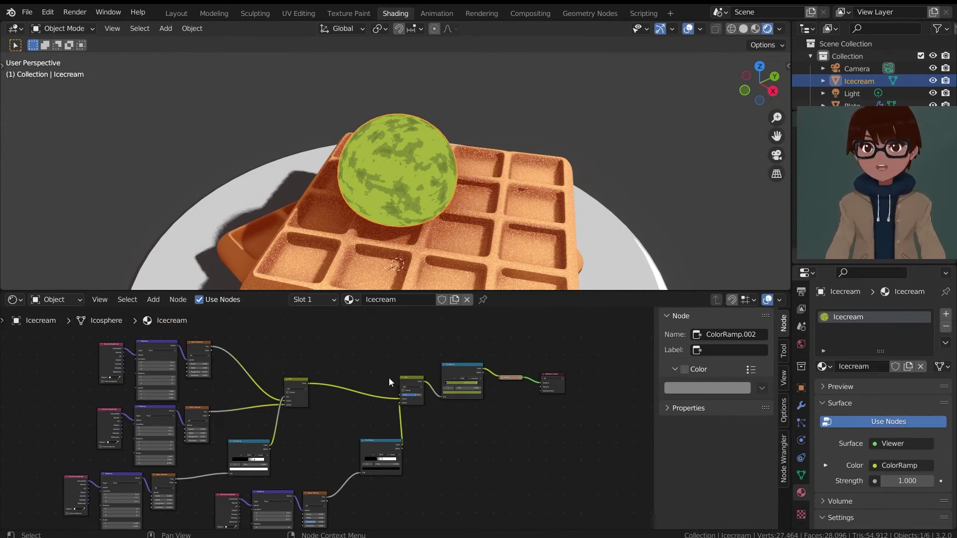
pyautogui.moveTo(222, 397); pyautogui.dragTo(368, 400, button='middle')
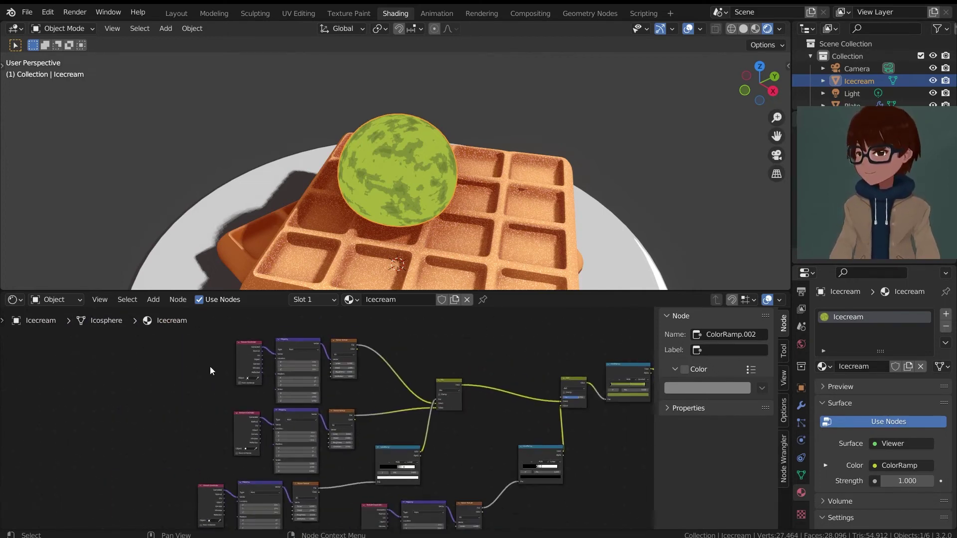
pyautogui.moveTo(192, 344); pyautogui.dragTo(367, 432)
pyautogui.press('g')
pyautogui.click(337, 404)
pyautogui.scroll(4, 339, 413)
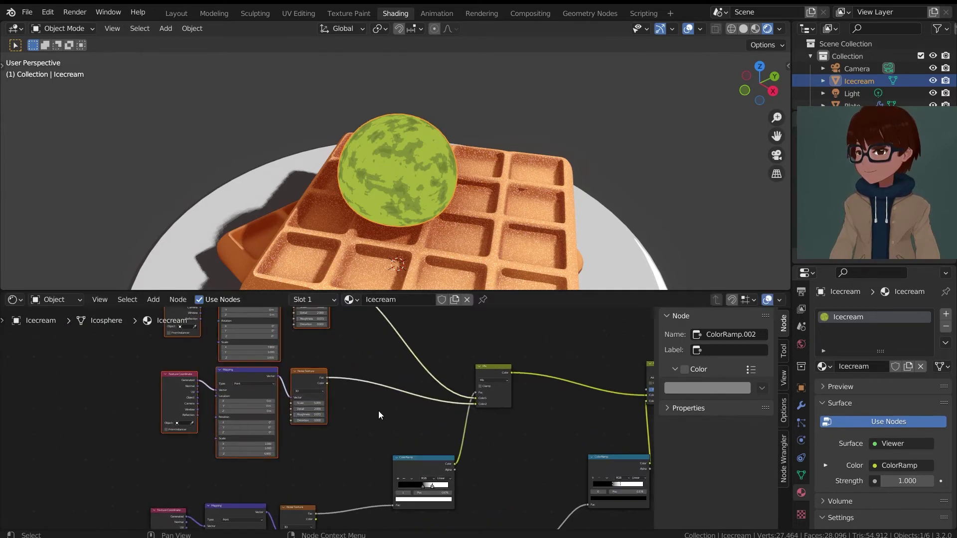
# Preview the two upper Noise Textures on the ice cream and examine the Mapping scale values of the second chain.
pyautogui.moveTo(379, 410); pyautogui.dragTo(446, 454, button='middle')
pyautogui.scroll(2, 435, 396)
pyautogui.keyDown('ctrl'); pyautogui.keyDown('shift'); pyautogui.click(418, 327); pyautogui.keyUp('shift'); pyautogui.keyUp('ctrl')
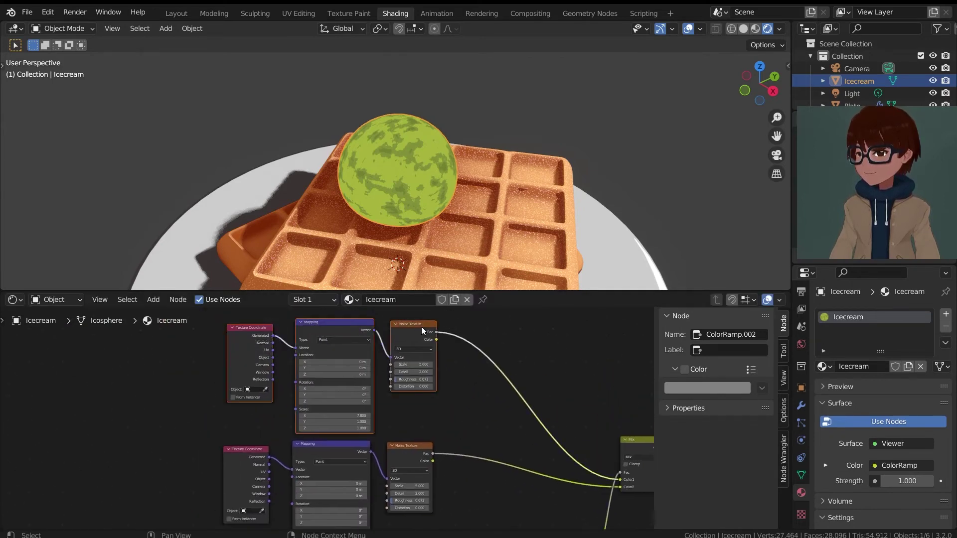
pyautogui.keyDown('ctrl'); pyautogui.keyDown('shift'); pyautogui.click(408, 455); pyautogui.keyUp('shift'); pyautogui.keyUp('ctrl')
pyautogui.scroll(-3, 503, 420)
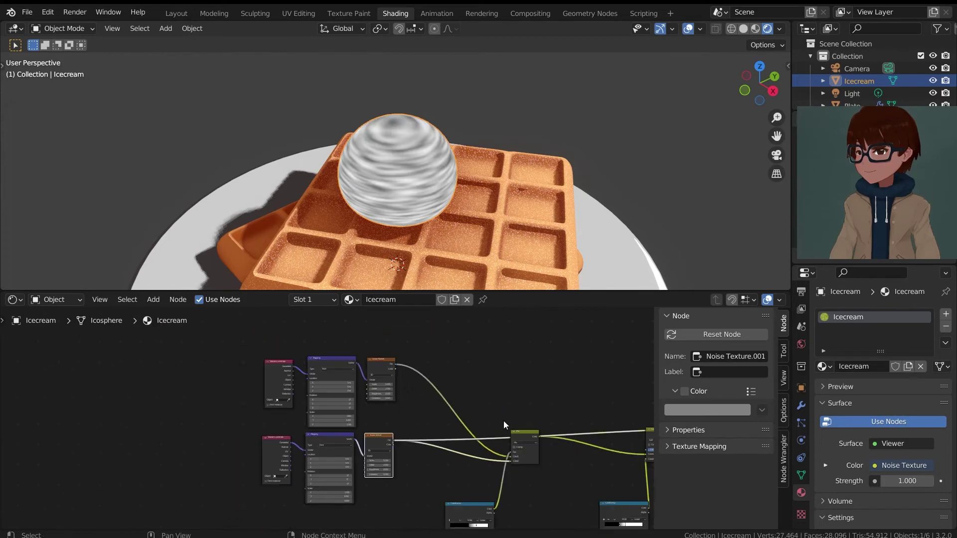
pyautogui.scroll(2, 465, 430)
pyautogui.scroll(3, 465, 431)
pyautogui.moveTo(468, 390); pyautogui.dragTo(455, 385, button='middle')
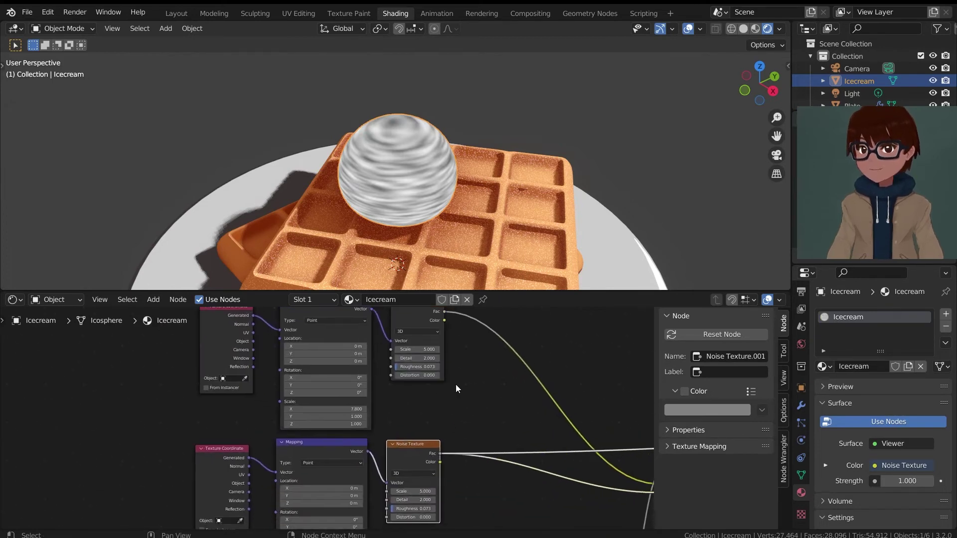
pyautogui.scroll(-3, 456, 384)
pyautogui.scroll(4, 456, 385)
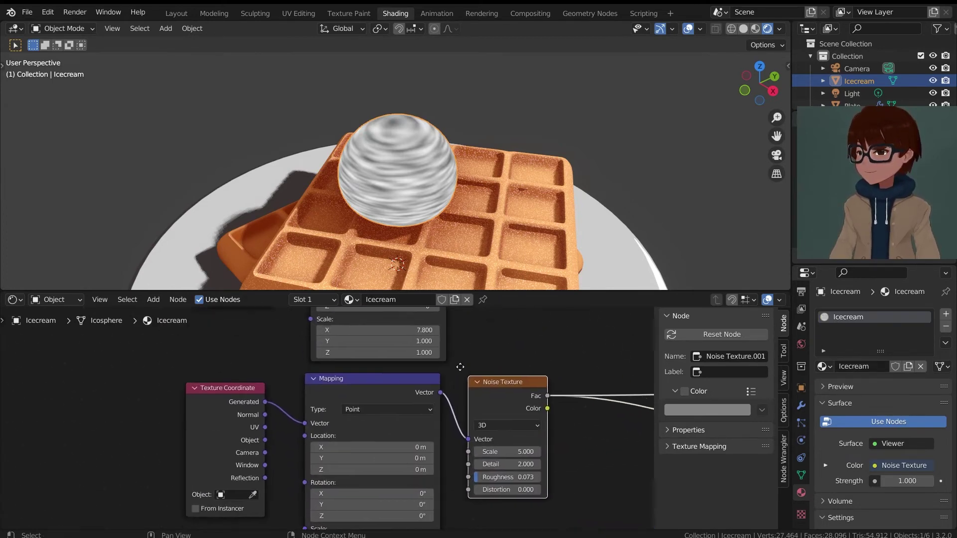
pyautogui.scroll(-2, 427, 363)
pyautogui.moveTo(463, 381); pyautogui.dragTo(459, 307, button='middle')
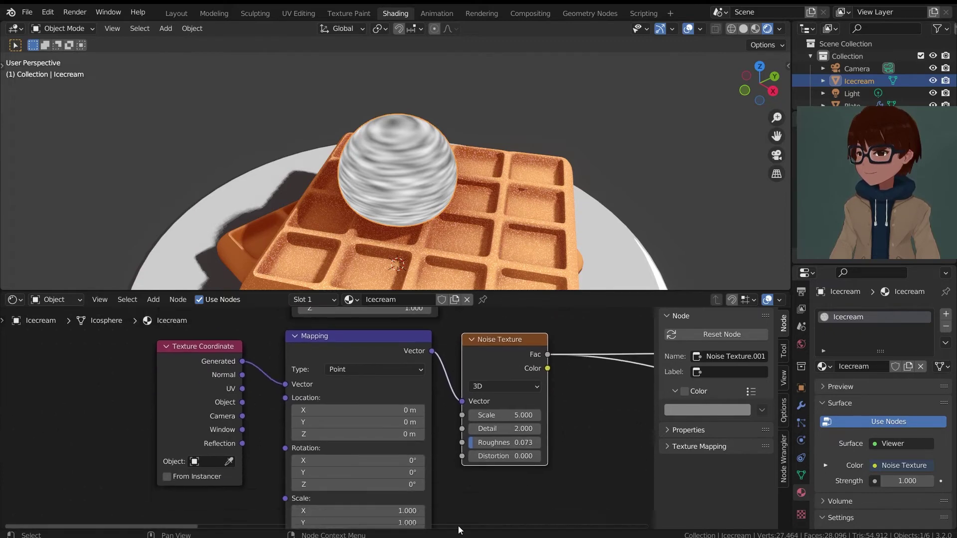
pyautogui.moveTo(447, 450); pyautogui.dragTo(455, 380, button='middle')
pyautogui.scroll(4, 454, 418)
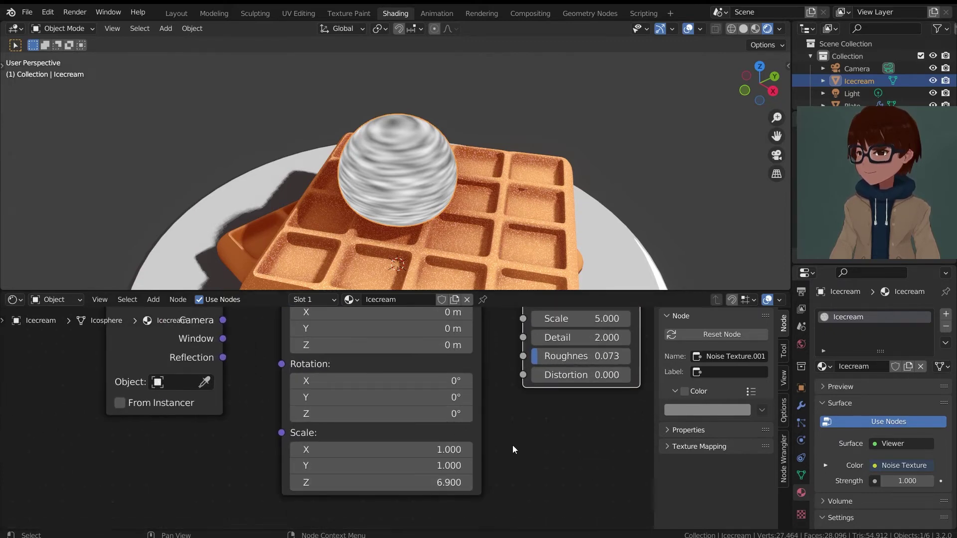
# Preview the Mix node's output on the ice cream and examine how its ColorRamp mask and noise inputs connect.
pyautogui.scroll(-10, 521, 434)
pyautogui.scroll(-2, 530, 424)
pyautogui.moveTo(565, 352); pyautogui.dragTo(477, 402, button='middle')
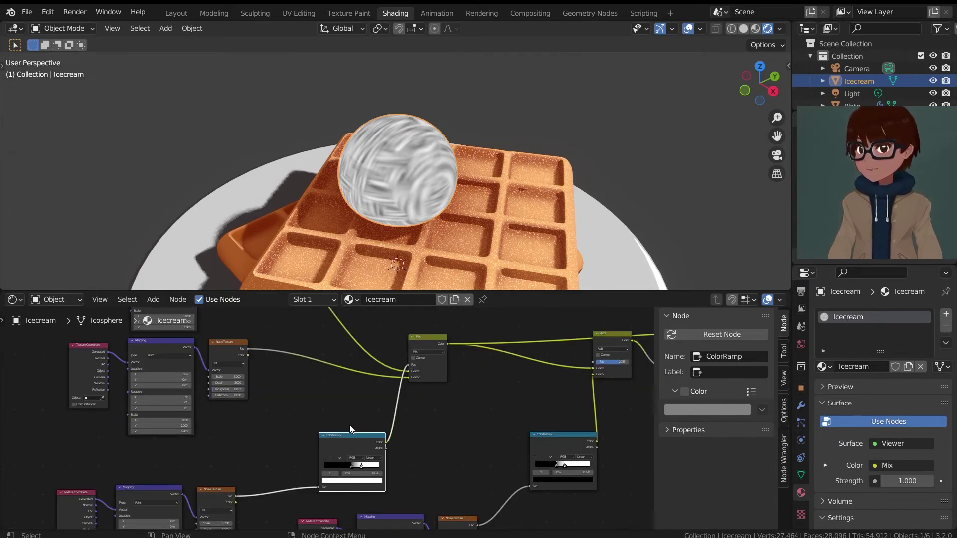
pyautogui.scroll(2, 344, 441)
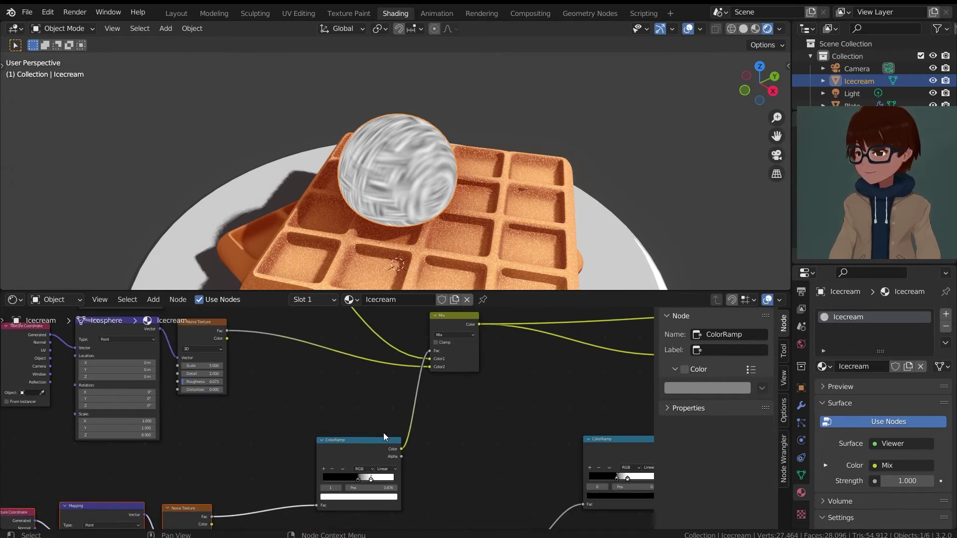
pyautogui.scroll(-2, 360, 401)
pyautogui.scroll(-1, 368, 398)
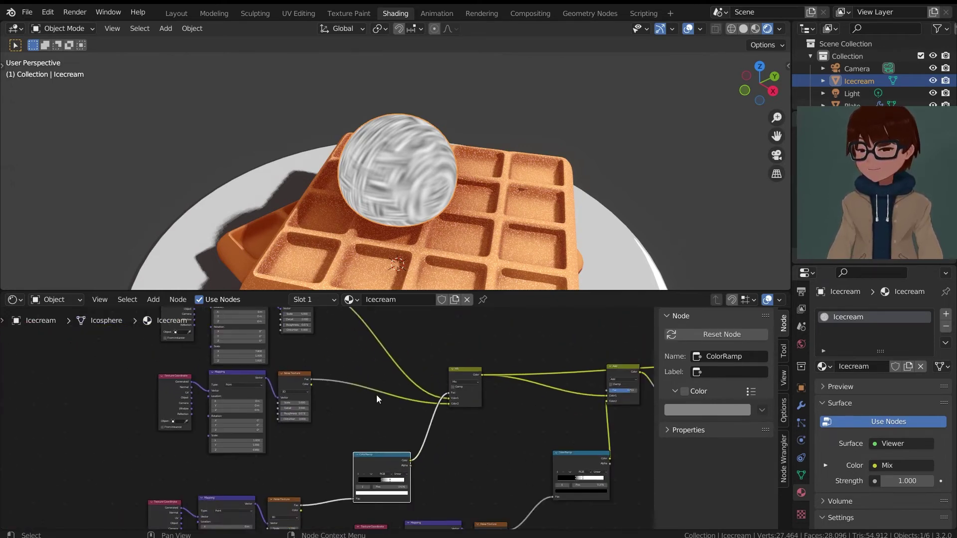
pyautogui.scroll(-3, 465, 375)
pyautogui.moveTo(473, 440); pyautogui.dragTo(450, 387, button='middle')
pyautogui.scroll(3, 465, 438)
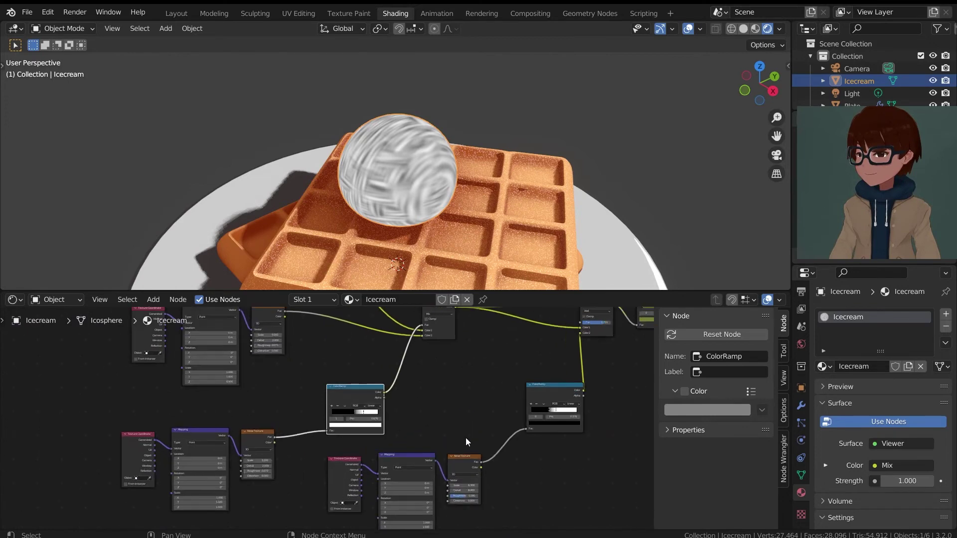
pyautogui.moveTo(562, 377); pyautogui.dragTo(409, 408, button='middle')
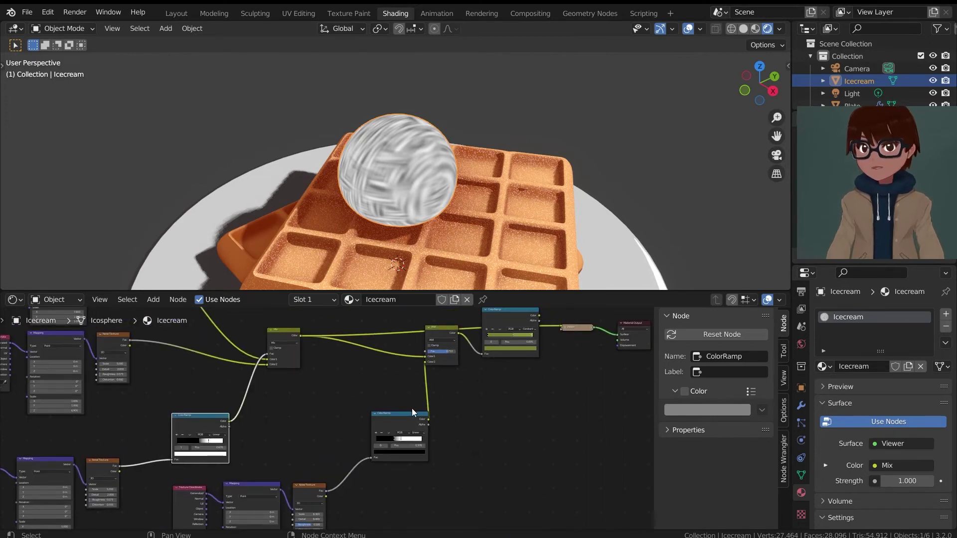
# Preview the Noise Texture that feeds the Add node's ColorRamp and look at it closely on the ice cream.
pyautogui.scroll(3, 366, 393)
pyautogui.keyDown('ctrl'); pyautogui.keyDown('shift'); pyautogui.click(349, 432); pyautogui.keyUp('shift'); pyautogui.keyUp('ctrl')
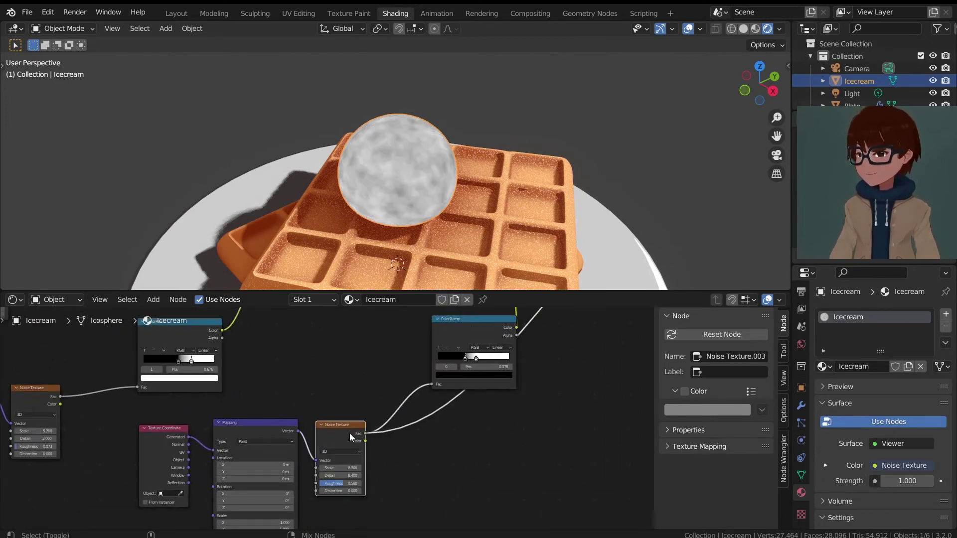
pyautogui.scroll(3, 431, 175)
pyautogui.scroll(-2, 570, 459)
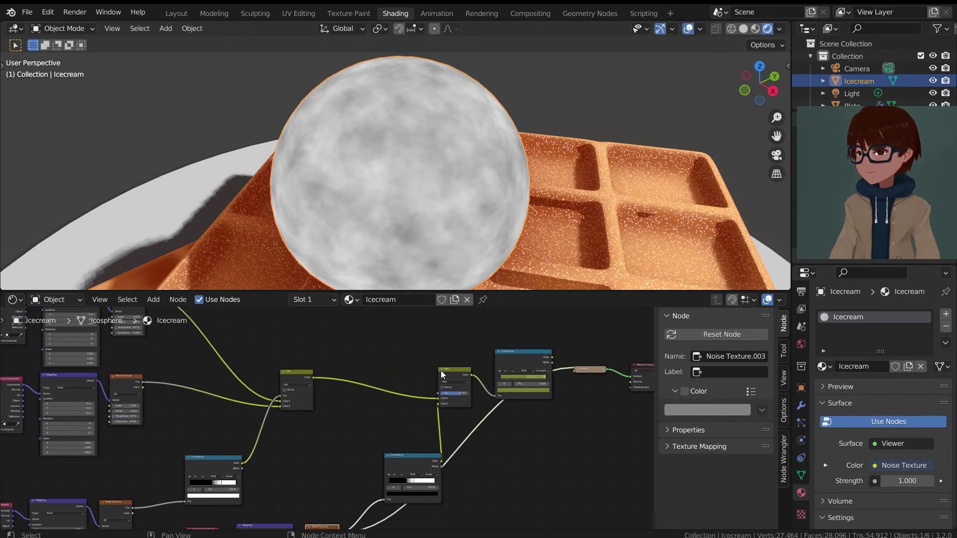
# Preview the Add node's combined output on the ice cream and inspect the node's blend mode and factor.
pyautogui.scroll(2, 440, 370)
pyautogui.keyDown('ctrl'); pyautogui.keyDown('shift'); pyautogui.click(485, 367); pyautogui.keyUp('shift'); pyautogui.keyUp('ctrl')
pyautogui.scroll(-2, 422, 178)
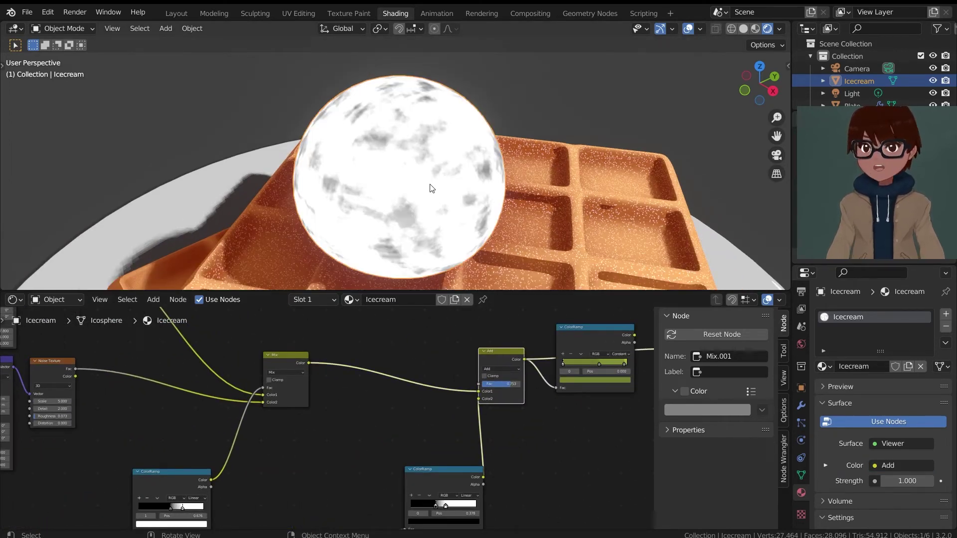
pyautogui.scroll(5, 466, 320)
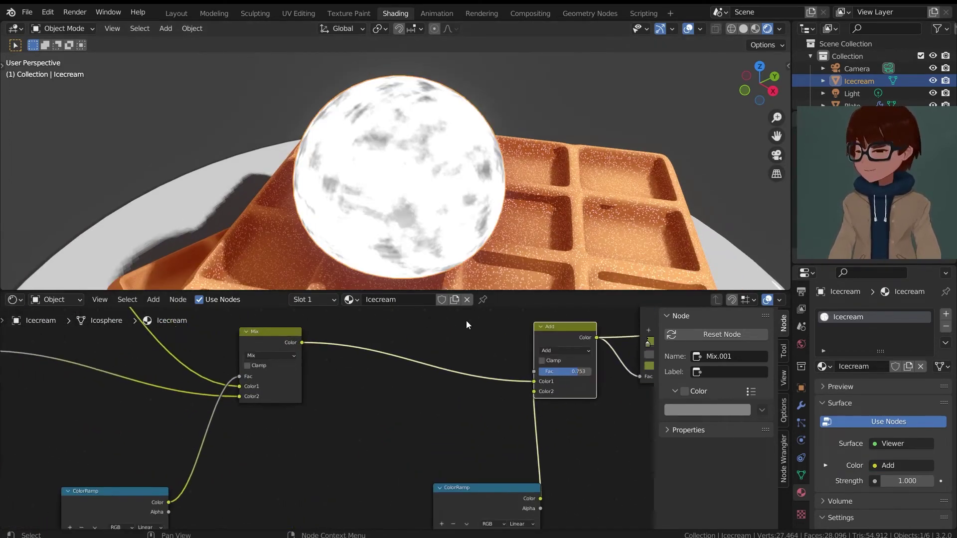
pyautogui.moveTo(506, 341); pyautogui.dragTo(343, 361, button='middle')
pyautogui.scroll(2, 343, 361)
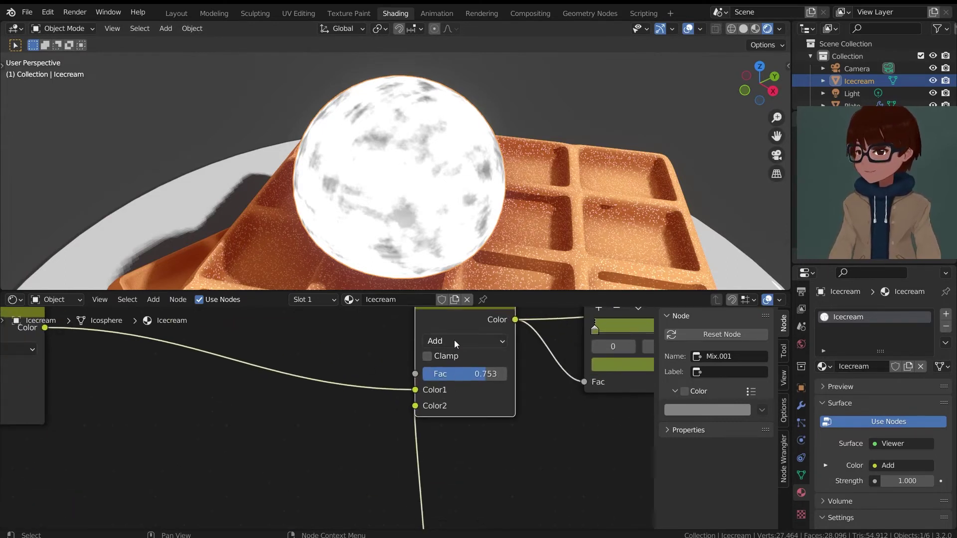
# Preview the green three-stop ColorRamp on the ice cream again and inspect the pattern up close.
pyautogui.scroll(-5, 454, 340)
pyautogui.moveTo(438, 233)
pyautogui.mouseDown(button='middle')
pyautogui.moveTo(379, 222)
pyautogui.moveTo(427, 222)
pyautogui.mouseUp(button='middle')
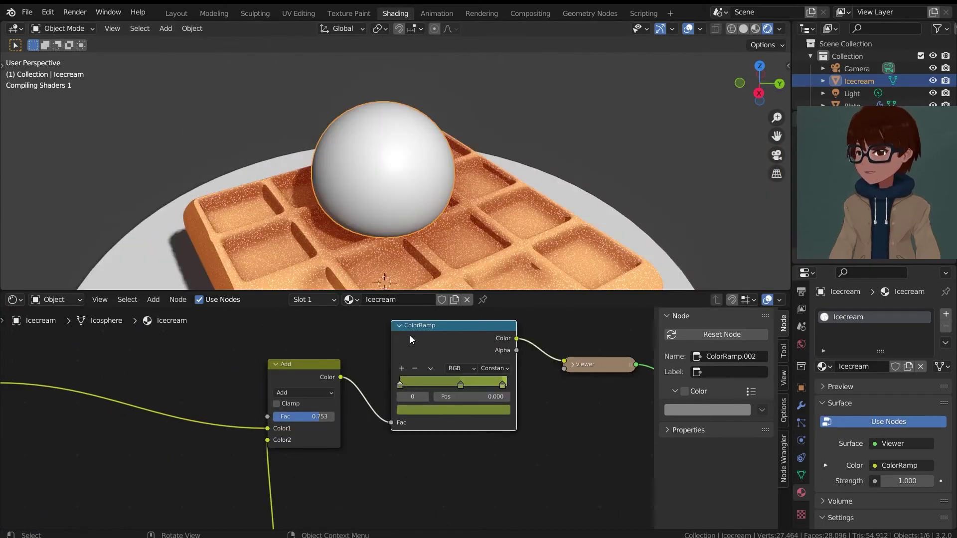
pyautogui.moveTo(339, 137); pyautogui.dragTo(375, 139, button='middle')
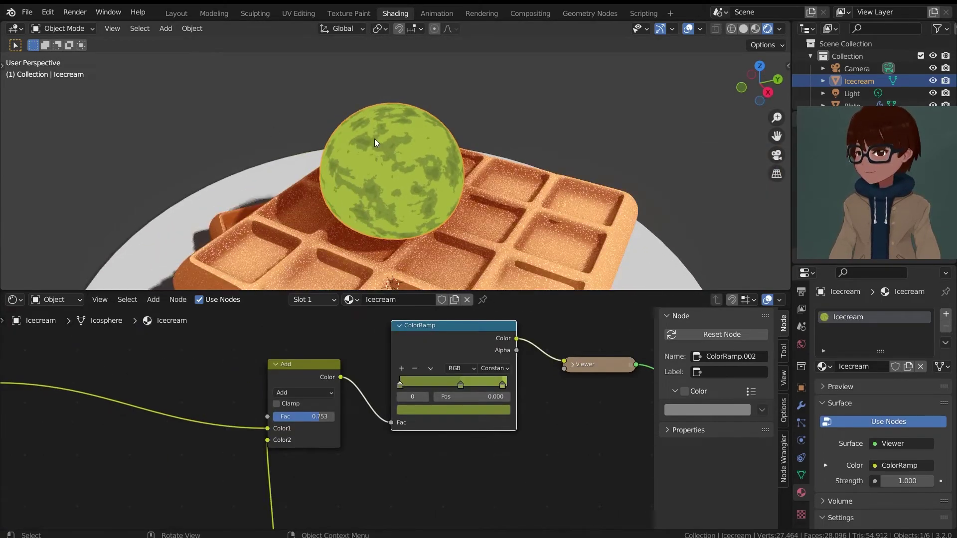
pyautogui.scroll(2, 377, 142)
pyautogui.scroll(-10, 348, 389)
# Move the Viewer and Material Output nodes farther from the green ColorRamp to leave space for another node.
pyautogui.moveTo(355, 425); pyautogui.dragTo(362, 363, button='middle')
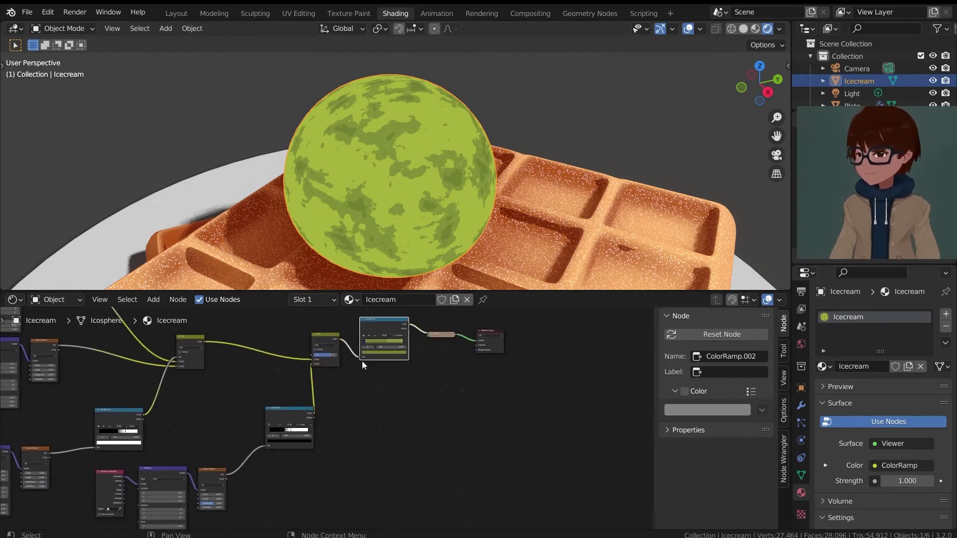
pyautogui.scroll(-1, 399, 357)
pyautogui.moveTo(497, 325); pyautogui.dragTo(417, 375)
pyautogui.press('g')
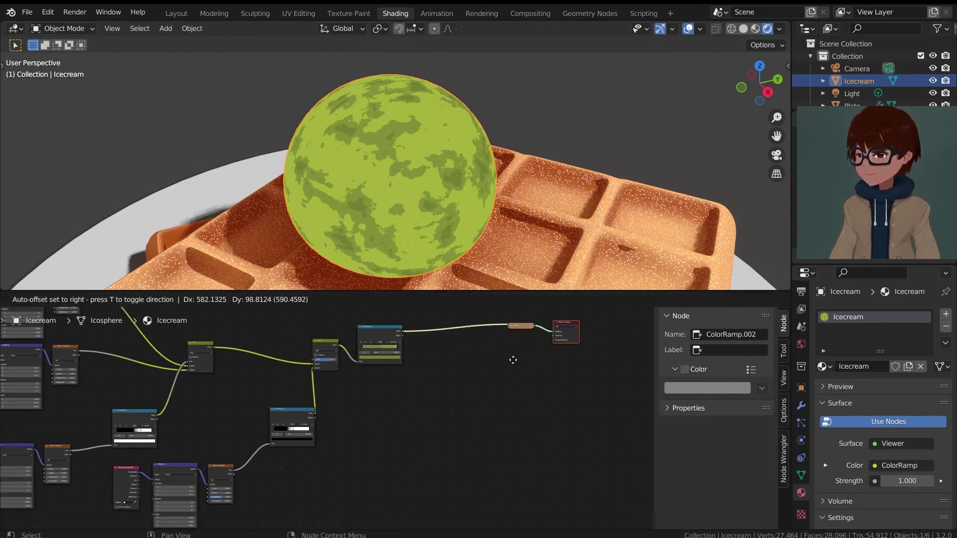
pyautogui.click(495, 380)
pyautogui.scroll(2, 488, 381)
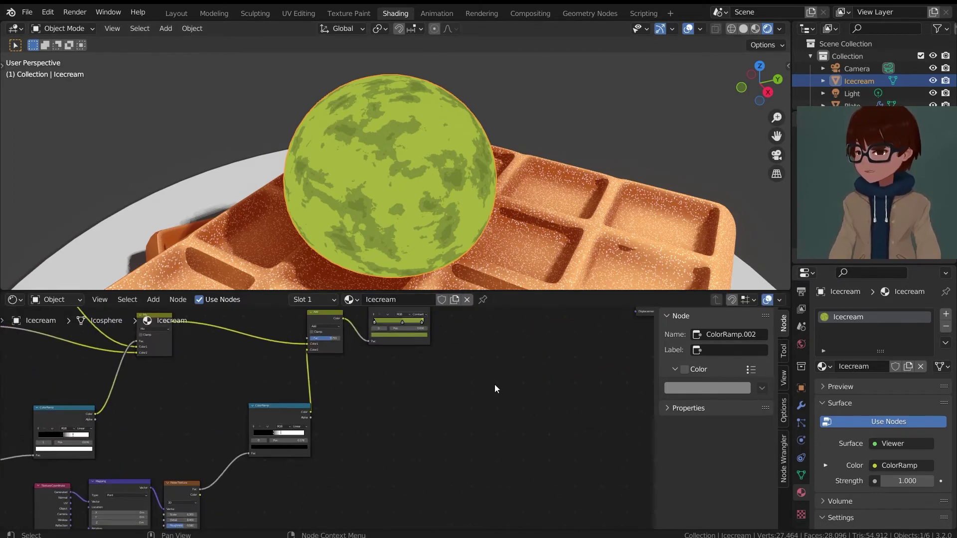
# Add a Diffuse BSDF node below the green ColorRamp and preview it on the ice cream.
pyautogui.hotkey('shift', 'a')
pyautogui.moveTo(407, 333)
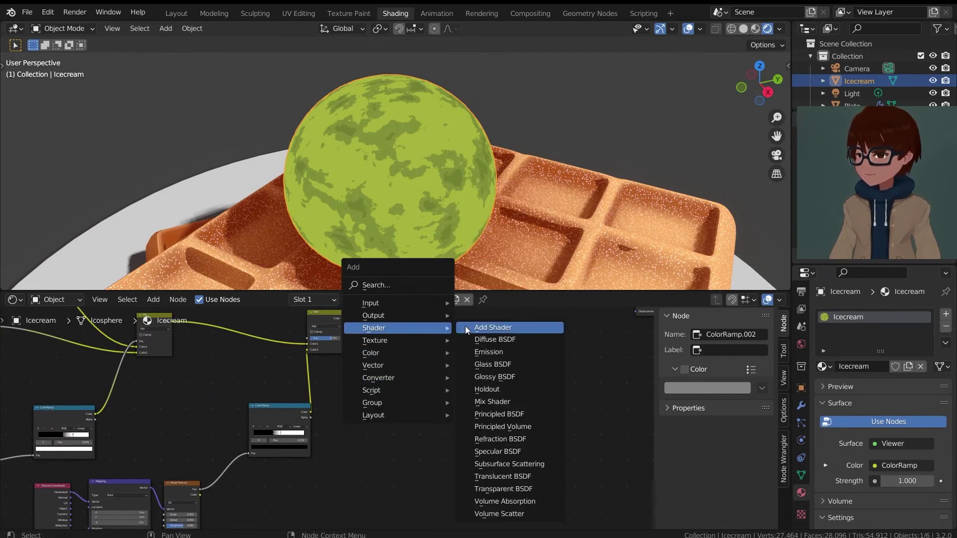
pyautogui.click(487, 342)
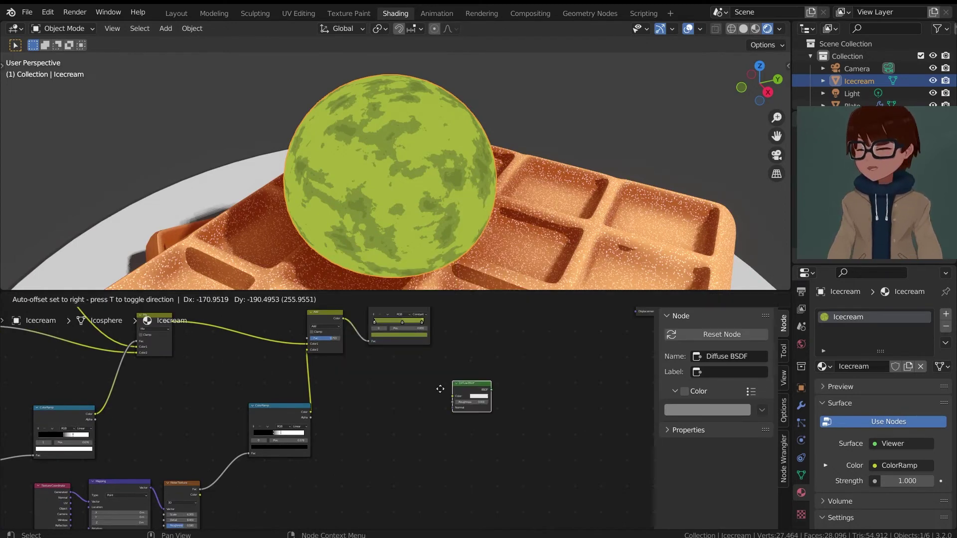
pyautogui.click(393, 389)
pyautogui.scroll(2, 451, 389)
pyautogui.keyDown('ctrl'); pyautogui.keyDown('shift'); pyautogui.click(450, 390); pyautogui.keyUp('shift'); pyautogui.keyUp('ctrl')
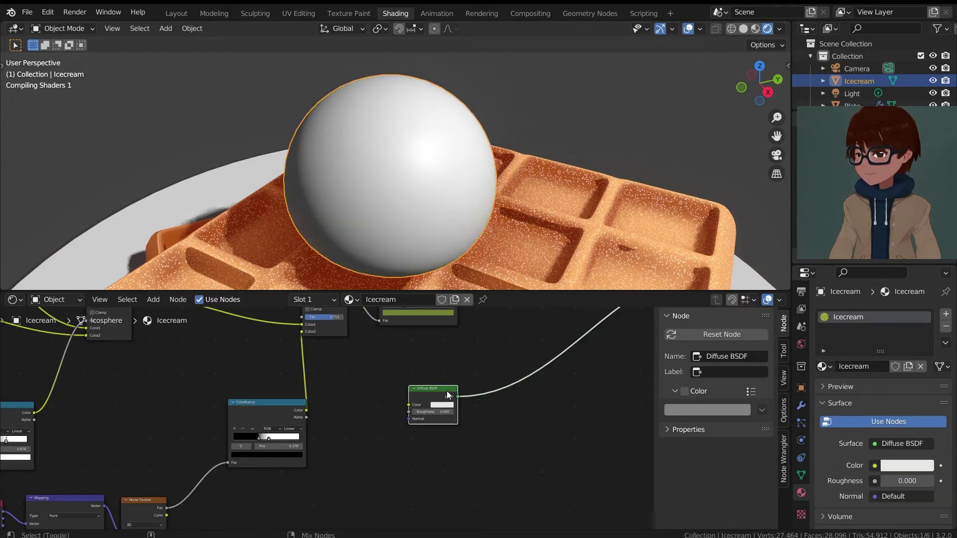
pyautogui.moveTo(443, 393); pyautogui.dragTo(402, 412)
# Insert a Shader to RGB node after the Diffuse BSDF and move the Diffuse BSDF slightly away from it.
pyautogui.scroll(2, 431, 402)
pyautogui.moveTo(432, 402); pyautogui.dragTo(433, 404, button='middle')
pyautogui.click(434, 404)
pyautogui.hotkey('shift', 'a')
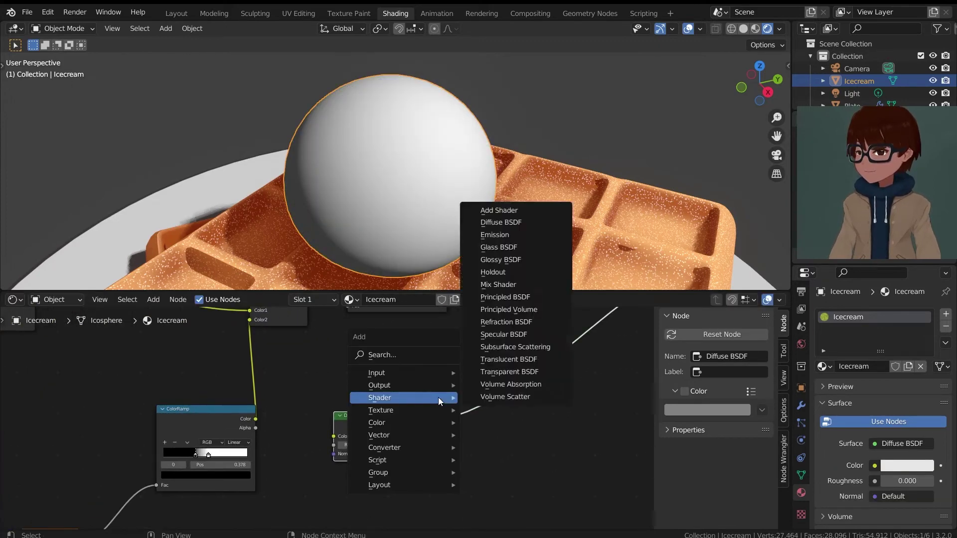
pyautogui.moveTo(412, 449)
pyautogui.click(503, 421)
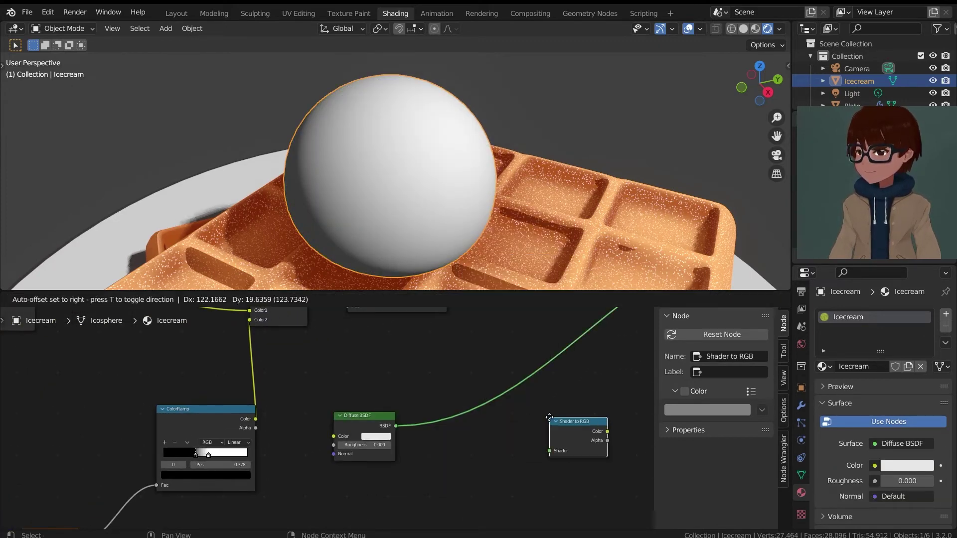
pyautogui.click(458, 422)
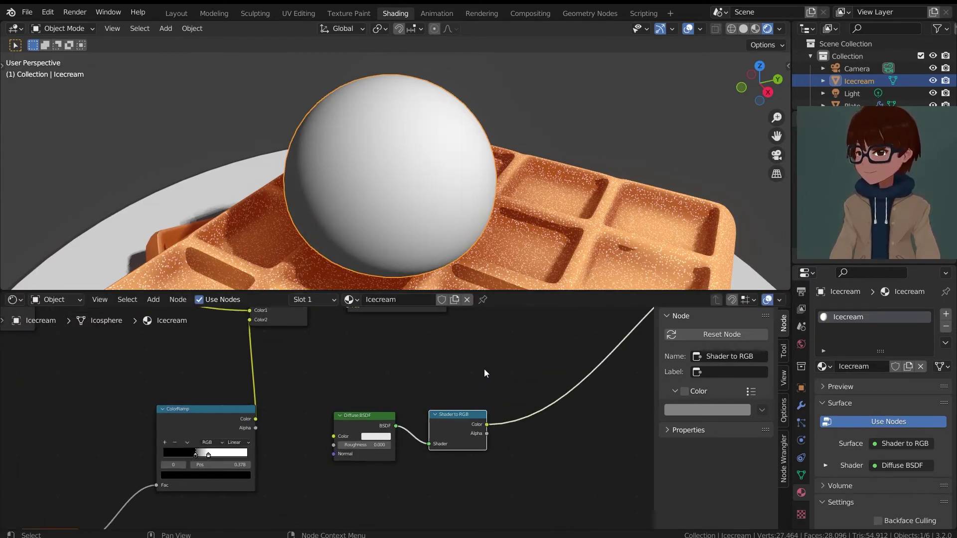
pyautogui.moveTo(484, 368); pyautogui.dragTo(387, 379, button='middle')
pyautogui.scroll(1, 327, 416)
pyautogui.moveTo(250, 442); pyautogui.dragTo(228, 457)
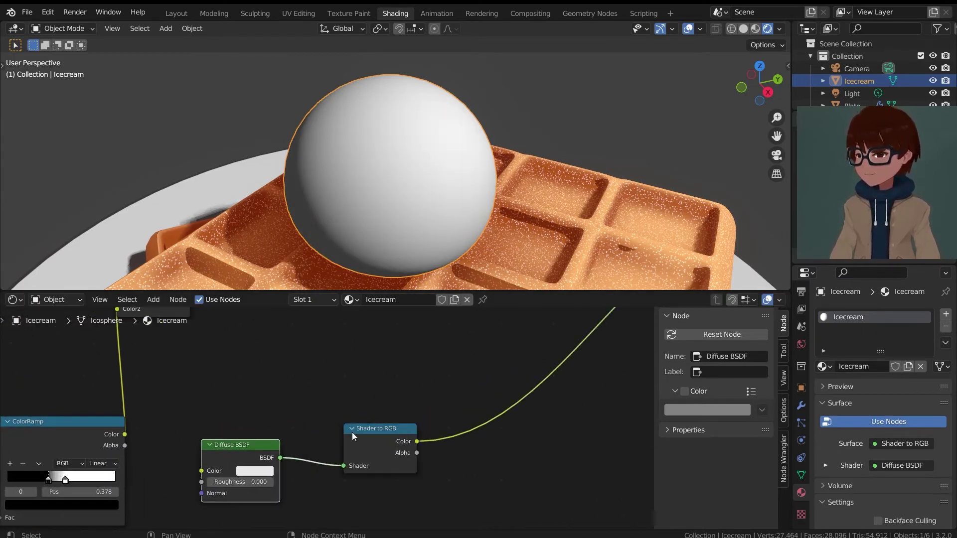
# Insert a ColorRamp node between Shader to RGB and the Material Output.
pyautogui.scroll(-1, 410, 389)
pyautogui.hotkey('shift', 'a')
pyautogui.moveTo(466, 377)
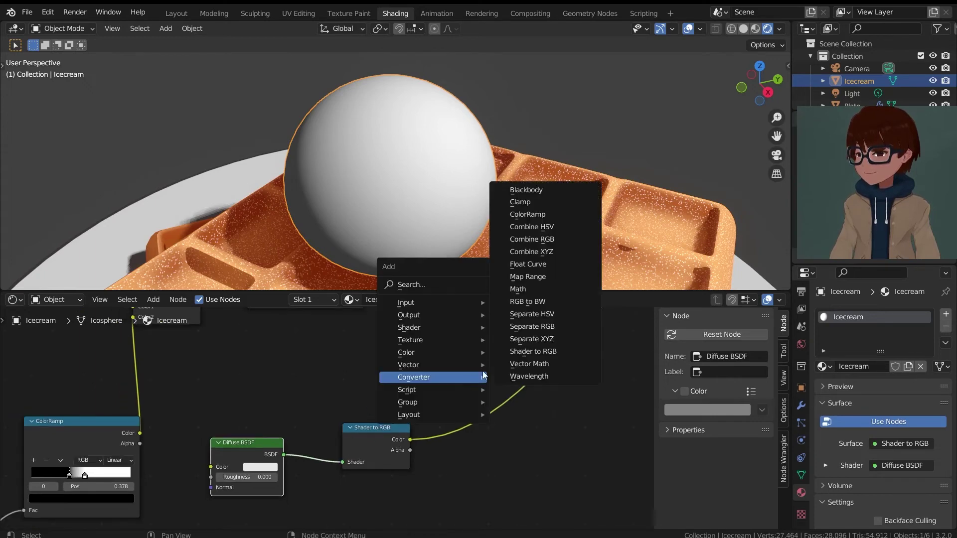
pyautogui.click(552, 215)
pyautogui.click(569, 369)
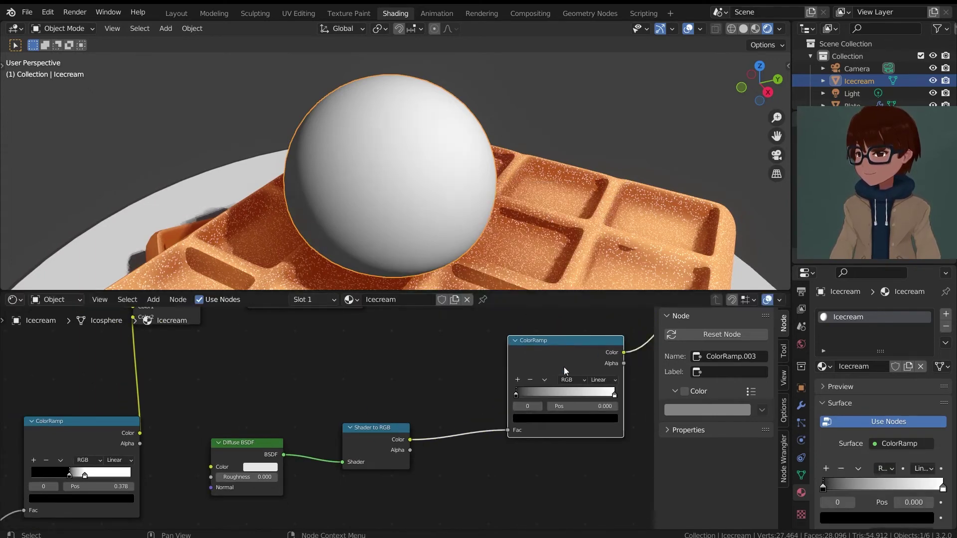
# Set the new ColorRamp's interpolation to Constant and move its white stop to position 0.382.
pyautogui.click(603, 380)
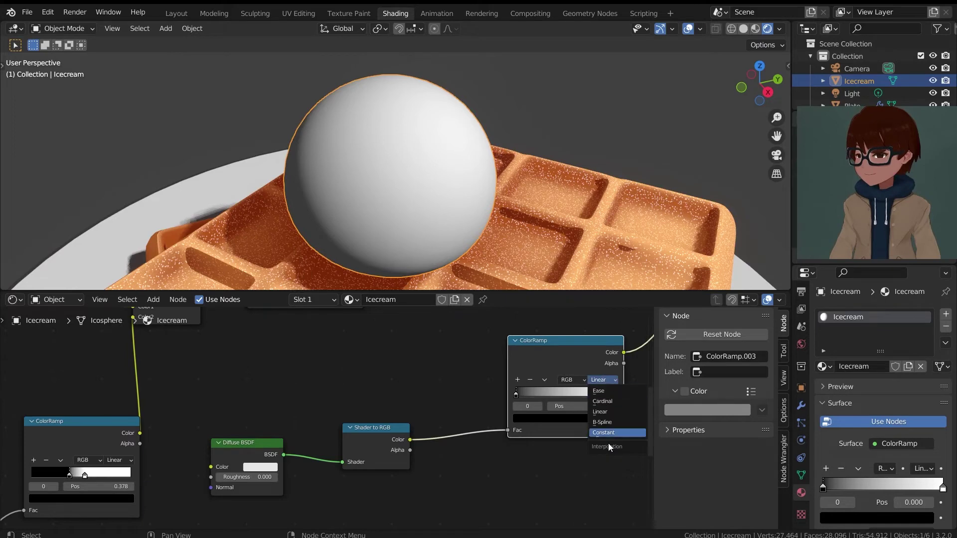
pyautogui.click(610, 433)
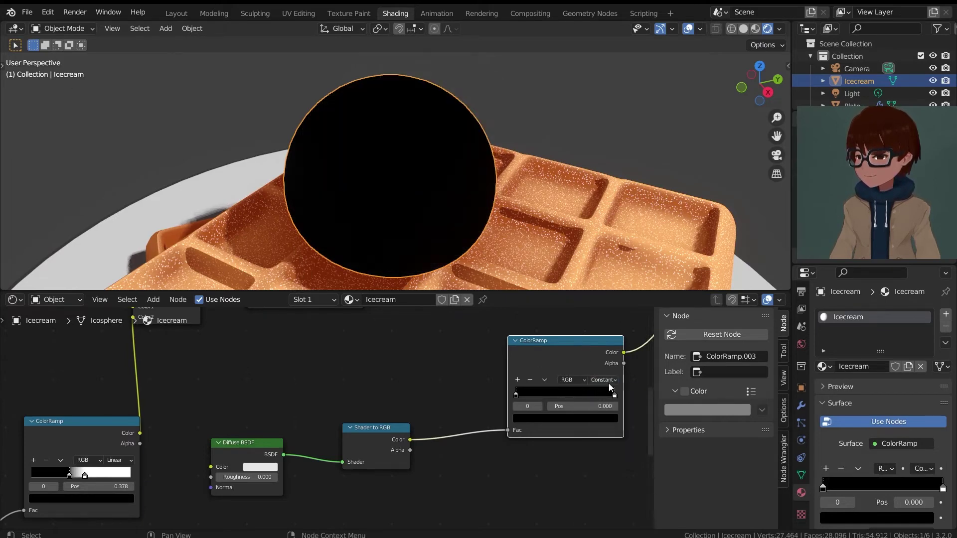
pyautogui.moveTo(614, 394); pyautogui.dragTo(554, 395)
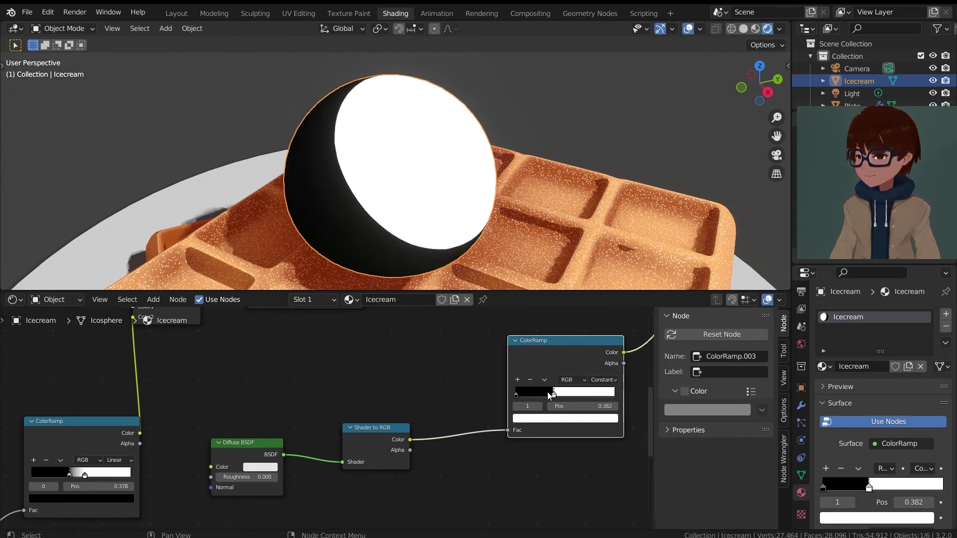
pyautogui.scroll(-4, 504, 212)
# Combine the green ColorRamp and the black-and-white ColorRamp in a Mix node, then move the Material Output farther from it.
pyautogui.scroll(-4, 450, 370)
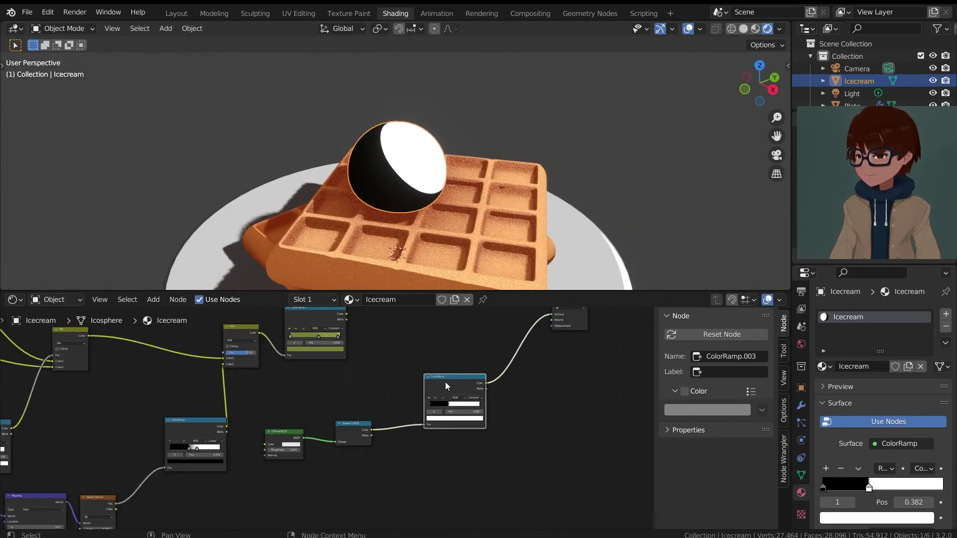
pyautogui.moveTo(293, 331); pyautogui.dragTo(237, 429, button='middle')
pyautogui.moveTo(238, 427); pyautogui.dragTo(338, 401)
pyautogui.scroll(2, 463, 424)
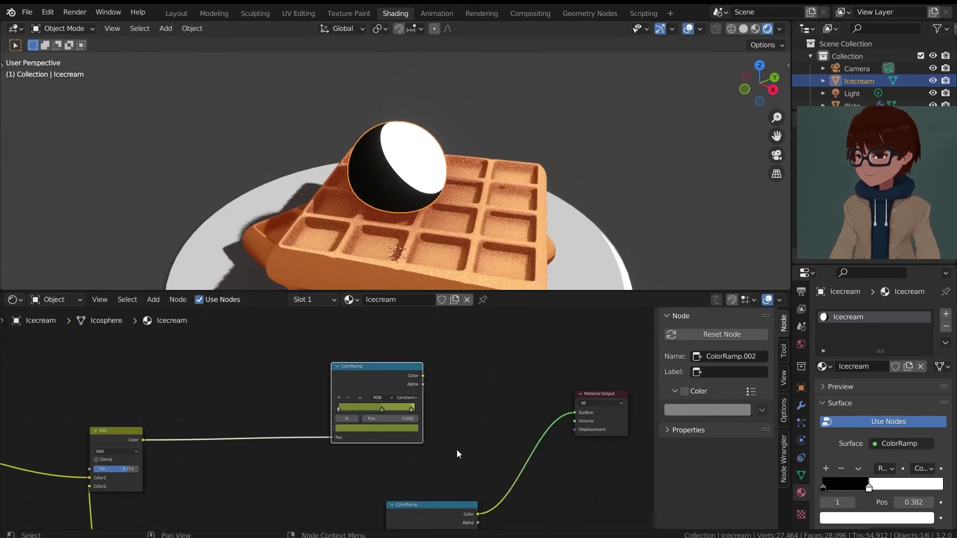
pyautogui.moveTo(457, 511)
pyautogui.keyDown('ctrl'); pyautogui.keyDown('shift'); pyautogui.mouseDown(button='right')
pyautogui.moveTo(552, 477)
pyautogui.moveTo(393, 393)
pyautogui.mouseUp(button='right'); pyautogui.keyUp('shift'); pyautogui.keyUp('ctrl')
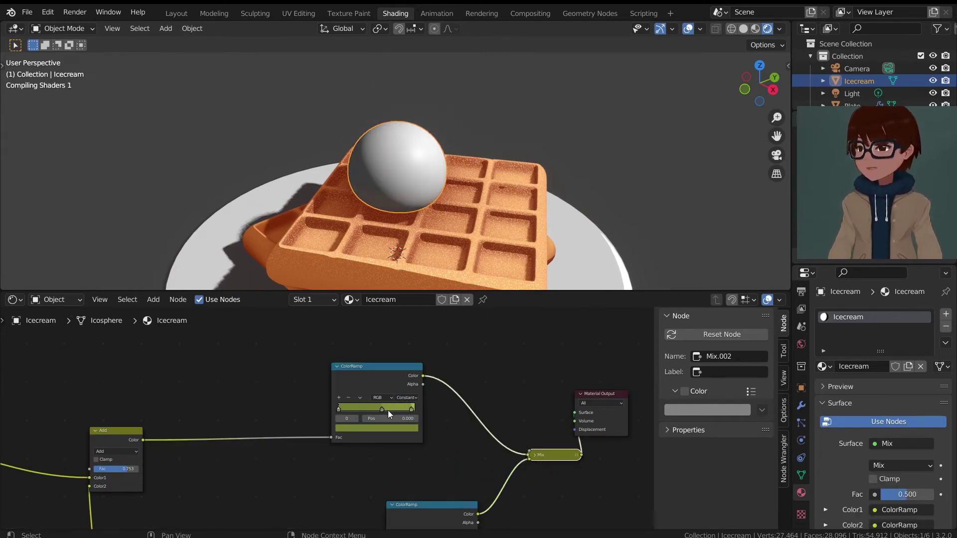
pyautogui.scroll(-2, 388, 410)
pyautogui.moveTo(543, 475); pyautogui.dragTo(446, 404, button='middle')
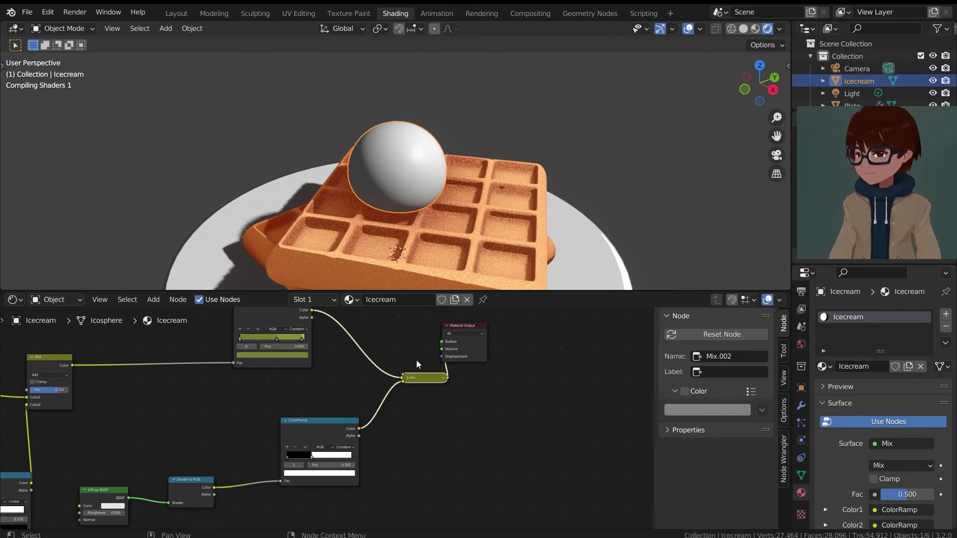
pyautogui.scroll(2, 417, 360)
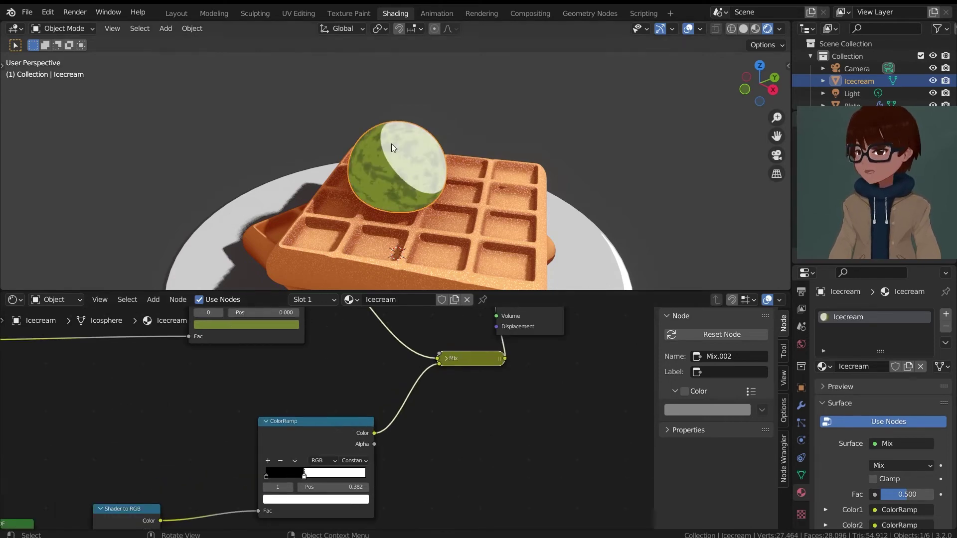
pyautogui.scroll(3, 391, 143)
pyautogui.click(523, 327)
pyautogui.moveTo(523, 327); pyautogui.dragTo(628, 330)
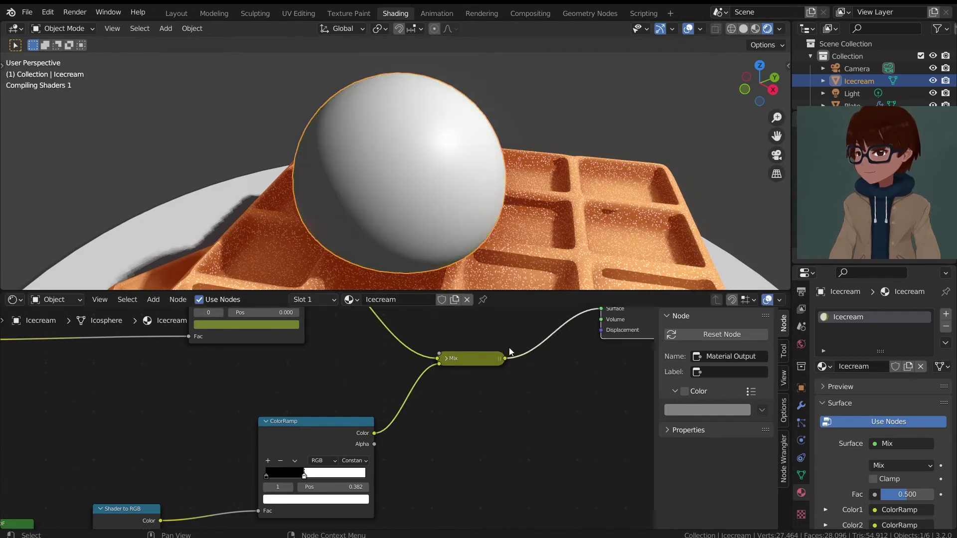
# Expand the new Mix node, switch its blend mode to Multiply and set its factor to 0.653.
pyautogui.scroll(3, 508, 351)
pyautogui.click(477, 343)
pyautogui.click(499, 377)
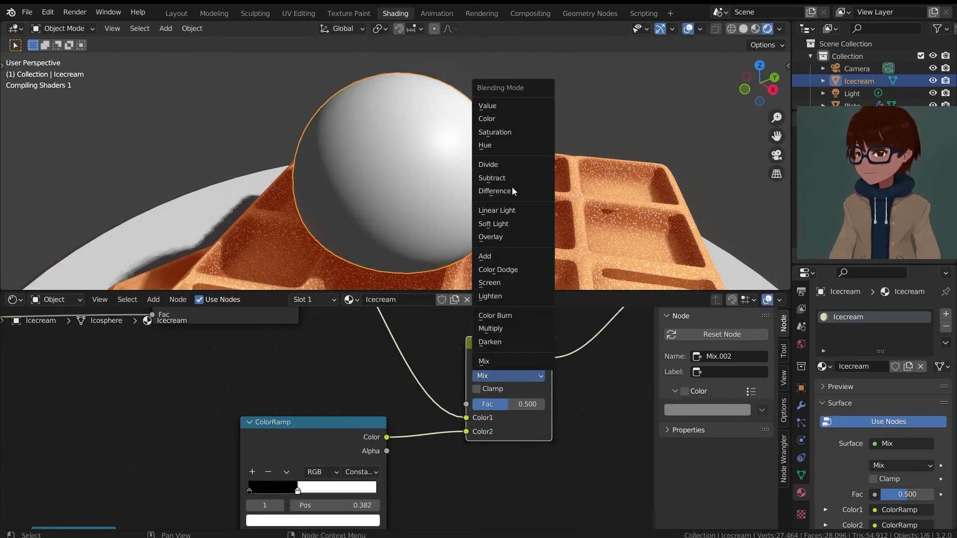
pyautogui.click(500, 327)
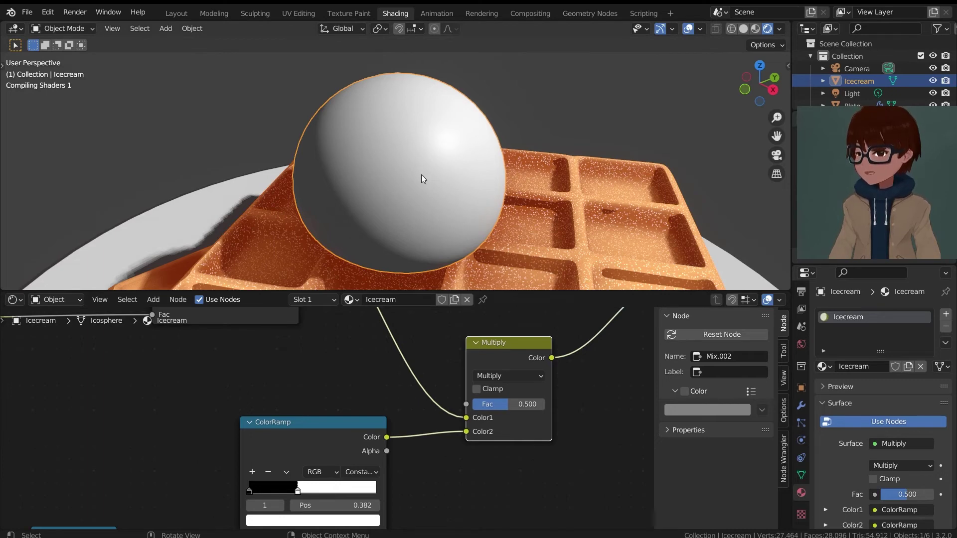
pyautogui.scroll(-3, 418, 174)
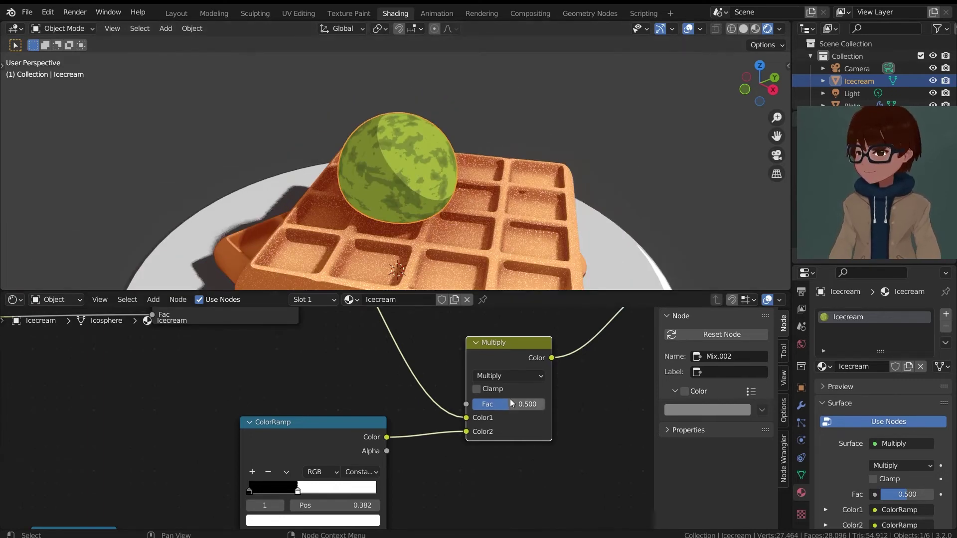
pyautogui.moveTo(510, 403)
pyautogui.mouseDown()
pyautogui.moveTo(544, 404)
pyautogui.moveTo(486, 404)
pyautogui.moveTo(519, 404)
pyautogui.mouseUp()
# Move the Diffuse BSDF node closer to the Shader to RGB node.
pyautogui.scroll(-4, 518, 404)
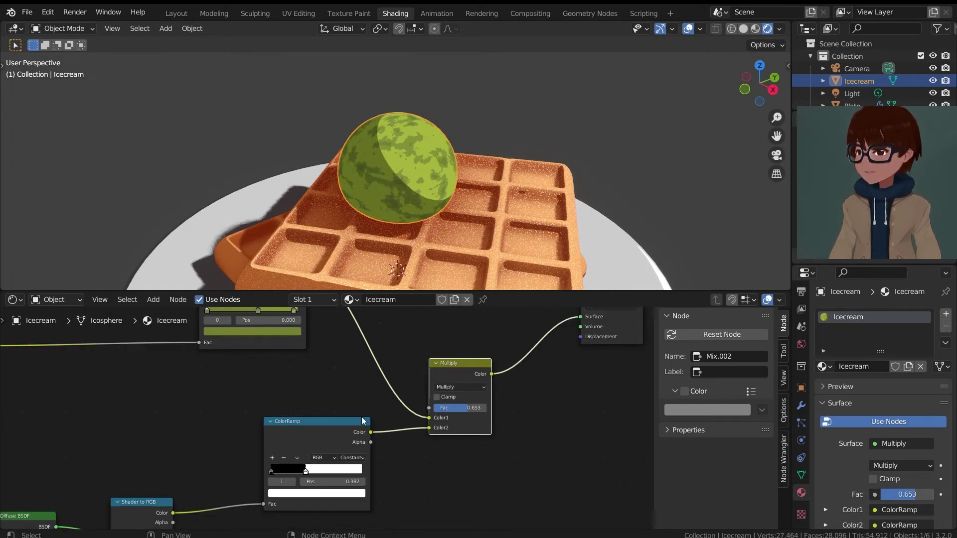
pyautogui.moveTo(351, 417); pyautogui.dragTo(473, 357, button='middle')
pyautogui.scroll(8, 261, 407)
pyautogui.moveTo(71, 462); pyautogui.dragTo(367, 375, button='middle')
pyautogui.moveTo(260, 407); pyautogui.dragTo(376, 406)
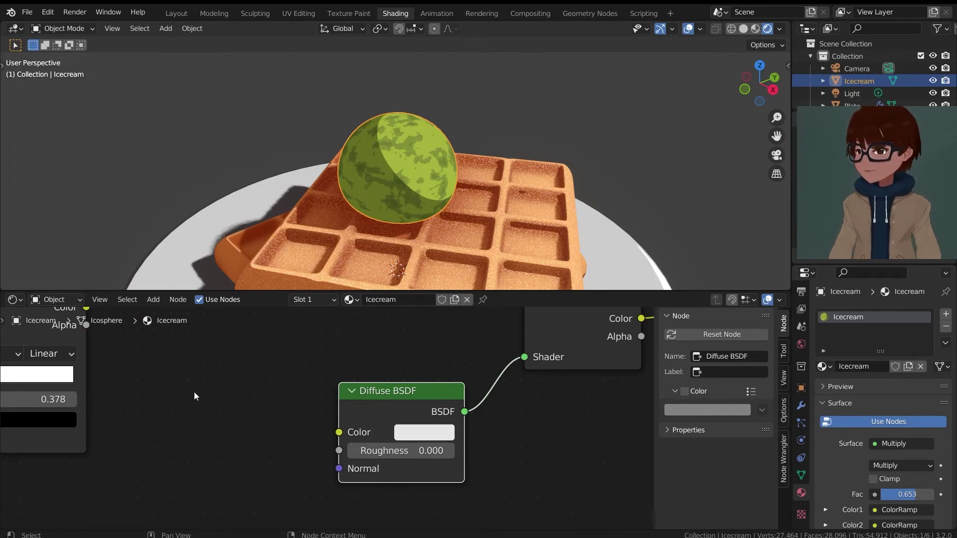
# Examine the light and shadow split on the ice cream up close and from another angle.
pyautogui.scroll(-3, 194, 391)
pyautogui.scroll(3, 396, 162)
pyautogui.scroll(1, 349, 214)
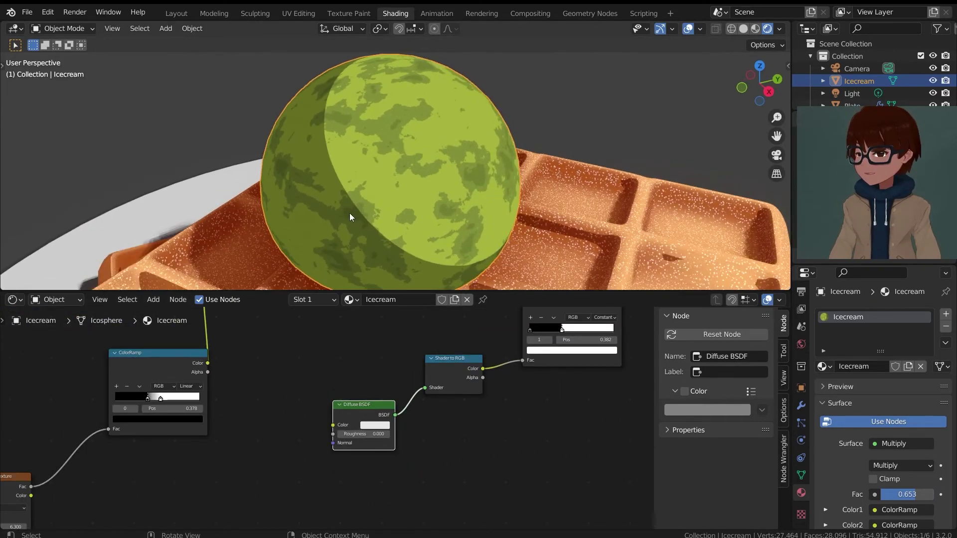
pyautogui.moveTo(349, 214)
pyautogui.mouseDown(button='middle')
pyautogui.moveTo(459, 241)
pyautogui.moveTo(316, 239)
pyautogui.moveTo(337, 166)
pyautogui.moveTo(343, 217)
pyautogui.mouseUp(button='middle')
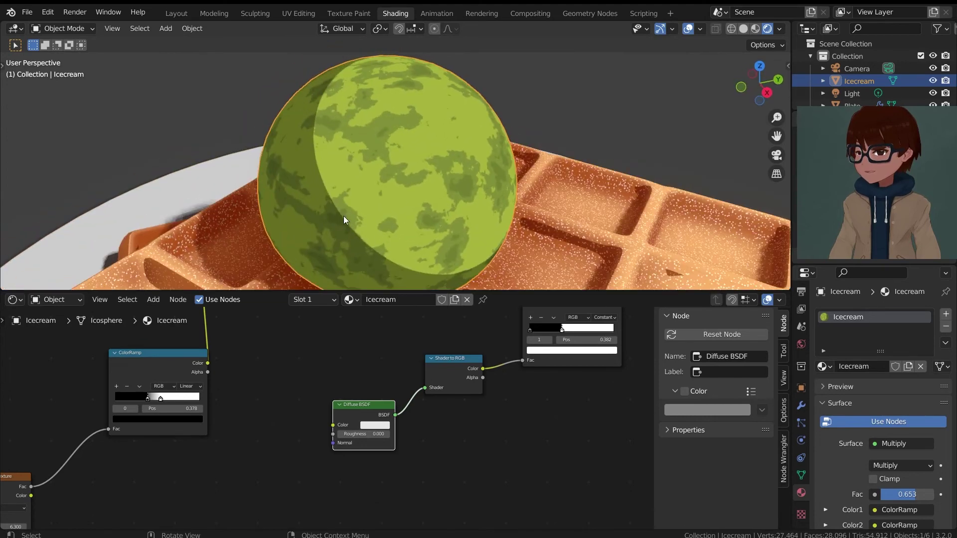
pyautogui.scroll(-4, 352, 159)
pyautogui.moveTo(352, 158); pyautogui.dragTo(419, 143, button='middle')
pyautogui.scroll(2, 420, 142)
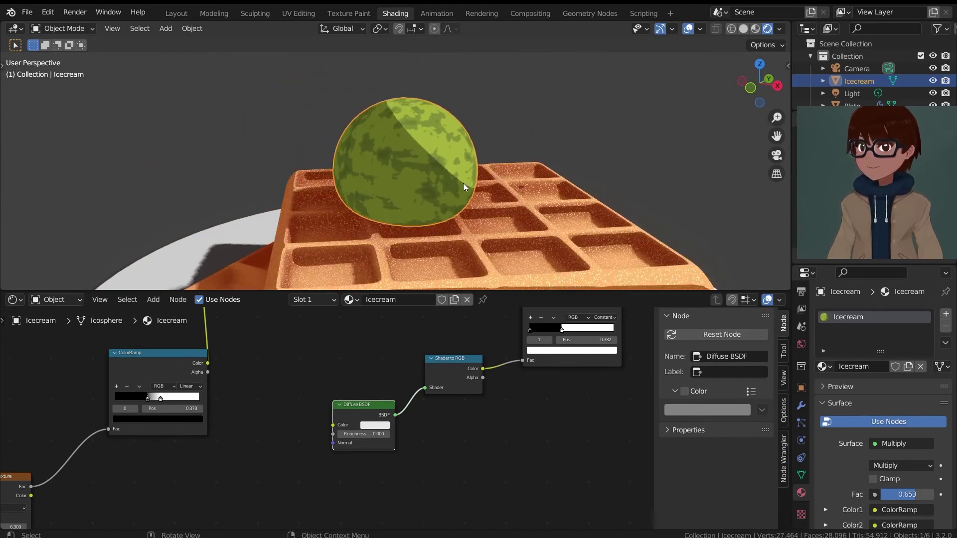
# Look over the noise layers in the node tree and preview the Add node's output on the ice cream.
pyautogui.scroll(-3, 282, 373)
pyautogui.moveTo(294, 371); pyautogui.dragTo(426, 370, button='middle')
pyautogui.moveTo(306, 340); pyautogui.dragTo(420, 399, button='middle')
pyautogui.scroll(-2, 413, 399)
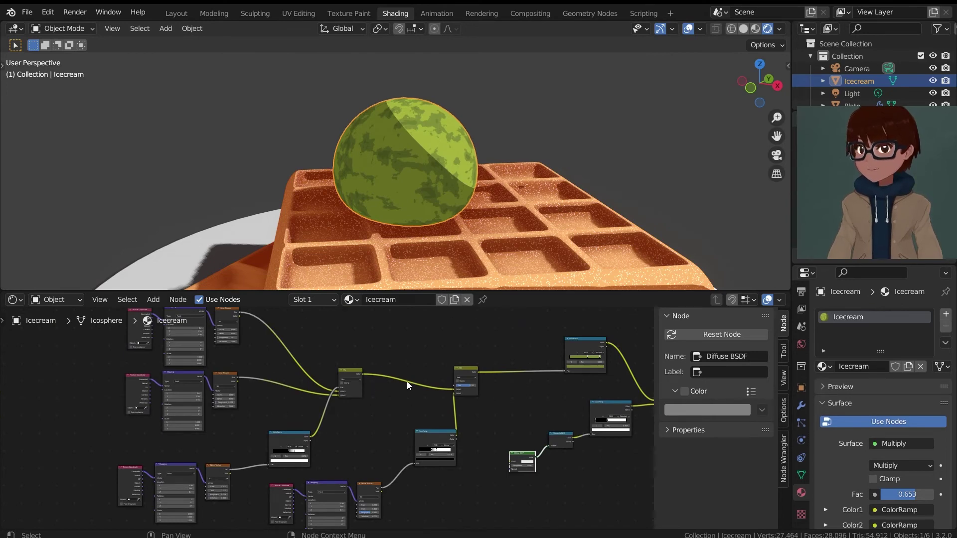
pyautogui.scroll(3, 371, 365)
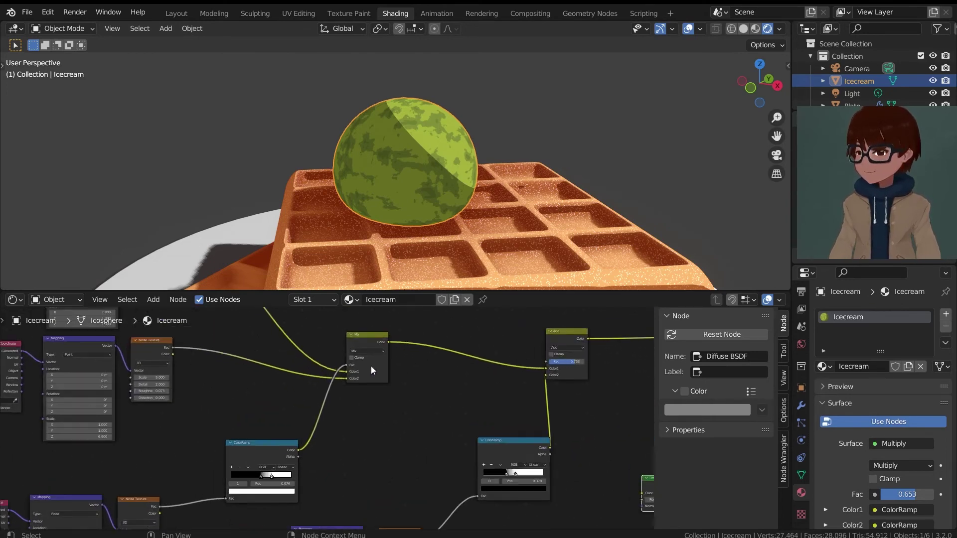
pyautogui.moveTo(402, 334); pyautogui.dragTo(372, 351, button='middle')
pyautogui.scroll(5, 369, 353)
pyautogui.scroll(-4, 356, 354)
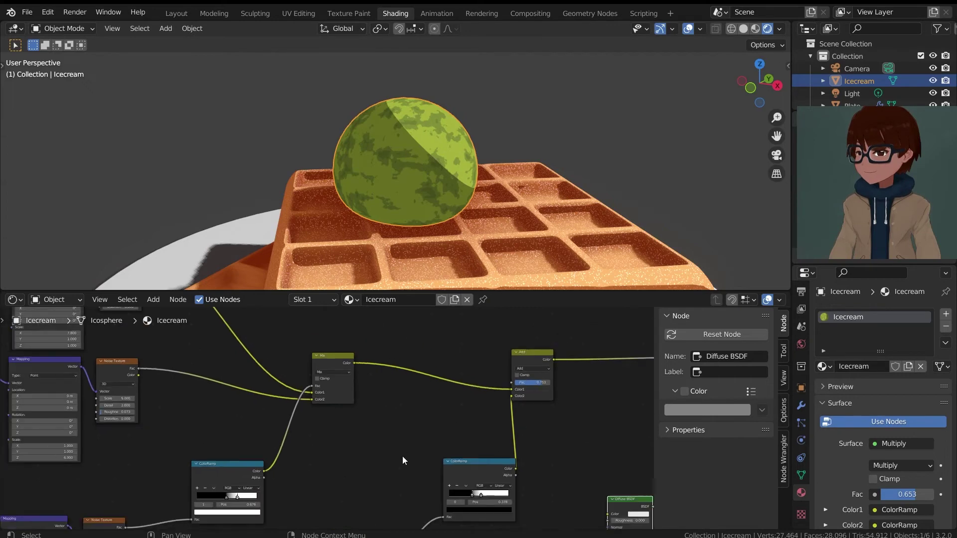
pyautogui.moveTo(402, 456); pyautogui.dragTo(302, 443, button='middle')
pyautogui.scroll(3, 348, 419)
pyautogui.keyDown('ctrl'); pyautogui.keyDown('shift'); pyautogui.click(449, 334); pyautogui.keyUp('shift'); pyautogui.keyUp('ctrl')
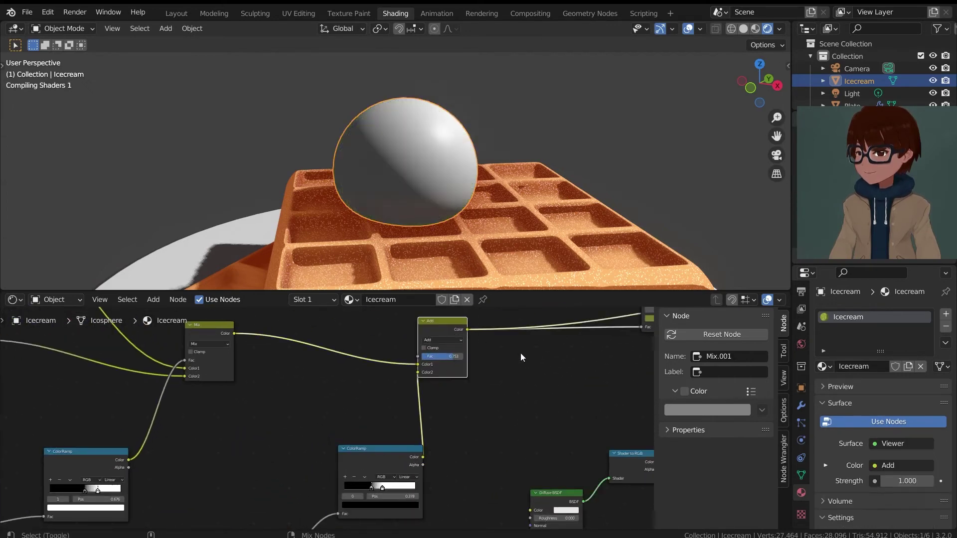
# Move the Diffuse BSDF, Shader to RGB and black-and-white ColorRamp nodes together, widening the gap from the Add node's ColorRamp.
pyautogui.scroll(-2, 520, 352)
pyautogui.moveTo(636, 314); pyautogui.dragTo(485, 414, button='middle')
pyautogui.scroll(3, 486, 414)
pyautogui.scroll(-1, 399, 429)
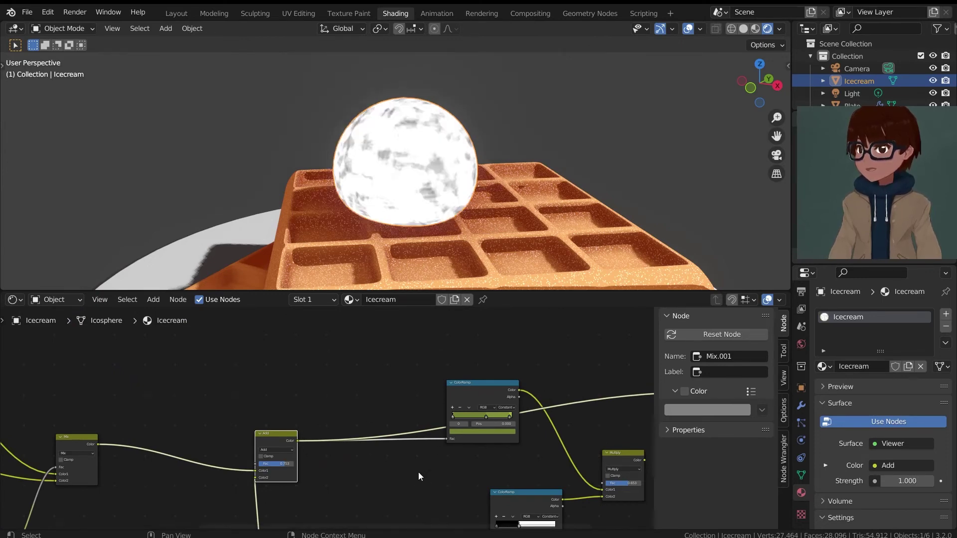
pyautogui.moveTo(407, 493); pyautogui.dragTo(430, 409, button='middle')
pyautogui.scroll(-2, 411, 429)
pyautogui.scroll(3, 394, 429)
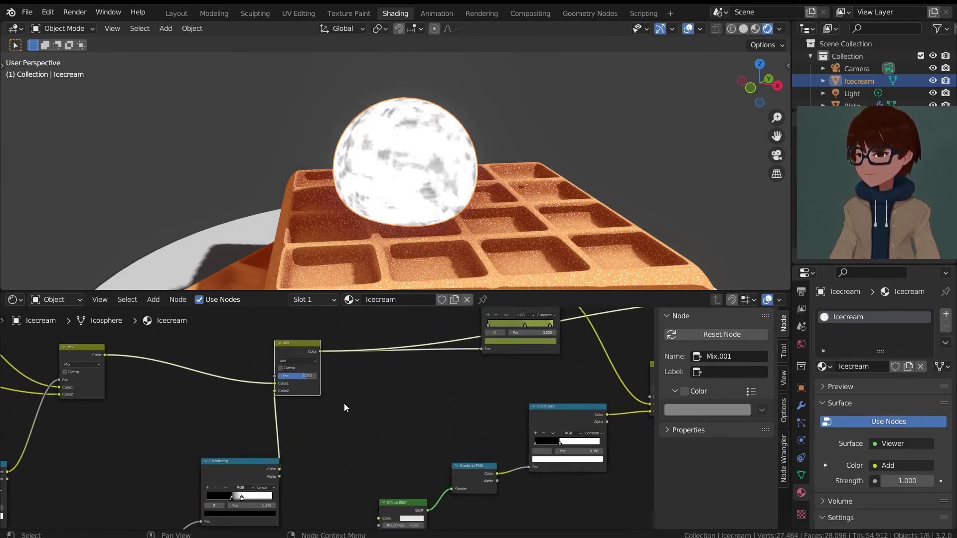
pyautogui.moveTo(397, 481); pyautogui.dragTo(388, 401, button='middle')
pyautogui.scroll(5, 388, 402)
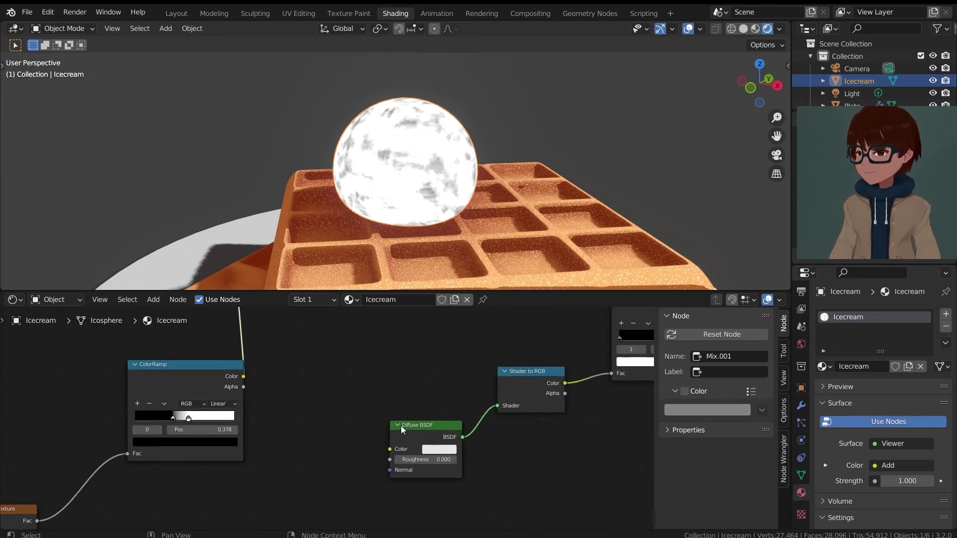
pyautogui.scroll(-3, 413, 406)
pyautogui.moveTo(305, 353); pyautogui.dragTo(520, 428)
pyautogui.moveTo(520, 428); pyautogui.dragTo(456, 455, button='middle')
pyautogui.press('g')
pyautogui.click(519, 461)
pyautogui.moveTo(476, 352); pyautogui.dragTo(545, 359)
pyautogui.scroll(-3, 543, 370)
pyautogui.click(517, 348)
# Add a Bump node in the open space before the Diffuse BSDF node.
pyautogui.scroll(4, 325, 410)
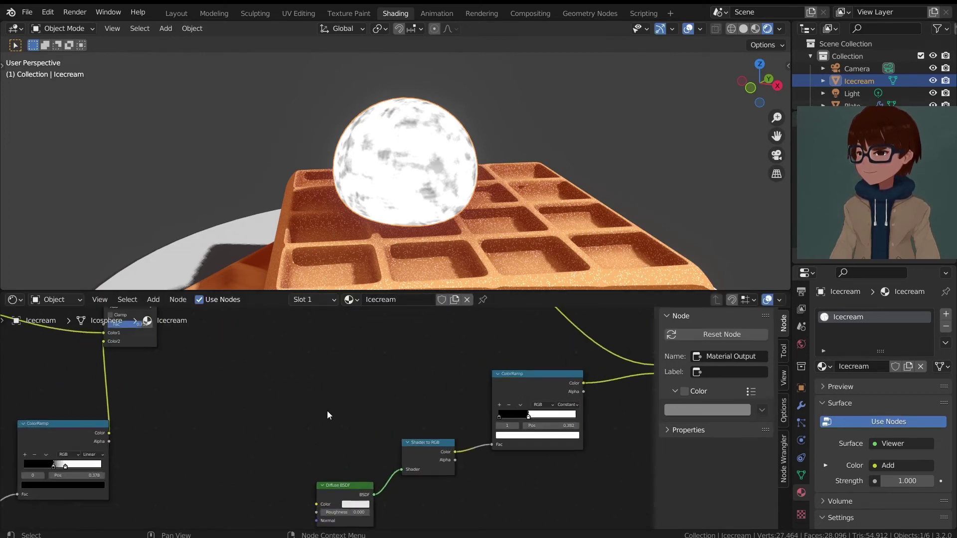
pyautogui.hotkey('shift', 'a')
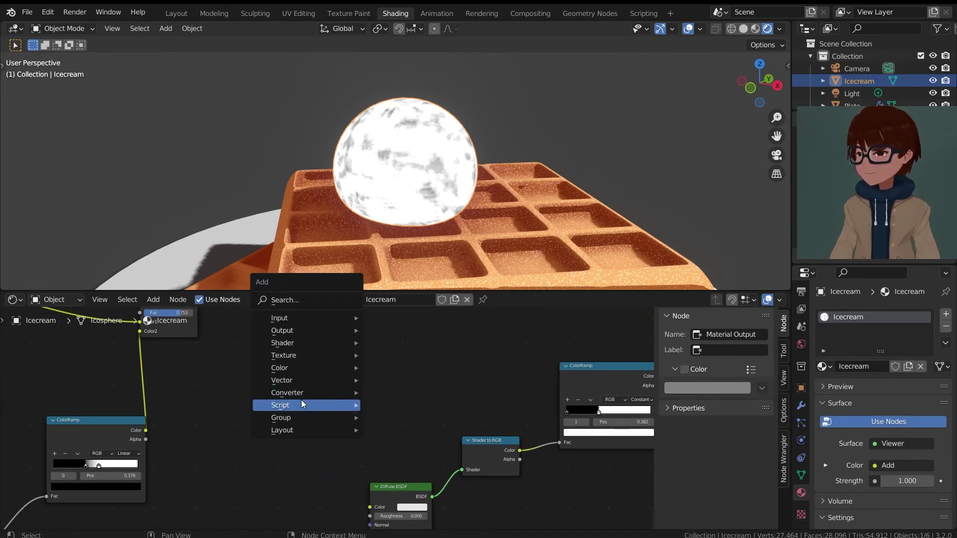
pyautogui.moveTo(301, 382)
pyautogui.click(392, 379)
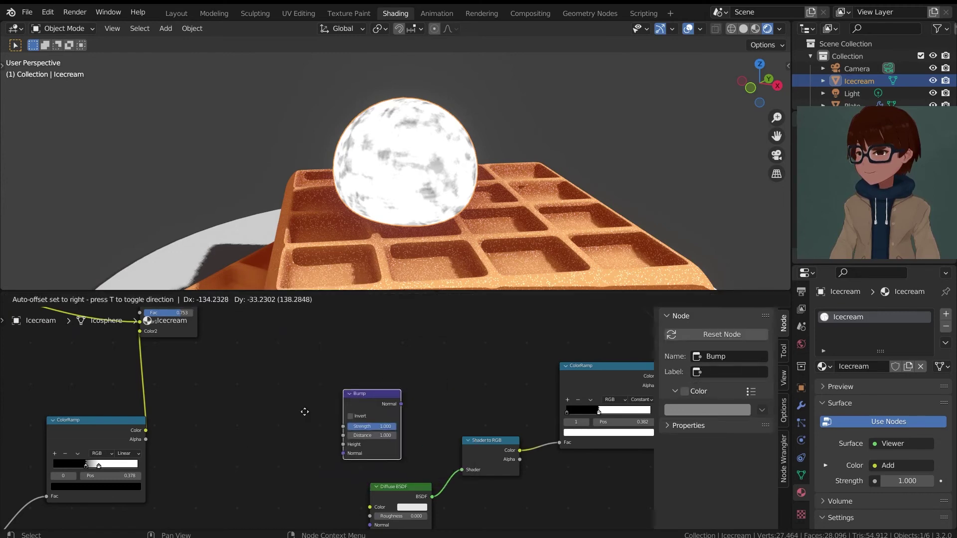
pyautogui.click(273, 426)
# Connect the Add node's Color output to the Bump node's Height input.
pyautogui.scroll(-2, 272, 425)
pyautogui.moveTo(272, 426); pyautogui.dragTo(379, 452, button='middle')
pyautogui.scroll(-3, 327, 419)
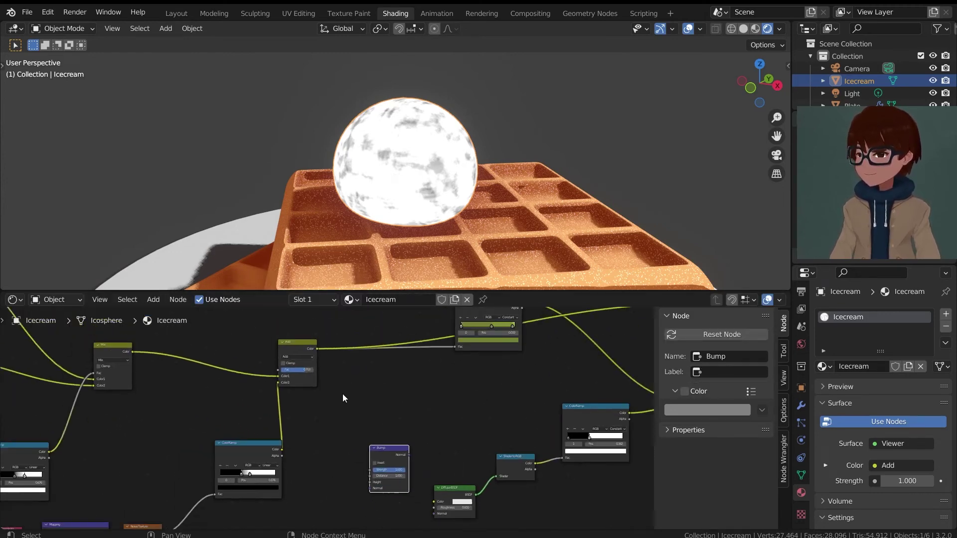
pyautogui.moveTo(333, 364); pyautogui.dragTo(384, 380, button='middle')
pyautogui.moveTo(368, 365); pyautogui.dragTo(420, 458)
pyautogui.keyDown('ctrl'); pyautogui.moveTo(437, 474); pyautogui.dragTo(304, 405, button='middle'); pyautogui.keyUp('ctrl')
pyautogui.keyDown('ctrl'); pyautogui.moveTo(305, 406); pyautogui.dragTo(331, 406, button='middle'); pyautogui.keyUp('ctrl')
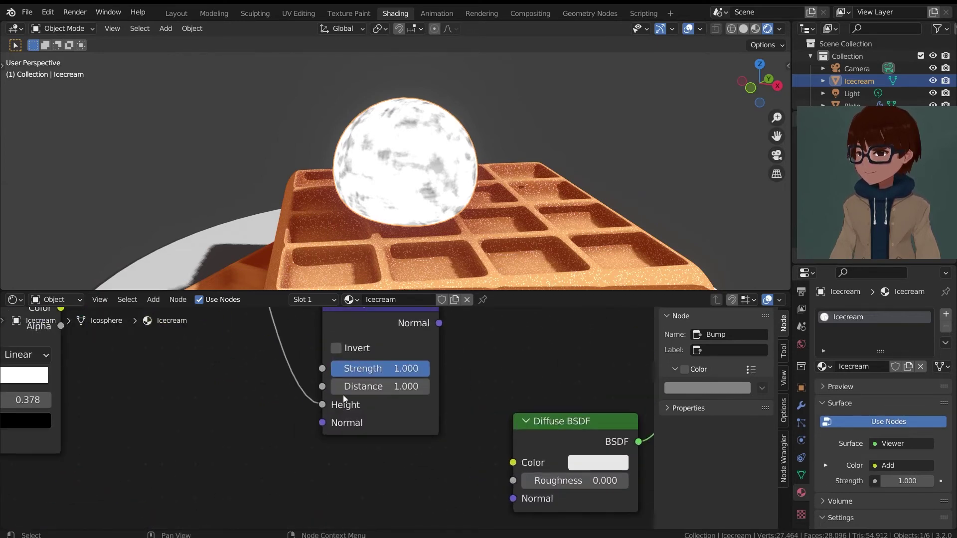
# Connect the Bump node's Normal output to the Normal input of the Diffuse BSDF.
pyautogui.scroll(-3, 343, 395)
pyautogui.click(450, 415)
pyautogui.scroll(1, 402, 372)
pyautogui.moveTo(402, 372); pyautogui.dragTo(439, 405, button='middle')
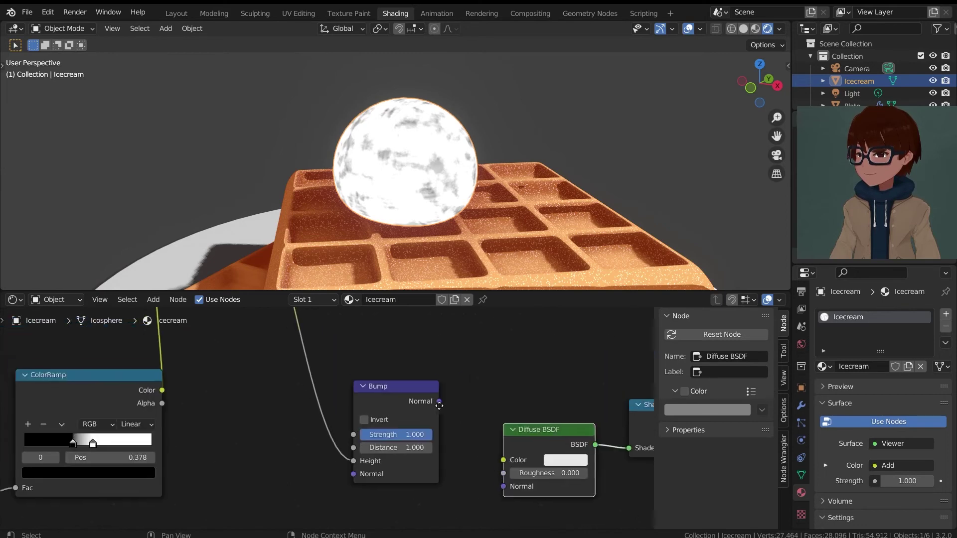
pyautogui.moveTo(439, 405); pyautogui.dragTo(489, 414)
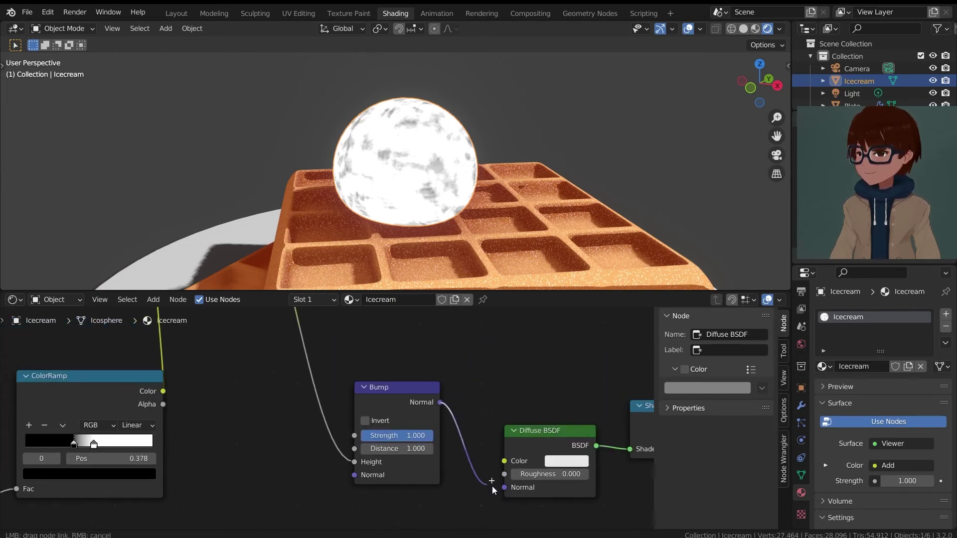
pyautogui.moveTo(492, 486); pyautogui.dragTo(507, 490)
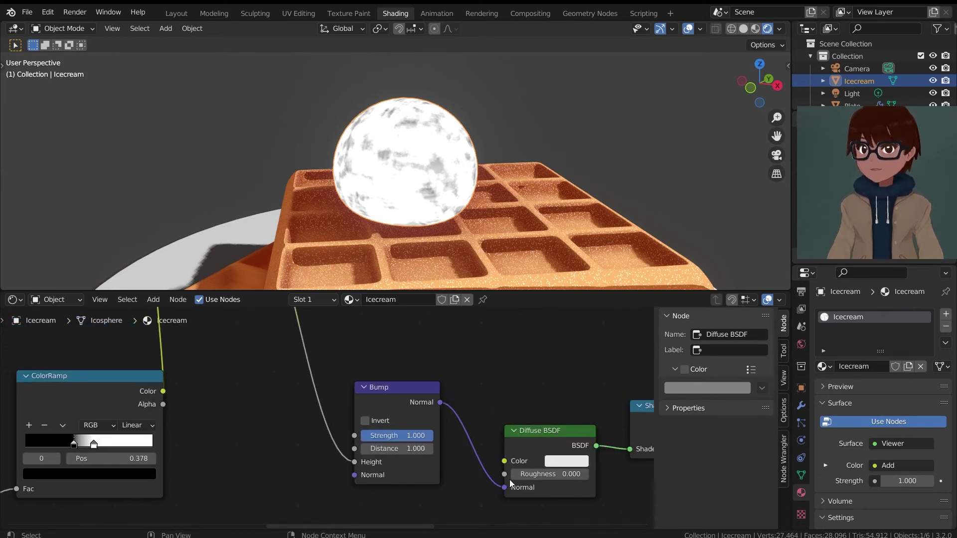
# Preview the Multiply node's output on the ice cream and inspect the bumped shading up close.
pyautogui.scroll(-5, 507, 416)
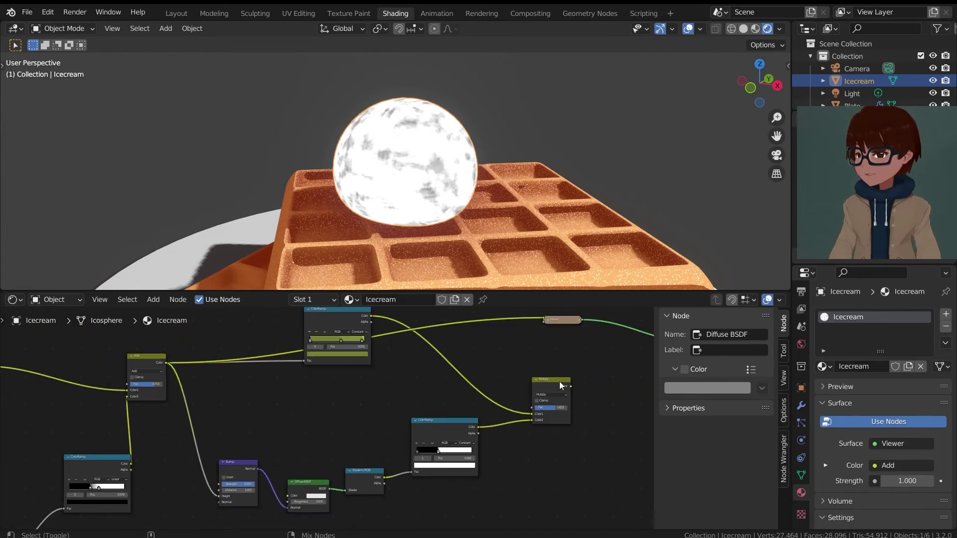
pyautogui.keyDown('ctrl'); pyautogui.keyDown('shift'); pyautogui.click(559, 381); pyautogui.keyUp('shift'); pyautogui.keyUp('ctrl')
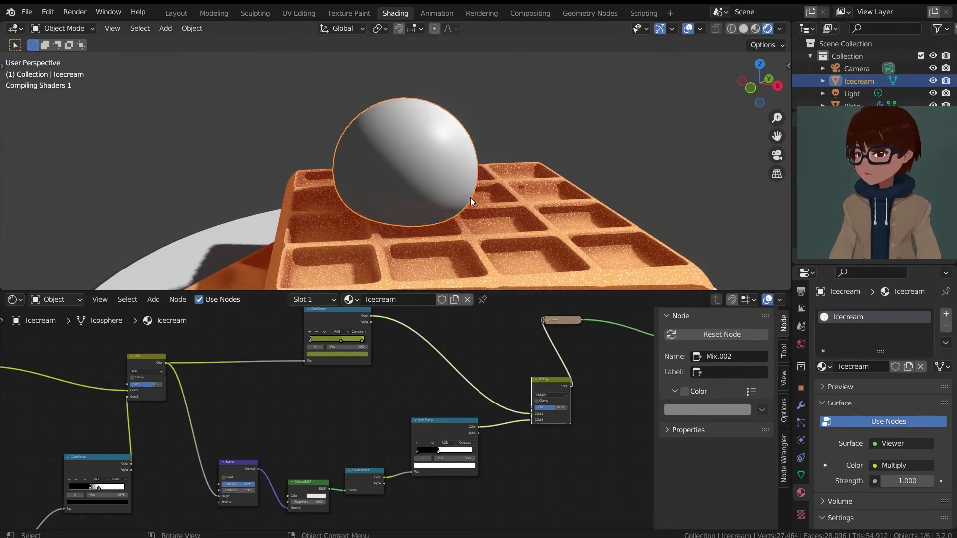
pyautogui.scroll(3, 470, 197)
pyautogui.moveTo(466, 199); pyautogui.dragTo(441, 210, button='middle')
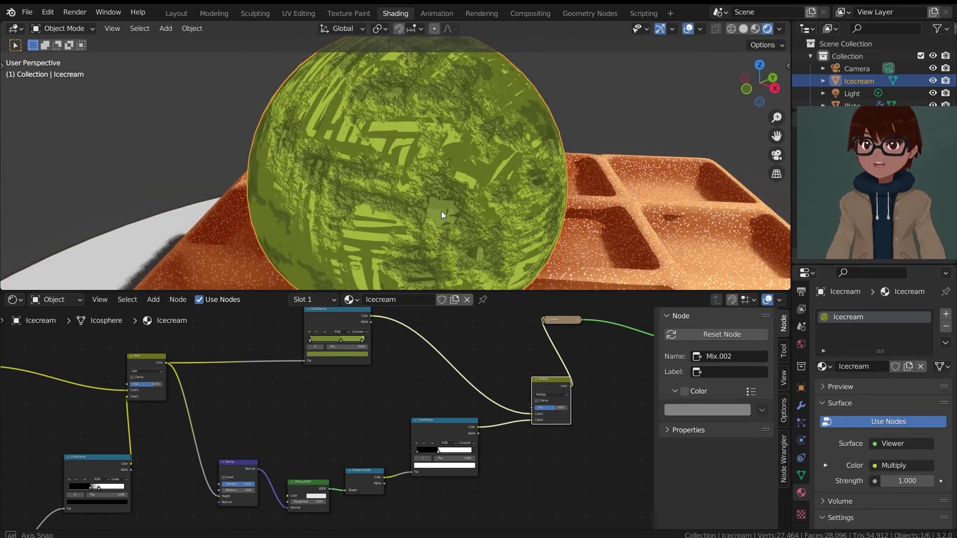
# Shift the Diffuse BSDF and Shader to RGB nodes slightly to tidy the chain behind the Bump node.
pyautogui.scroll(-3, 310, 406)
pyautogui.moveTo(311, 409); pyautogui.dragTo(409, 360, button='middle')
pyautogui.scroll(5, 354, 389)
pyautogui.moveTo(352, 407); pyautogui.dragTo(364, 416)
pyautogui.moveTo(433, 430); pyautogui.dragTo(519, 456)
pyautogui.scroll(-2, 522, 418)
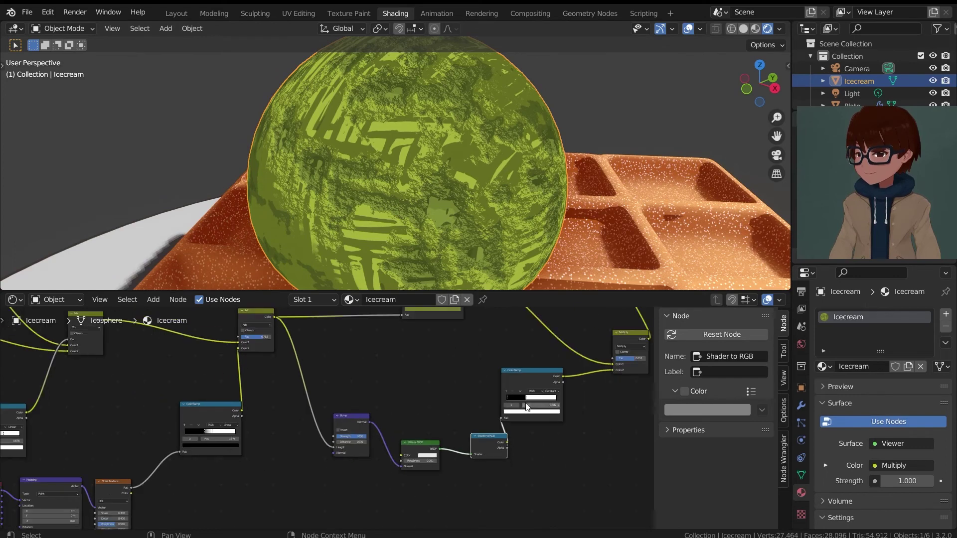
# Insert a ColorRamp node on the link between the Add node and the Bump node's Height input.
pyautogui.scroll(-3, 476, 394)
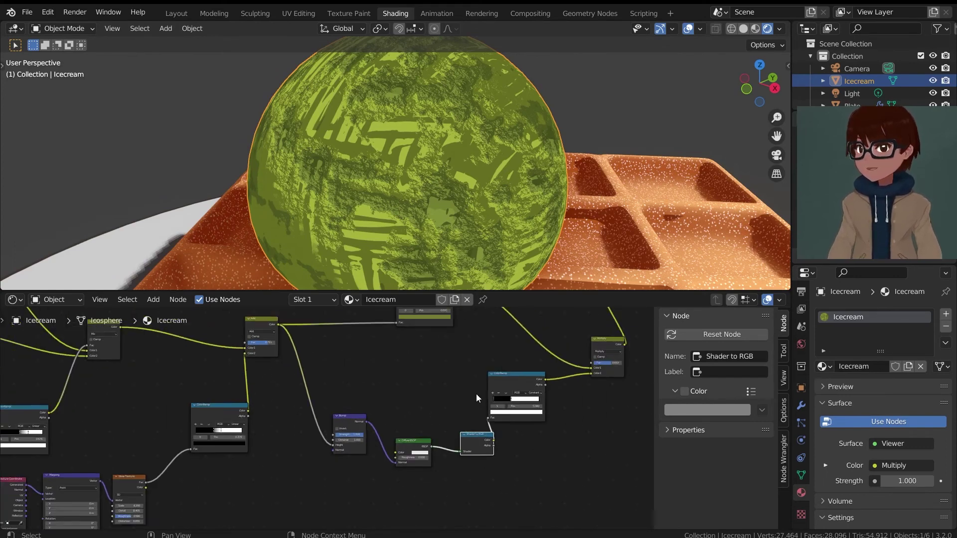
pyautogui.scroll(5, 390, 390)
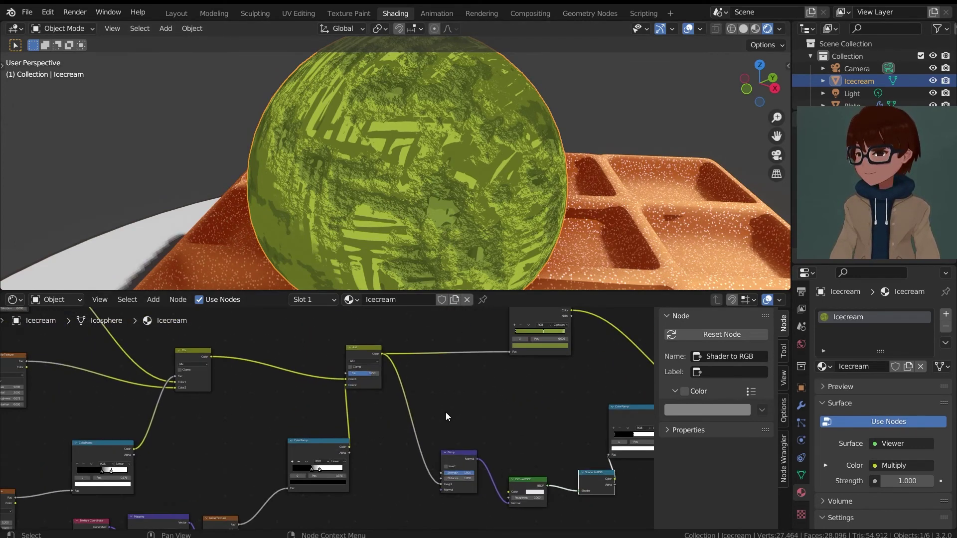
pyautogui.scroll(1, 405, 355)
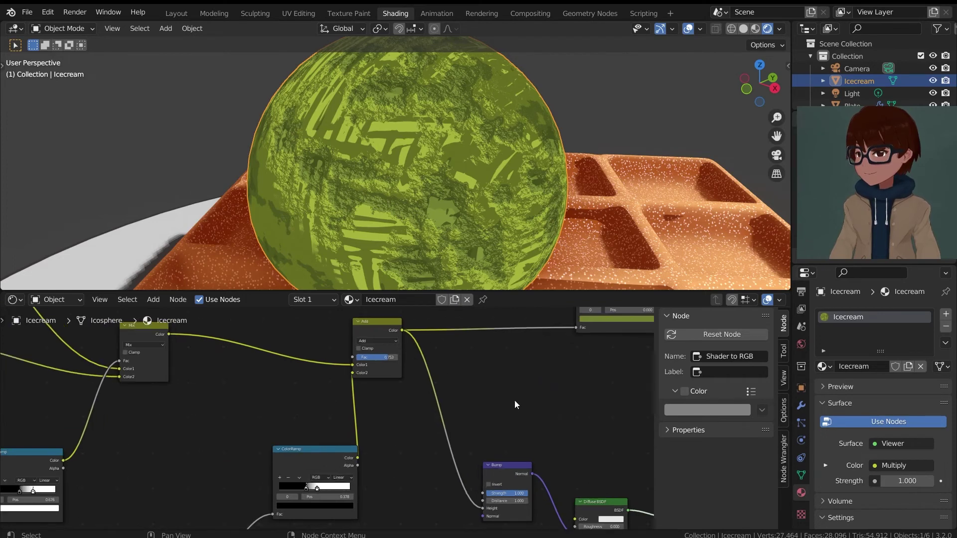
pyautogui.hotkey('shift', 'a')
pyautogui.moveTo(515, 387)
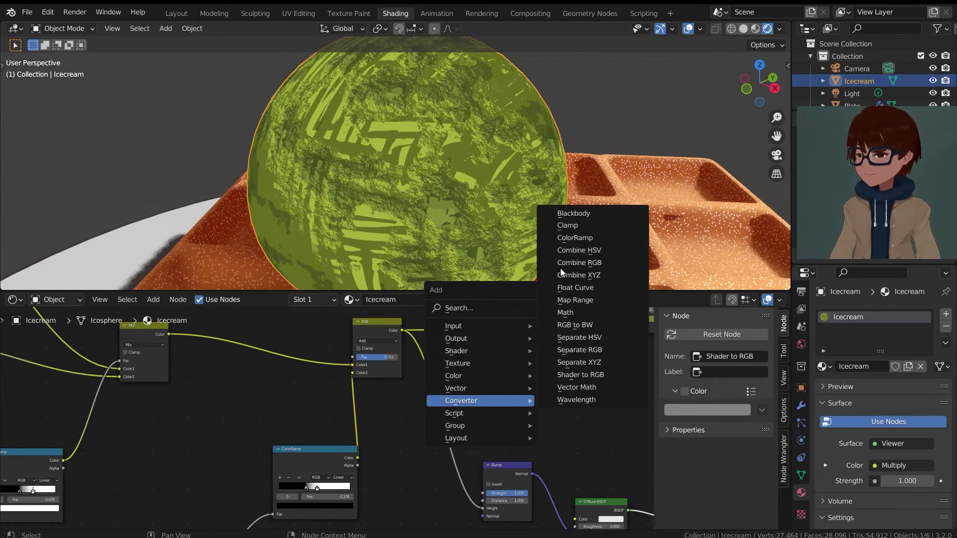
pyautogui.click(568, 237)
pyautogui.click(420, 407)
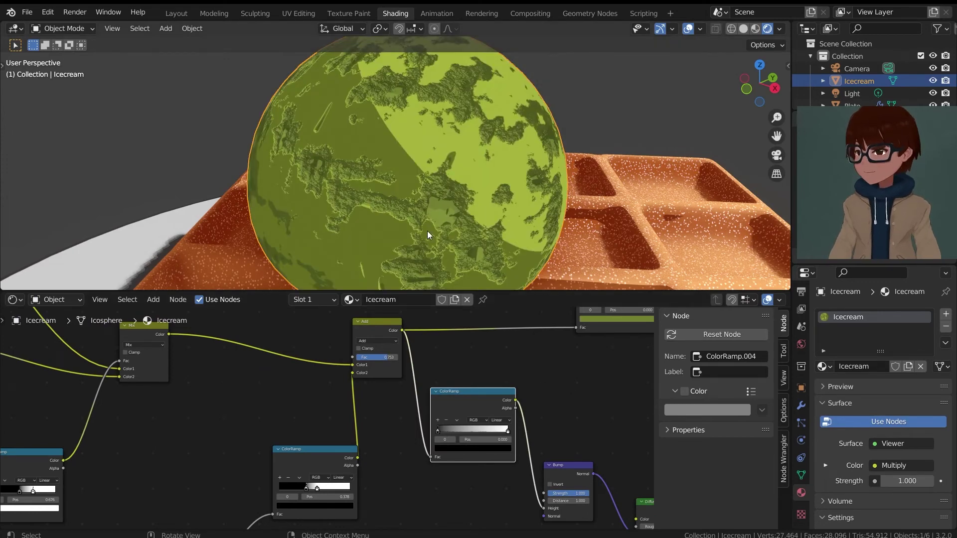
# Darken the white stop of the ColorRamp feeding the Bump node to a light grey.
pyautogui.scroll(1, 468, 429)
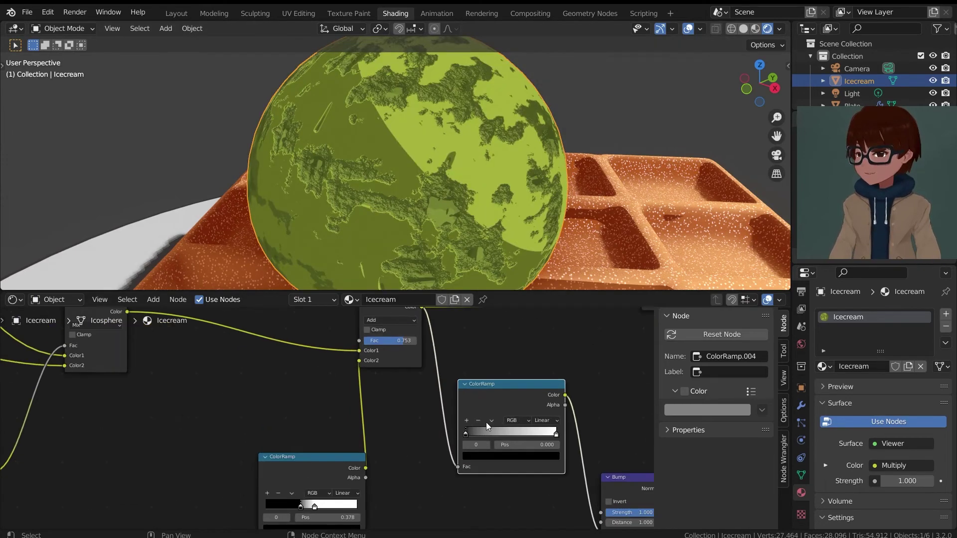
pyautogui.scroll(2, 587, 405)
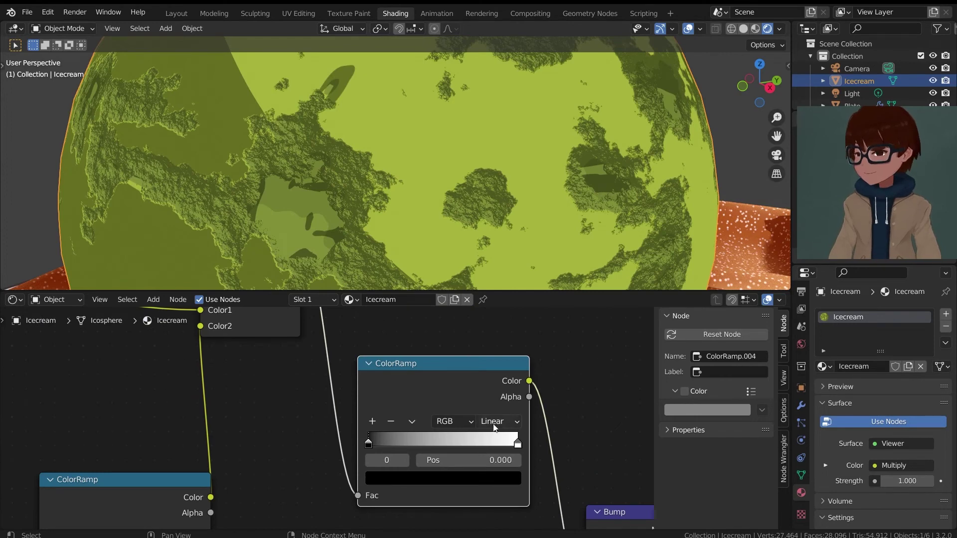
pyautogui.click(518, 444)
pyautogui.click(507, 480)
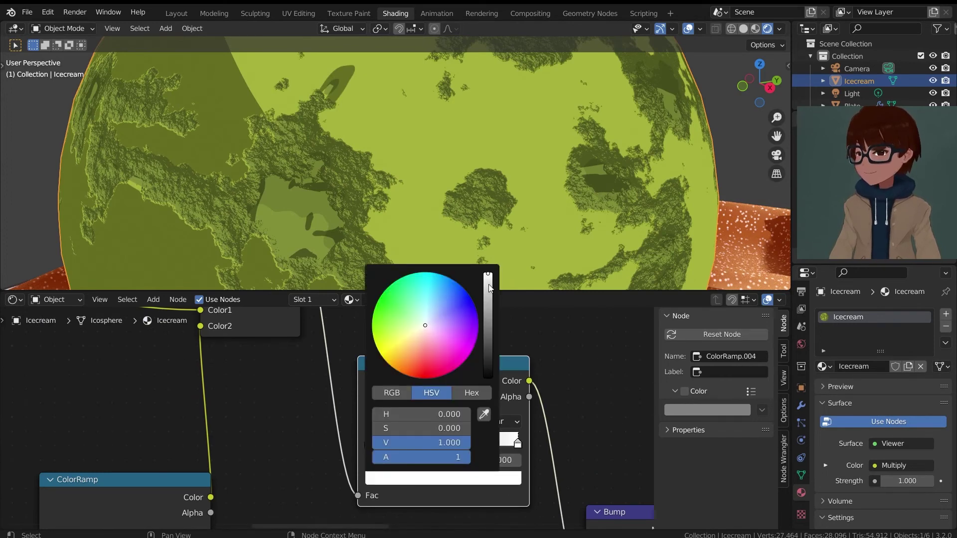
pyautogui.moveTo(490, 288); pyautogui.dragTo(488, 300)
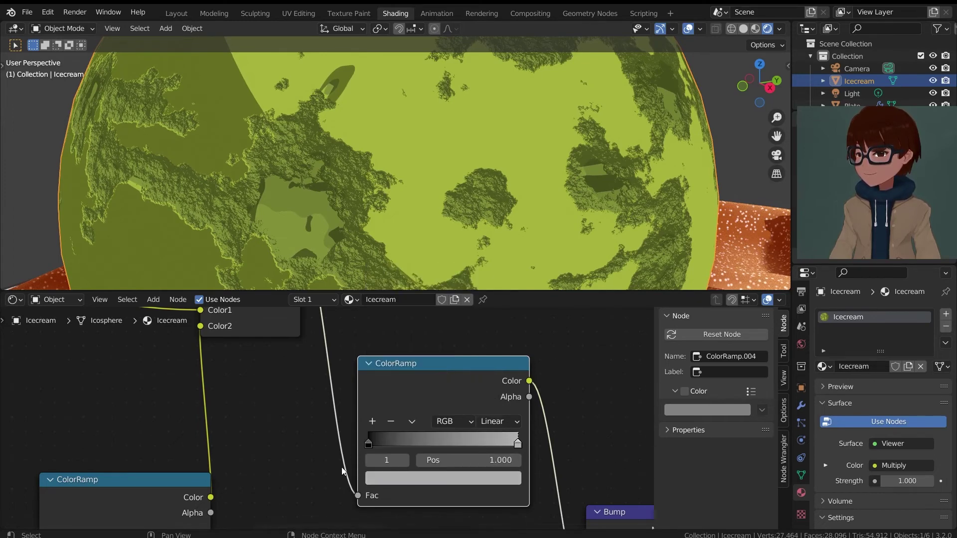
# Brighten the black stop of the ColorRamp feeding the Bump node to a dark grey with a value of 0.108.
pyautogui.click(368, 443)
pyautogui.click(392, 479)
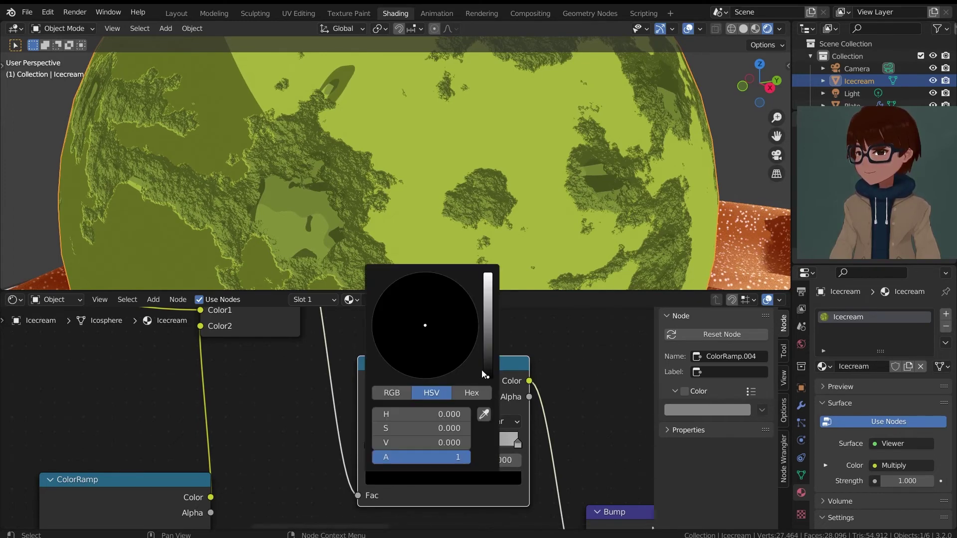
pyautogui.moveTo(482, 370); pyautogui.dragTo(481, 342)
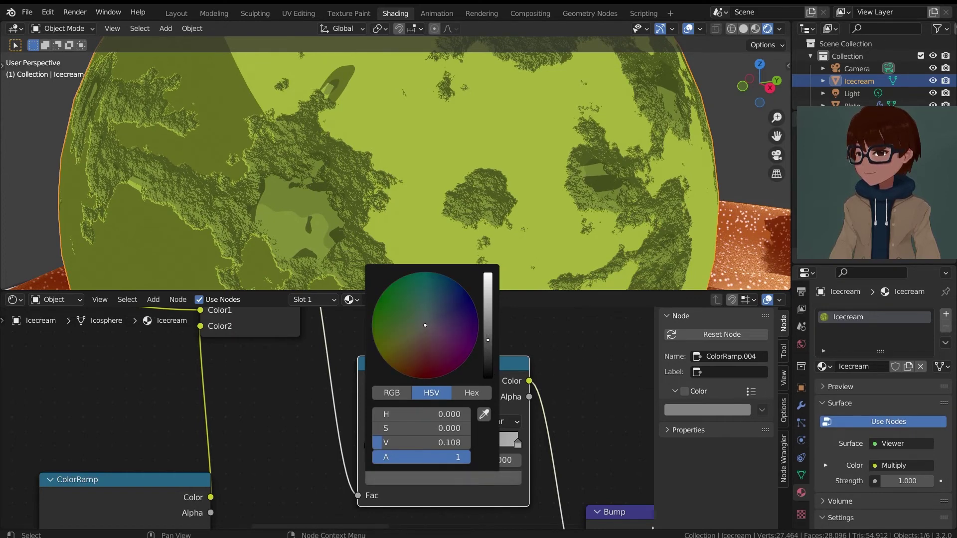
# Try moving the dark grey stop of the Bump's ColorRamp about a third of the way along the gradient.
pyautogui.scroll(-5, 527, 186)
pyautogui.moveTo(528, 186); pyautogui.dragTo(532, 206, button='middle')
pyautogui.scroll(5, 475, 193)
pyautogui.scroll(7, 532, 206)
pyautogui.scroll(-3, 534, 202)
pyautogui.scroll(-2, 575, 426)
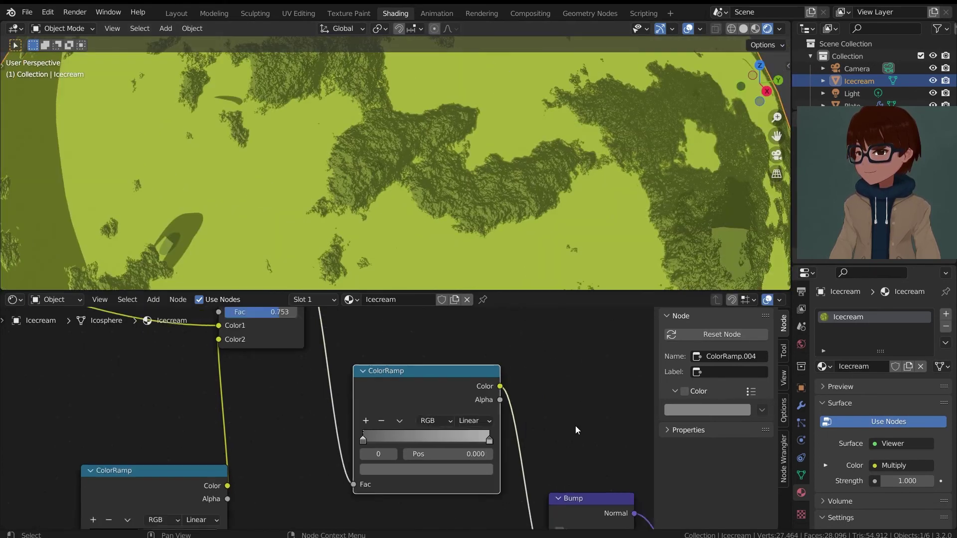
pyautogui.moveTo(575, 426); pyautogui.dragTo(566, 348, button='middle')
pyautogui.scroll(-5, 535, 181)
pyautogui.scroll(6, 516, 196)
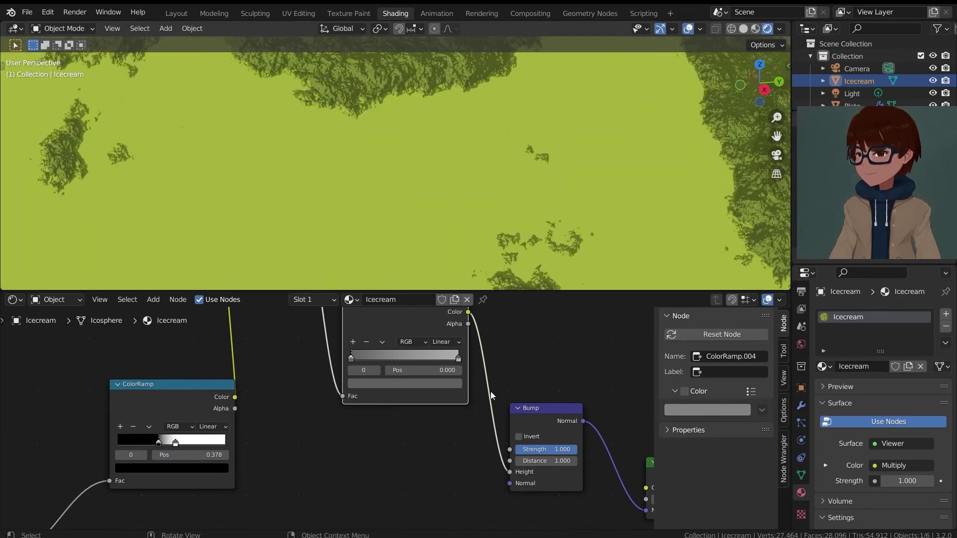
pyautogui.scroll(1, 417, 374)
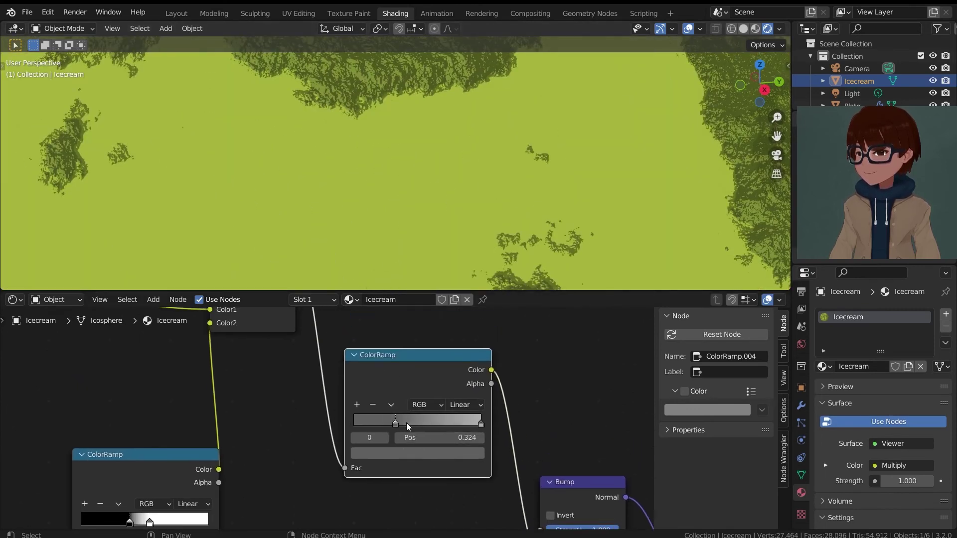
pyautogui.moveTo(406, 424); pyautogui.dragTo(410, 423)
# Set the light grey stop of the Bump's ColorRamp to position 0.851 and the dark grey stop to 0.549.
pyautogui.scroll(-6, 418, 196)
pyautogui.scroll(1, 418, 199)
pyautogui.moveTo(417, 199); pyautogui.dragTo(413, 203, button='middle')
pyautogui.moveTo(477, 423)
pyautogui.mouseDown()
pyautogui.moveTo(439, 422)
pyautogui.moveTo(457, 418)
pyautogui.mouseUp()
pyautogui.scroll(-3, 404, 163)
pyautogui.moveTo(404, 162); pyautogui.dragTo(292, 160, button='middle')
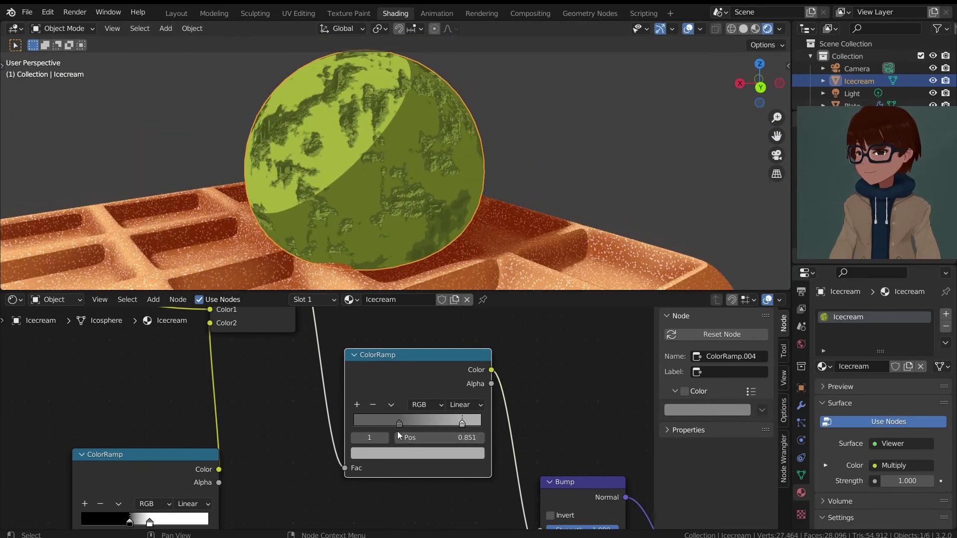
pyautogui.moveTo(398, 423)
pyautogui.mouseDown()
pyautogui.moveTo(390, 415)
pyautogui.moveTo(468, 412)
pyautogui.moveTo(439, 418)
pyautogui.mouseUp()
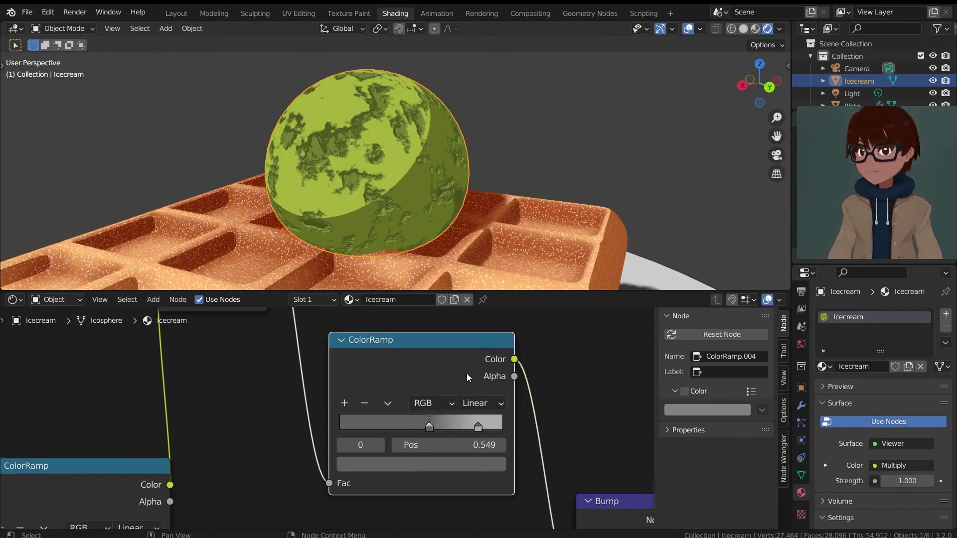
# Reduce the Bump node's strength to 0.487 and check the ice cream's surface from several angles.
pyautogui.scroll(-3, 409, 394)
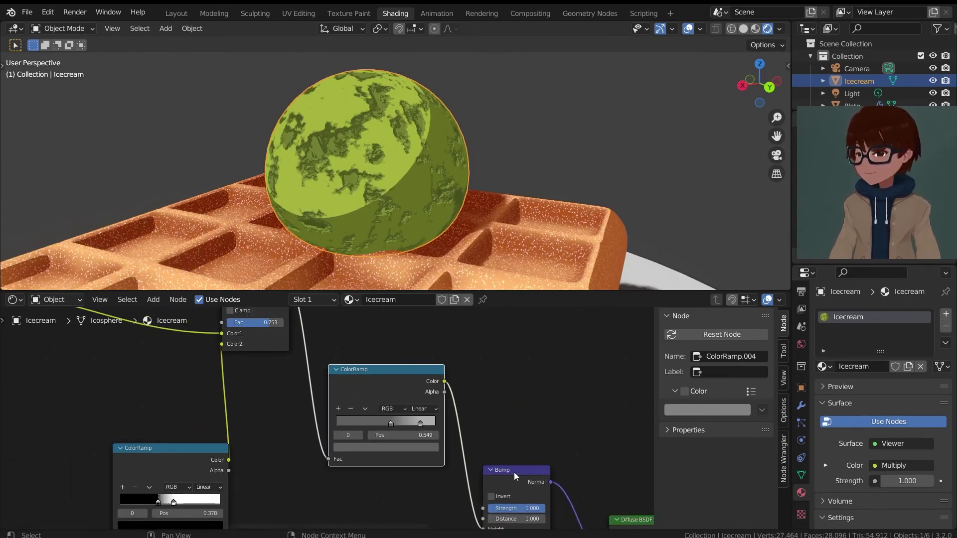
pyautogui.moveTo(514, 475); pyautogui.dragTo(462, 418, button='middle')
pyautogui.moveTo(417, 188); pyautogui.dragTo(447, 196, button='middle')
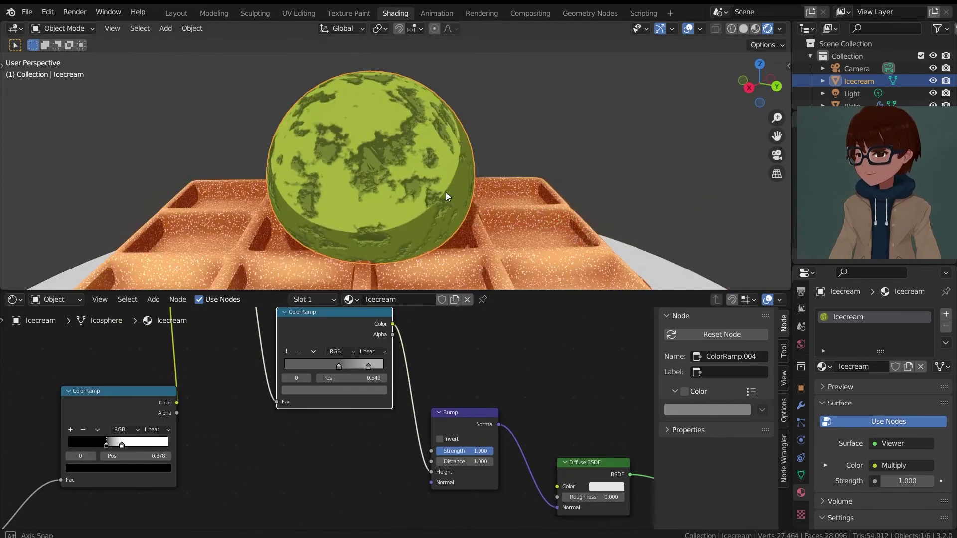
pyautogui.scroll(5, 501, 377)
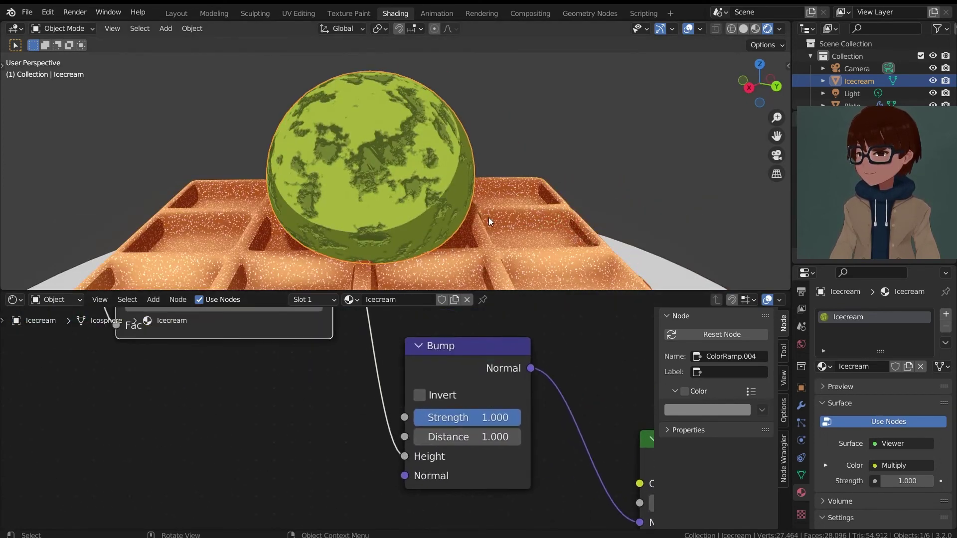
pyautogui.moveTo(445, 331); pyautogui.dragTo(441, 344, button='middle')
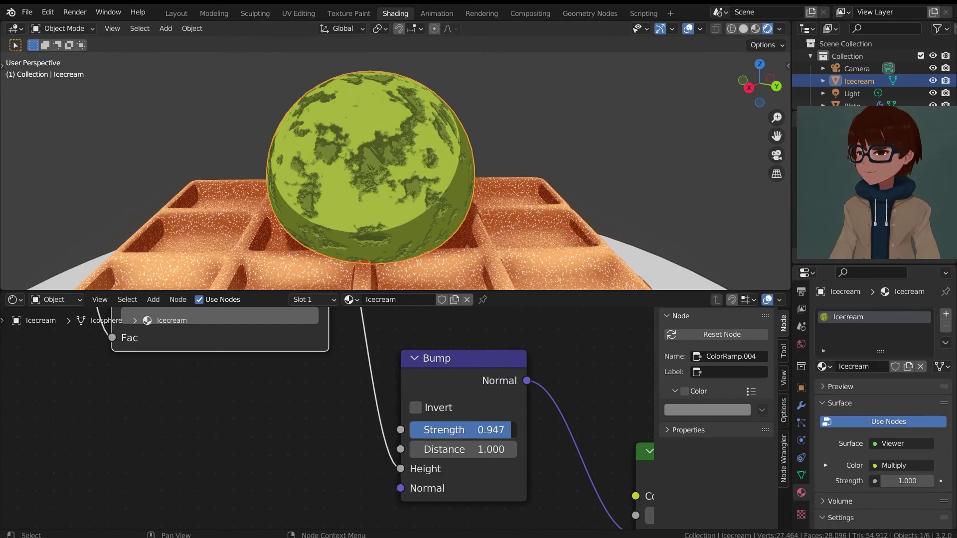
pyautogui.moveTo(510, 429); pyautogui.dragTo(465, 429)
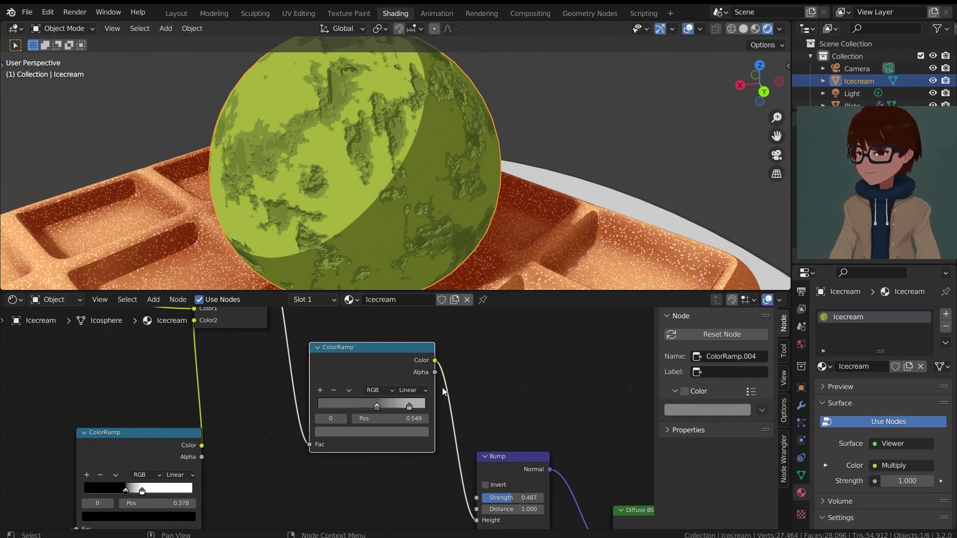
pyautogui.scroll(2, 413, 387)
pyautogui.scroll(-2, 399, 389)
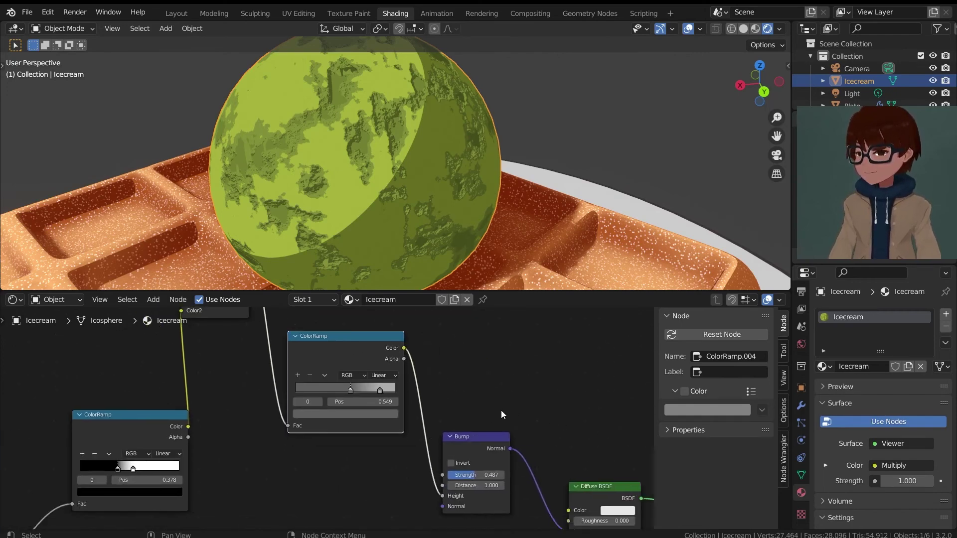
pyautogui.moveTo(455, 175); pyautogui.dragTo(598, 159, button='middle')
pyautogui.scroll(-3, 523, 169)
pyautogui.scroll(-4, 581, 375)
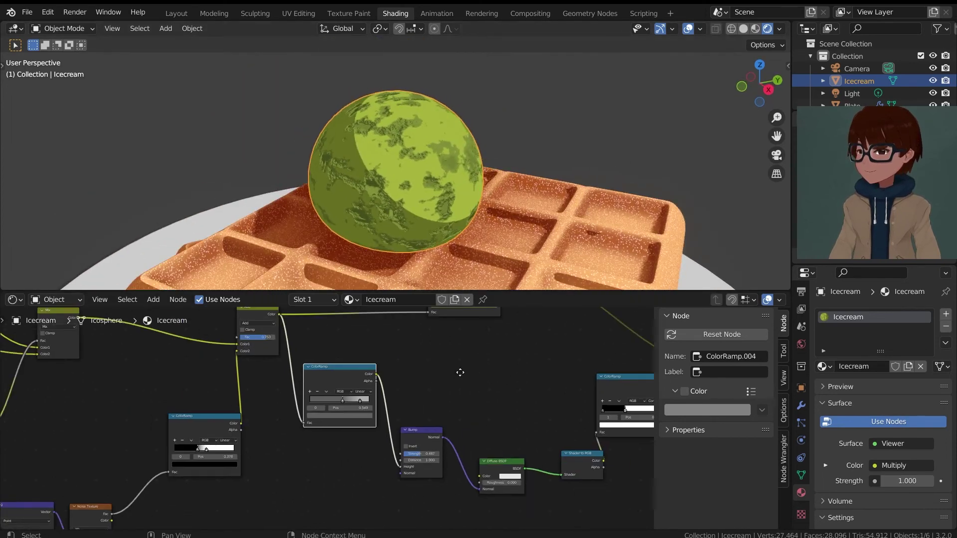
# Preview the output of the Noise Texture with scale 6.3 that drives the Add node's ColorRamp on the ice cream.
pyautogui.scroll(1, 453, 381)
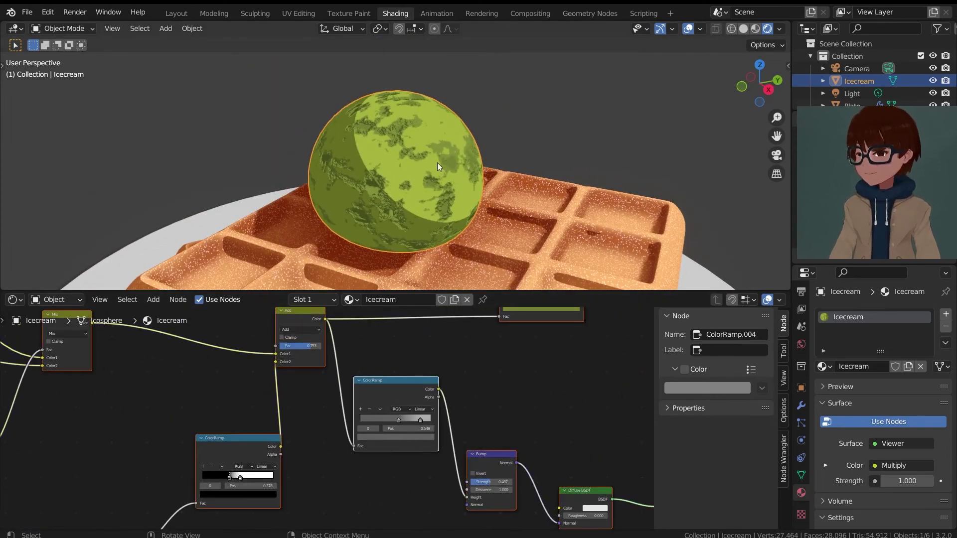
pyautogui.scroll(3, 483, 210)
pyautogui.click(420, 343)
pyautogui.scroll(-1, 421, 343)
pyautogui.moveTo(254, 397); pyautogui.dragTo(393, 387, button='middle')
pyautogui.scroll(-4, 393, 388)
pyautogui.moveTo(271, 492); pyautogui.dragTo(408, 383, button='middle')
pyautogui.scroll(4, 410, 384)
pyautogui.scroll(5, 449, 166)
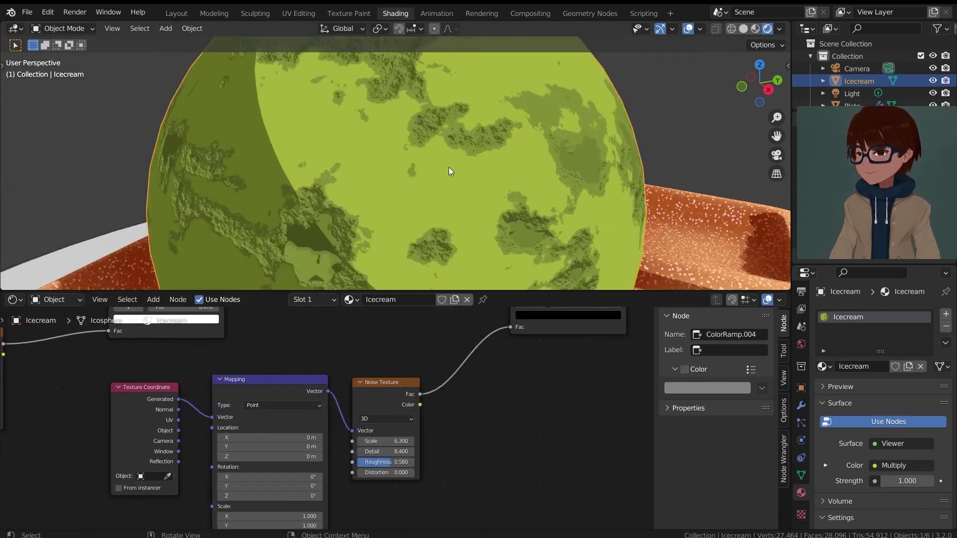
pyautogui.scroll(-1, 441, 172)
pyautogui.keyDown('ctrl'); pyautogui.keyDown('shift'); pyautogui.click(414, 384); pyautogui.keyUp('shift'); pyautogui.keyUp('ctrl')
# Reduce the previewed Noise Texture's detail to 5.8 and its roughness to 0.400.
pyautogui.scroll(-5, 405, 178)
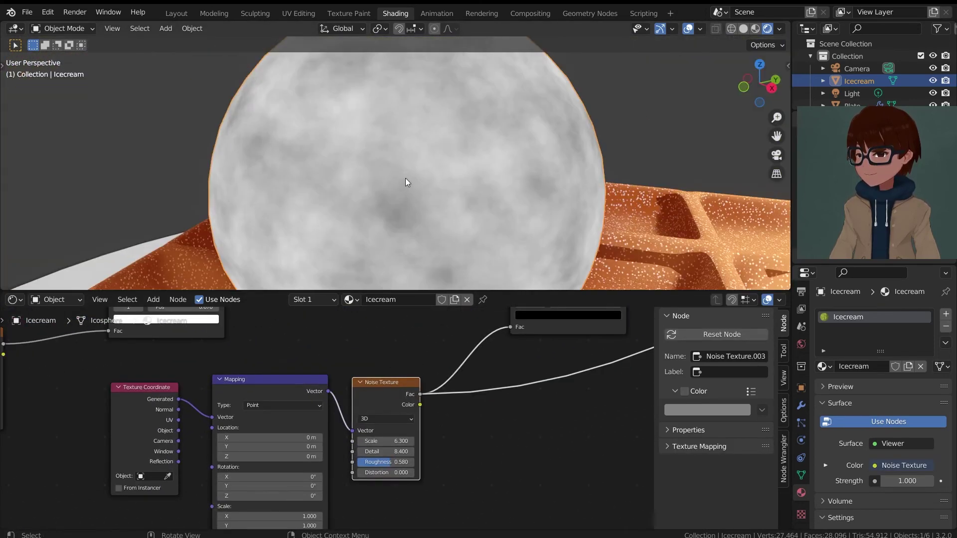
pyautogui.scroll(-10, 510, 382)
pyautogui.moveTo(509, 381); pyautogui.dragTo(379, 421, button='middle')
pyautogui.scroll(4, 573, 326)
pyautogui.moveTo(573, 326); pyautogui.dragTo(678, 355, button='middle')
pyautogui.scroll(1, 476, 235)
pyautogui.moveTo(358, 505); pyautogui.dragTo(319, 425, button='middle')
pyautogui.scroll(6, 496, 372)
pyautogui.scroll(8, 448, 415)
pyautogui.scroll(1, 448, 418)
pyautogui.moveTo(447, 421)
pyautogui.mouseDown()
pyautogui.moveTo(438, 423)
pyautogui.moveTo(441, 443)
pyautogui.moveTo(458, 435)
pyautogui.mouseUp()
pyautogui.scroll(-8, 458, 435)
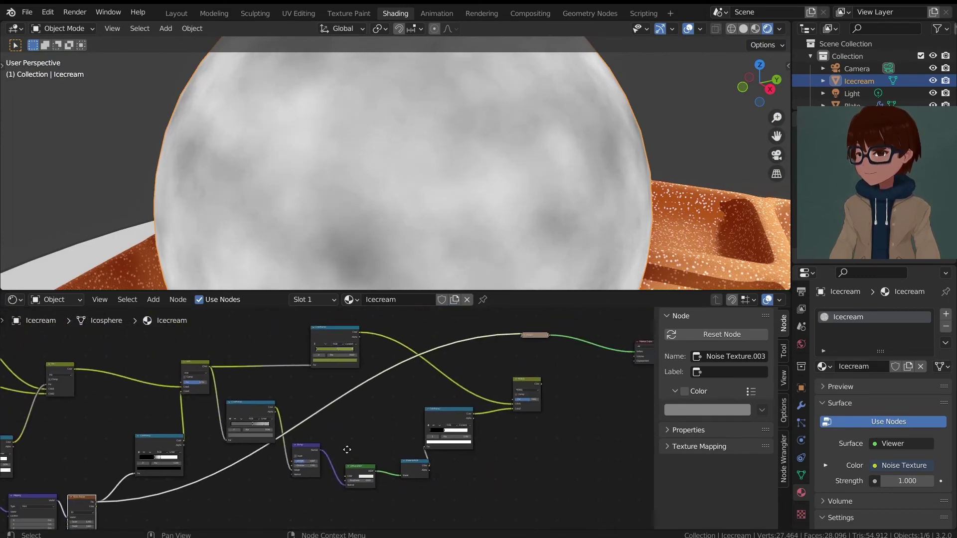
# Preview the Multiply node's output on the ice cream again.
pyautogui.keyDown('ctrl'); pyautogui.keyDown('shift'); pyautogui.click(573, 366); pyautogui.keyUp('shift'); pyautogui.keyUp('ctrl')
pyautogui.scroll(-3, 495, 106)
pyautogui.moveTo(496, 106); pyautogui.dragTo(456, 137, button='middle')
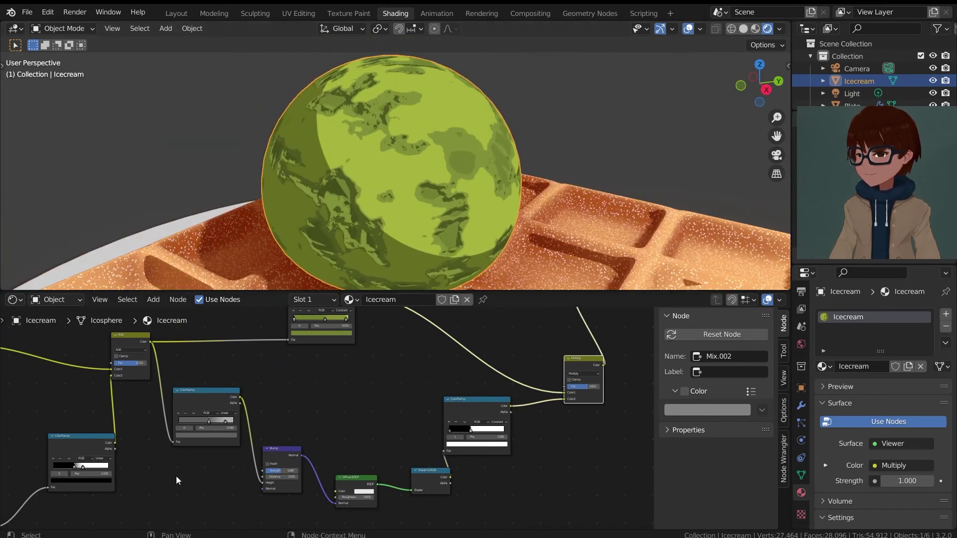
# Try a scale of 8.2 on the Noise Texture driving the Add node's ColorRamp, and undo it.
pyautogui.scroll(4, 419, 436)
pyautogui.moveTo(316, 514); pyautogui.dragTo(447, 393, button='middle')
pyautogui.scroll(4, 475, 366)
pyautogui.scroll(3, 447, 393)
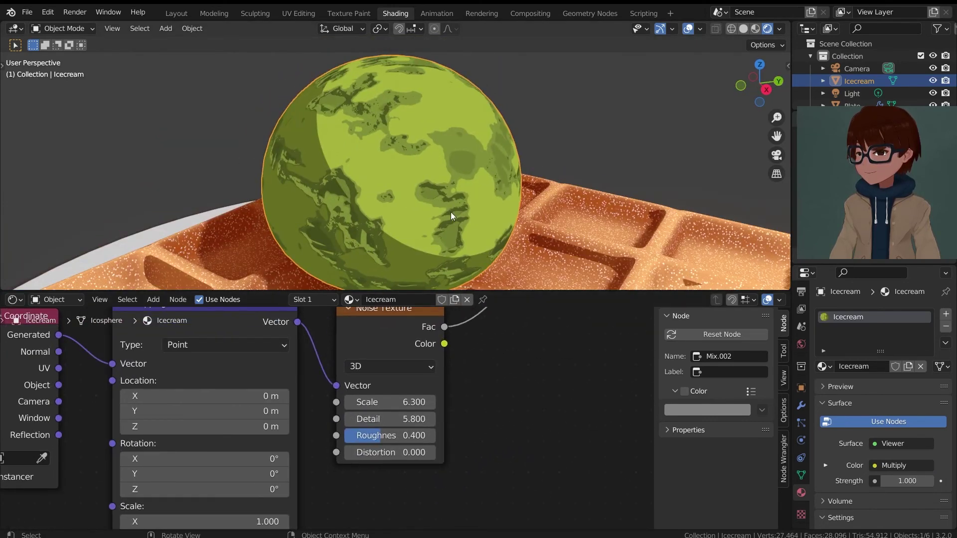
pyautogui.scroll(3, 422, 386)
pyautogui.moveTo(411, 396); pyautogui.dragTo(465, 399)
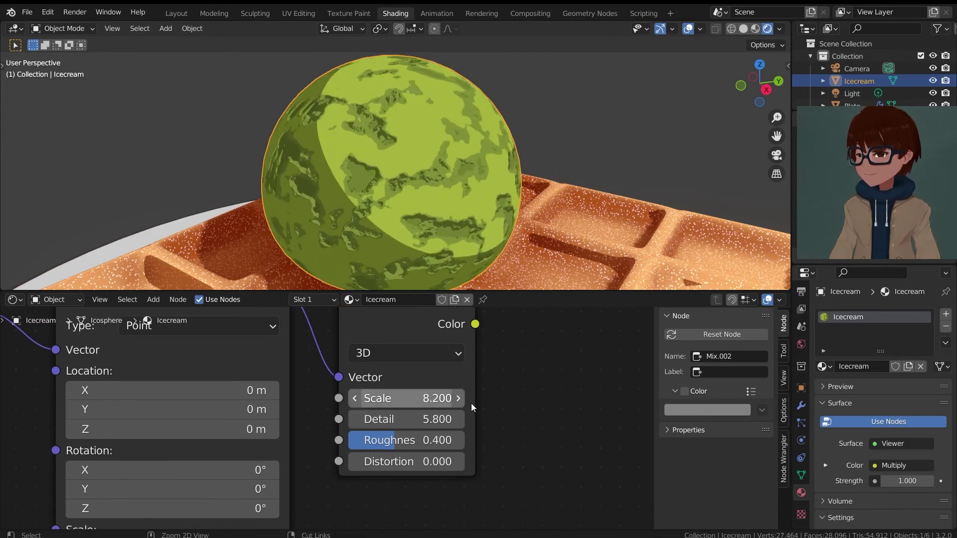
pyautogui.hotkey('ctrl', 'z')
# Set the same Noise Texture's detail to 5.1 and roughness to 0.440, and check the ice cream from several angles.
pyautogui.scroll(-4, 398, 424)
pyautogui.scroll(1, 397, 424)
pyautogui.moveTo(397, 424)
pyautogui.mouseDown()
pyautogui.moveTo(418, 424)
pyautogui.moveTo(414, 439)
pyautogui.moveTo(398, 438)
pyautogui.moveTo(380, 419)
pyautogui.moveTo(401, 419)
pyautogui.mouseUp()
pyautogui.scroll(3, 380, 103)
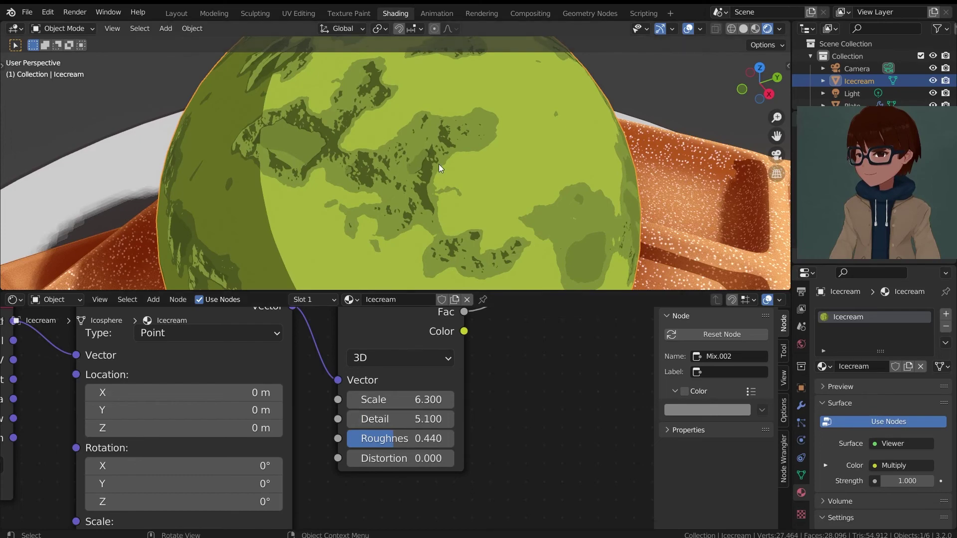
pyautogui.scroll(-4, 438, 164)
pyautogui.moveTo(439, 164); pyautogui.dragTo(346, 130, button='middle')
pyautogui.scroll(-6, 346, 130)
pyautogui.moveTo(468, 108); pyautogui.dragTo(578, 149, button='middle')
pyautogui.scroll(5, 418, 112)
pyautogui.scroll(-4, 568, 373)
pyautogui.moveTo(568, 372); pyautogui.dragTo(474, 392, button='middle')
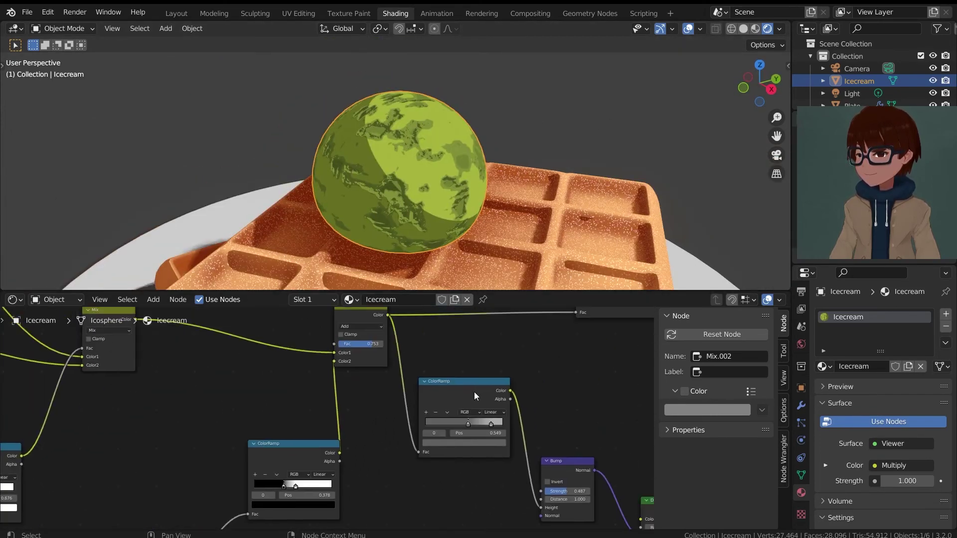
# Slightly brighten the middle stop of the green ColorRamp and check the ice cream's colour.
pyautogui.scroll(-3, 474, 392)
pyautogui.moveTo(491, 349); pyautogui.dragTo(384, 406, button='middle')
pyautogui.scroll(3, 384, 405)
pyautogui.moveTo(481, 357); pyautogui.dragTo(390, 388, button='middle')
pyautogui.scroll(5, 407, 383)
pyautogui.scroll(8, 391, 389)
pyautogui.moveTo(454, 356); pyautogui.dragTo(430, 388, button='middle')
pyautogui.scroll(2, 436, 202)
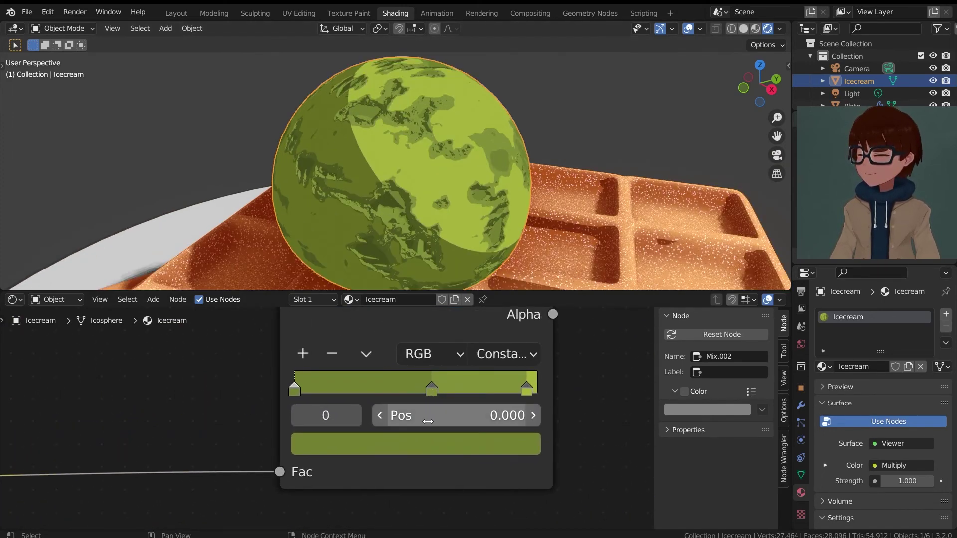
pyautogui.click(432, 390)
pyautogui.click(432, 443)
pyautogui.moveTo(489, 179); pyautogui.dragTo(490, 175)
pyautogui.moveTo(573, 167)
pyautogui.mouseDown(button='middle')
pyautogui.moveTo(350, 178)
pyautogui.moveTo(569, 174)
pyautogui.mouseUp(button='middle')
pyautogui.scroll(-4, 481, 178)
pyautogui.scroll(5, 561, 199)
pyautogui.scroll(-3, 573, 399)
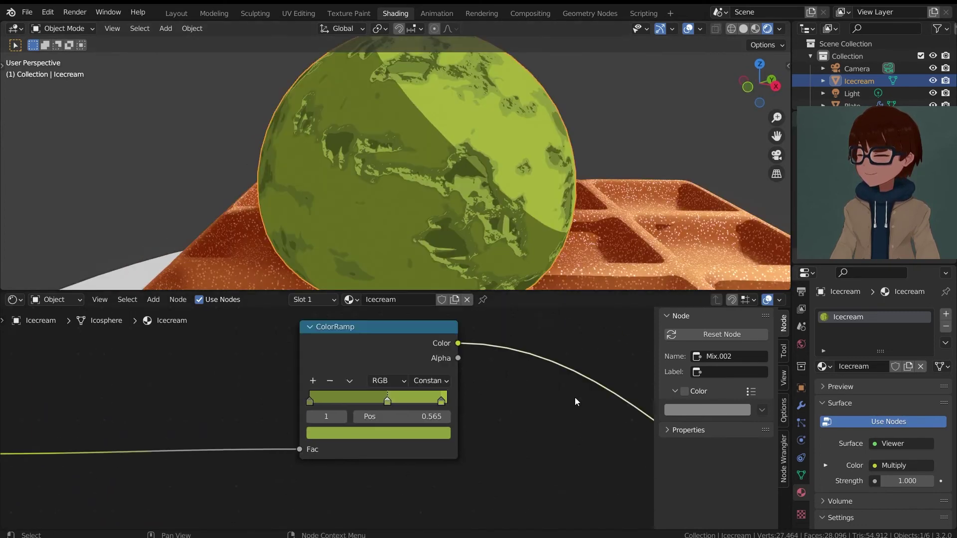
# Select the first stop of the green ColorRamp and lower the Multiply node's factor to 0.360.
pyautogui.scroll(2, 385, 406)
pyautogui.click(299, 395)
pyautogui.scroll(-5, 560, 449)
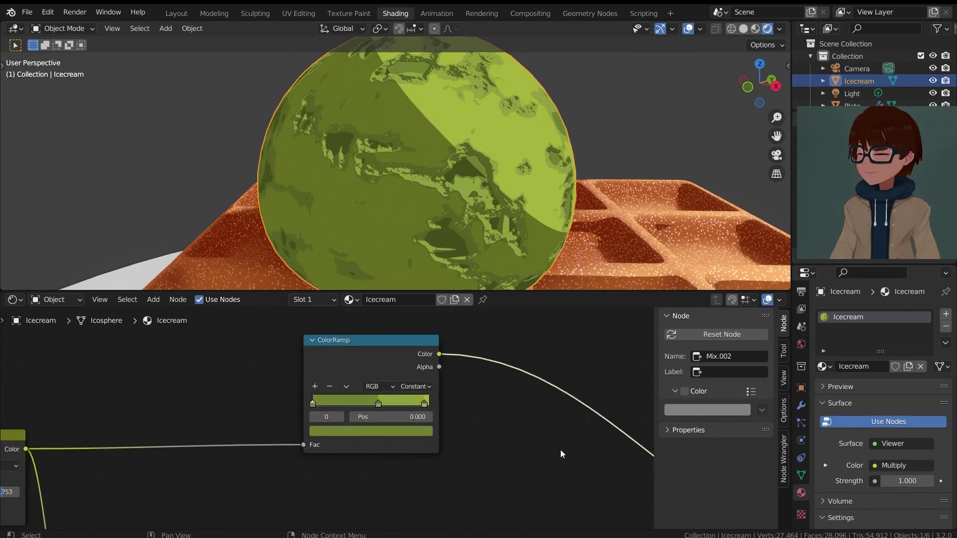
pyautogui.scroll(3, 494, 450)
pyautogui.moveTo(440, 468); pyautogui.dragTo(302, 468, button='middle')
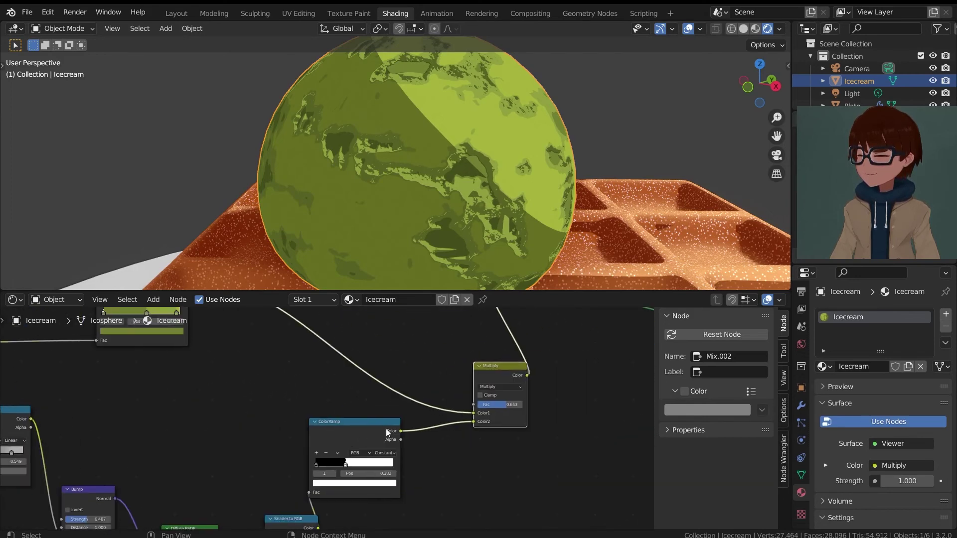
pyautogui.scroll(4, 385, 428)
pyautogui.moveTo(566, 399)
pyautogui.mouseDown()
pyautogui.moveTo(525, 400)
pyautogui.moveTo(563, 400)
pyautogui.moveTo(555, 399)
pyautogui.mouseUp()
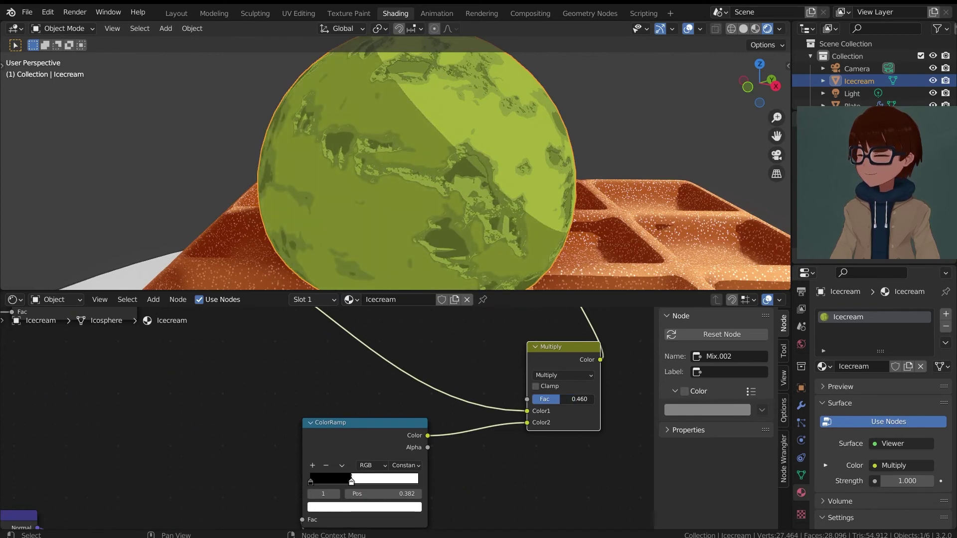
# Try brightening the first stop of the green ColorRamp to a value of 0.267.
pyautogui.scroll(-5, 401, 396)
pyautogui.moveTo(241, 334); pyautogui.dragTo(482, 420, button='middle')
pyautogui.scroll(8, 483, 420)
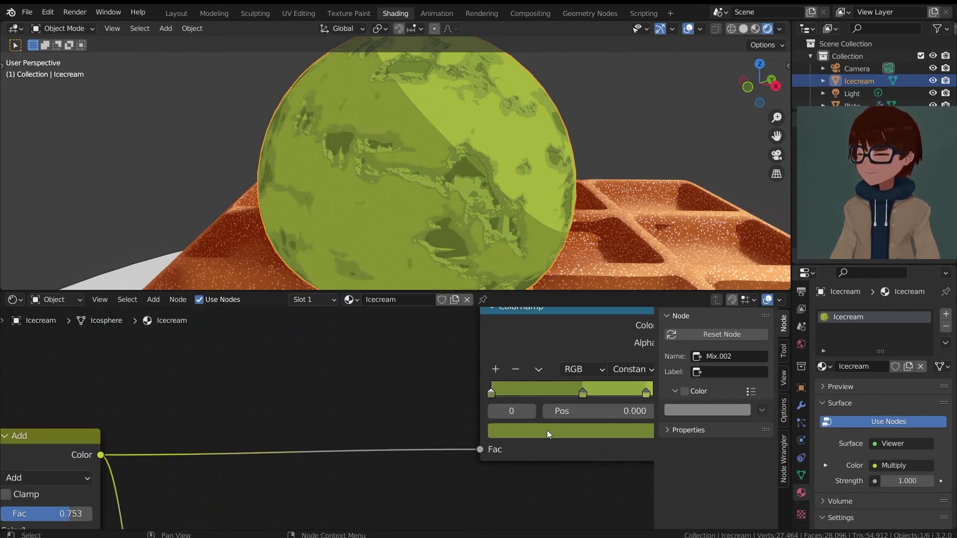
pyautogui.click(547, 431)
pyautogui.moveTo(621, 268); pyautogui.dragTo(620, 256)
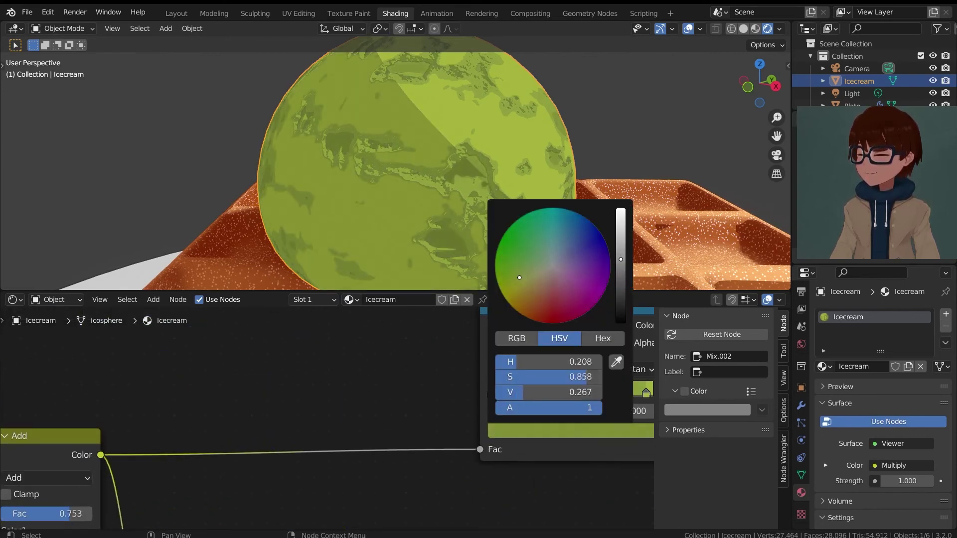
pyautogui.moveTo(573, 142); pyautogui.dragTo(482, 175, button='middle')
pyautogui.scroll(-5, 516, 145)
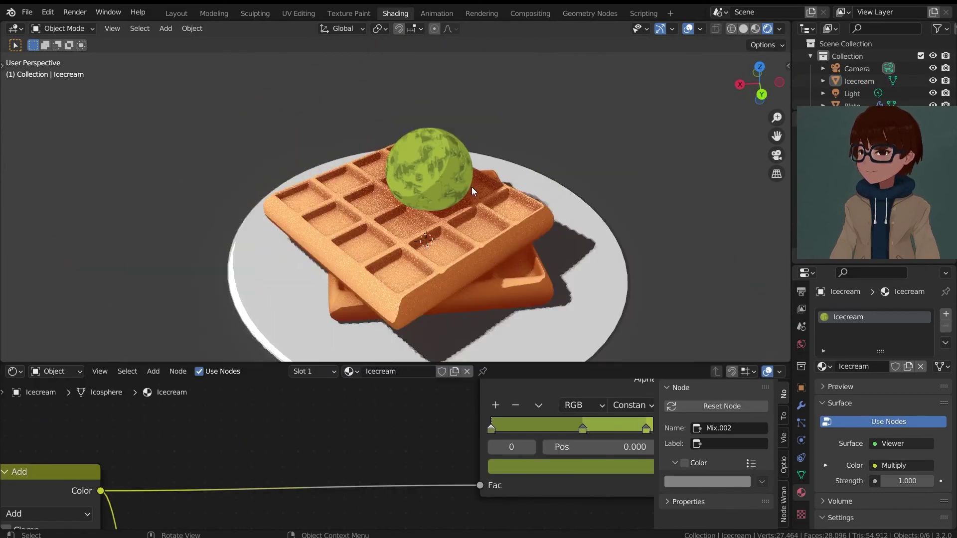
# Set the colour value of the green ColorRamp's first stop to 0.272 and check the shaded side of the ice cream.
pyautogui.moveTo(471, 187); pyautogui.dragTo(312, 193, button='middle')
pyautogui.scroll(5, 334, 210)
pyautogui.scroll(-5, 312, 192)
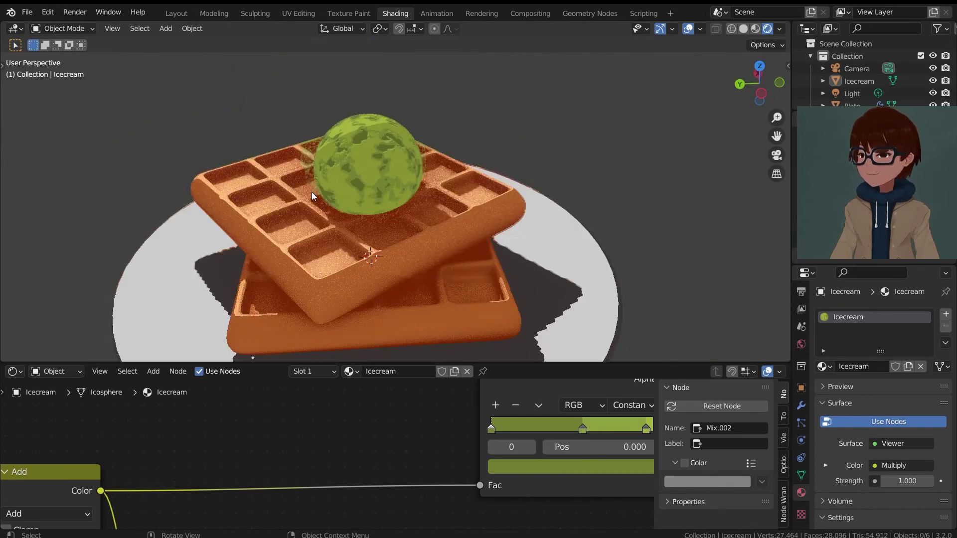
pyautogui.scroll(3, 312, 193)
pyautogui.click(576, 463)
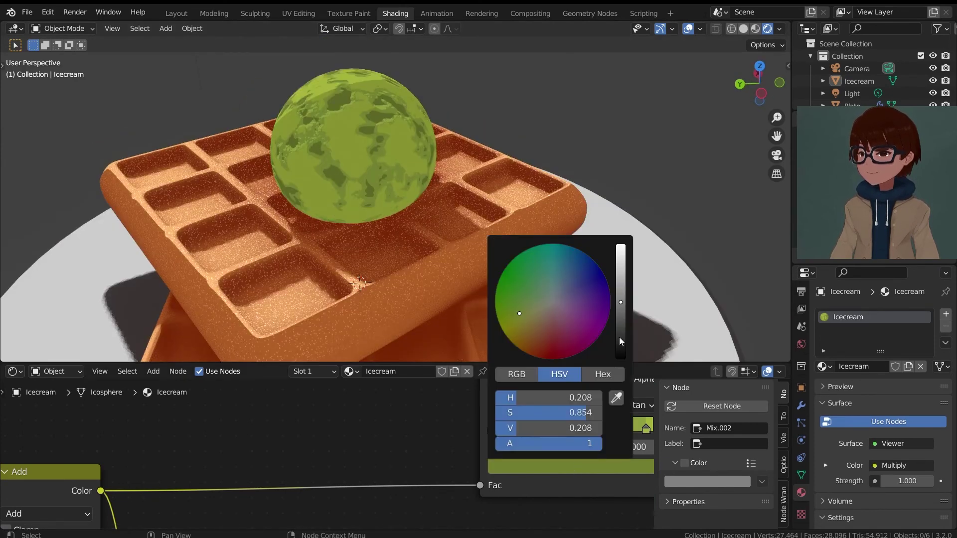
pyautogui.click(620, 294)
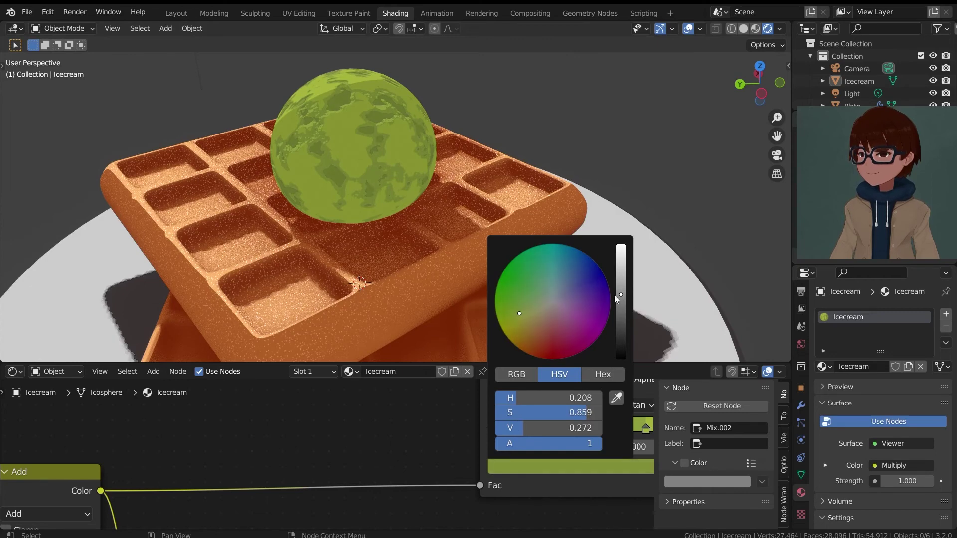
pyautogui.moveTo(277, 190); pyautogui.dragTo(353, 198, button='middle')
pyautogui.scroll(-9, 497, 471)
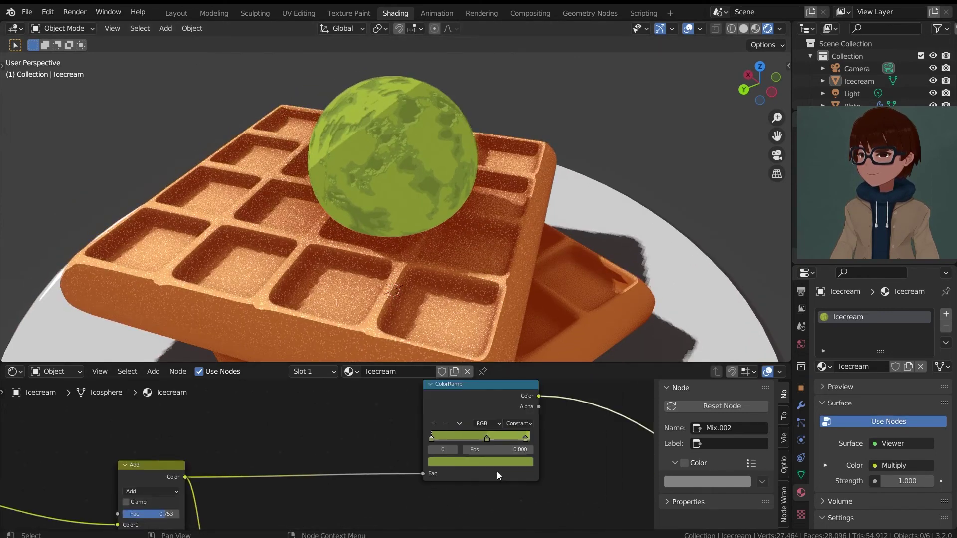
# Test a factor of 0.540 on the Multiply node and settle on a slightly lower one.
pyautogui.moveTo(497, 471); pyautogui.dragTo(209, 384, button='middle')
pyautogui.scroll(3, 458, 408)
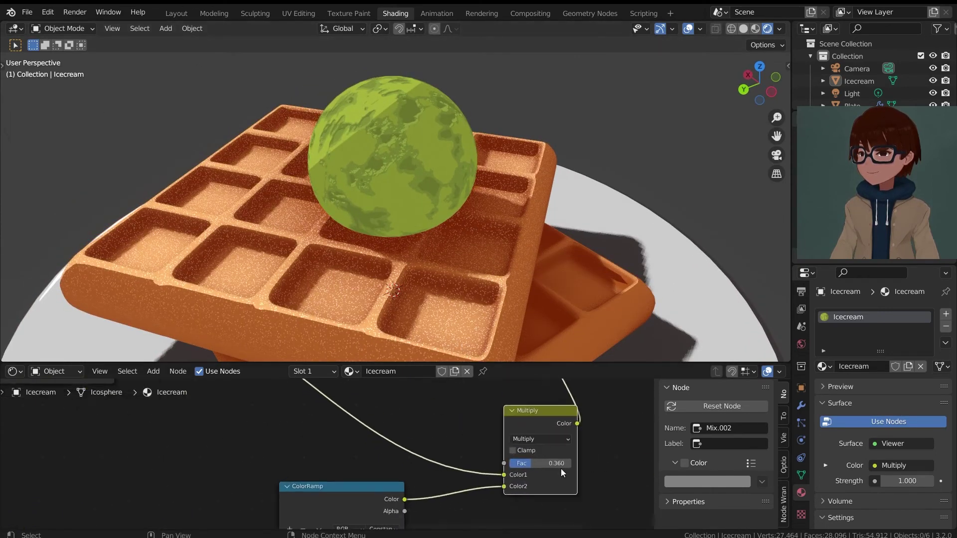
pyautogui.moveTo(516, 465)
pyautogui.mouseDown()
pyautogui.moveTo(540, 464)
pyautogui.moveTo(525, 464)
pyautogui.mouseUp()
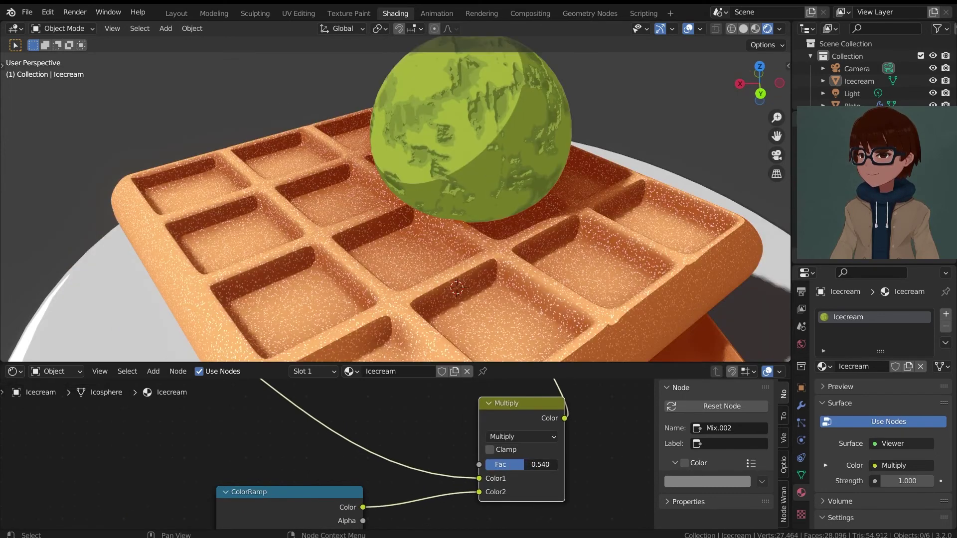
pyautogui.moveTo(523, 465); pyautogui.dragTo(506, 465)
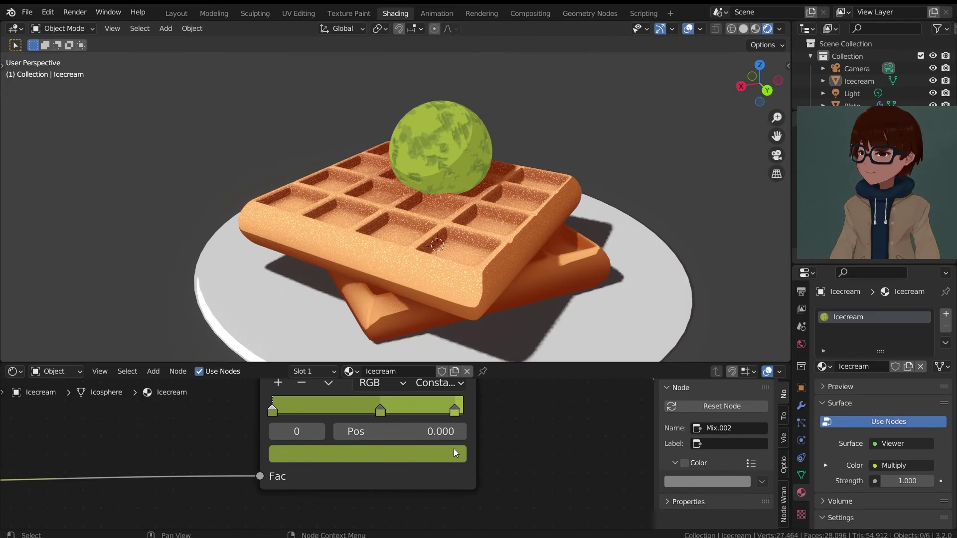
# Set the green ColorRamp's stop at 0.956 to hue 0.197, saturation 0.903 and value 0.446, and open the middle stop's colour.
pyautogui.click(454, 448)
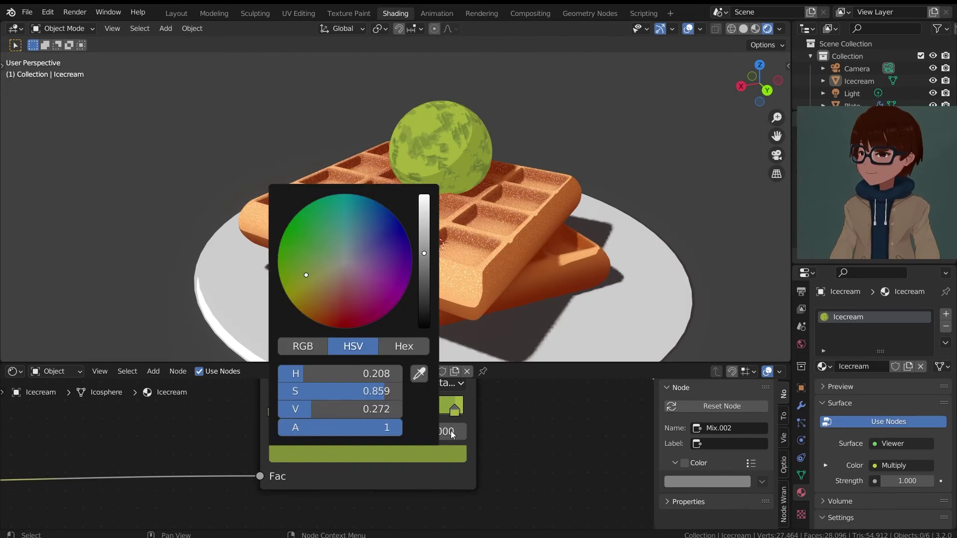
pyautogui.click(454, 410)
pyautogui.click(438, 450)
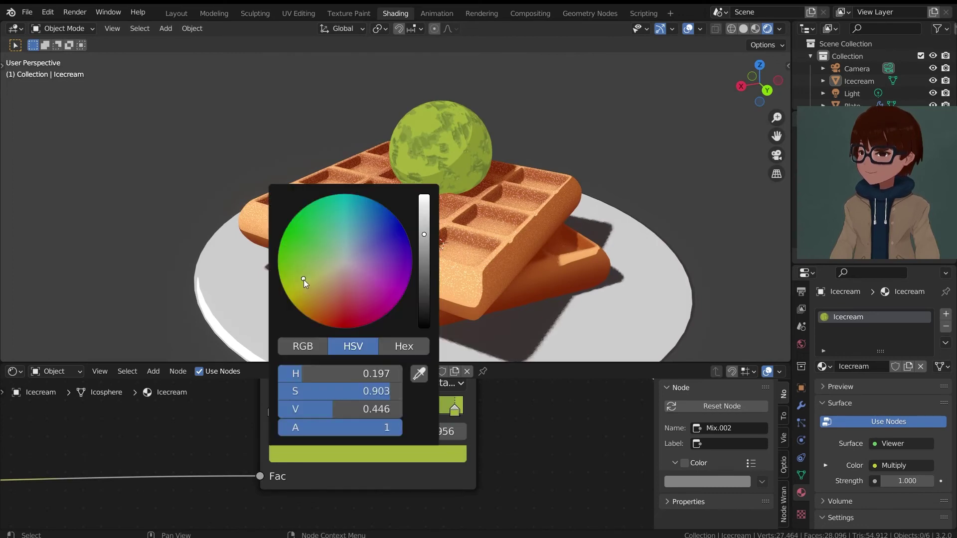
pyautogui.scroll(5, 539, 173)
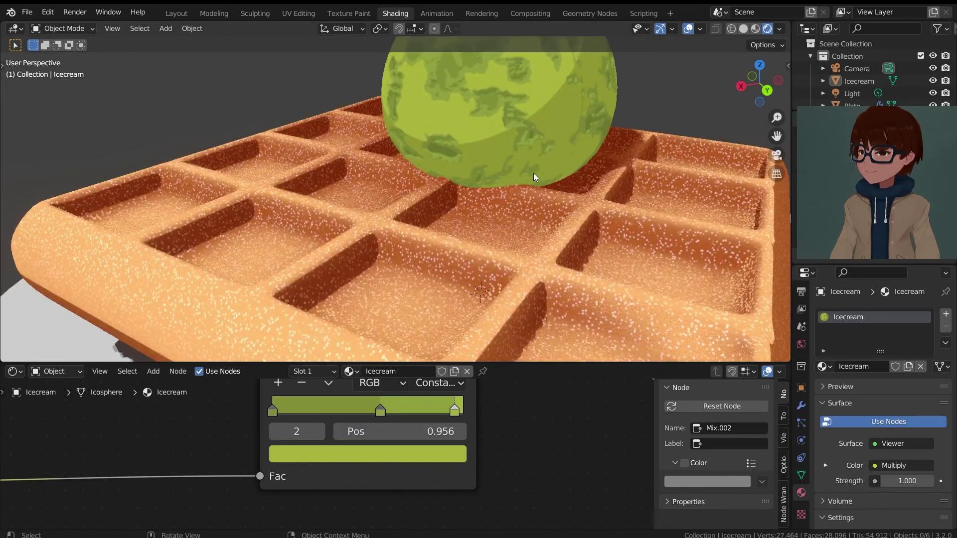
pyautogui.moveTo(381, 403); pyautogui.dragTo(371, 454)
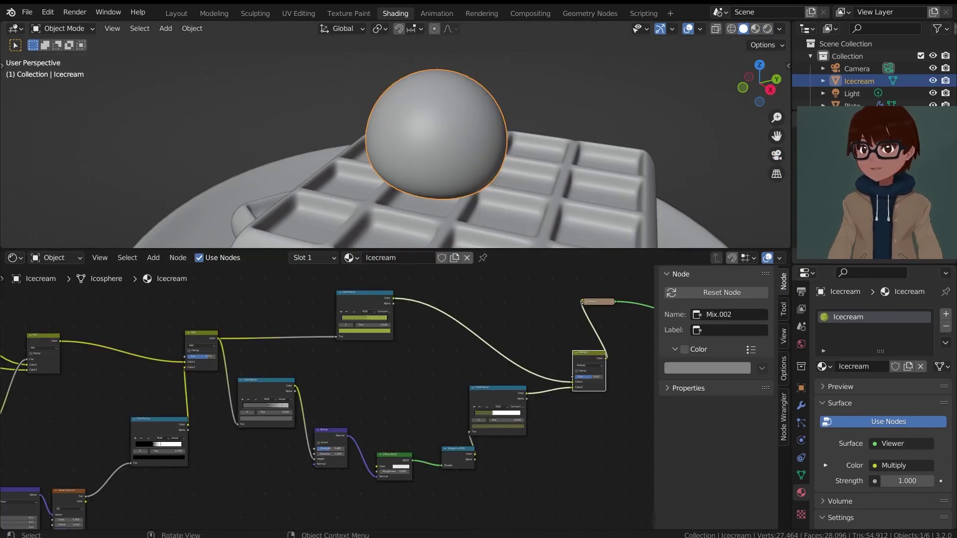
# Switch the 3D viewport from solid to rendered shading.
pyautogui.moveTo(550, 116); pyautogui.dragTo(528, 121, button='middle')
pyautogui.press('z')
pyautogui.click(536, 52)
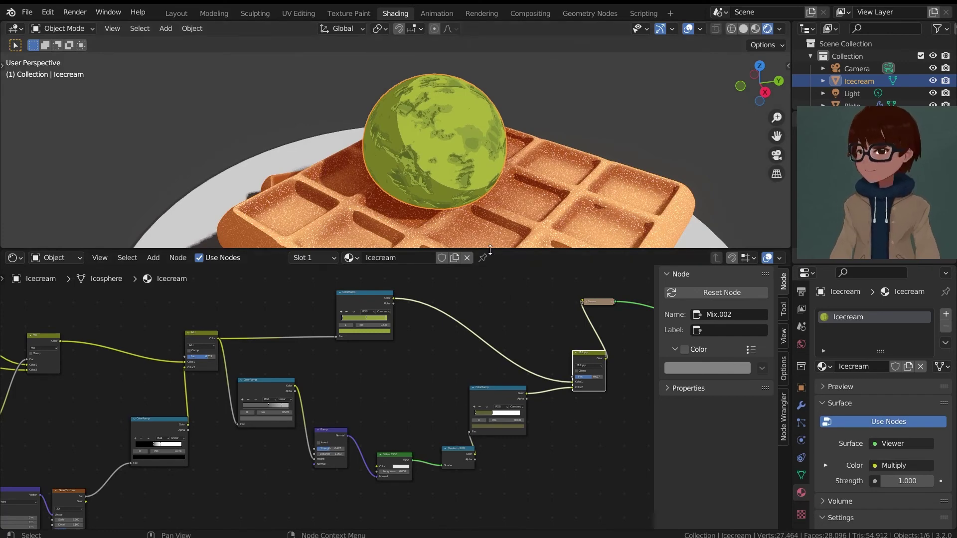
# Add a Frame node to the ice cream material and place it beside the upper Texture Coordinate nodes.
pyautogui.scroll(-2, 478, 330)
pyautogui.moveTo(147, 338); pyautogui.dragTo(322, 363, button='middle')
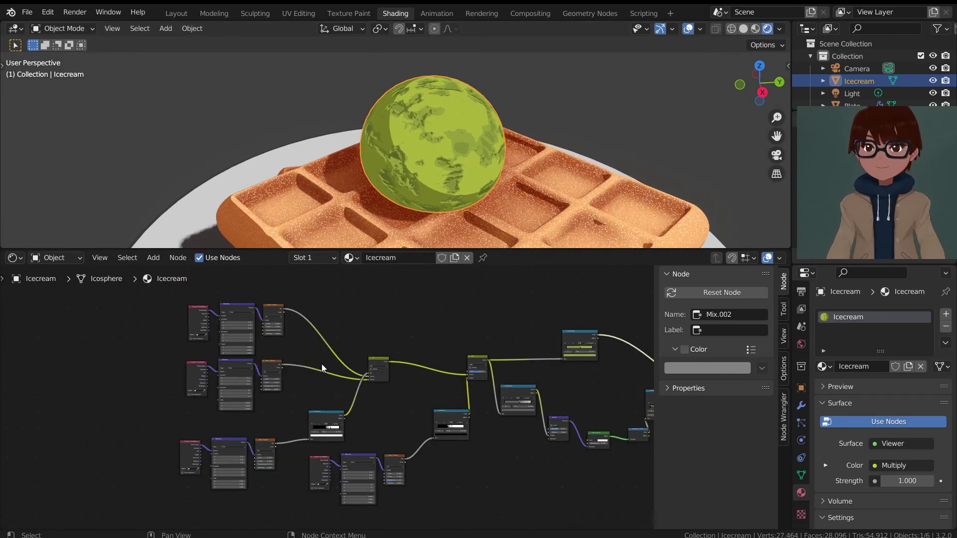
pyautogui.scroll(2, 150, 359)
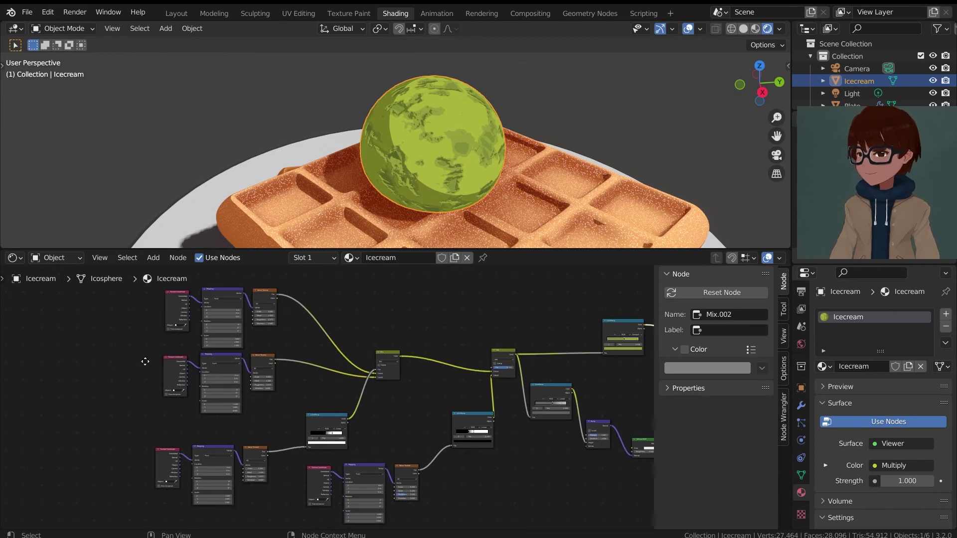
pyautogui.scroll(2, 161, 382)
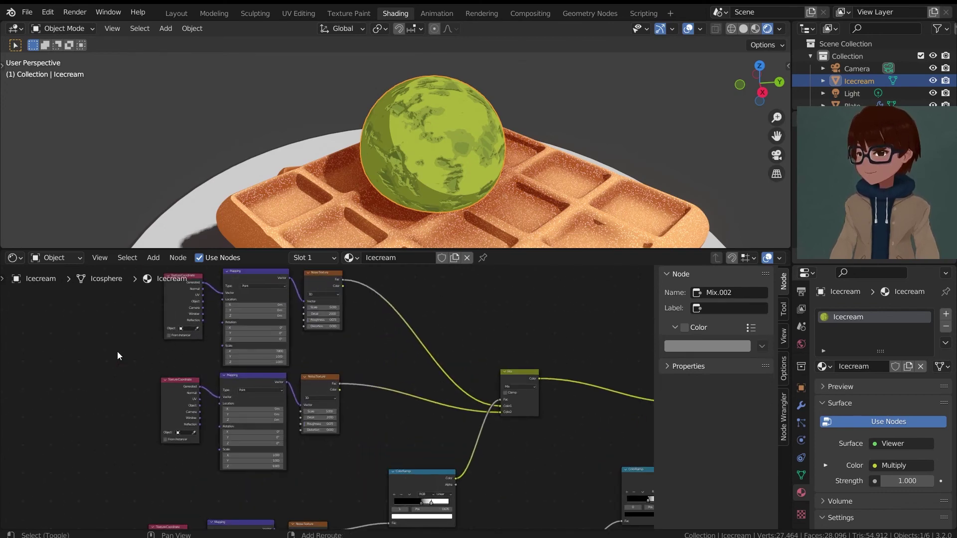
pyautogui.hotkey('shift', 'a')
pyautogui.moveTo(94, 385)
pyautogui.click(168, 388)
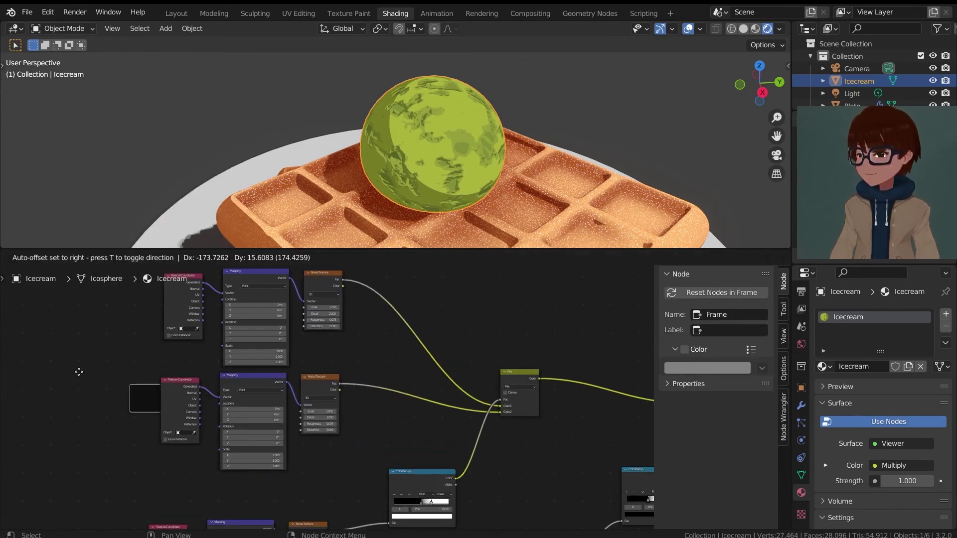
pyautogui.click(58, 370)
# Parent the two upper Texture Coordinate, Mapping and Noise Texture chains to the new empty frame.
pyautogui.scroll(-1, 87, 343)
pyautogui.moveTo(86, 343); pyautogui.dragTo(157, 363, button='middle')
pyautogui.moveTo(199, 310); pyautogui.dragTo(369, 403)
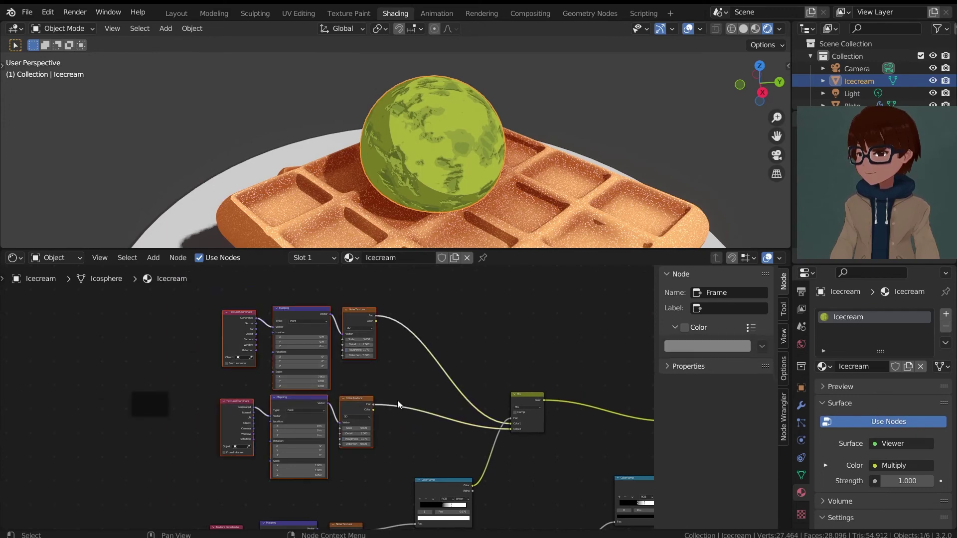
pyautogui.scroll(1, 396, 399)
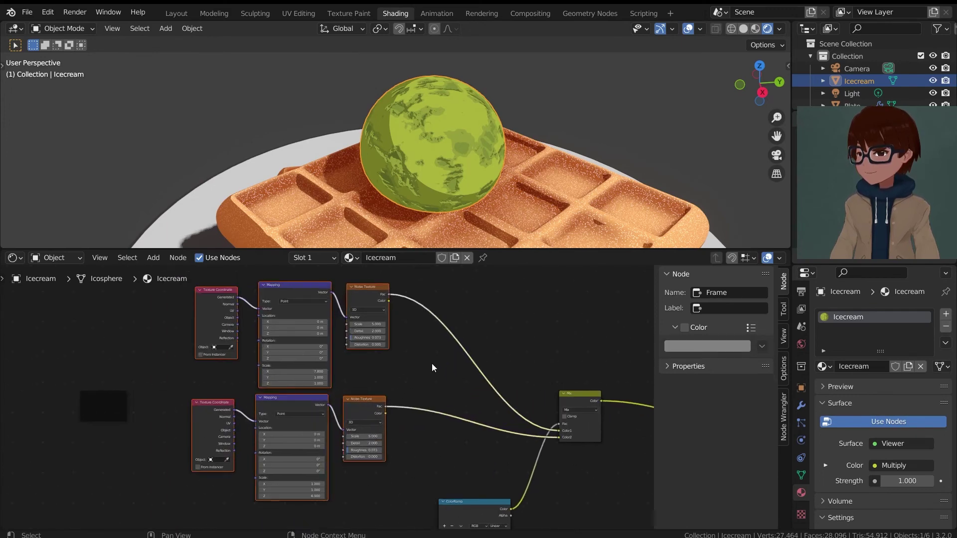
pyautogui.keyDown('shift'); pyautogui.click(98, 410); pyautogui.keyUp('shift')
pyautogui.scroll(-1, 122, 355)
pyautogui.moveTo(121, 355); pyautogui.dragTo(156, 348, button='middle')
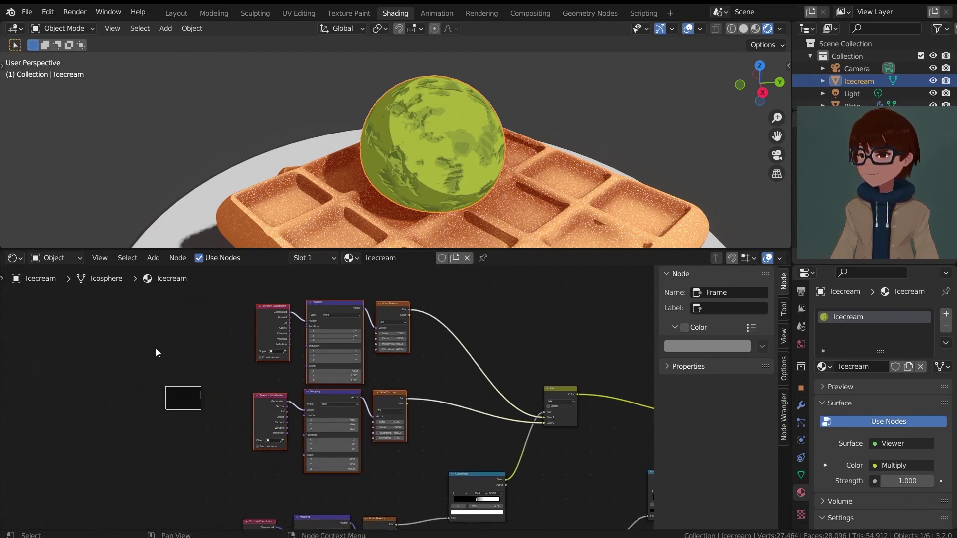
pyautogui.scroll(1, 156, 349)
pyautogui.hotkey('ctrl', 'p')
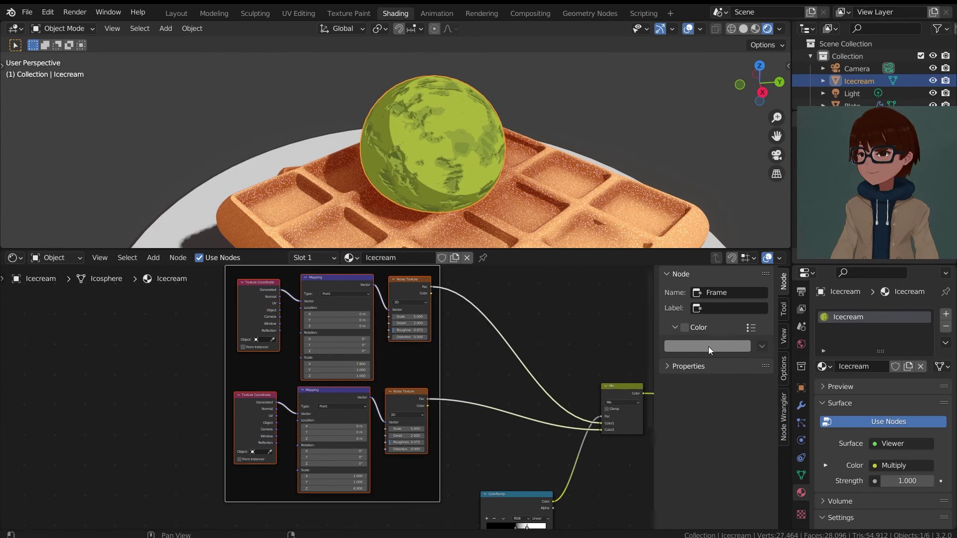
# Give the frame around the two upper noise chains a custom orange-brown colour and label it "Stripes".
pyautogui.click(684, 327)
pyautogui.click(699, 349)
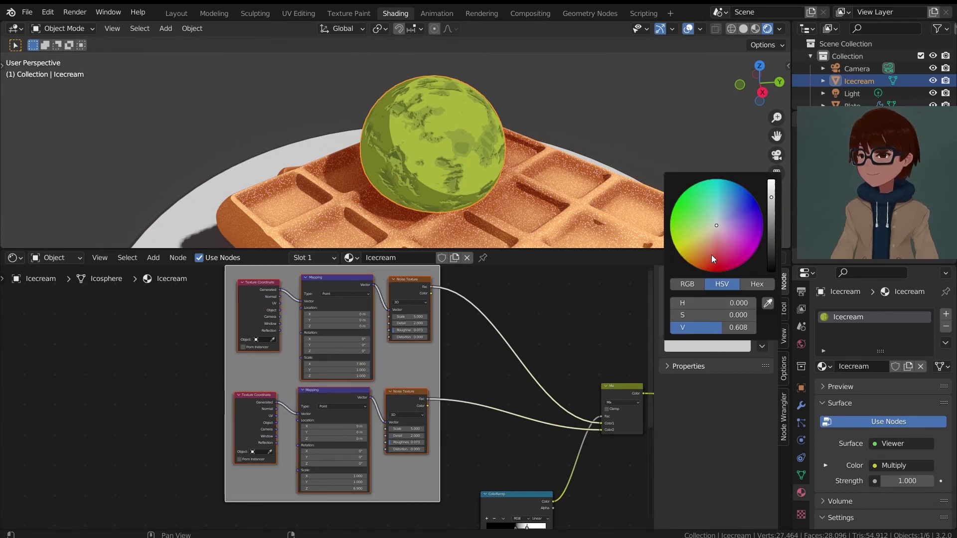
pyautogui.moveTo(710, 255); pyautogui.dragTo(718, 239)
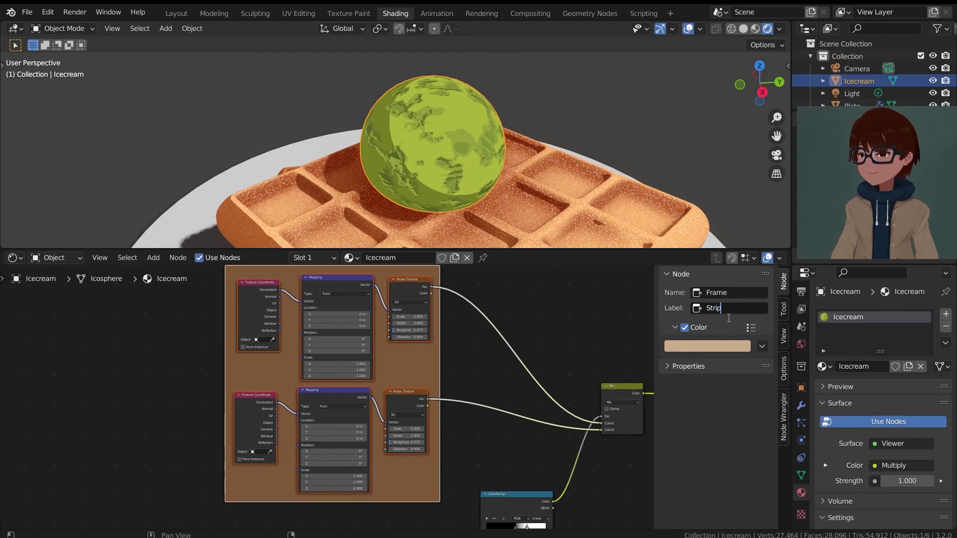
pyautogui.press('Return')
# Add a second Frame node and place it beside the noise chain below the Stripes frame.
pyautogui.scroll(-5, 439, 374)
pyautogui.moveTo(450, 440); pyautogui.dragTo(447, 390, button='middle')
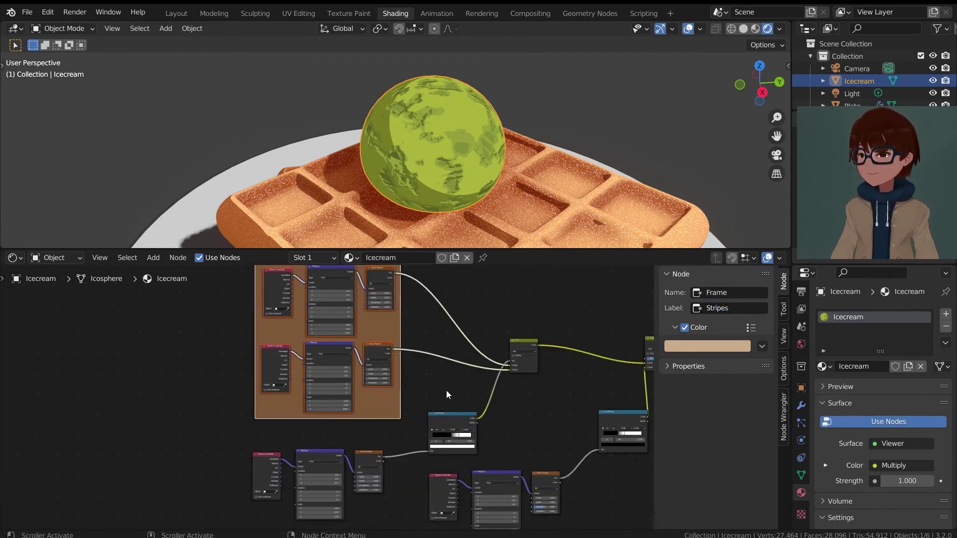
pyautogui.scroll(4, 446, 390)
pyautogui.keyDown('shift'); pyautogui.scroll(-3, 253, 478); pyautogui.keyUp('shift')
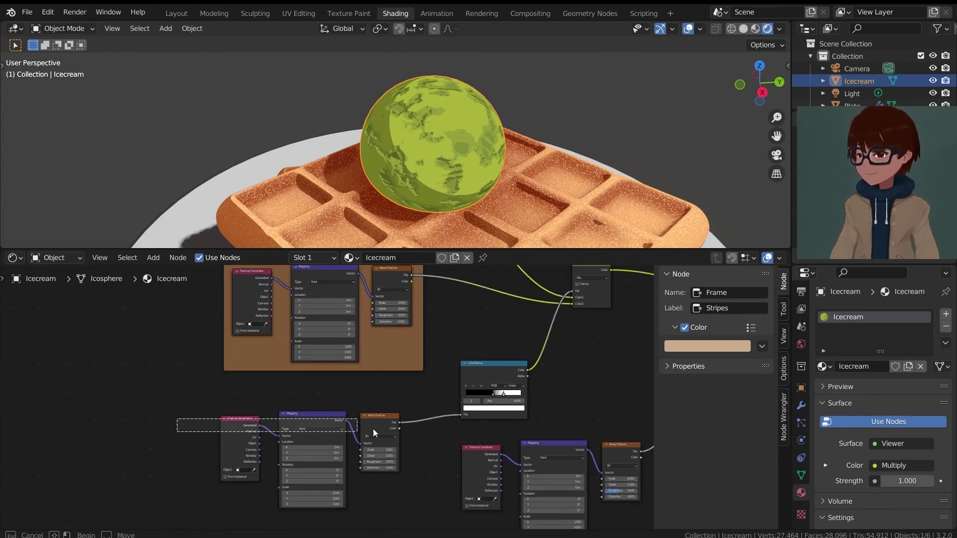
pyautogui.scroll(-3, 399, 307)
pyautogui.moveTo(393, 330); pyautogui.dragTo(379, 362, button='middle')
pyautogui.scroll(3, 379, 361)
pyautogui.moveTo(326, 432); pyautogui.dragTo(348, 391, button='middle')
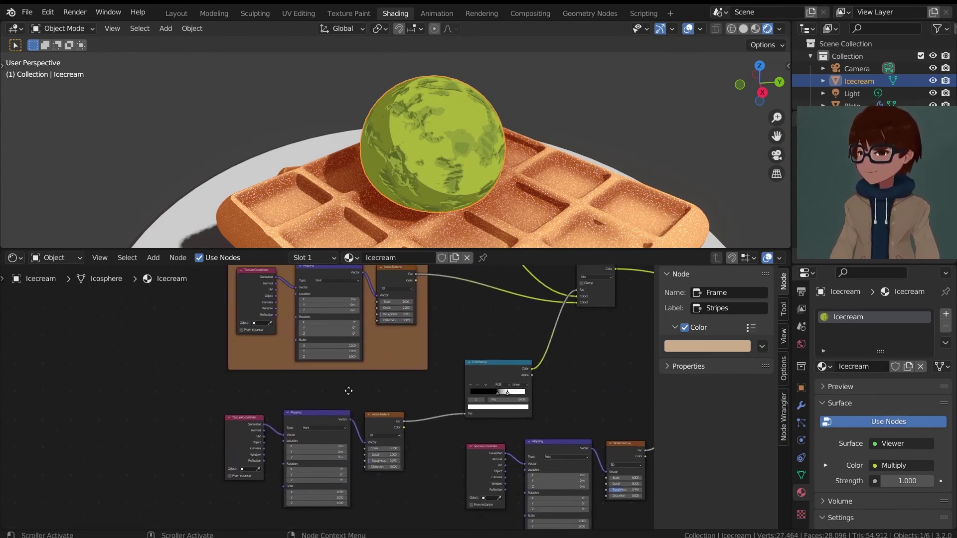
pyautogui.scroll(3, 310, 390)
pyautogui.hotkey('shift', 'a')
pyautogui.click(359, 388)
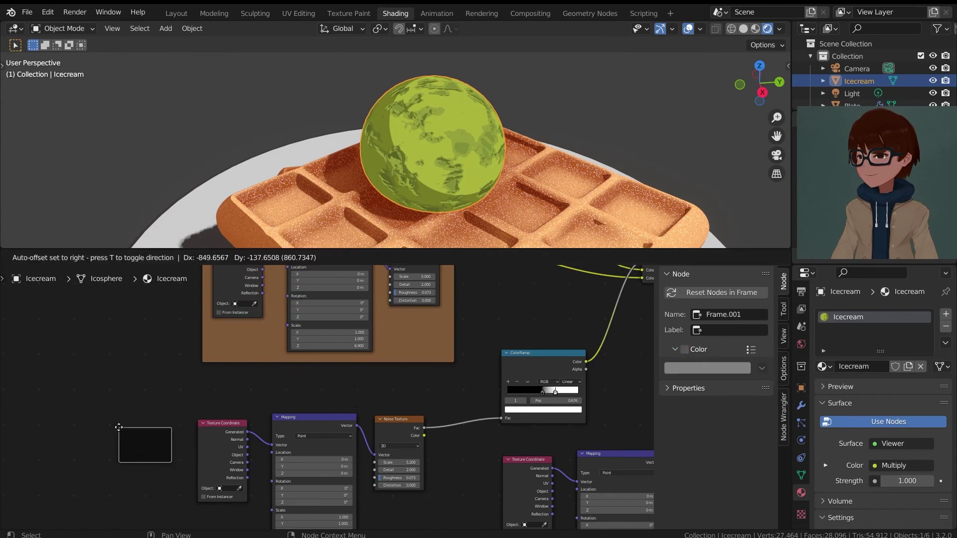
pyautogui.click(213, 405)
# Parent the Texture Coordinate, Mapping and Noise Texture nodes below the Stripes frame to the second frame.
pyautogui.moveTo(213, 398); pyautogui.dragTo(441, 438)
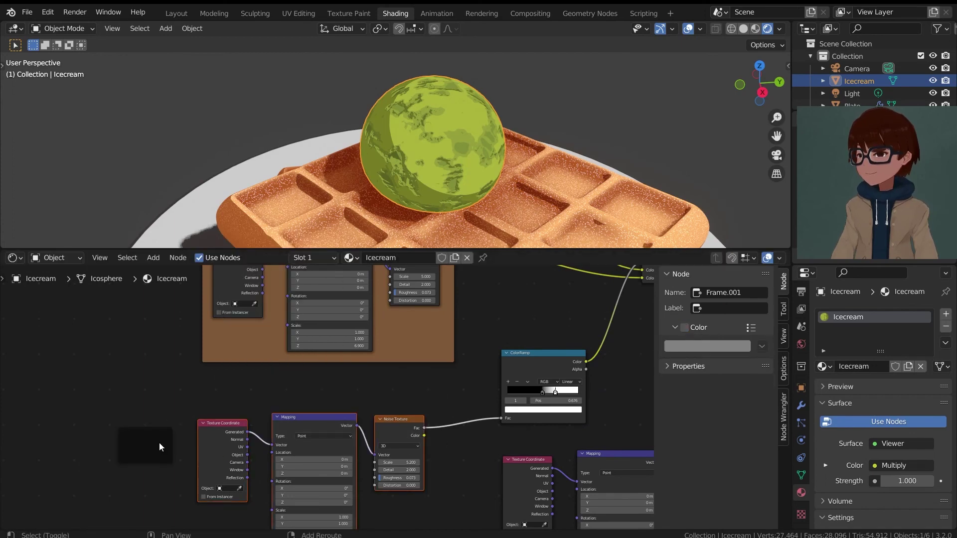
pyautogui.keyDown('shift'); pyautogui.click(158, 447); pyautogui.keyUp('shift')
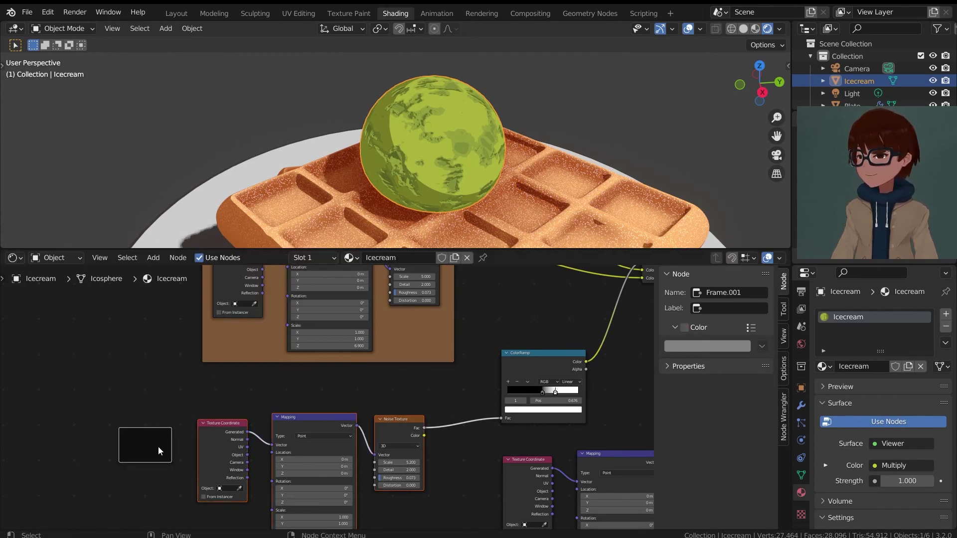
pyautogui.hotkey('ctrl', 'p')
# Give the second frame a custom pale tan colour and label it "Stripe mix factor".
pyautogui.click(685, 328)
pyautogui.click(700, 345)
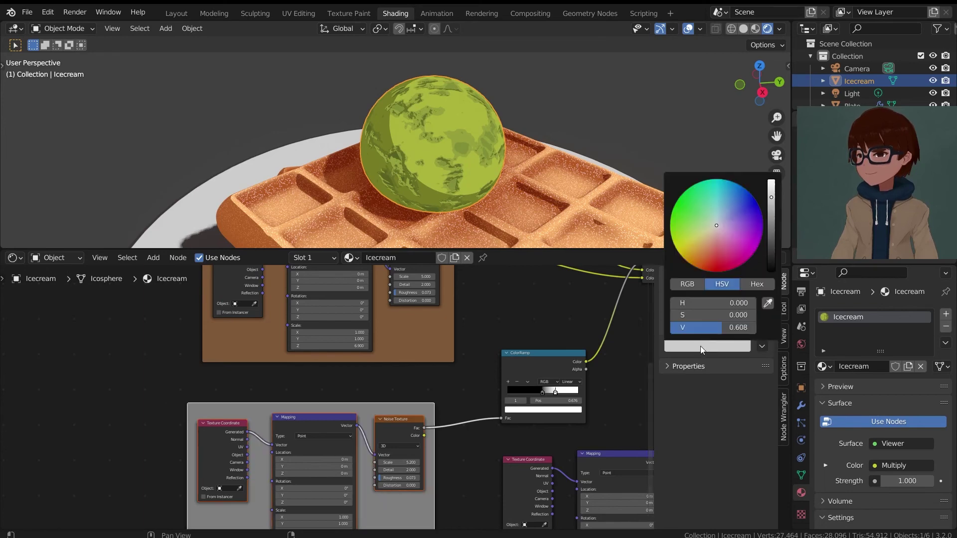
pyautogui.moveTo(715, 228); pyautogui.dragTo(711, 234)
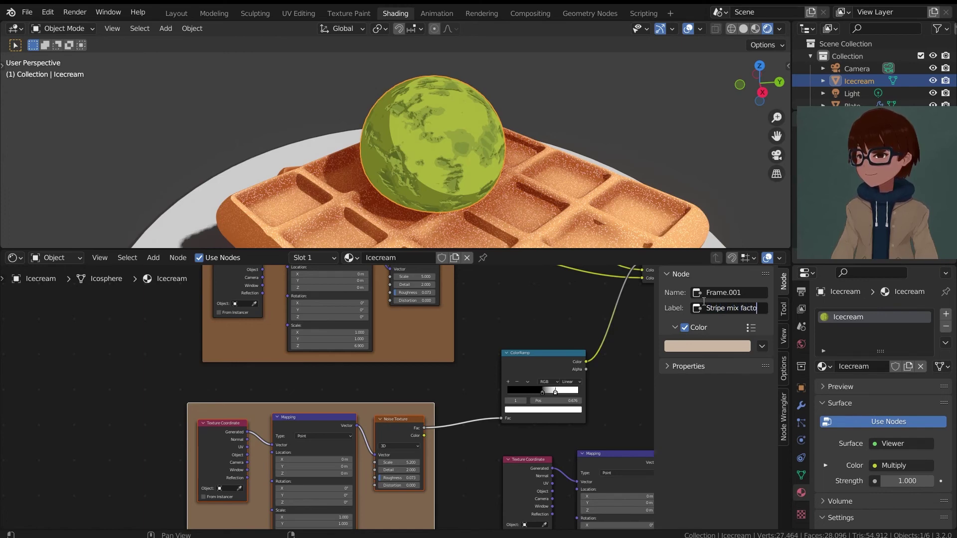
pyautogui.press('Return')
# Add a third frame and parent the remaining Texture Coordinate, Mapping and Noise Texture chain to it.
pyautogui.scroll(-5, 558, 416)
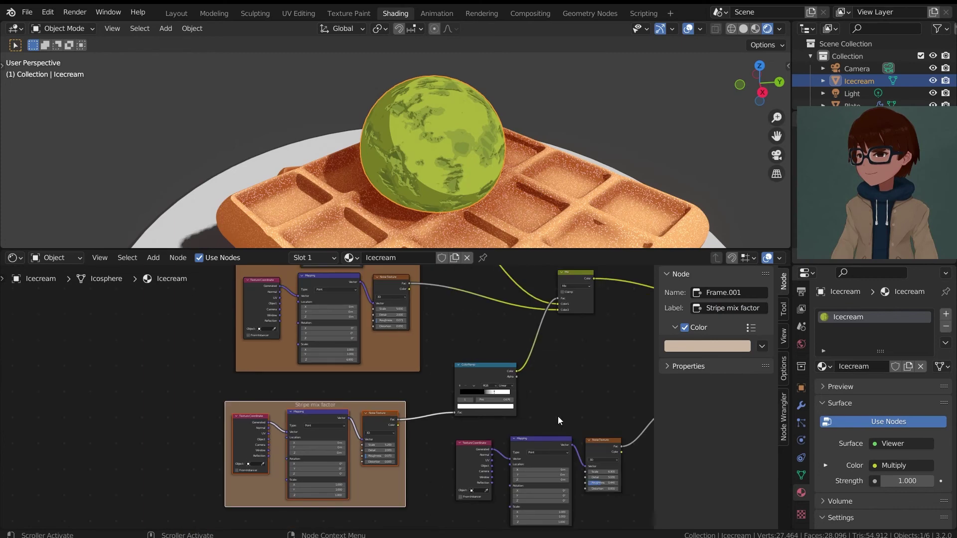
pyautogui.scroll(1, 524, 399)
pyautogui.moveTo(533, 405); pyautogui.dragTo(446, 396, button='middle')
pyautogui.scroll(1, 449, 431)
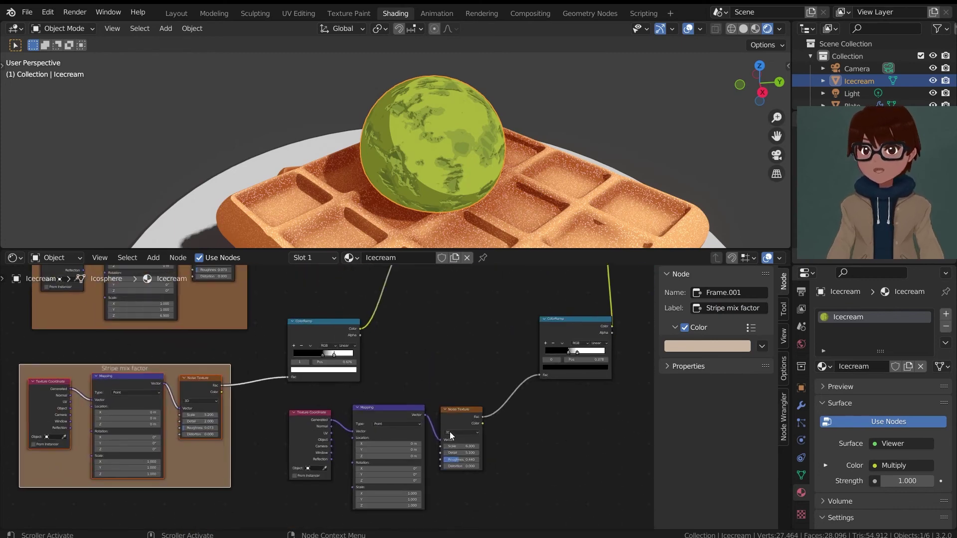
pyautogui.moveTo(271, 406); pyautogui.dragTo(573, 437)
pyautogui.moveTo(566, 457); pyautogui.dragTo(516, 408, button='middle')
pyautogui.scroll(1, 517, 407)
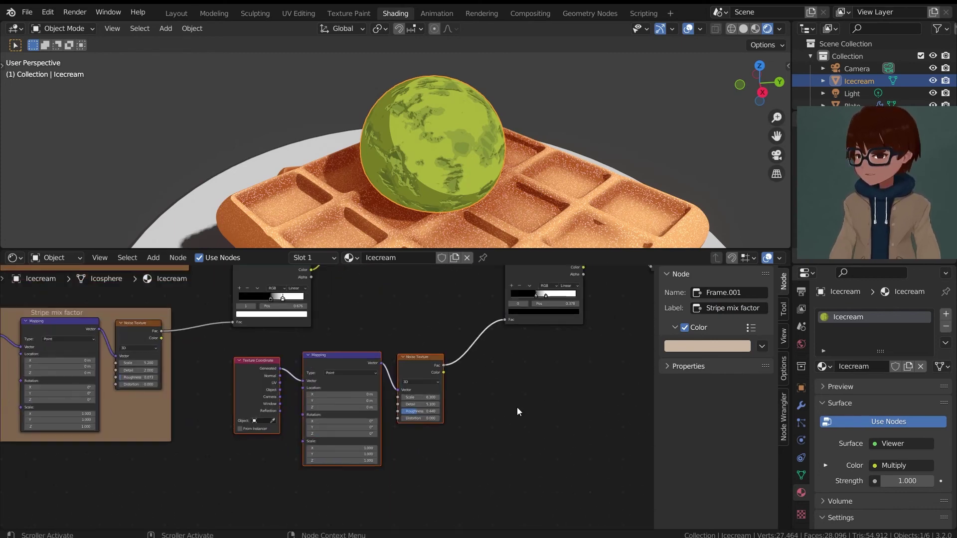
pyautogui.scroll(1, 518, 404)
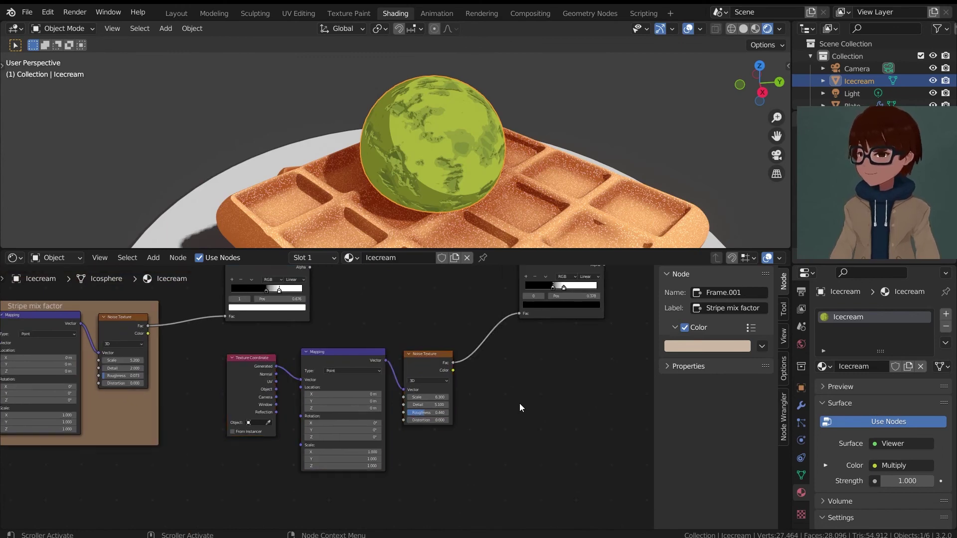
pyautogui.hotkey('shift', 'a')
pyautogui.moveTo(518, 402)
pyautogui.click(564, 405)
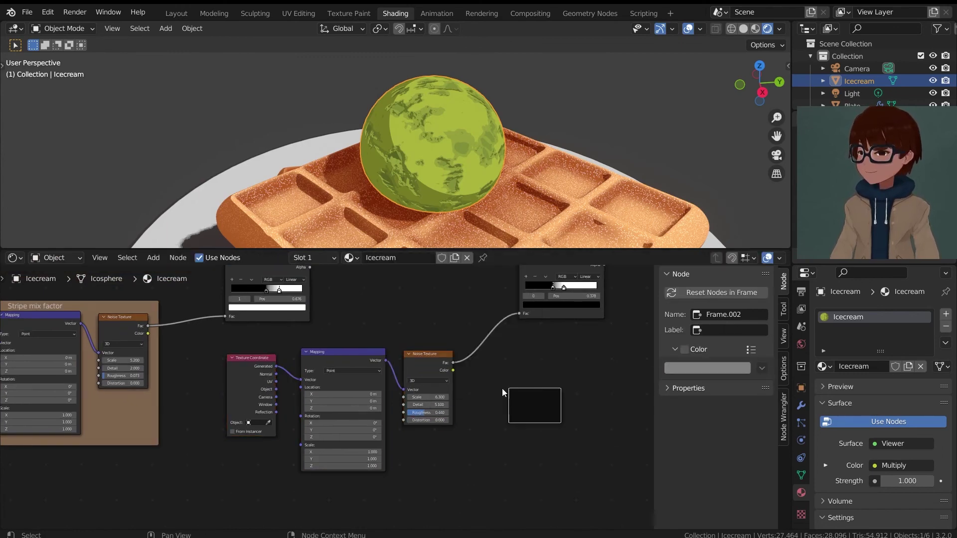
pyautogui.keyDown('shift'); pyautogui.moveTo(202, 364); pyautogui.dragTo(451, 406); pyautogui.keyUp('shift')
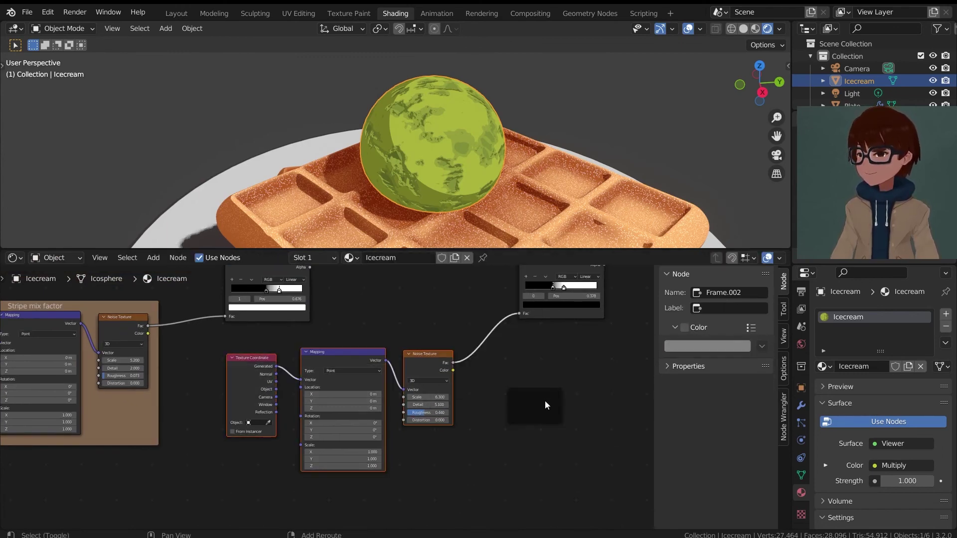
pyautogui.hotkey('ctrl', 'p')
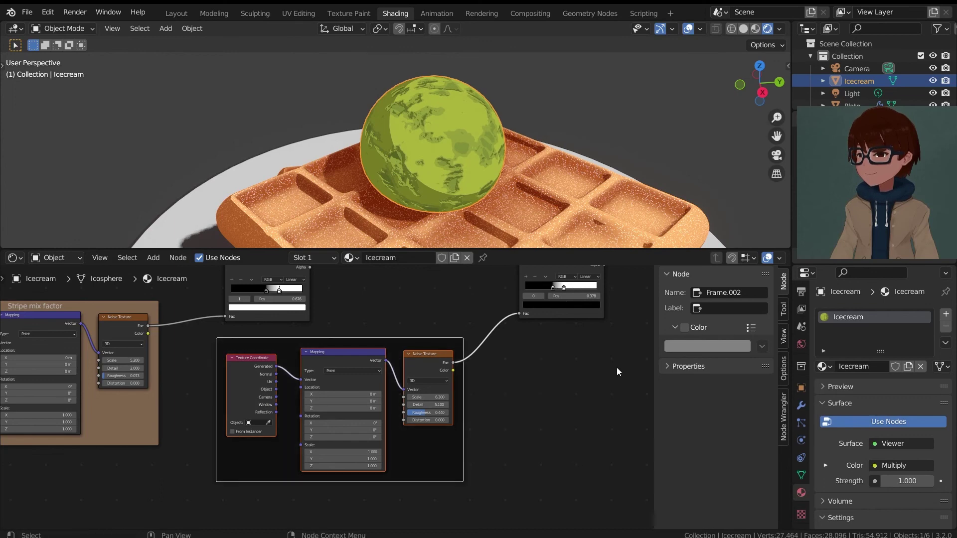
# Give the third frame a custom reddish-orange colour and label it "Fine detail".
pyautogui.click(685, 328)
pyautogui.click(694, 348)
pyautogui.click(713, 235)
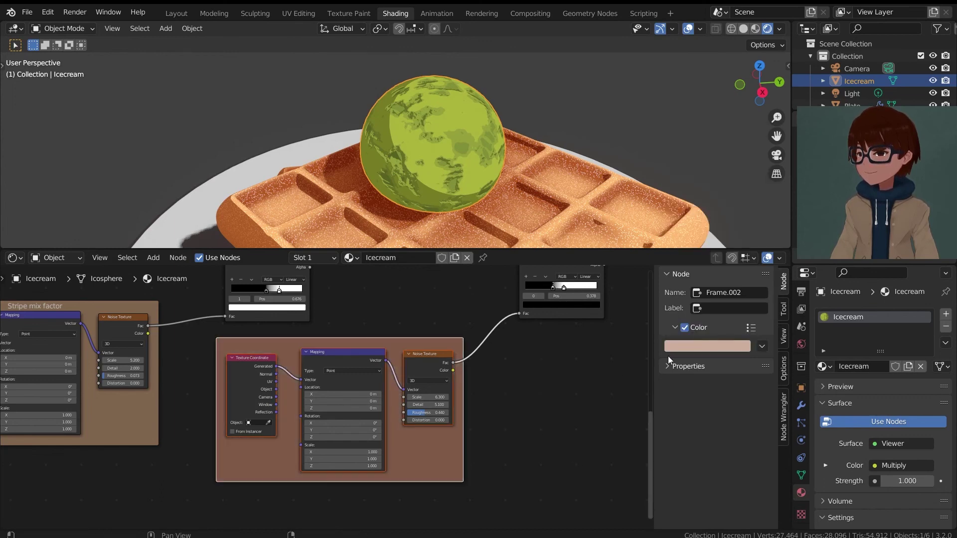
pyautogui.click(683, 347)
pyautogui.click(710, 243)
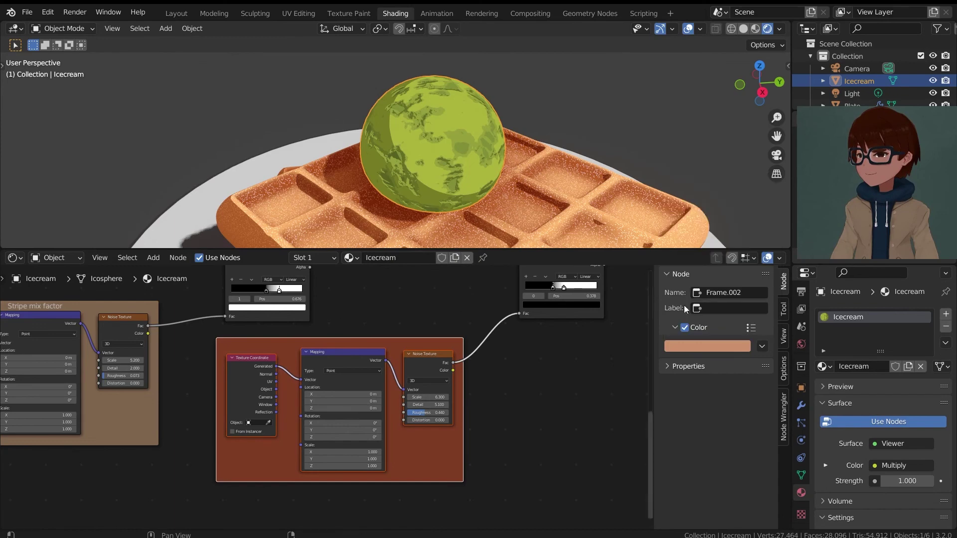
pyautogui.click(738, 307)
pyautogui.write('Fine detail')
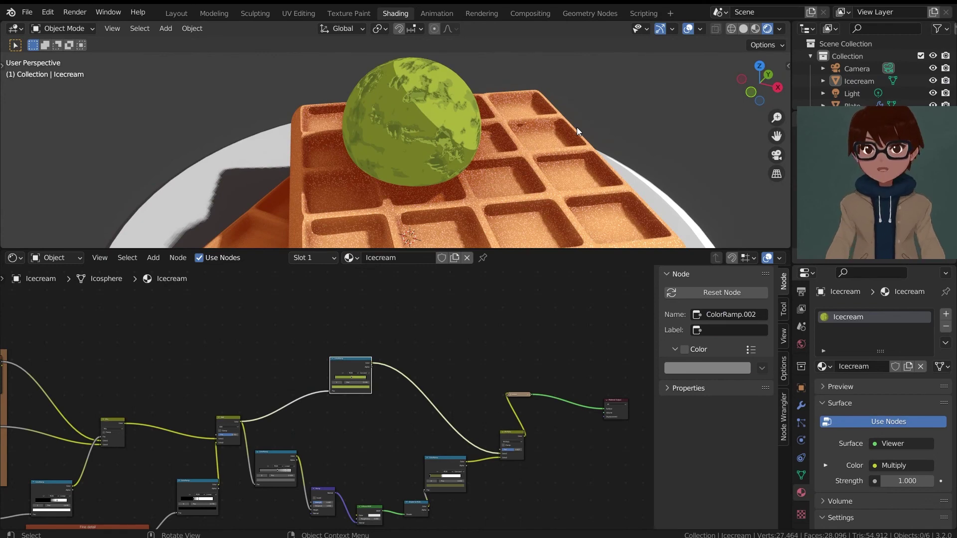
# Add a Displace modifier with a new texture to the ice cream ball.
pyautogui.press('a')
pyautogui.click(456, 125)
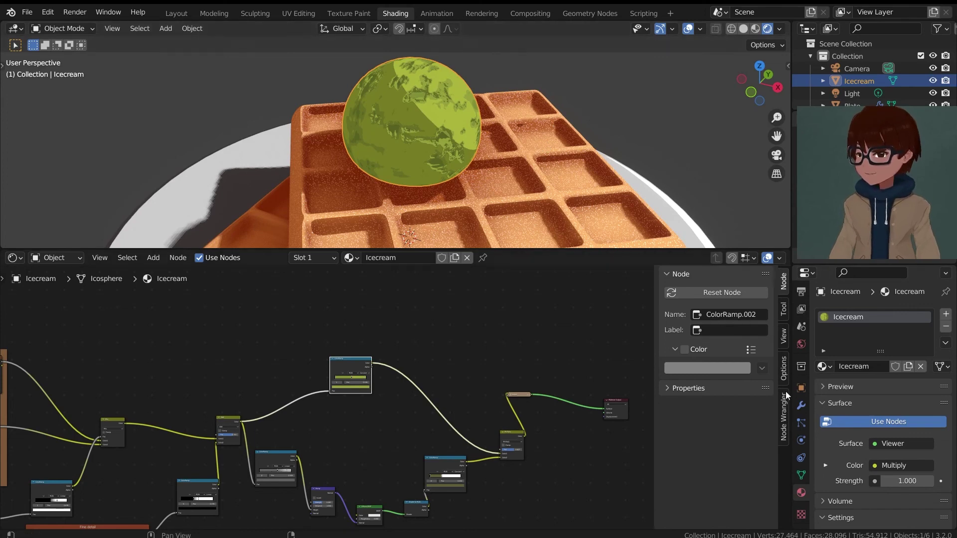
pyautogui.click(801, 405)
pyautogui.click(827, 314)
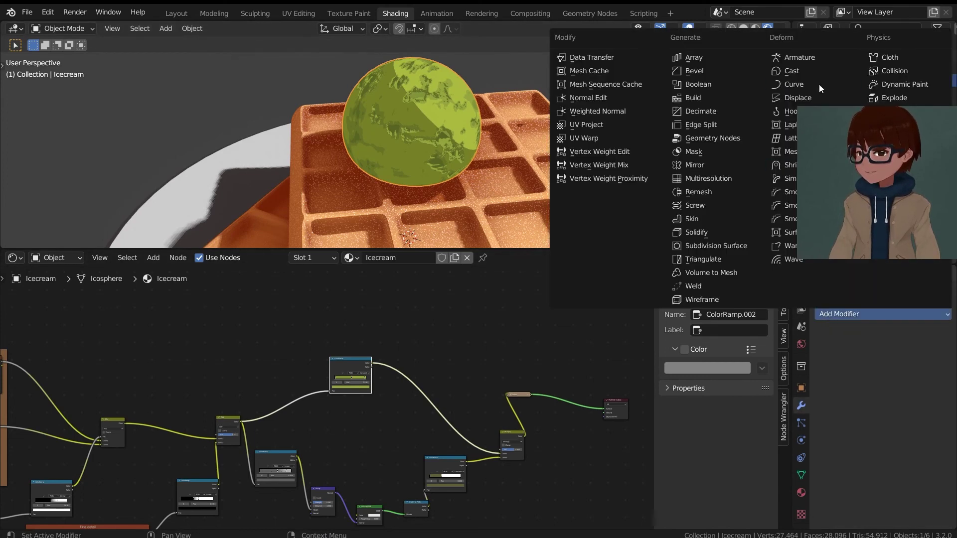
pyautogui.click(815, 97)
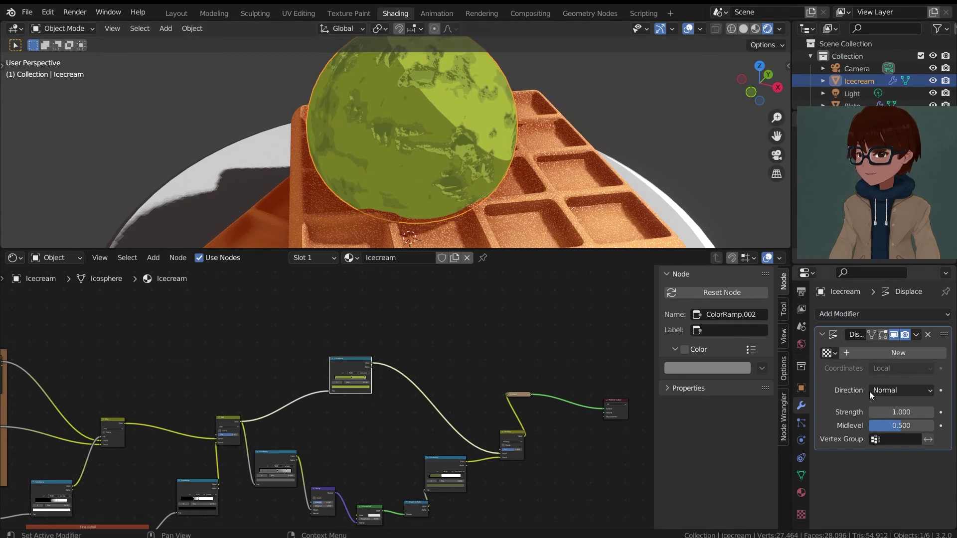
pyautogui.click(895, 350)
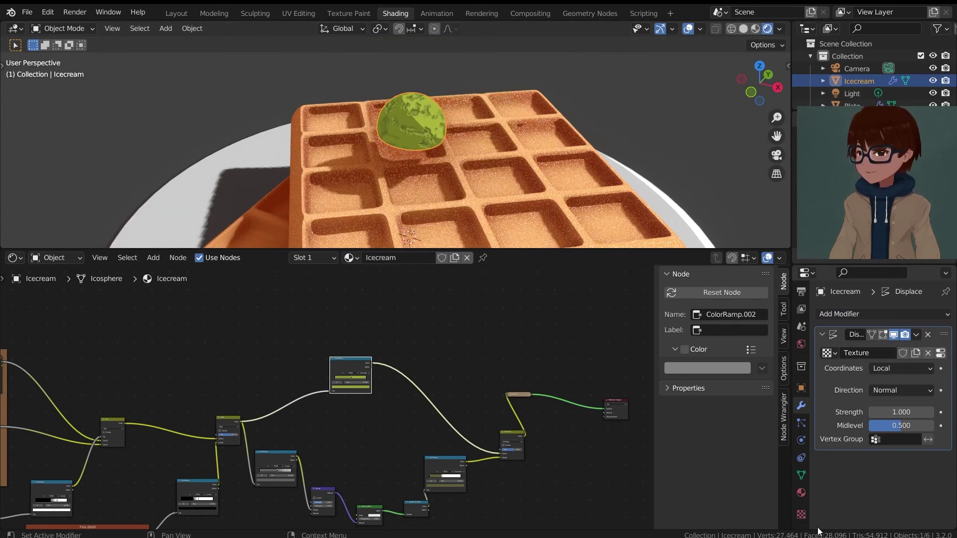
# Set the displacement texture's type to Clouds and increase its size for broader, smoother bumps.
pyautogui.click(801, 515)
pyautogui.click(872, 350)
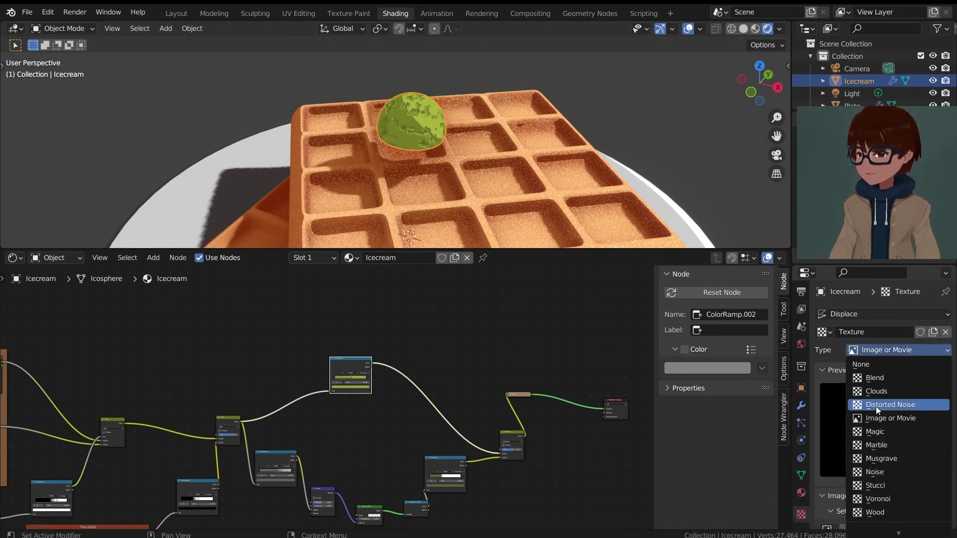
pyautogui.click(879, 393)
pyautogui.scroll(-4, 896, 459)
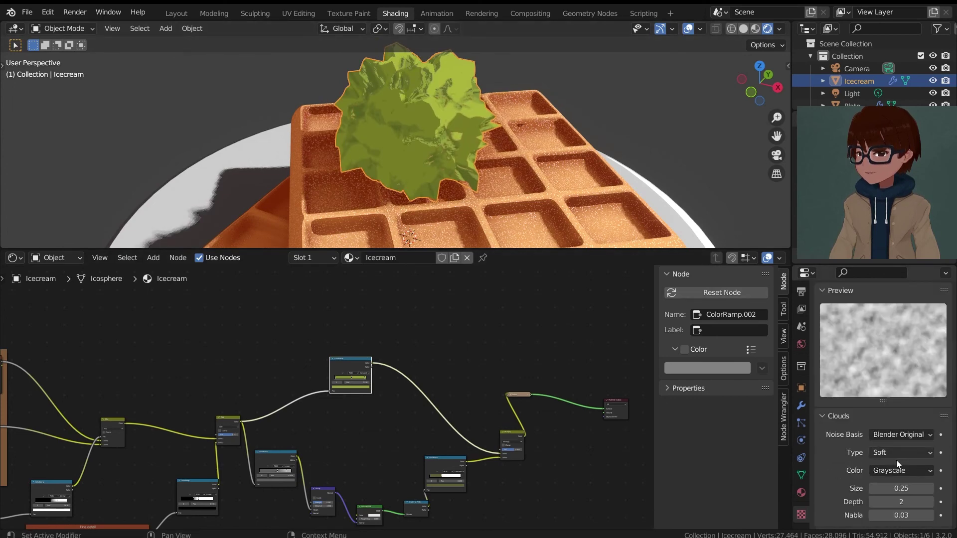
pyautogui.moveTo(895, 489); pyautogui.dragTo(956, 488)
# Set the ice cream Displace modifier's strength to 0.210 and check the ball's shape.
pyautogui.click(801, 405)
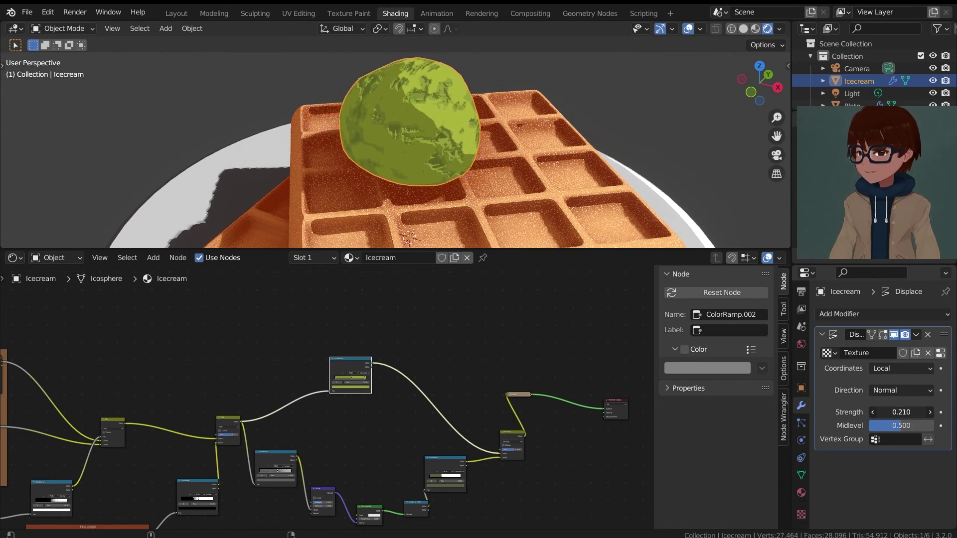
pyautogui.moveTo(593, 132); pyautogui.dragTo(605, 103, button='middle')
pyautogui.click(548, 99)
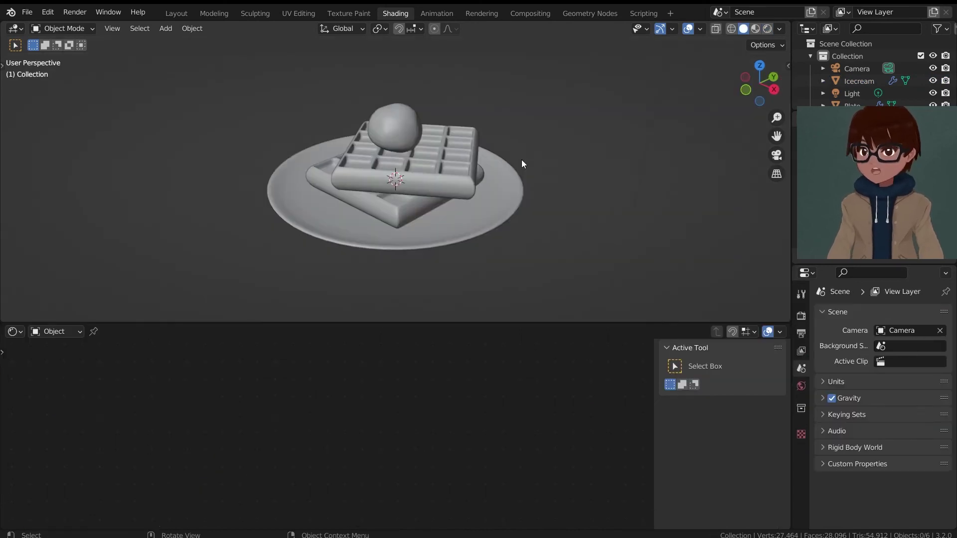
# Add a cube mesh at the centre of the dessert and scale it up uniformly until it is wider than the plate.
pyautogui.moveTo(521, 163); pyautogui.dragTo(481, 157, button='middle')
pyautogui.moveTo(522, 133); pyautogui.dragTo(523, 171, button='middle')
pyautogui.hotkey('shift', 'a')
pyautogui.moveTo(522, 172)
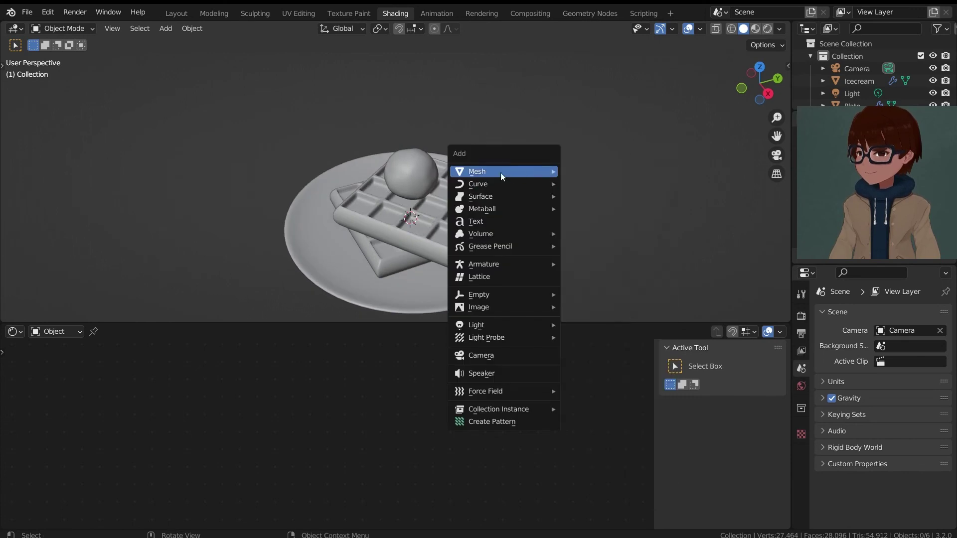
pyautogui.click(595, 183)
pyautogui.moveTo(596, 183); pyautogui.dragTo(543, 189, button='middle')
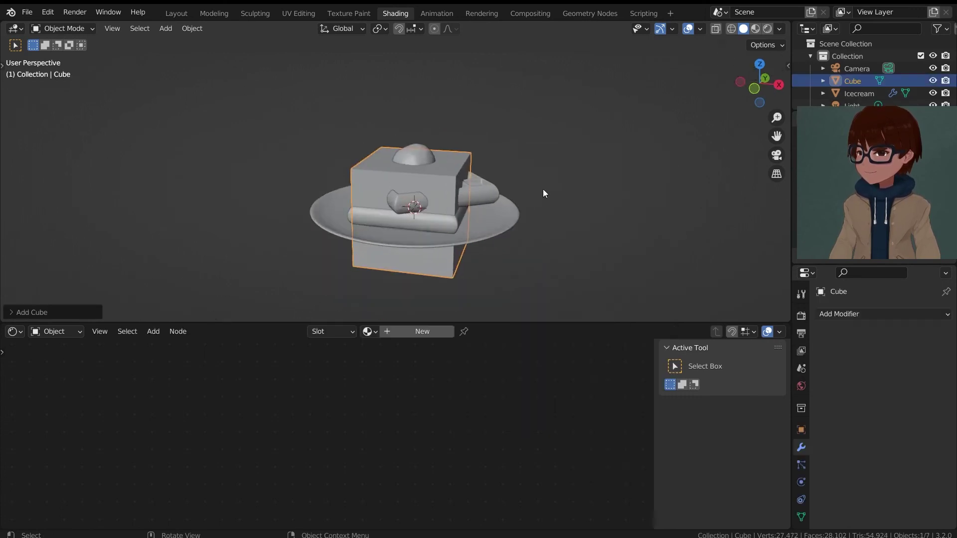
pyautogui.press('s')
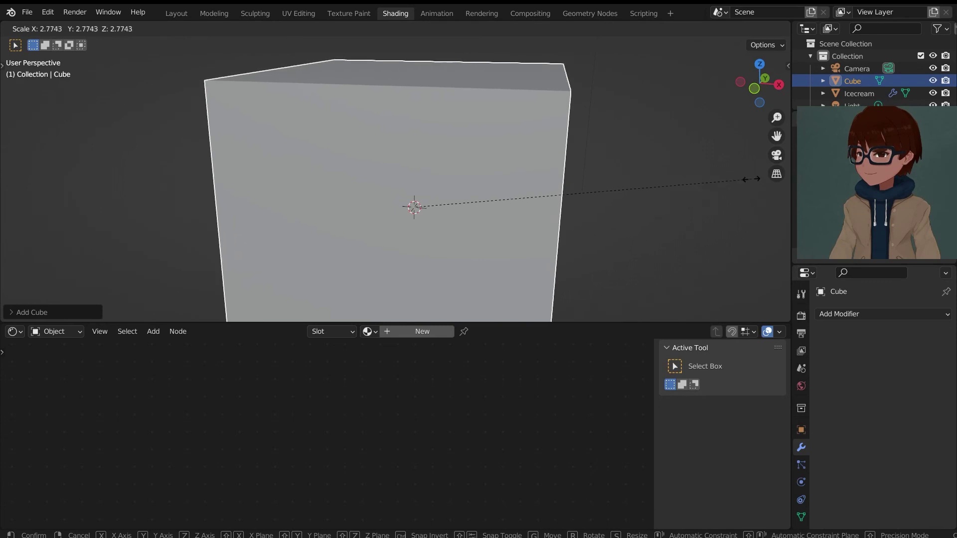
pyautogui.click(618, 151)
# Flatten the cube along the Z axis into a thin tabletop slab.
pyautogui.moveTo(617, 151); pyautogui.dragTo(593, 171, button='middle')
pyautogui.press('s')
pyautogui.press('z')
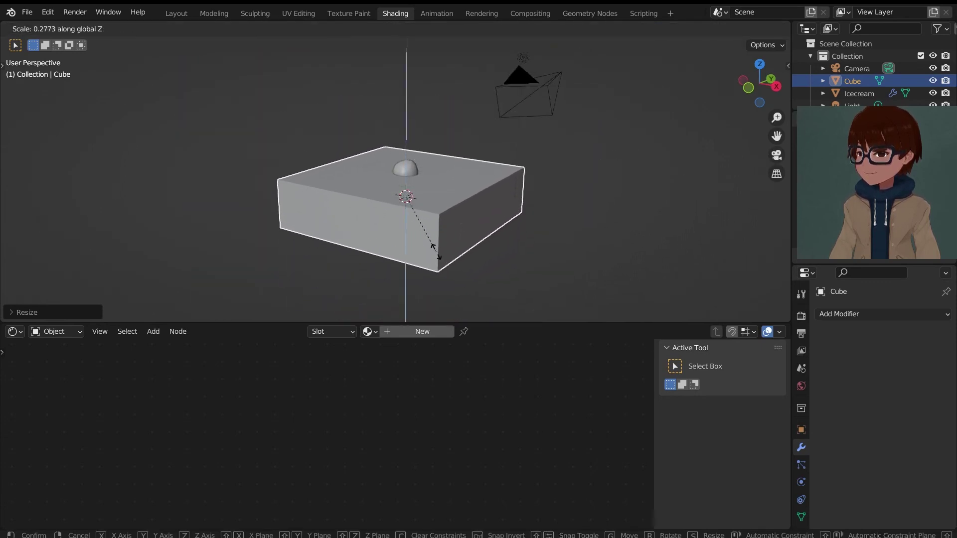
pyautogui.moveTo(516, 203); pyautogui.dragTo(635, 189, button='middle')
pyautogui.press('s')
pyautogui.press('z')
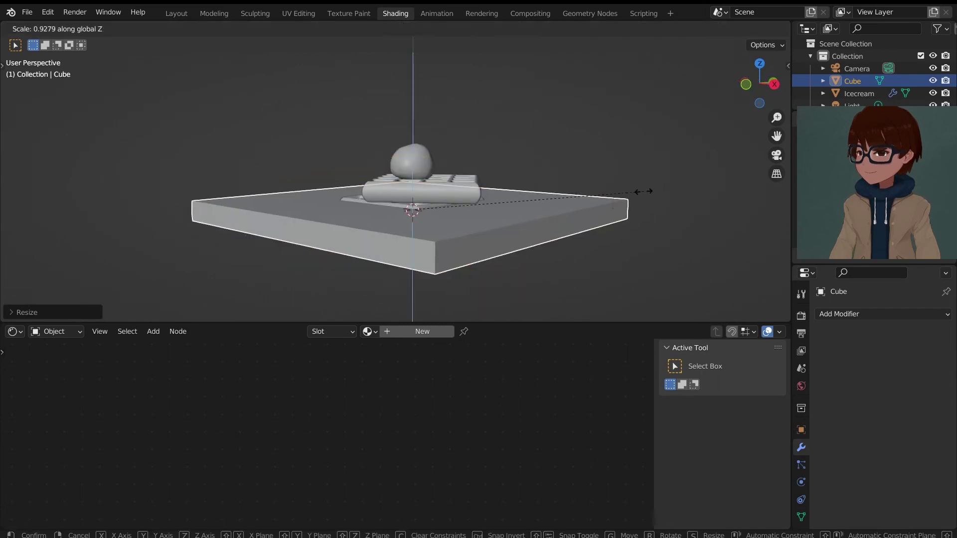
pyautogui.click(595, 208)
# Enlarge the slab evenly and, in front wireframe view, lower it along Z until its top meets the underside of the plate.
pyautogui.scroll(-3, 568, 212)
pyautogui.moveTo(568, 211); pyautogui.dragTo(588, 215, button='middle')
pyautogui.press('s')
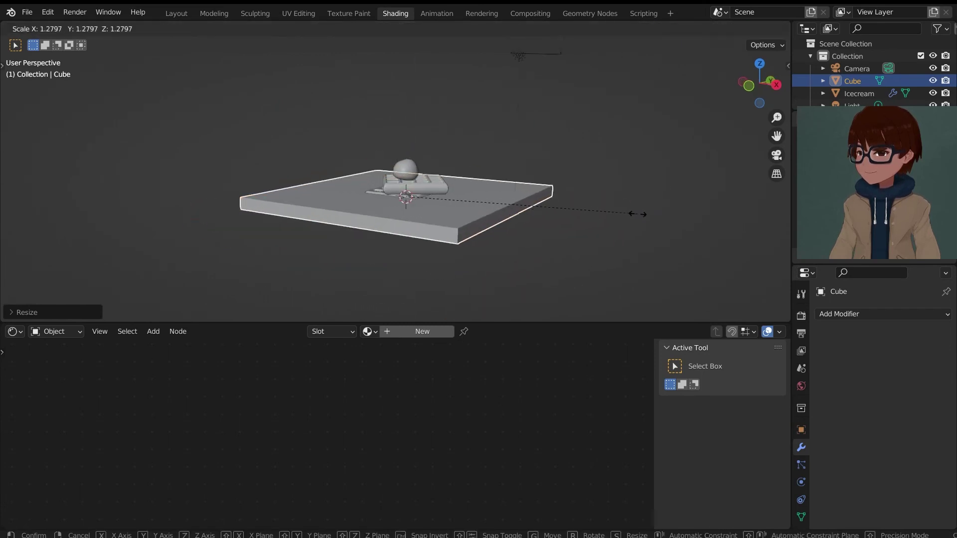
pyautogui.press('KP_1')
pyautogui.press('z')
pyautogui.click(314, 156)
pyautogui.scroll(3, 506, 189)
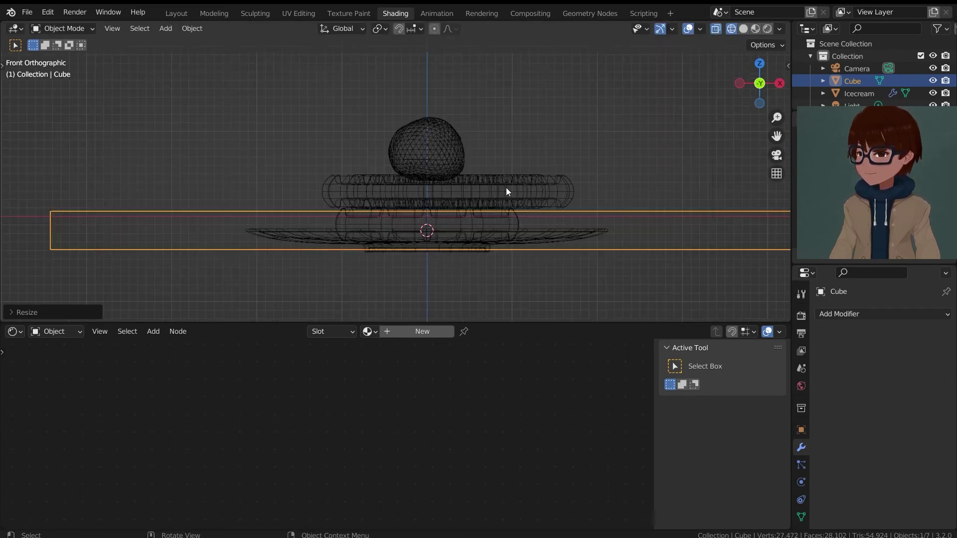
pyautogui.press('g')
pyautogui.press('z')
pyautogui.click(503, 231)
# Scale the slab up further and check its contact with the plate's base in front wireframe view.
pyautogui.press('z')
pyautogui.click(648, 238)
pyautogui.moveTo(648, 238); pyautogui.dragTo(632, 244, button='middle')
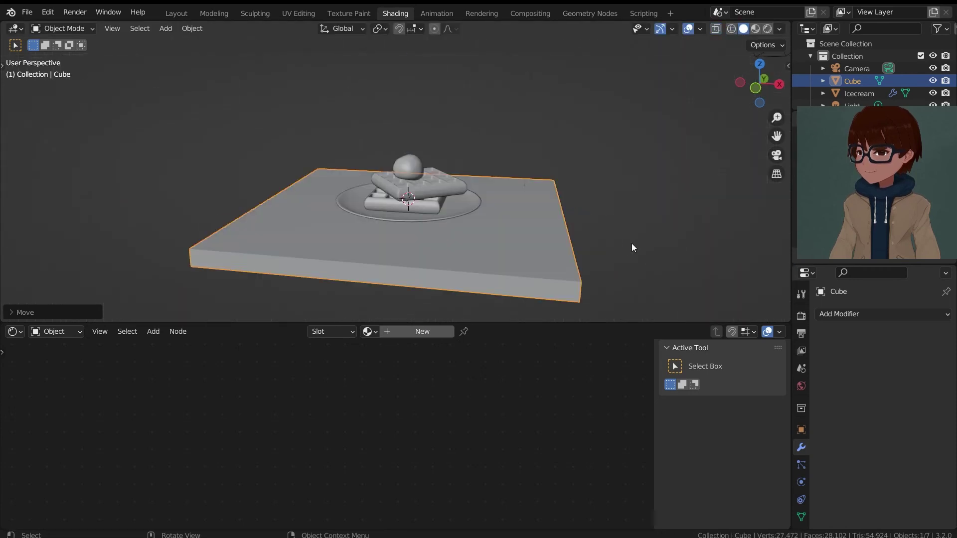
pyautogui.scroll(-2, 632, 243)
pyautogui.press('s')
pyautogui.press('KP_1')
pyautogui.press('z')
pyautogui.click(432, 206)
pyautogui.scroll(3, 432, 207)
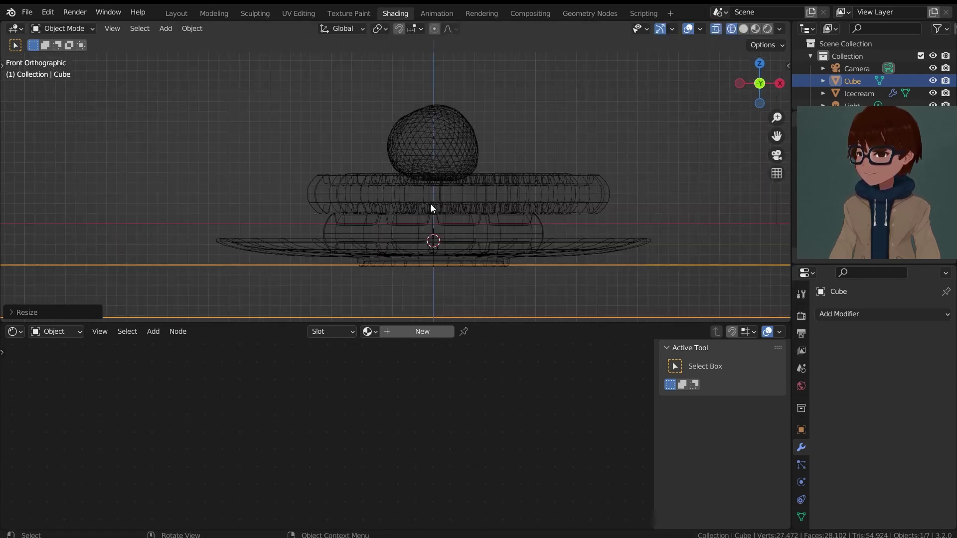
# Switch the viewport to rendered shading and examine the dessert on the slab from several angles.
pyautogui.press('z')
pyautogui.click(593, 212)
pyautogui.press('z')
pyautogui.click(584, 125)
pyautogui.scroll(-4, 579, 126)
pyautogui.moveTo(579, 126); pyautogui.dragTo(505, 178, button='middle')
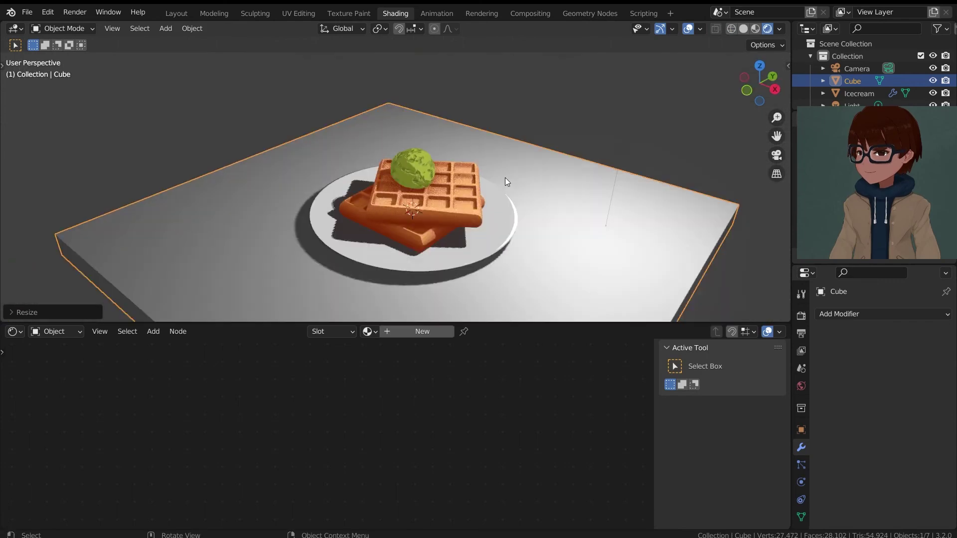
pyautogui.moveTo(545, 134); pyautogui.dragTo(249, 193, button='middle')
pyautogui.scroll(-3, 566, 148)
pyautogui.scroll(4, 536, 164)
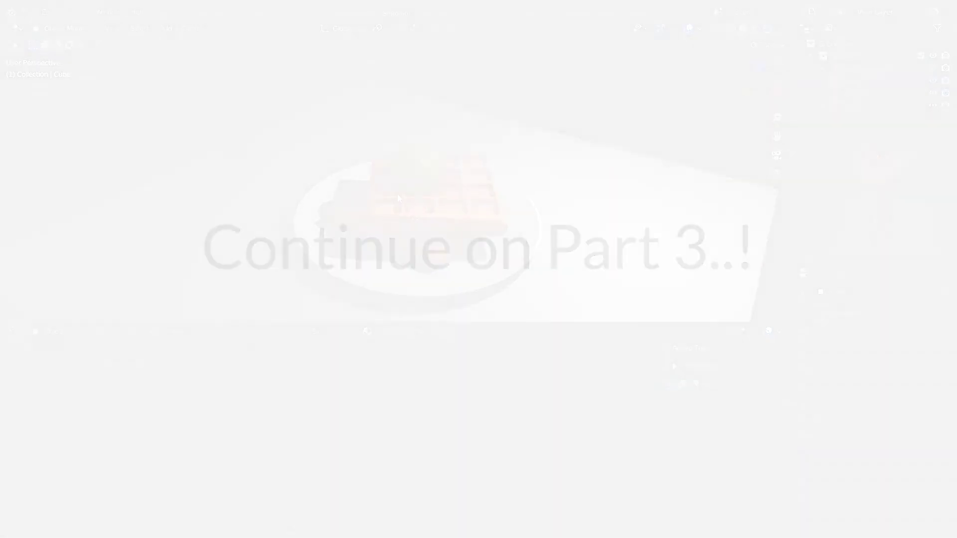